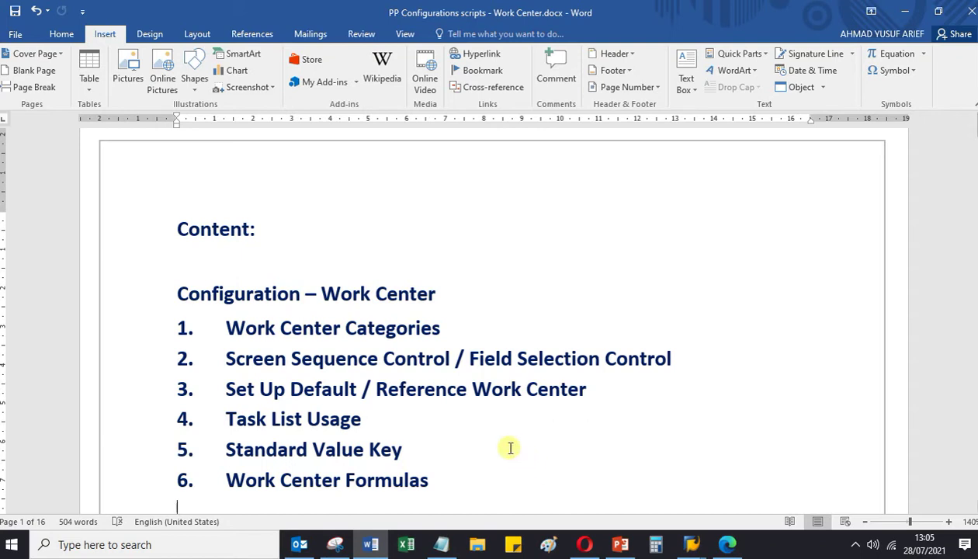
Step: Review the Work Center configuration topics in the document's content list, starting with Work Center Categories
{"action": "scroll", "coordinate": [503, 326], "scroll_direction": "down", "scroll_amount": 1}
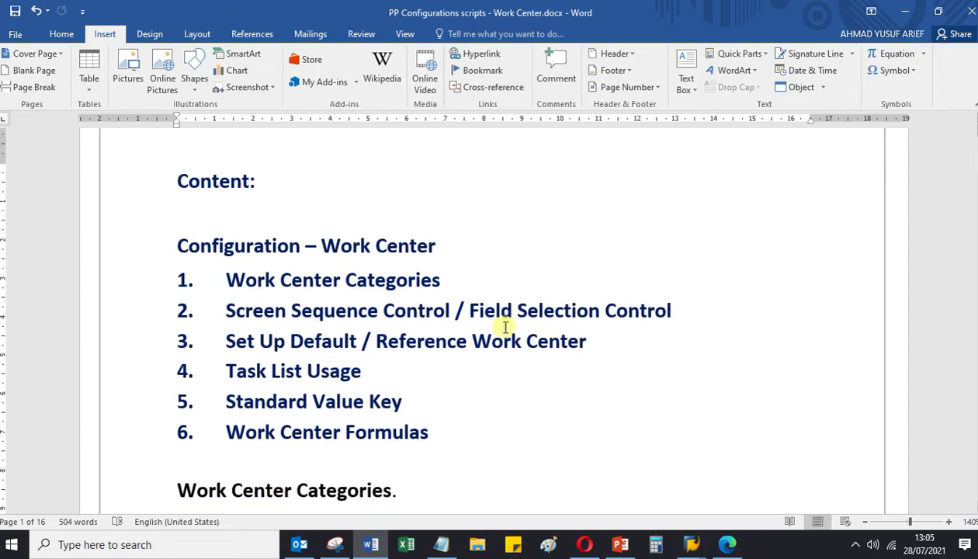
{"action": "double_click", "coordinate": [263, 283]}
{"action": "left_click", "coordinate": [446, 280]}
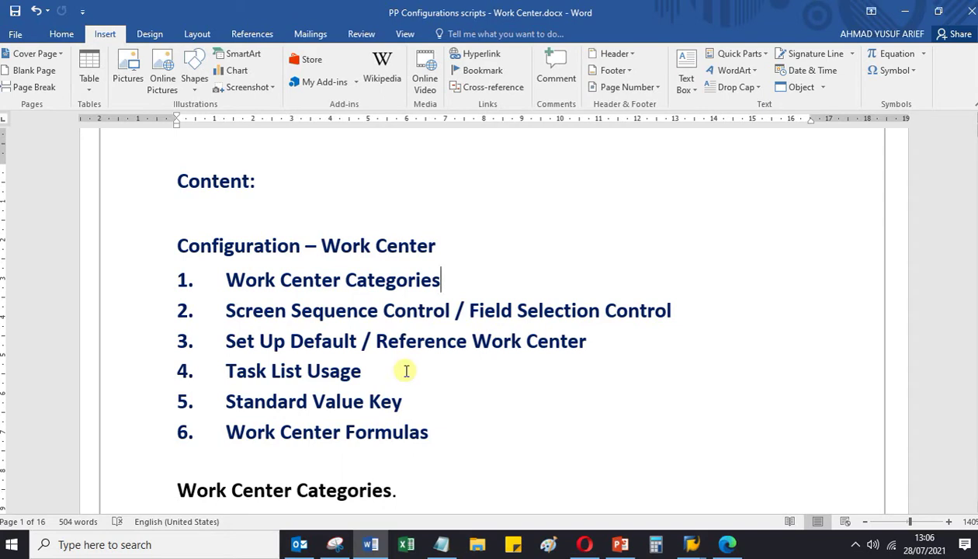
Step: Switch to Opera and look over the sapindonesia.net home page down to its recent posts
{"action": "left_click", "coordinate": [583, 544]}
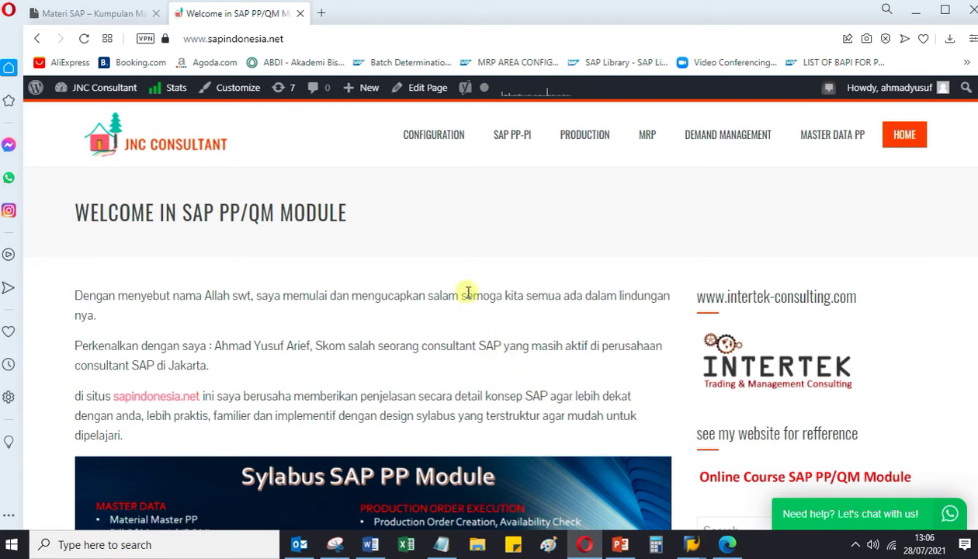
{"action": "left_click", "coordinate": [361, 38]}
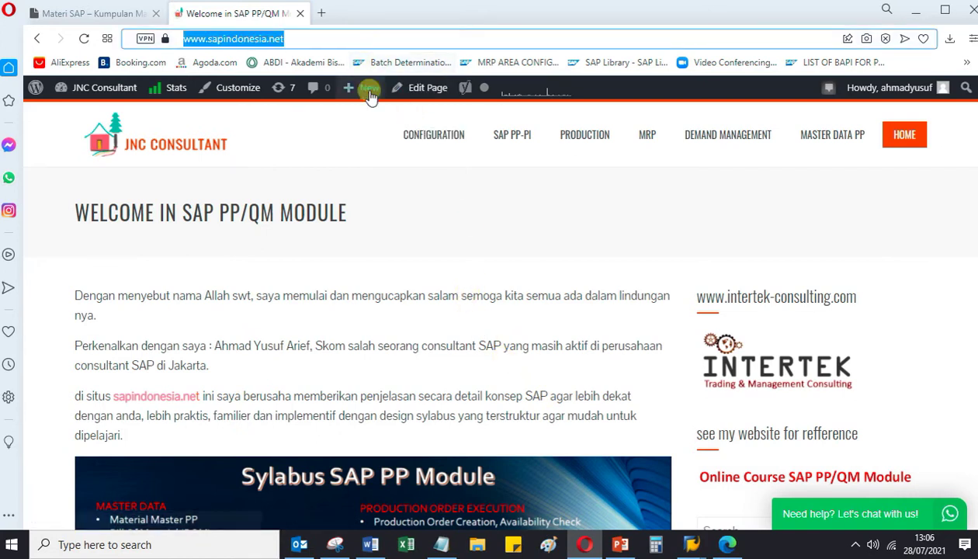
{"action": "left_click", "coordinate": [434, 232]}
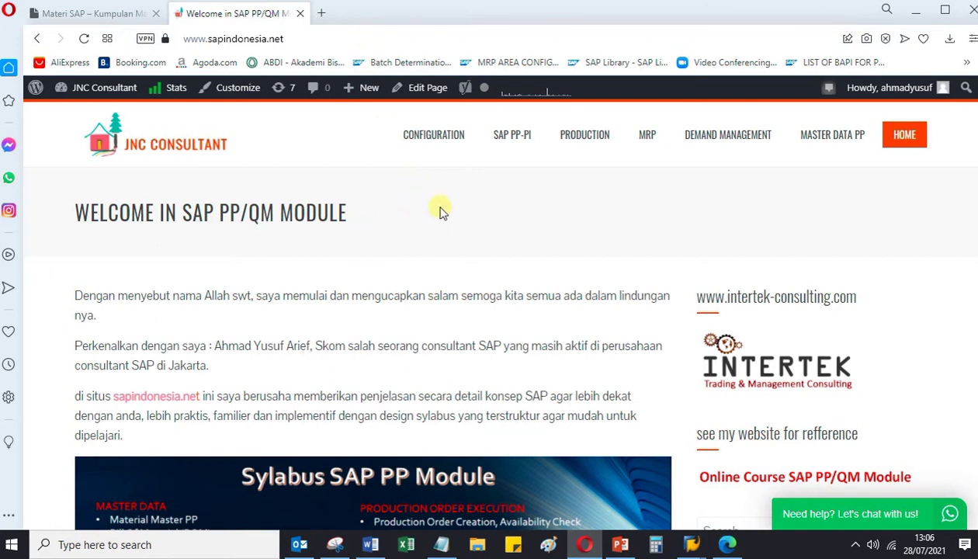
{"action": "scroll", "coordinate": [440, 212], "scroll_direction": "down", "scroll_amount": 3}
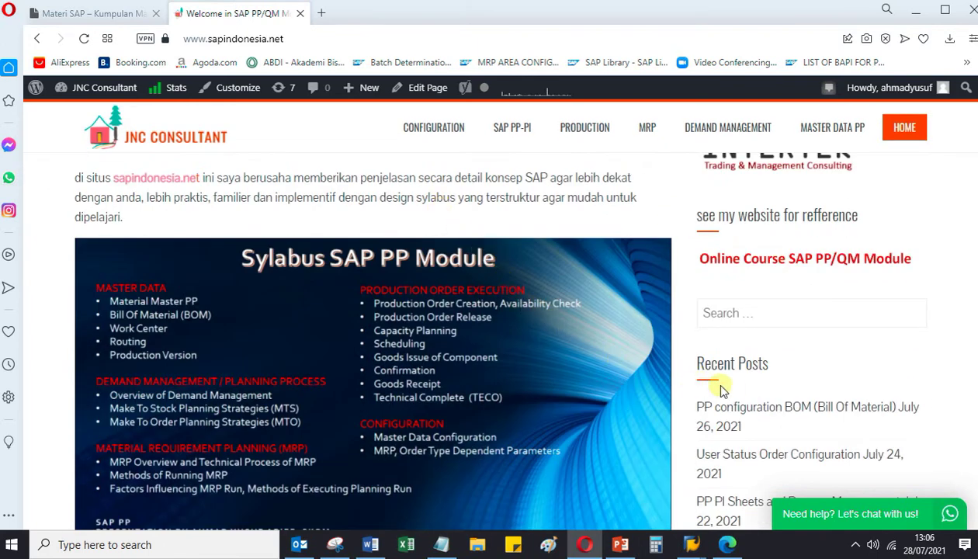
Step: Open the recent post "PP configuration BOM (Bill Of Material)" and read through its agenda and configuration summary
{"action": "left_click", "coordinate": [753, 412]}
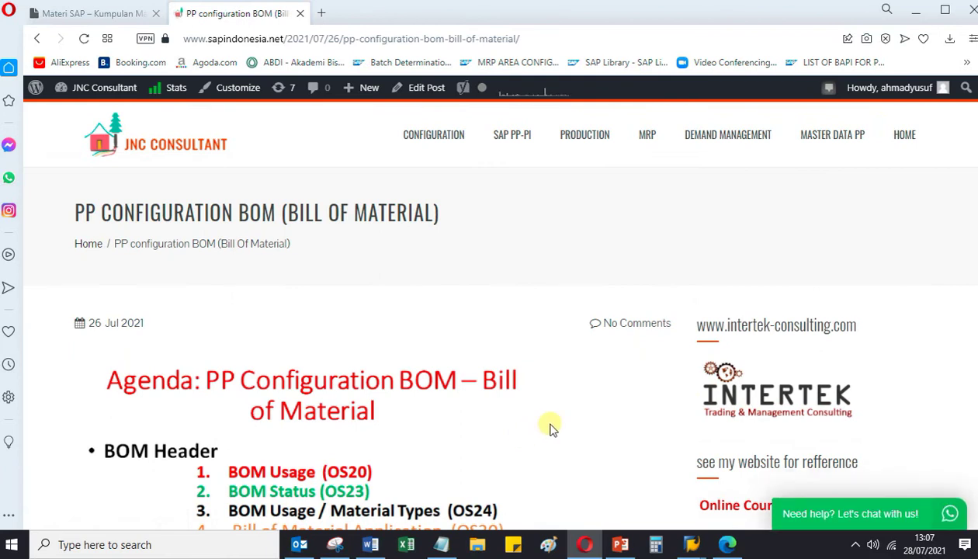
{"action": "scroll", "coordinate": [524, 437], "scroll_direction": "down", "scroll_amount": 1}
{"action": "scroll", "coordinate": [417, 396], "scroll_direction": "down", "scroll_amount": 1}
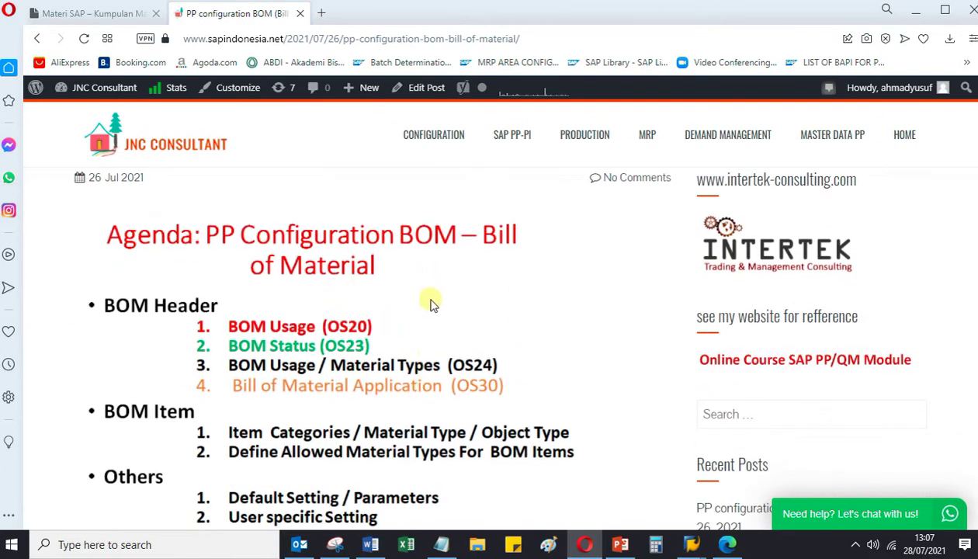
{"action": "scroll", "coordinate": [435, 256], "scroll_direction": "down", "scroll_amount": 2}
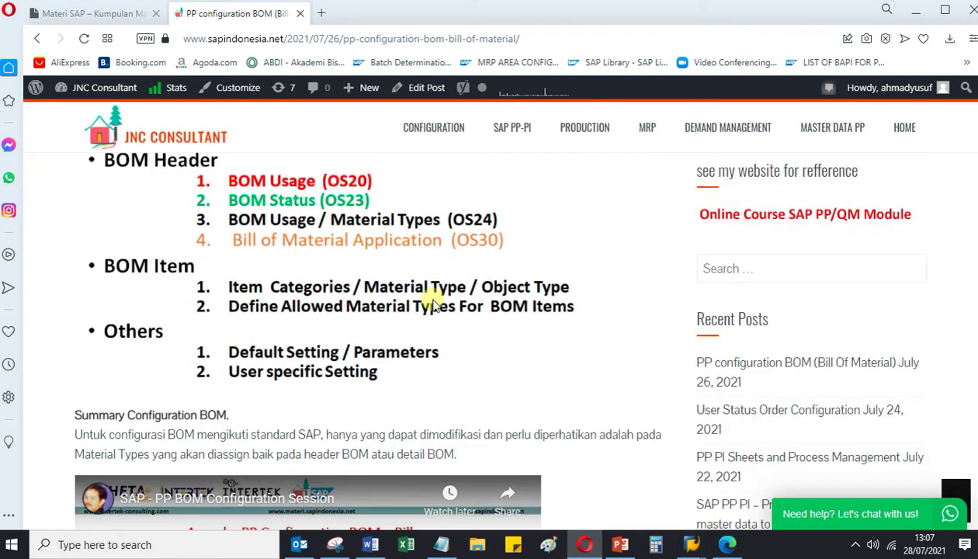
{"action": "scroll", "coordinate": [436, 316], "scroll_direction": "down", "scroll_amount": 3}
{"action": "scroll", "coordinate": [497, 349], "scroll_direction": "up", "scroll_amount": 5}
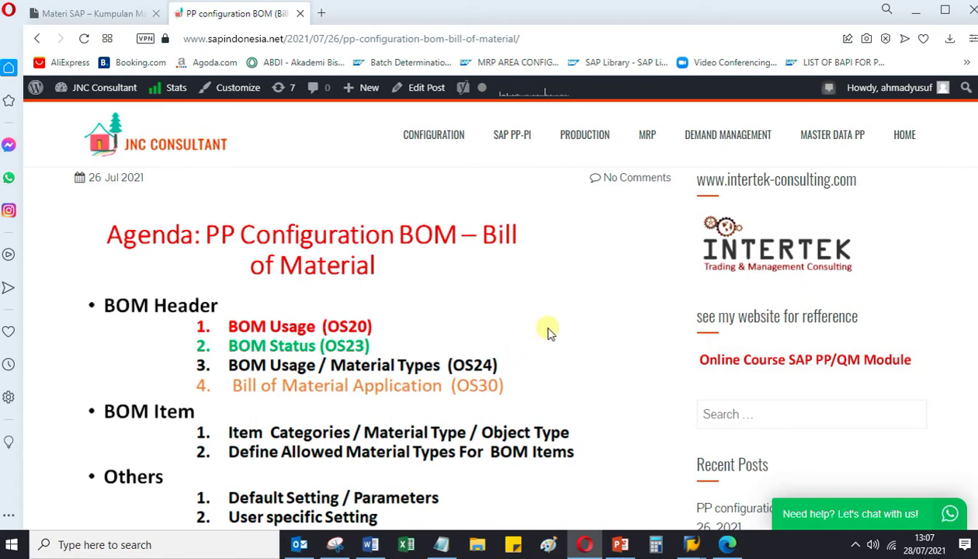
Step: Return to the site's home page and examine its address, search field, SAP PP syllabus and recent posts
{"action": "left_click", "coordinate": [903, 145]}
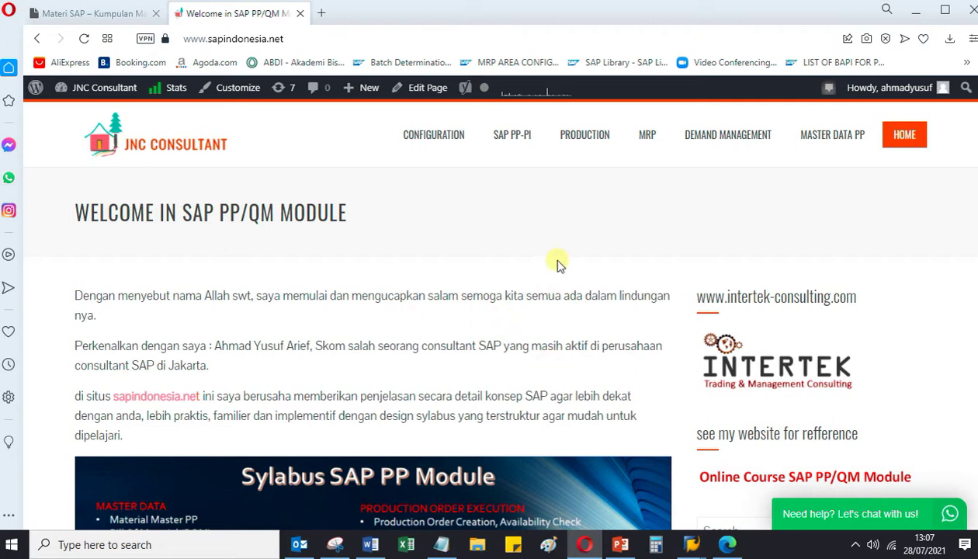
{"action": "left_click", "coordinate": [528, 152]}
{"action": "scroll", "coordinate": [726, 319], "scroll_direction": "down", "scroll_amount": 2}
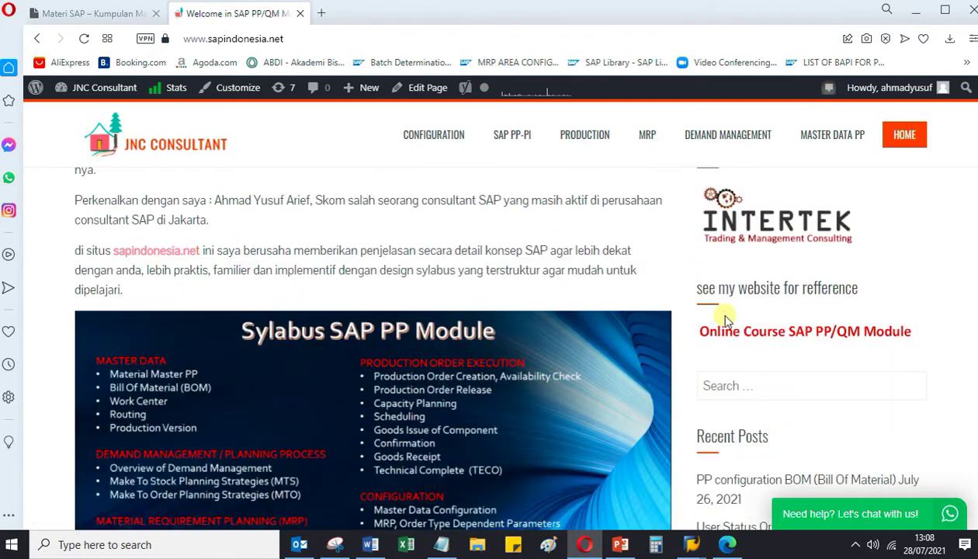
{"action": "left_click", "coordinate": [745, 388]}
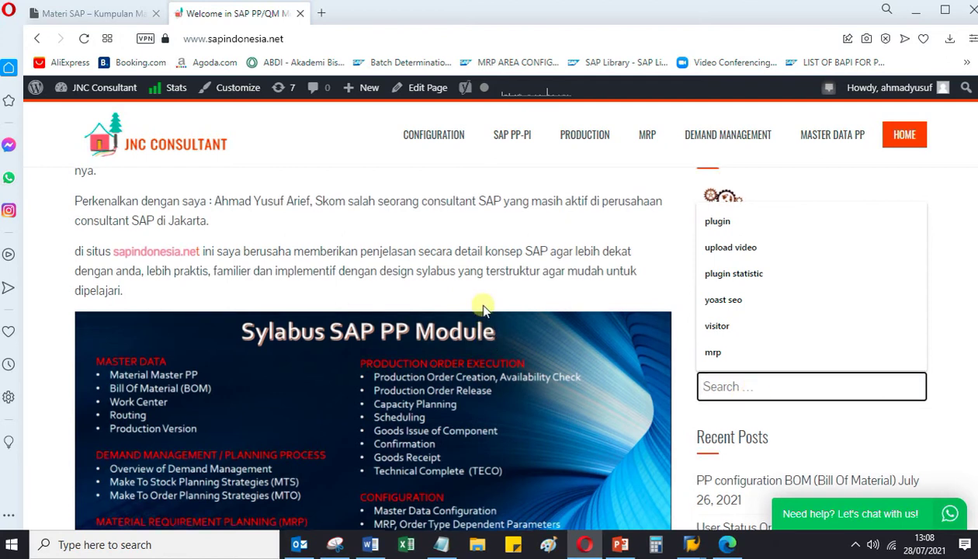
{"action": "scroll", "coordinate": [475, 322], "scroll_direction": "up", "scroll_amount": 2}
{"action": "left_click", "coordinate": [318, 36]}
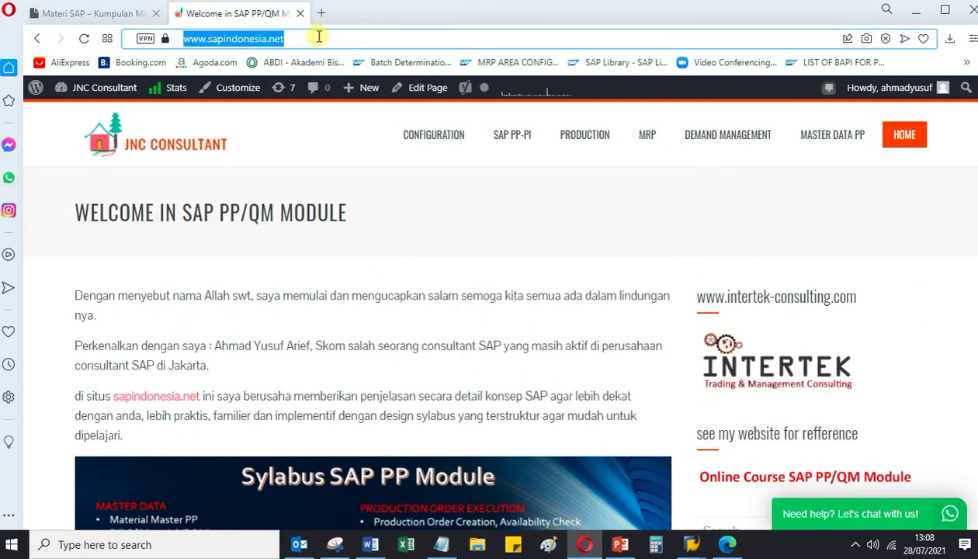
{"action": "scroll", "coordinate": [430, 322], "scroll_direction": "down", "scroll_amount": 2}
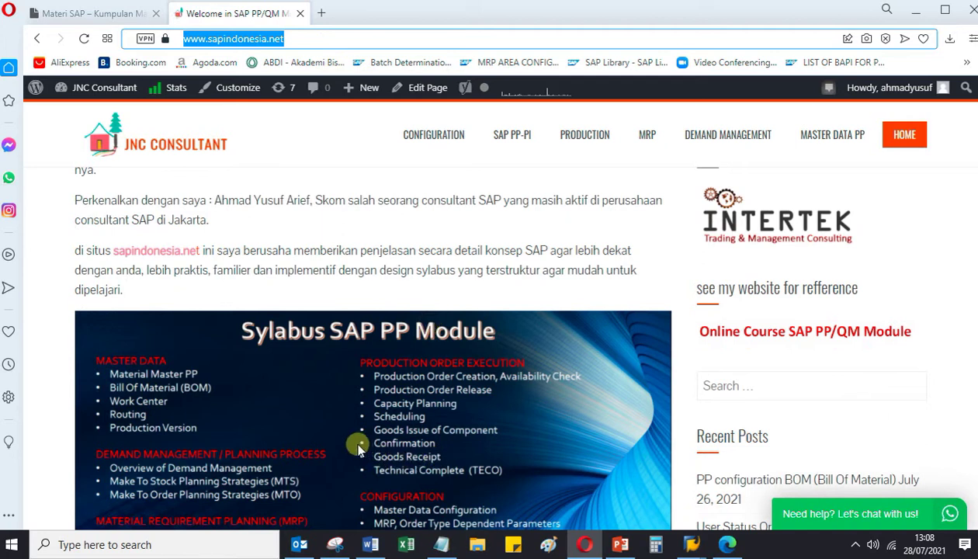
{"action": "scroll", "coordinate": [291, 388], "scroll_direction": "down", "scroll_amount": 1}
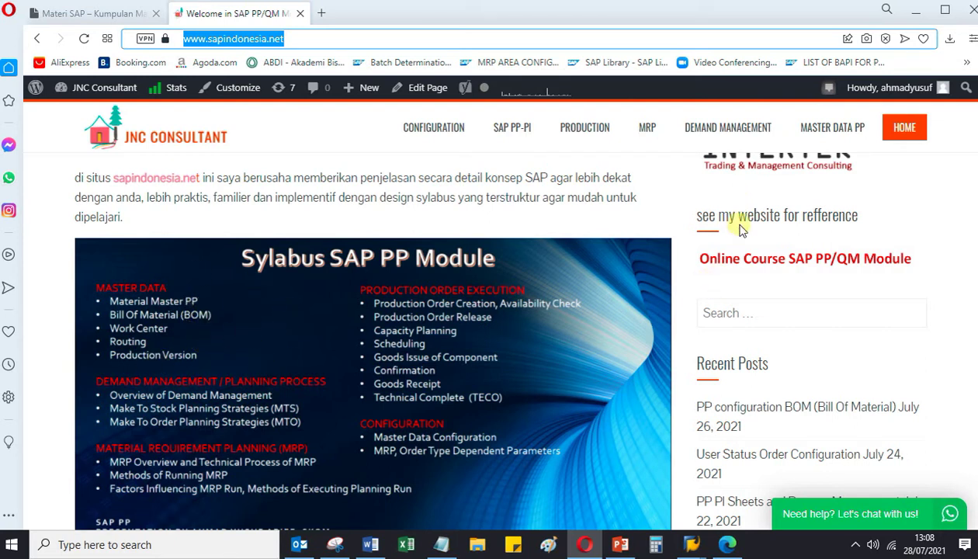
{"action": "scroll", "coordinate": [738, 278], "scroll_direction": "up", "scroll_amount": 3}
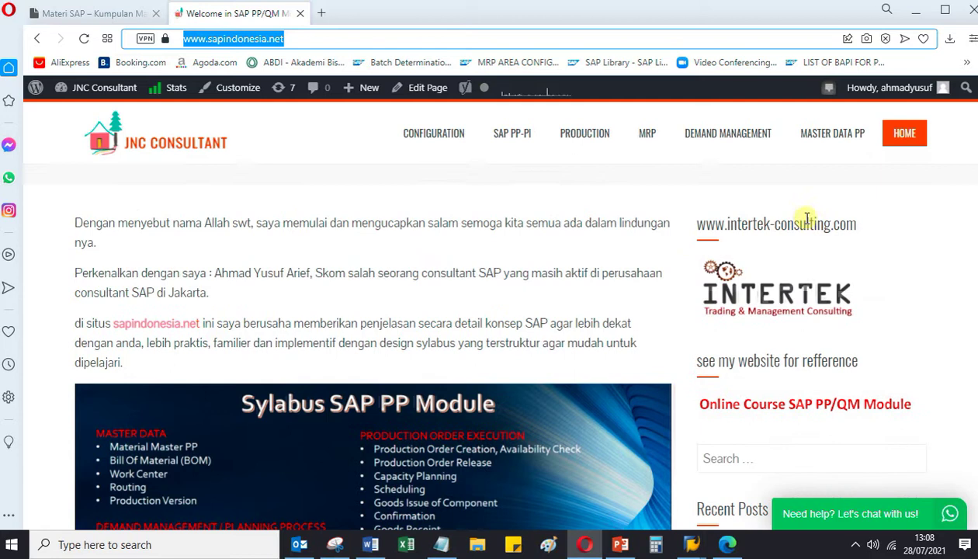
Step: Open the "Master Data Work Center 3" article from the Master Data PP category and skim its content
{"action": "left_click", "coordinate": [848, 137]}
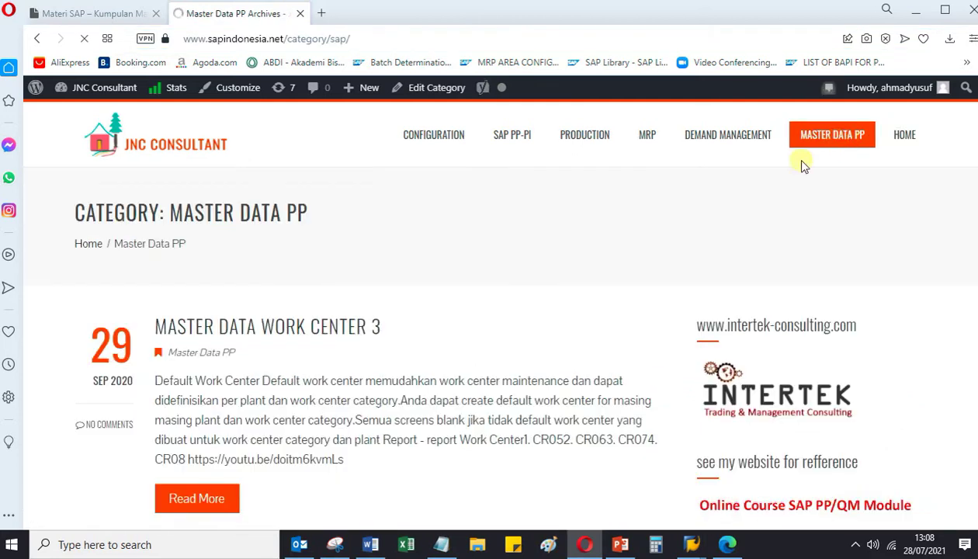
{"action": "left_click", "coordinate": [220, 501]}
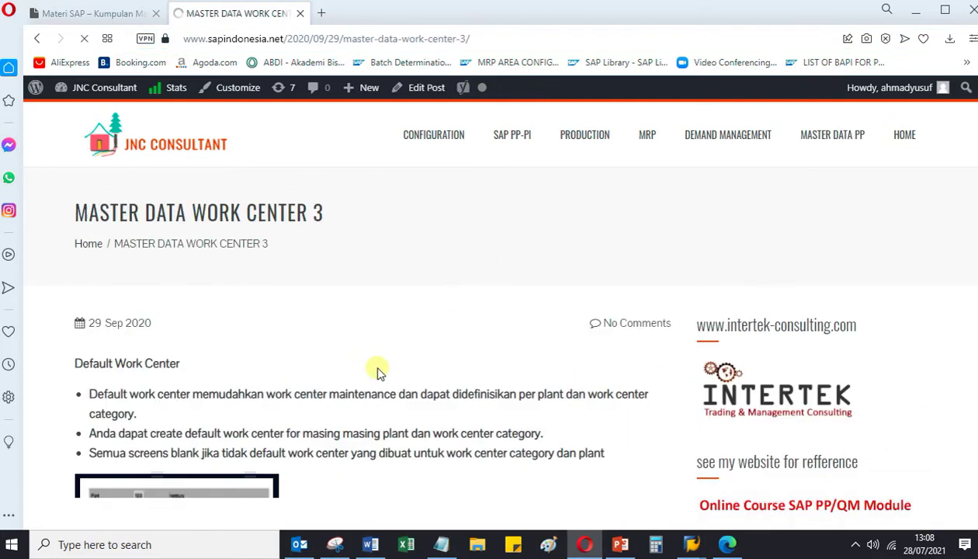
{"action": "scroll", "coordinate": [369, 372], "scroll_direction": "down", "scroll_amount": 5}
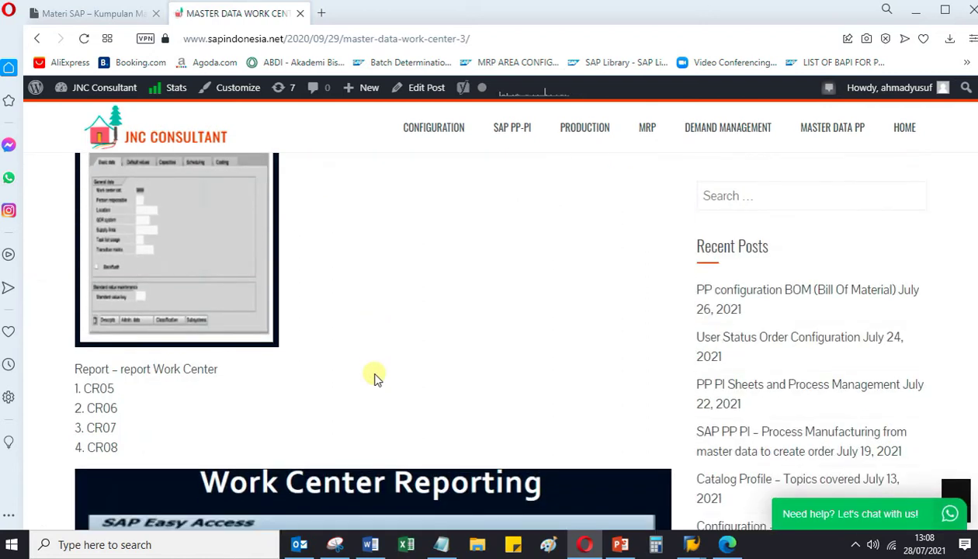
{"action": "scroll", "coordinate": [373, 376], "scroll_direction": "up", "scroll_amount": 5}
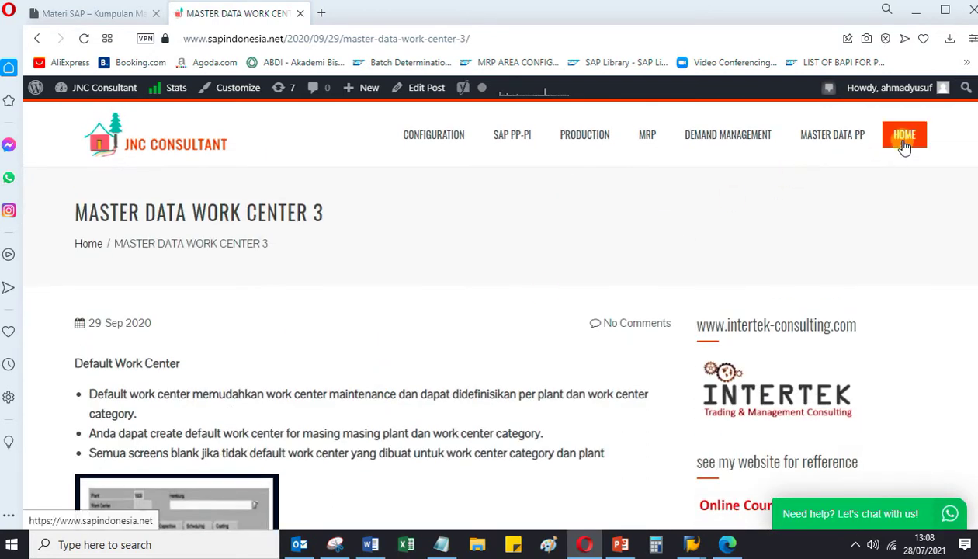
{"action": "scroll", "coordinate": [773, 431], "scroll_direction": "down", "scroll_amount": 1}
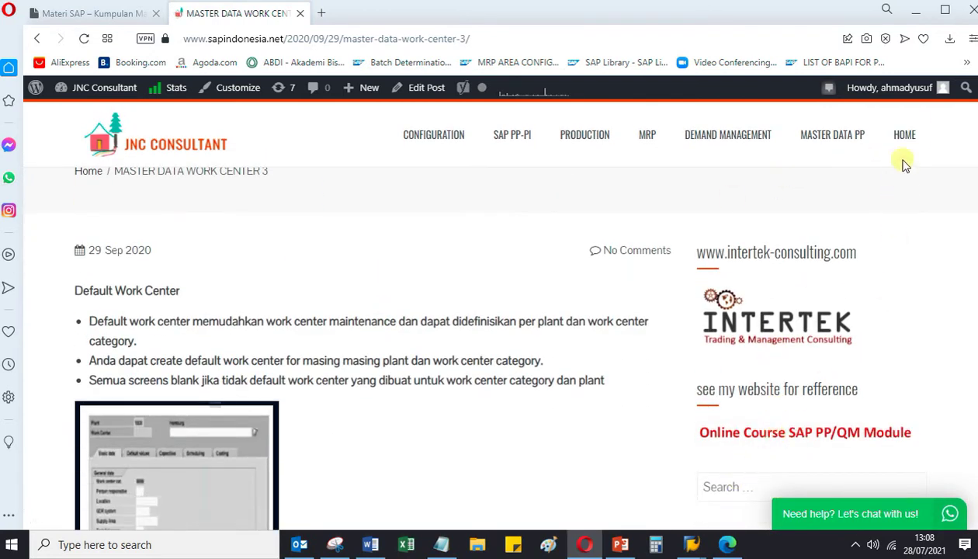
Step: Go back to the home page and study the full SAP PP Module syllabus image
{"action": "left_click", "coordinate": [904, 135]}
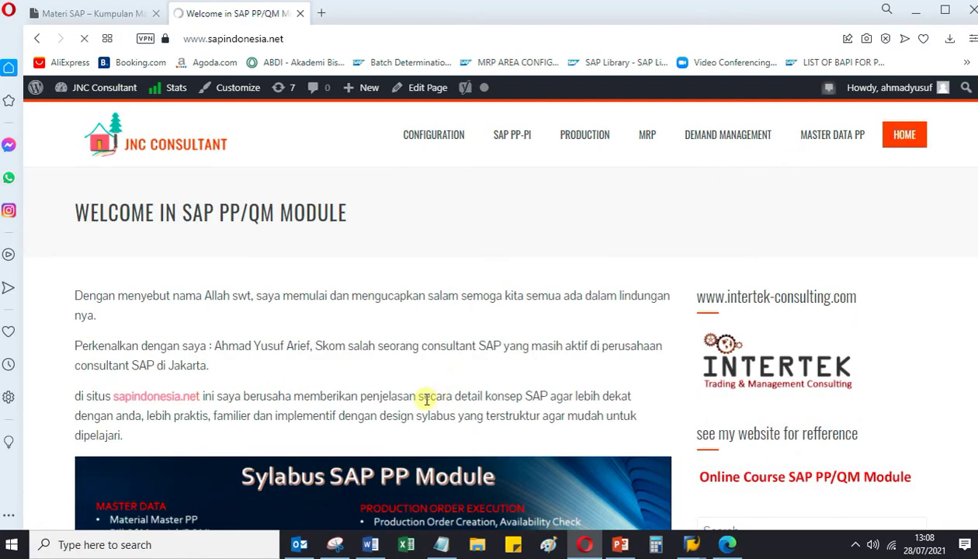
{"action": "scroll", "coordinate": [409, 425], "scroll_direction": "down", "scroll_amount": 1}
{"action": "scroll", "coordinate": [409, 428], "scroll_direction": "down", "scroll_amount": 1}
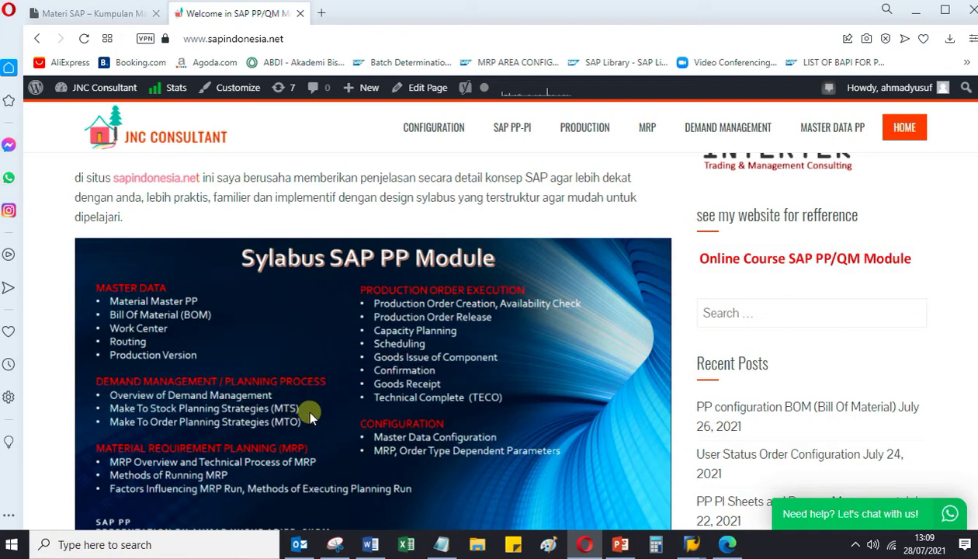
{"action": "scroll", "coordinate": [306, 410], "scroll_direction": "down", "scroll_amount": 1}
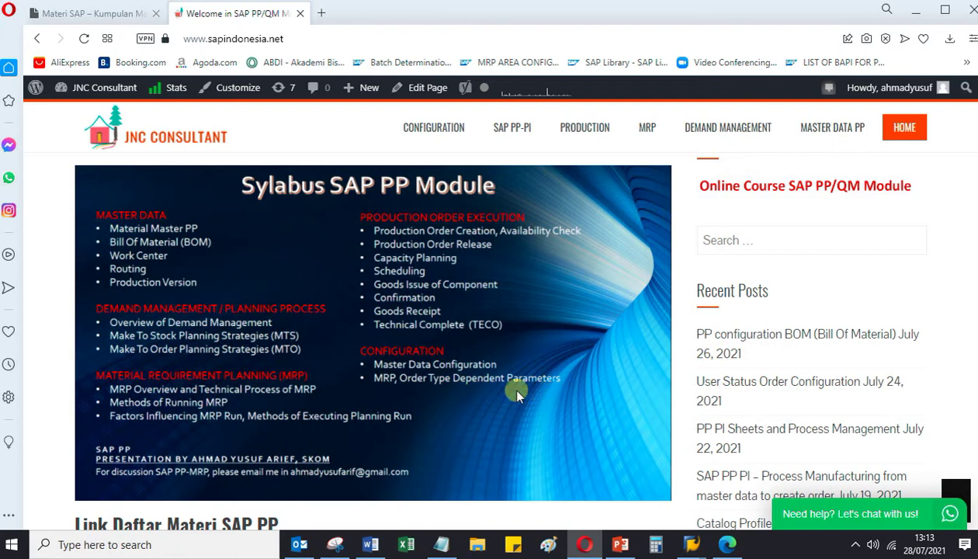
{"action": "left_click", "coordinate": [348, 38]}
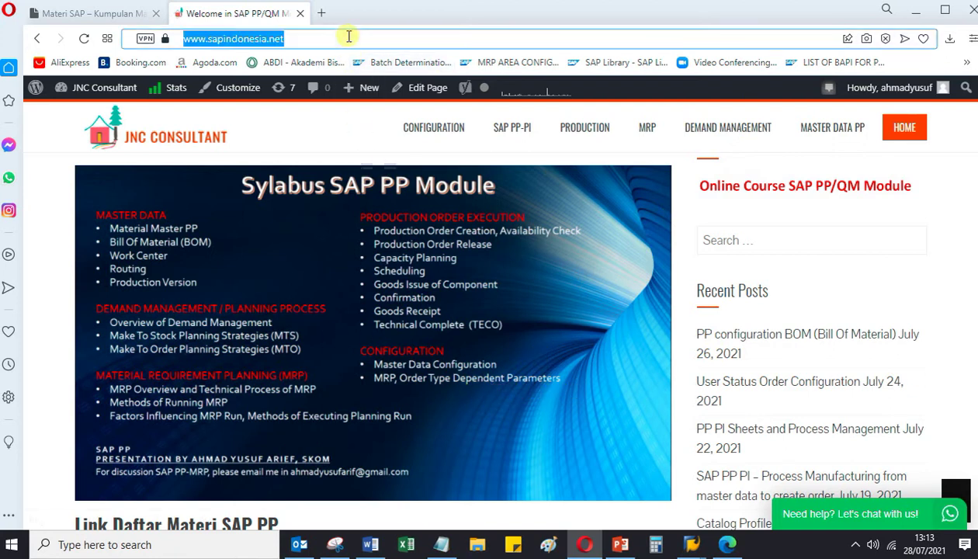
Step: Open the "SAP PP Integration with SAP FI" article from the Configuration category and review its text and diagrams
{"action": "left_click", "coordinate": [454, 128]}
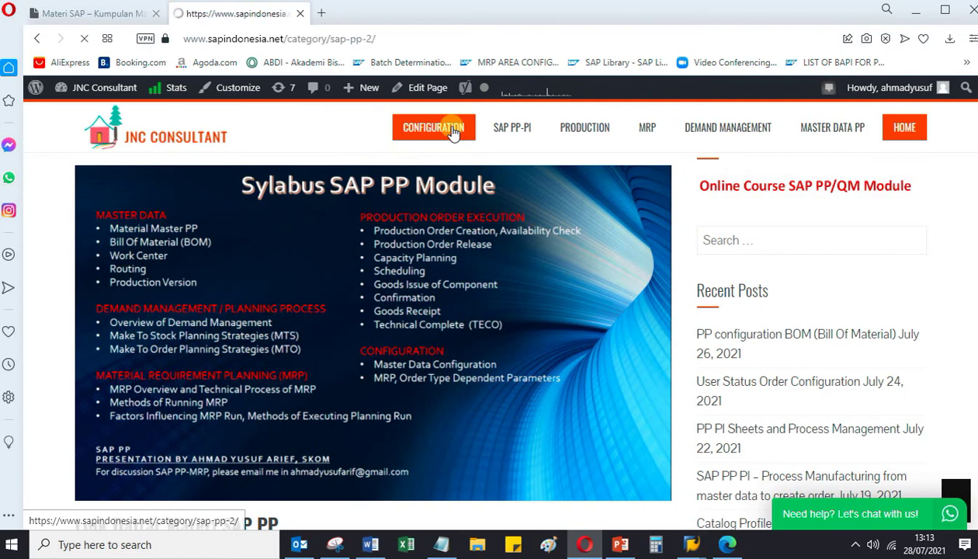
{"action": "scroll", "coordinate": [406, 349], "scroll_direction": "down", "scroll_amount": 2}
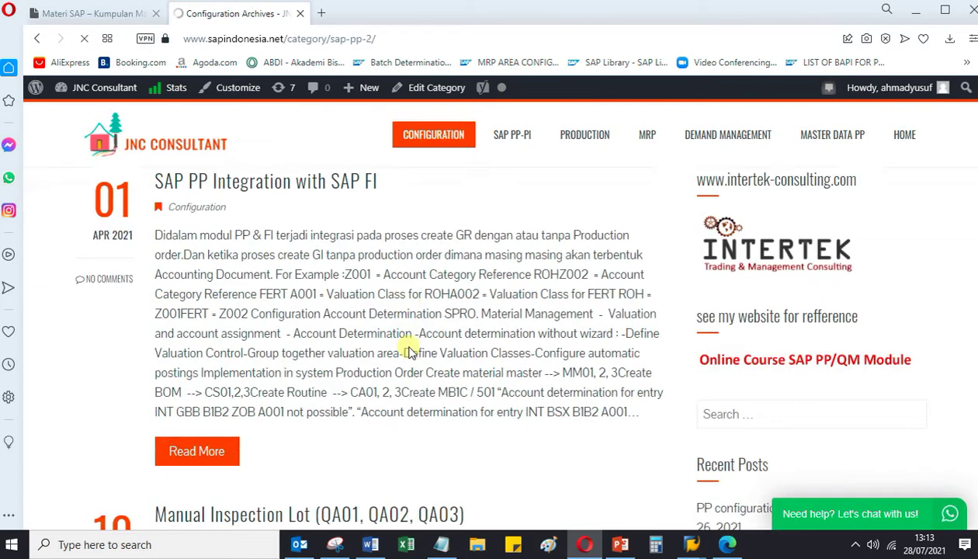
{"action": "scroll", "coordinate": [277, 425], "scroll_direction": "down", "scroll_amount": 1}
{"action": "left_click", "coordinate": [207, 379]}
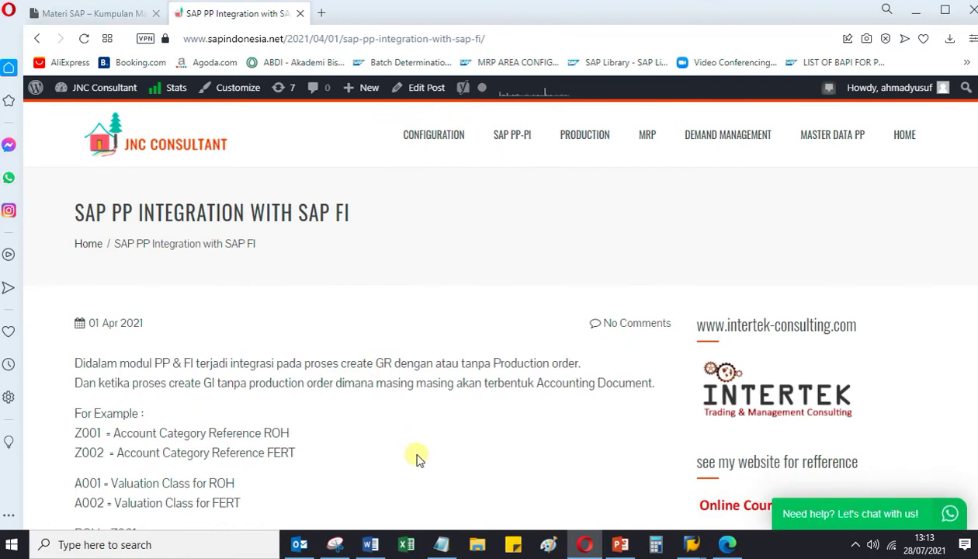
{"action": "scroll", "coordinate": [417, 458], "scroll_direction": "down", "scroll_amount": 5}
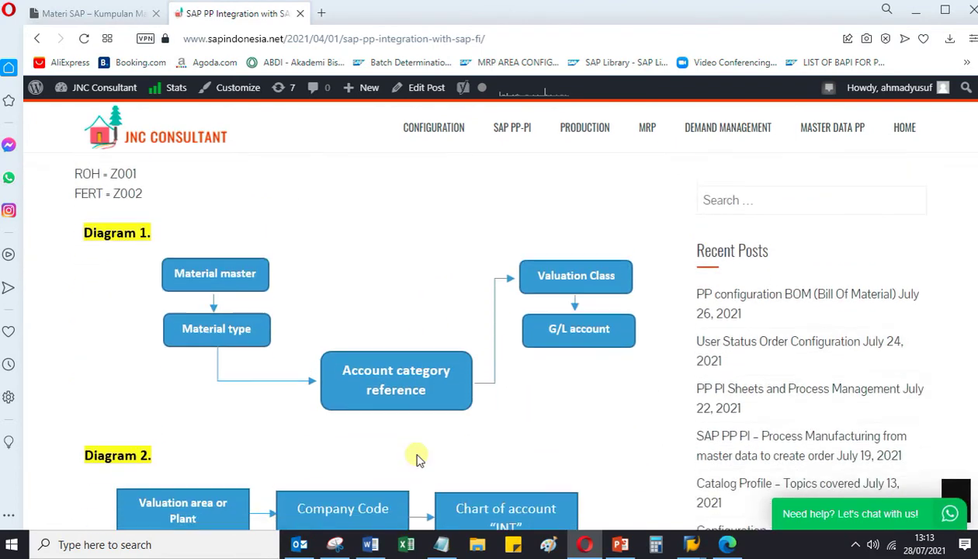
{"action": "scroll", "coordinate": [417, 458], "scroll_direction": "up", "scroll_amount": 5}
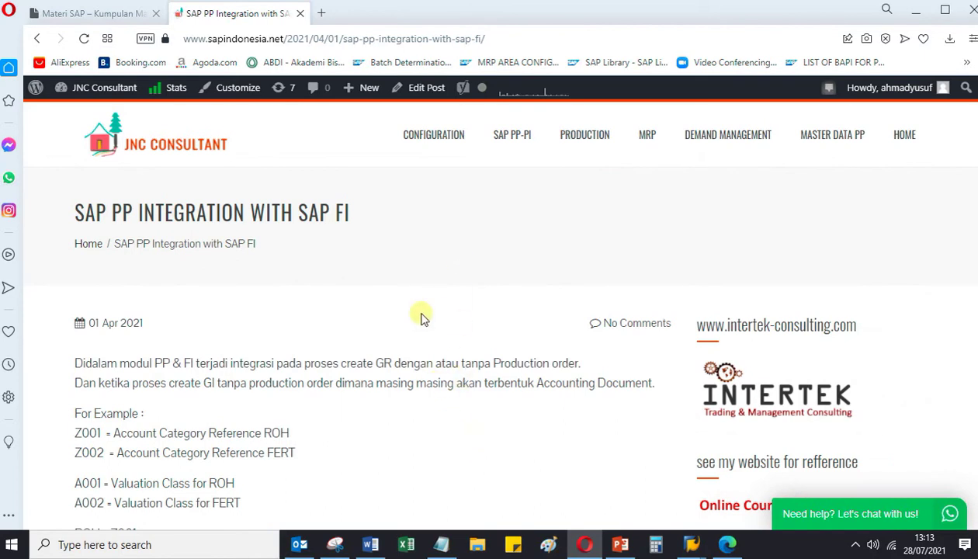
{"action": "scroll", "coordinate": [423, 357], "scroll_direction": "down", "scroll_amount": 5}
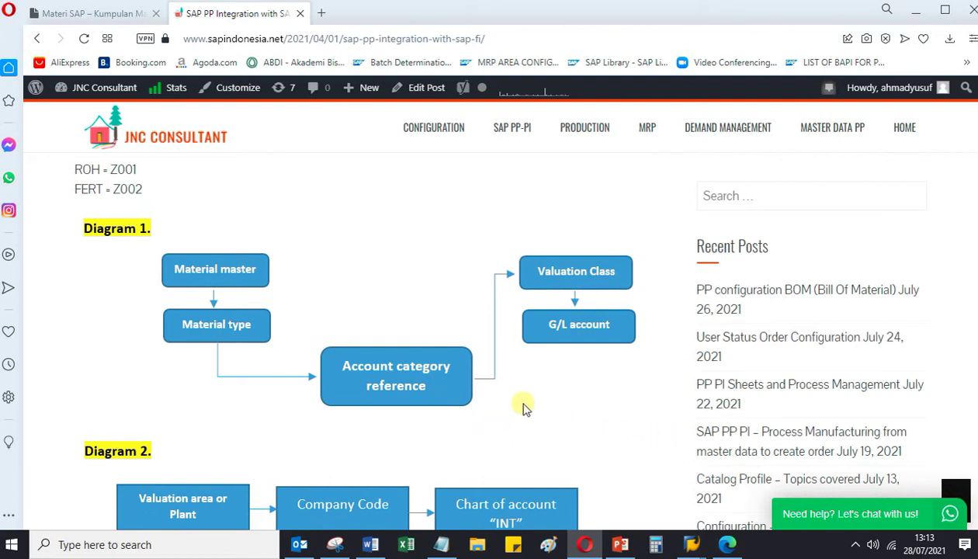
{"action": "scroll", "coordinate": [491, 365], "scroll_direction": "up", "scroll_amount": 5}
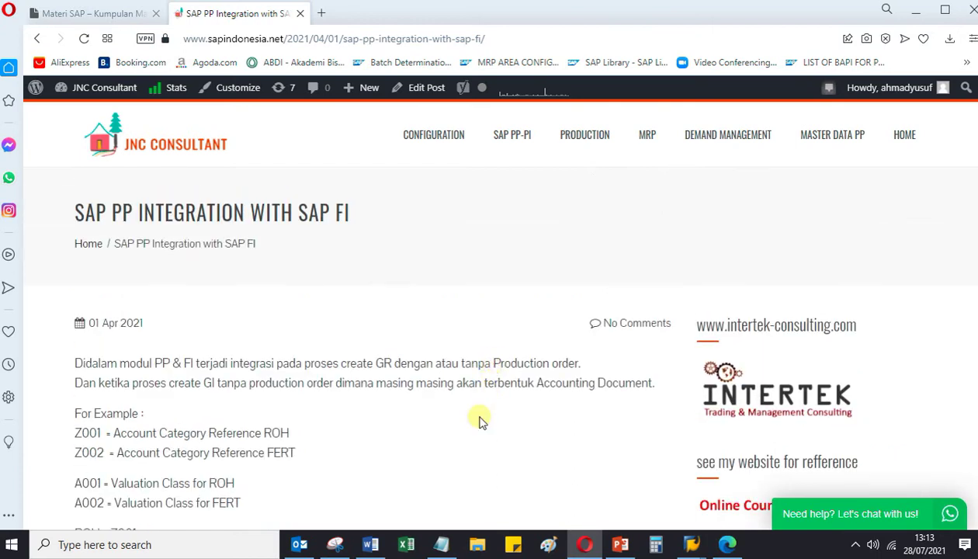
Step: Return to the home page and review the SAP PP Module syllabus down to its Configuration topics
{"action": "left_click", "coordinate": [913, 138]}
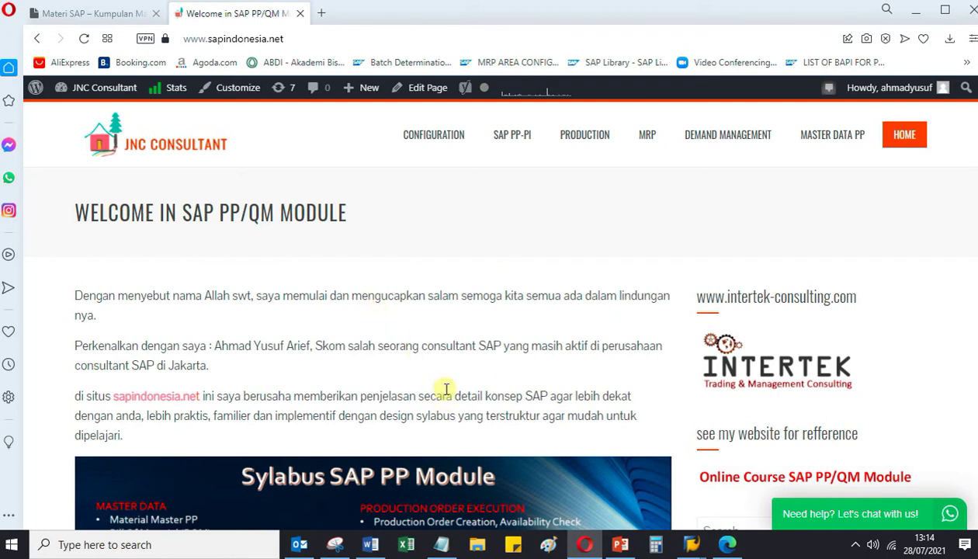
{"action": "scroll", "coordinate": [447, 388], "scroll_direction": "down", "scroll_amount": 5}
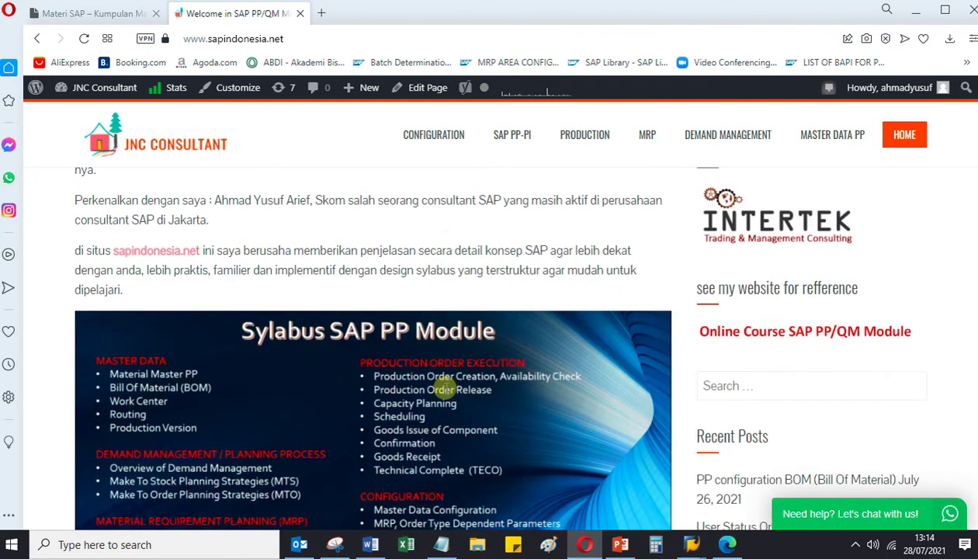
{"action": "scroll", "coordinate": [443, 391], "scroll_direction": "up", "scroll_amount": 3}
{"action": "scroll", "coordinate": [495, 392], "scroll_direction": "down", "scroll_amount": 3}
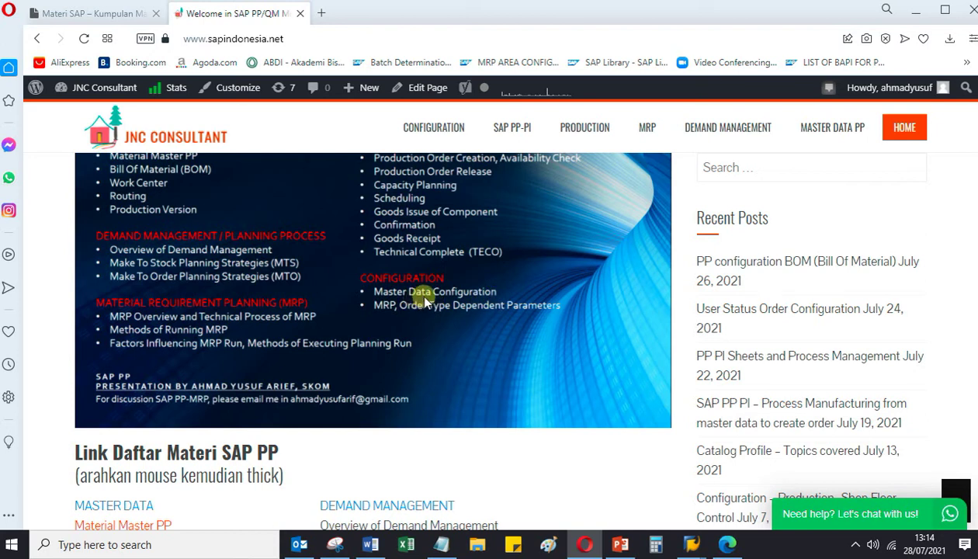
Step: Open the recent post "PP configuration BOM (Bill Of Material)" and review its agenda and configuration summary
{"action": "left_click", "coordinate": [793, 269]}
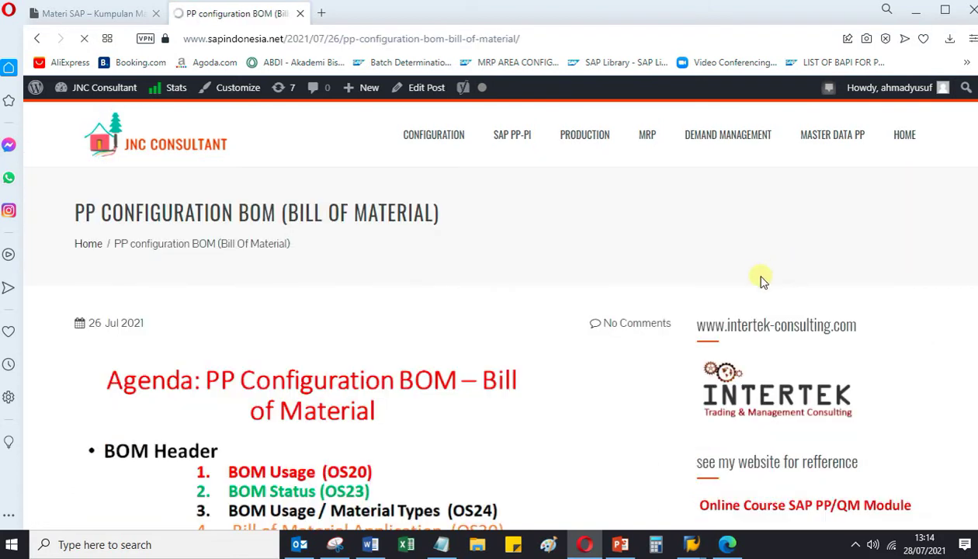
{"action": "scroll", "coordinate": [556, 460], "scroll_direction": "down", "scroll_amount": 4}
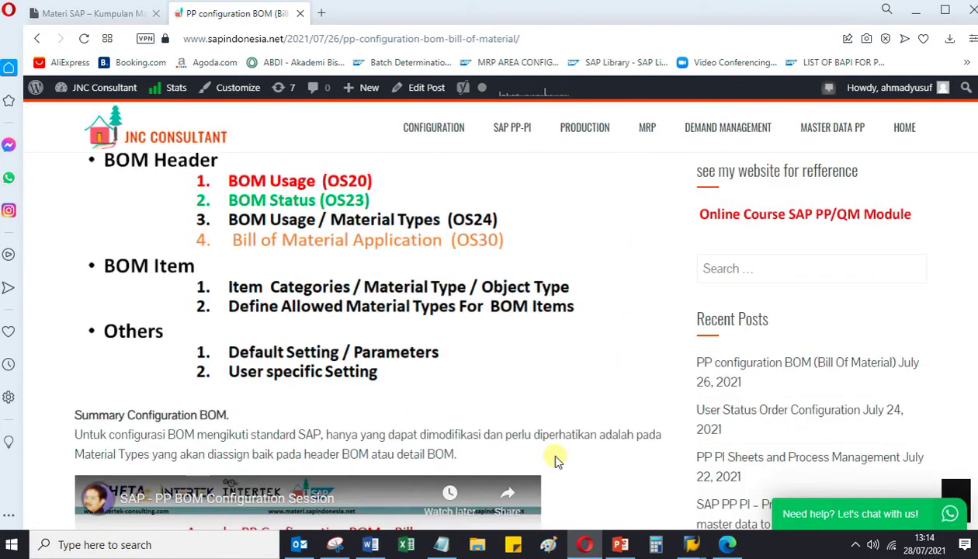
{"action": "scroll", "coordinate": [557, 460], "scroll_direction": "down", "scroll_amount": 2}
{"action": "scroll", "coordinate": [626, 315], "scroll_direction": "up", "scroll_amount": 6}
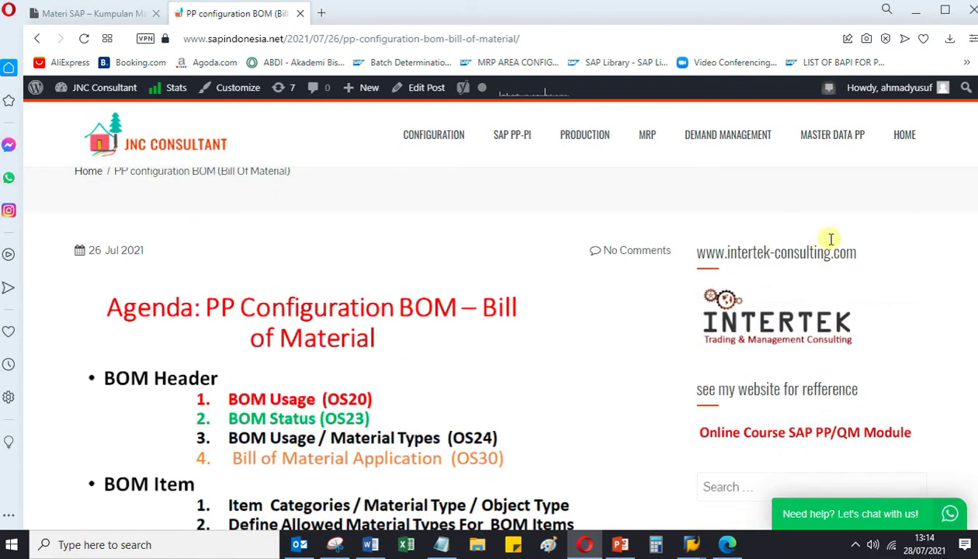
{"action": "left_click", "coordinate": [907, 149]}
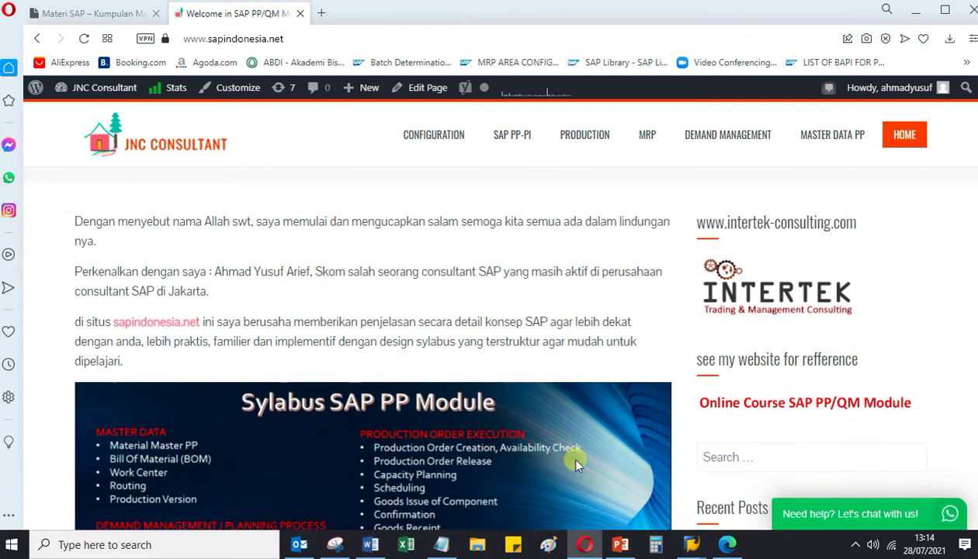
{"action": "scroll", "coordinate": [575, 464], "scroll_direction": "down", "scroll_amount": 2}
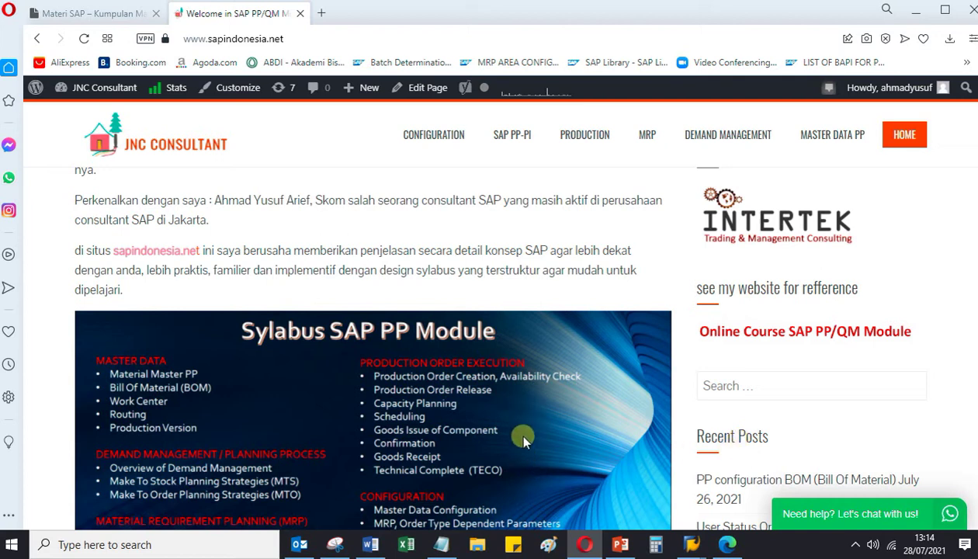
{"action": "scroll", "coordinate": [522, 439], "scroll_direction": "down", "scroll_amount": 1}
{"action": "left_click", "coordinate": [325, 36]}
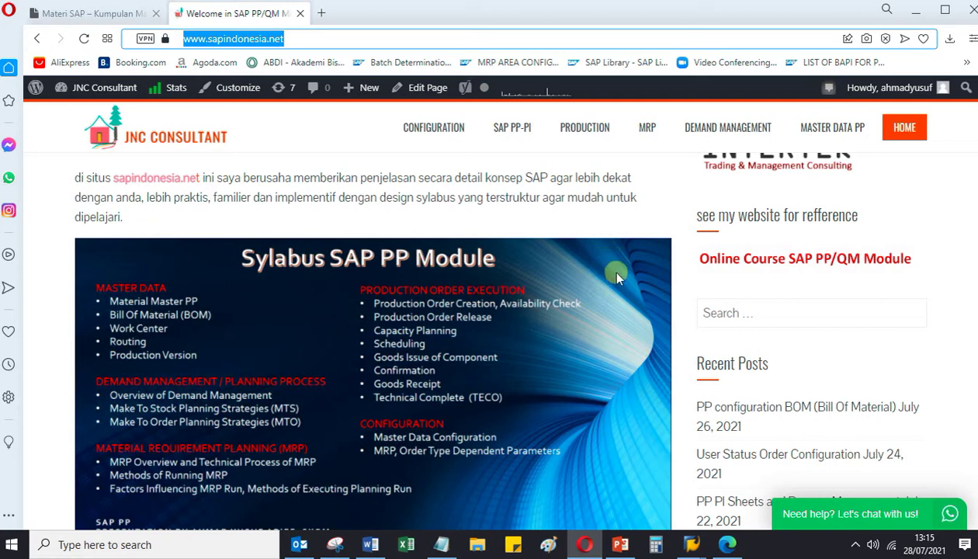
{"action": "scroll", "coordinate": [495, 269], "scroll_direction": "up", "scroll_amount": 3}
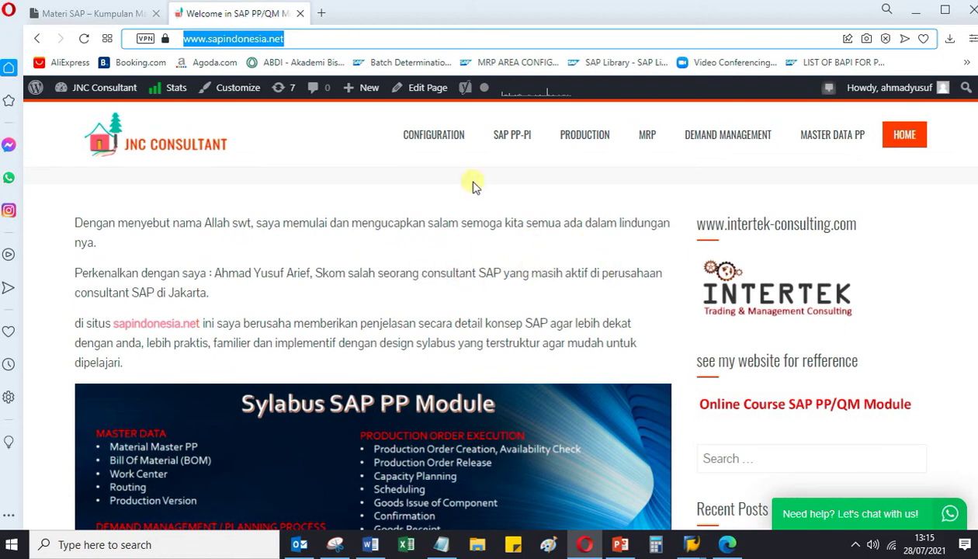
{"action": "left_click", "coordinate": [262, 39]}
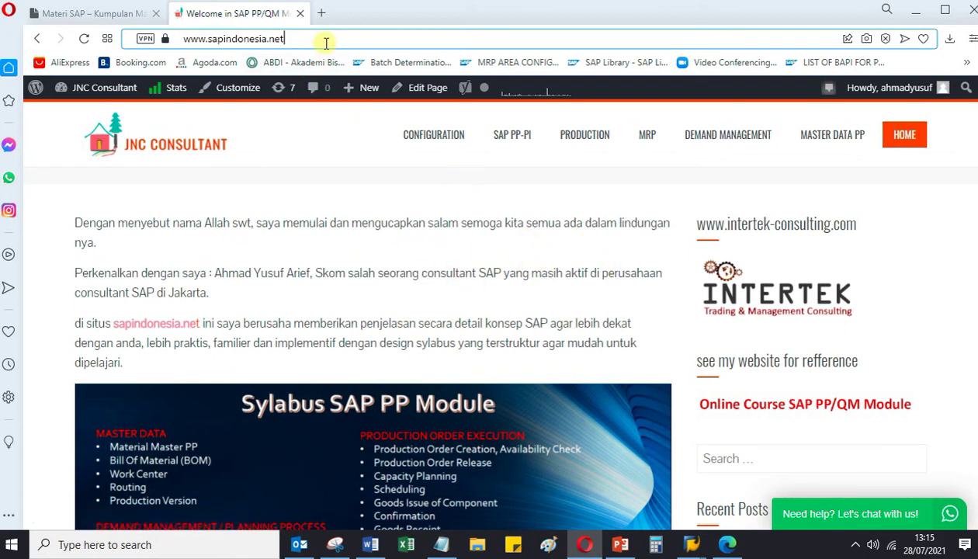
{"action": "left_click", "coordinate": [109, 13]}
{"action": "left_click", "coordinate": [371, 33]}
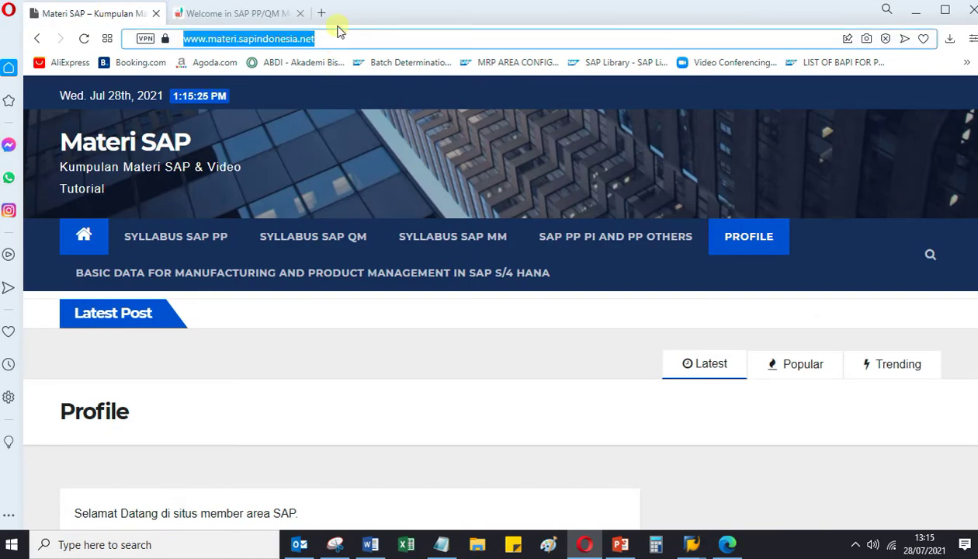
{"action": "left_click", "coordinate": [336, 34]}
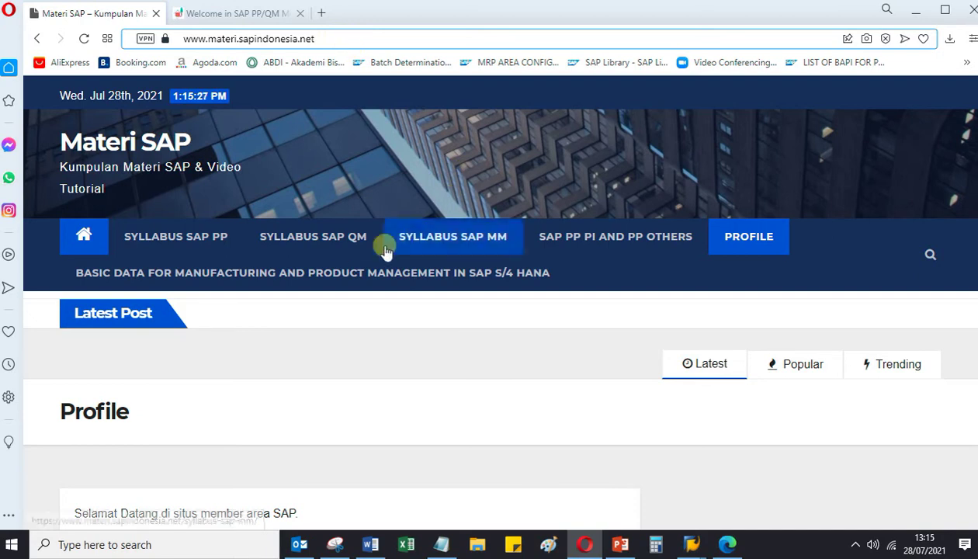
Step: View the Syllabus SAP PP page, then open the SAP PP PI and PP Others page and look through its lesson list
{"action": "left_click", "coordinate": [201, 237]}
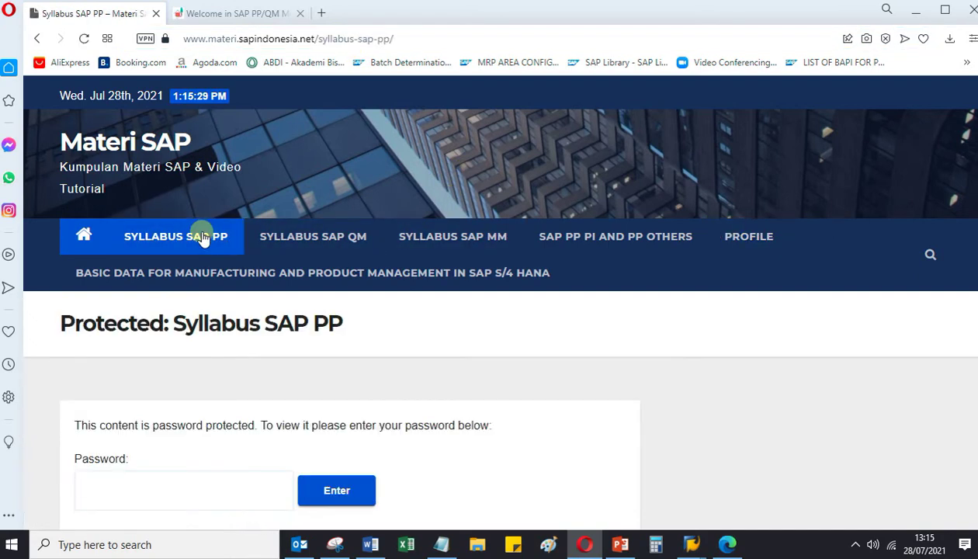
{"action": "left_click", "coordinate": [542, 238]}
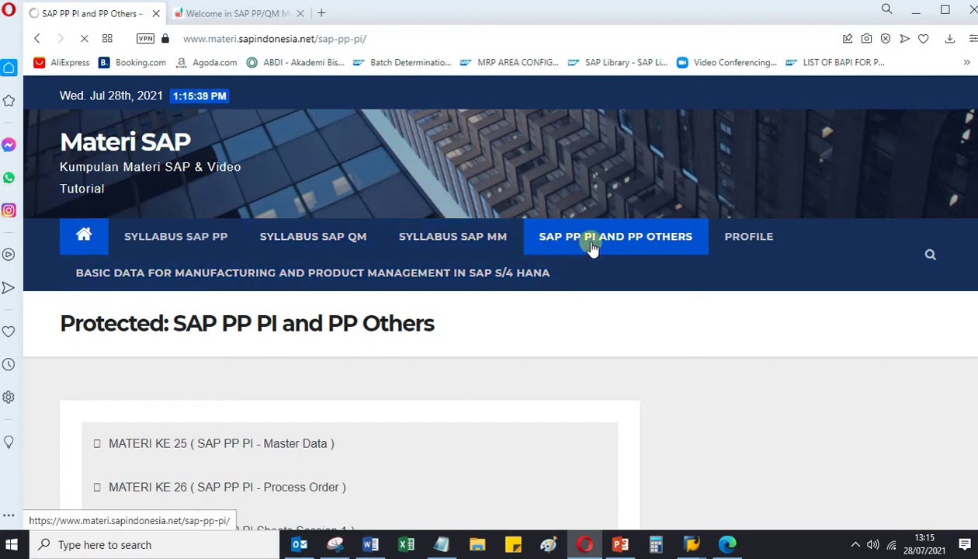
{"action": "scroll", "coordinate": [516, 330], "scroll_direction": "down", "scroll_amount": 4}
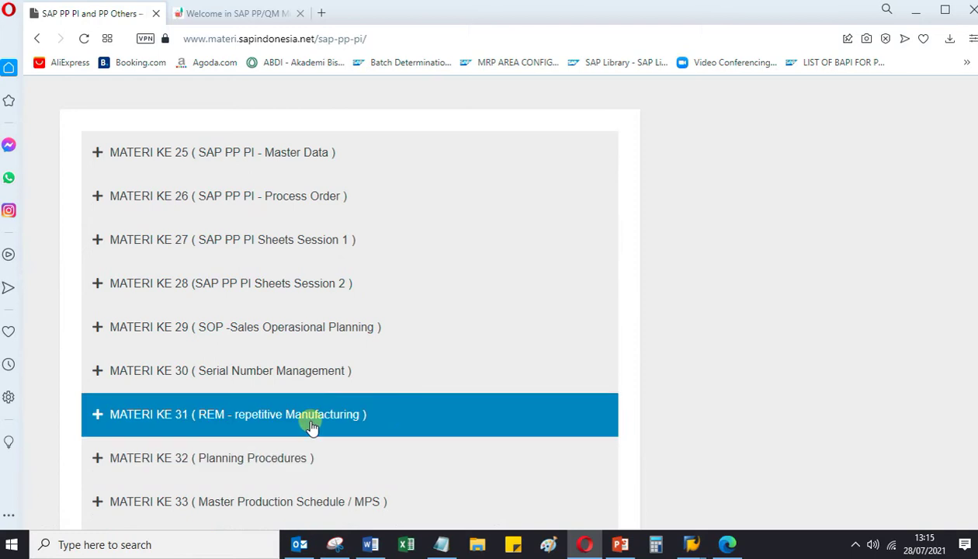
Step: Expand the MATERI KE 31 (repetitive Manufacturing) and MATERI KE 27 (SAP PP PI Sheets Session 1) lessons and review the PI Sheets content
{"action": "left_click", "coordinate": [301, 423]}
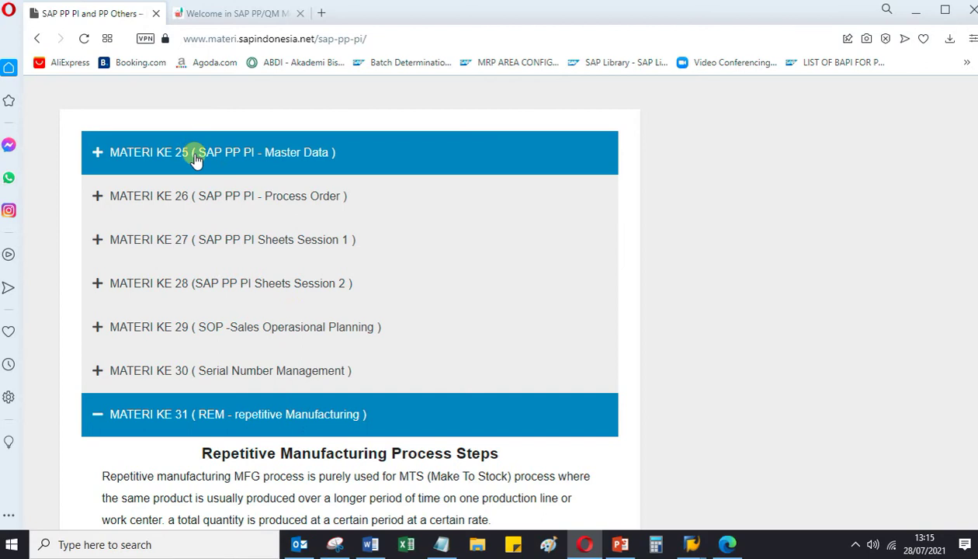
{"action": "left_click", "coordinate": [198, 240]}
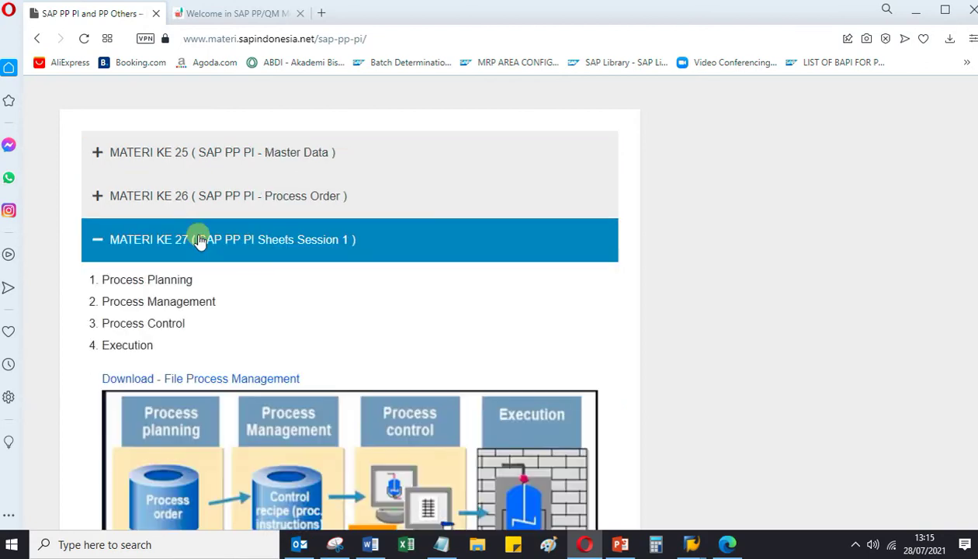
{"action": "scroll", "coordinate": [384, 353], "scroll_direction": "down", "scroll_amount": 4}
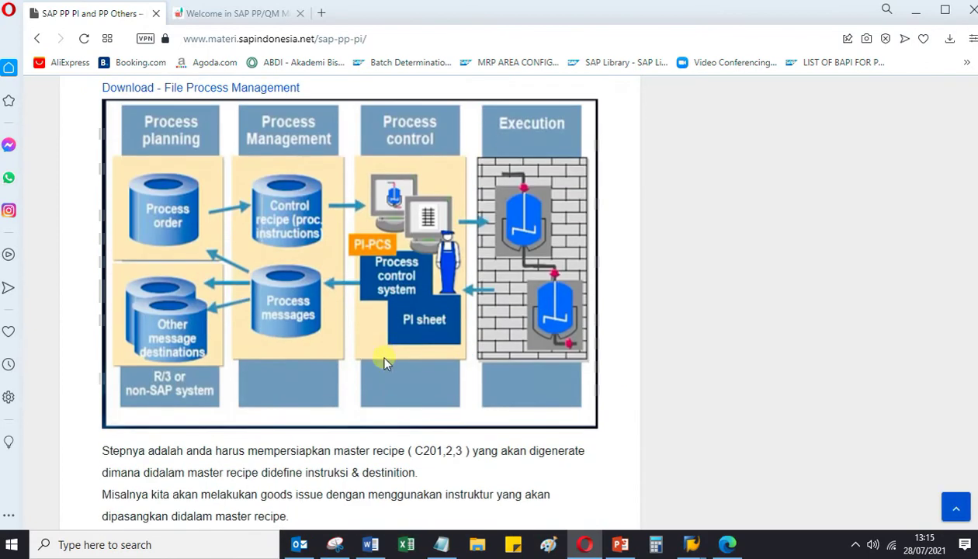
{"action": "scroll", "coordinate": [400, 392], "scroll_direction": "down", "scroll_amount": 4}
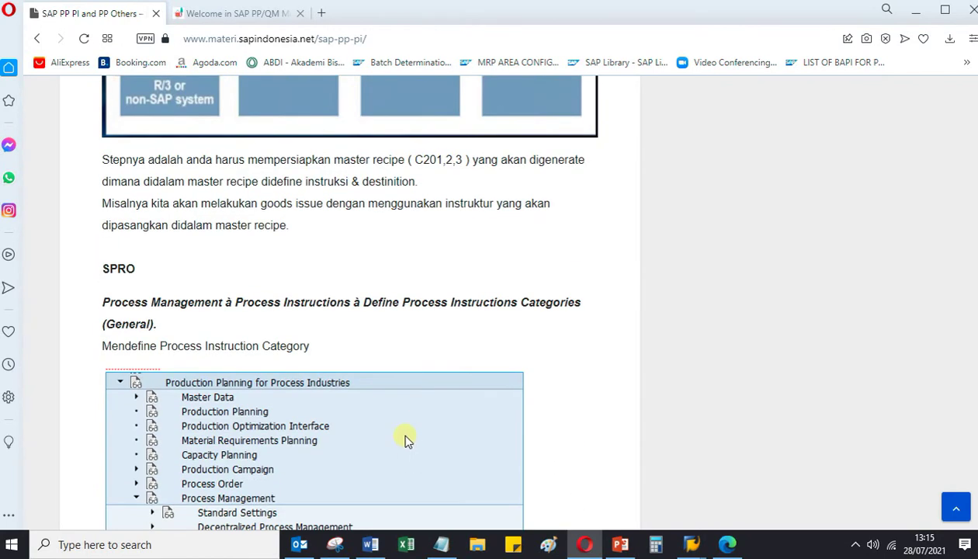
{"action": "scroll", "coordinate": [409, 438], "scroll_direction": "up", "scroll_amount": 12}
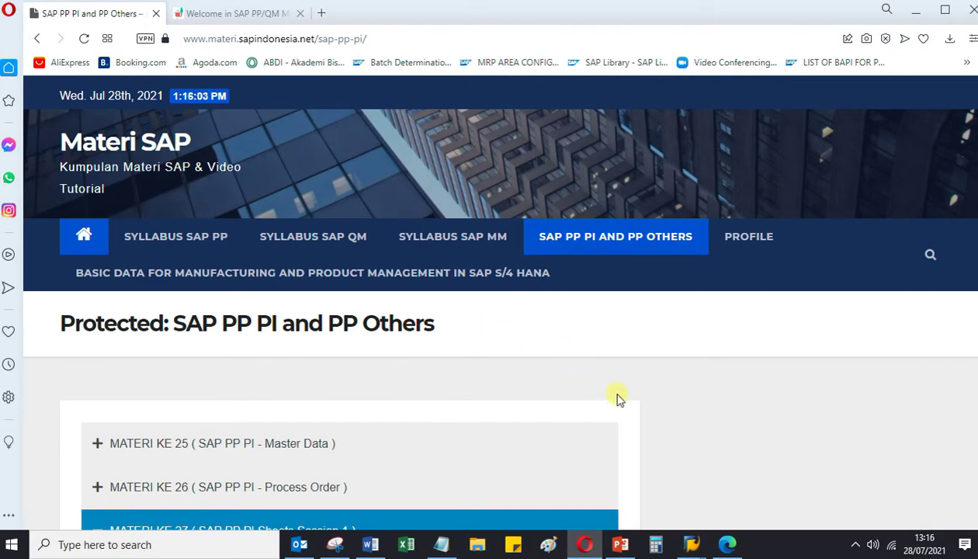
Step: Reopen the password-protected Syllabus SAP PP page and pause the ActivePresenter recording
{"action": "left_click", "coordinate": [190, 244]}
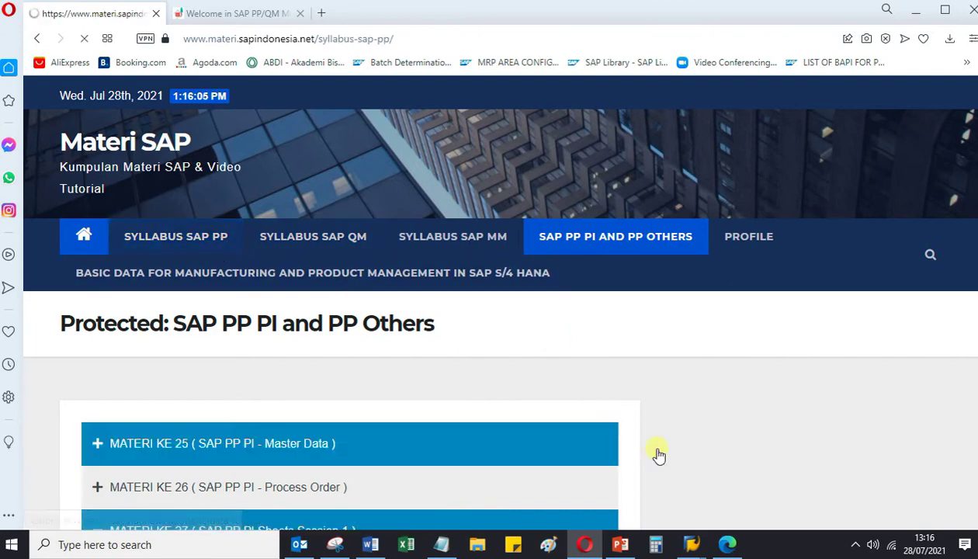
{"action": "left_click", "coordinate": [854, 546]}
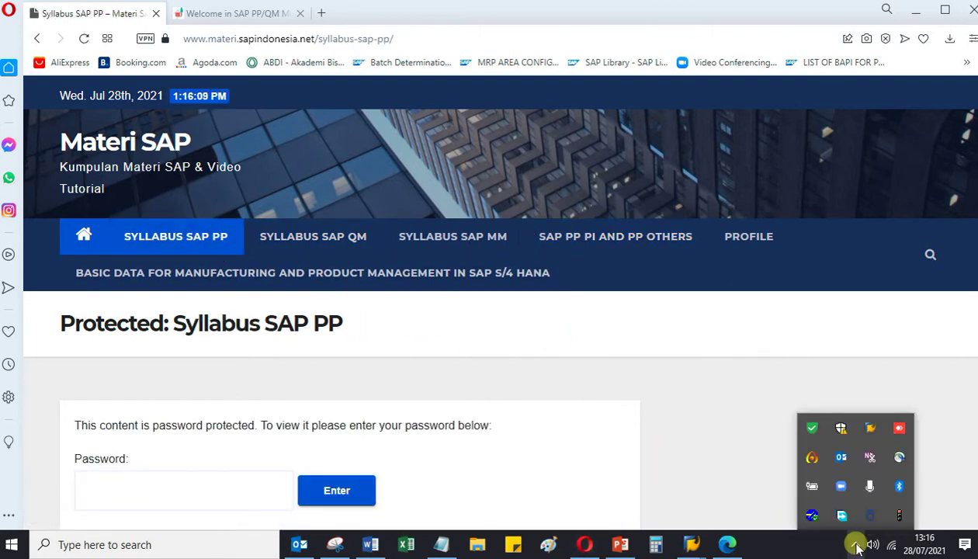
{"action": "left_click", "coordinate": [812, 459]}
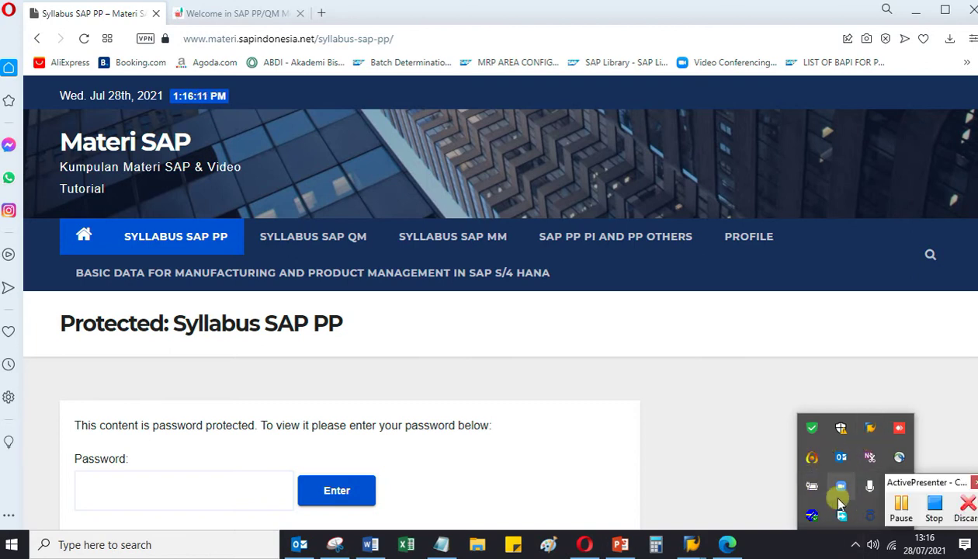
{"action": "left_click", "coordinate": [892, 512]}
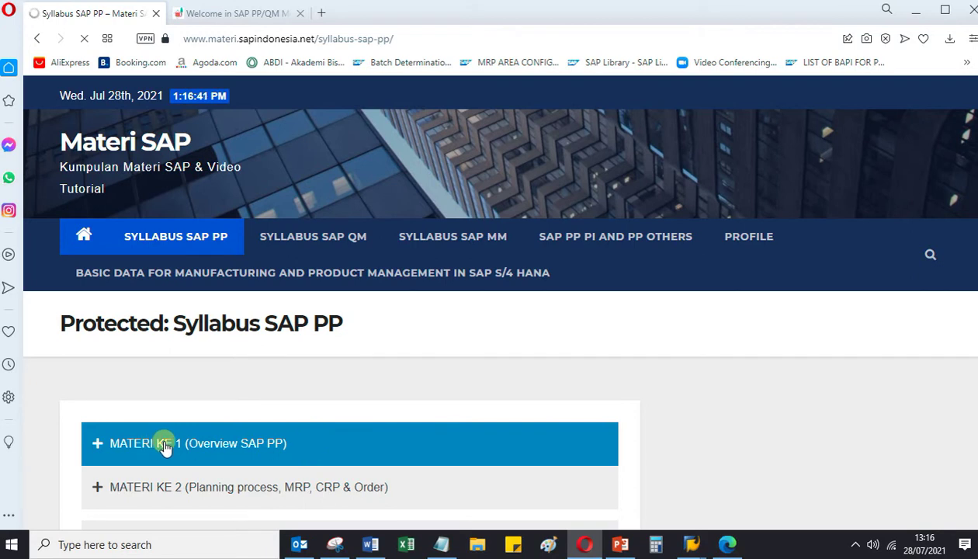
Step: Look through the Syllabus SAP PP lesson list from MATERI KE 1 down to MATERI KE 24
{"action": "scroll", "coordinate": [311, 442], "scroll_direction": "down", "scroll_amount": 2}
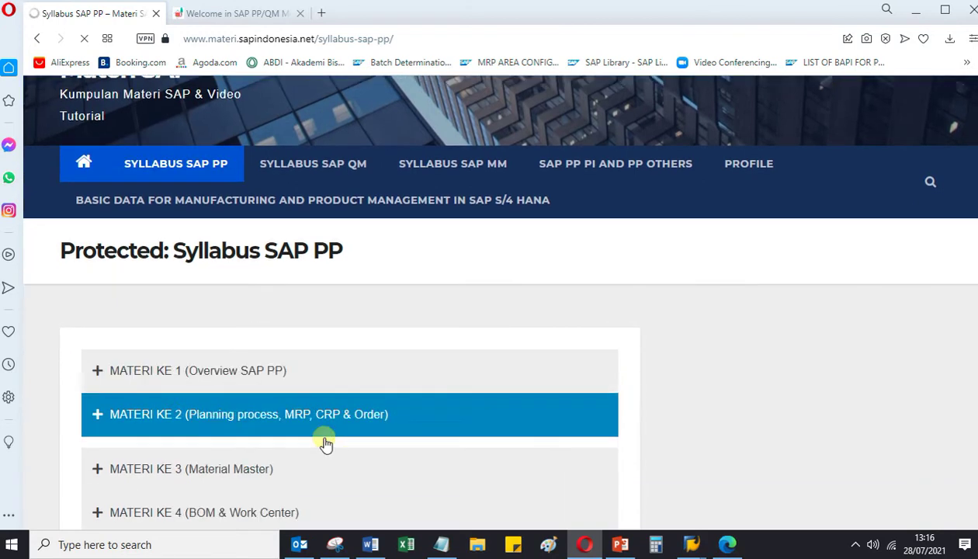
{"action": "scroll", "coordinate": [342, 403], "scroll_direction": "down", "scroll_amount": 2}
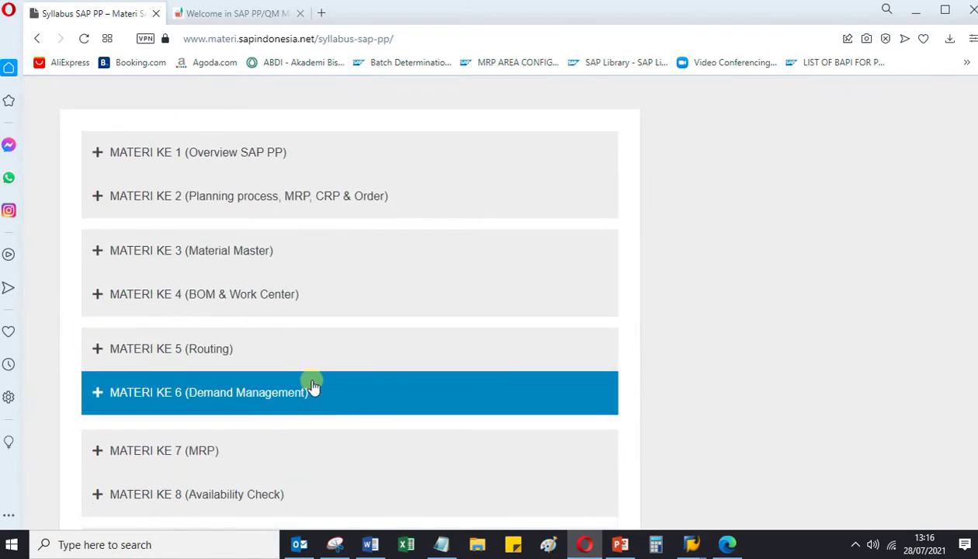
{"action": "scroll", "coordinate": [312, 386], "scroll_direction": "down", "scroll_amount": 4}
{"action": "scroll", "coordinate": [312, 385], "scroll_direction": "down", "scroll_amount": 8}
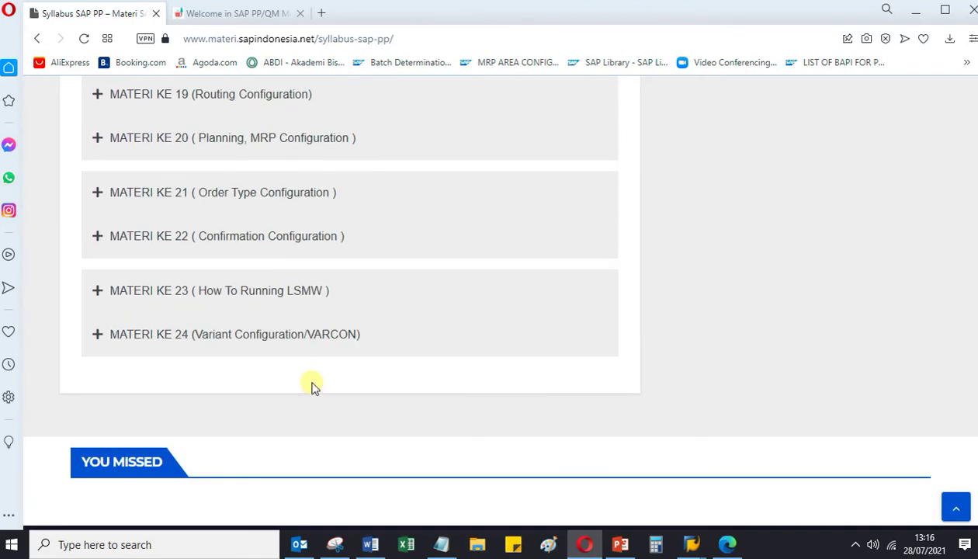
Step: Review the configuration lessons, expand MATERI KE 15 (Batch Determination) to view its file and video, and collapse it again
{"action": "scroll", "coordinate": [312, 385], "scroll_direction": "up", "scroll_amount": 1}
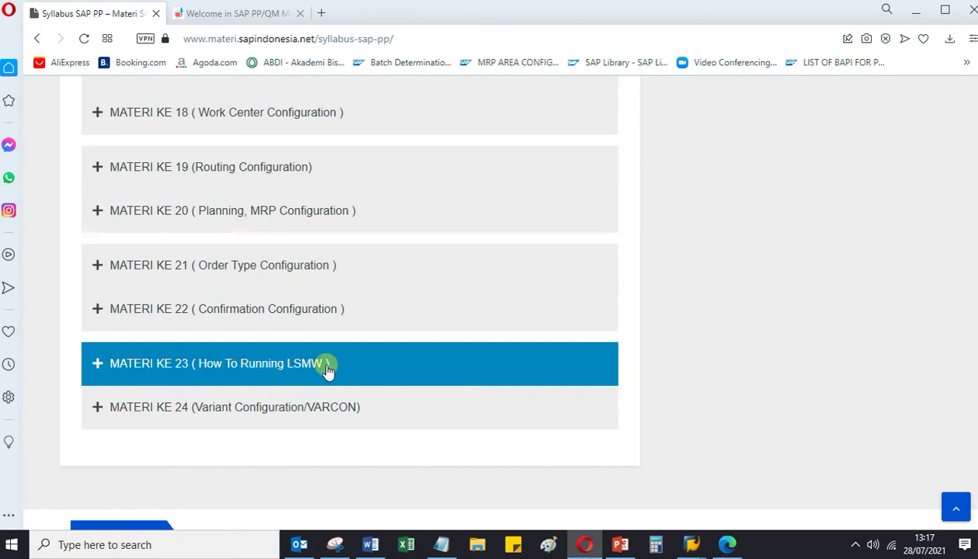
{"action": "scroll", "coordinate": [326, 371], "scroll_direction": "up", "scroll_amount": 2}
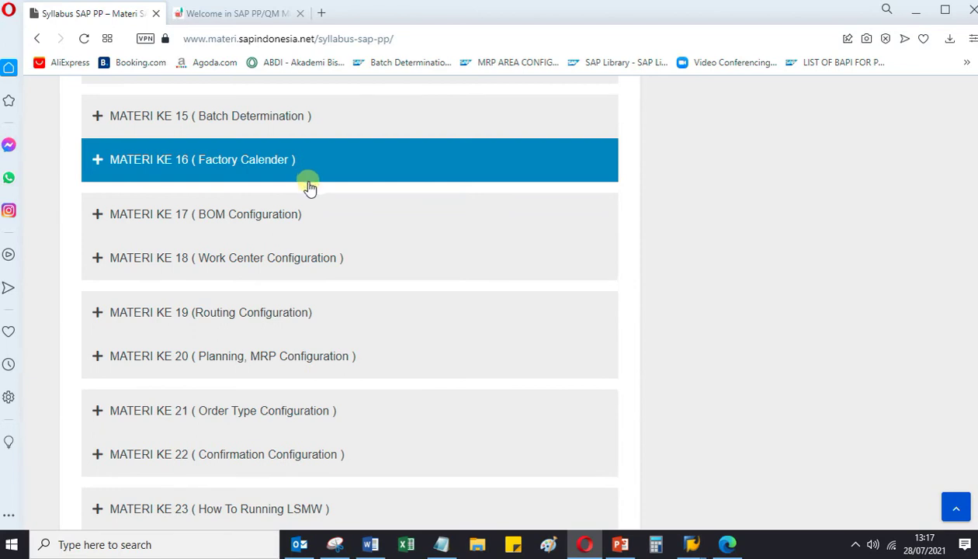
{"action": "scroll", "coordinate": [309, 186], "scroll_direction": "up", "scroll_amount": 1}
{"action": "left_click", "coordinate": [337, 192]}
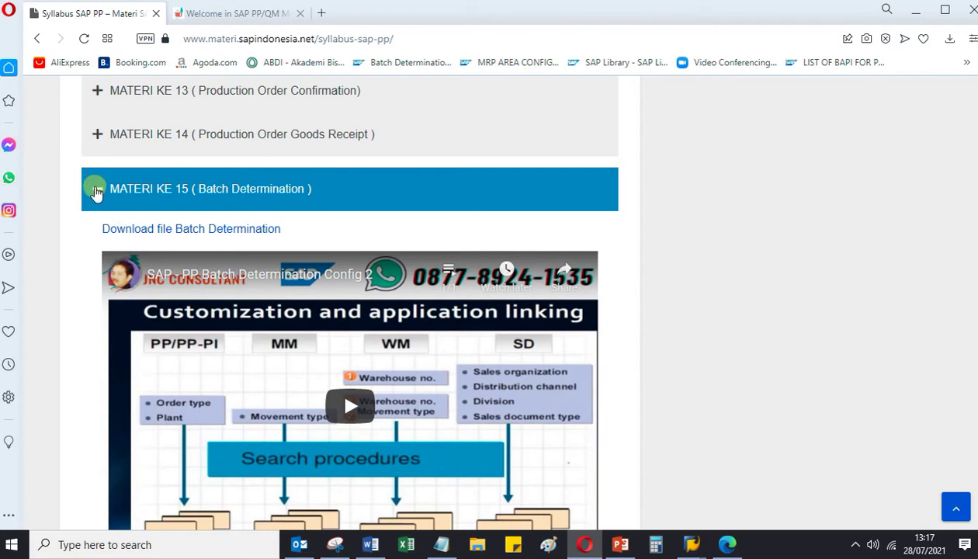
{"action": "left_click", "coordinate": [96, 192]}
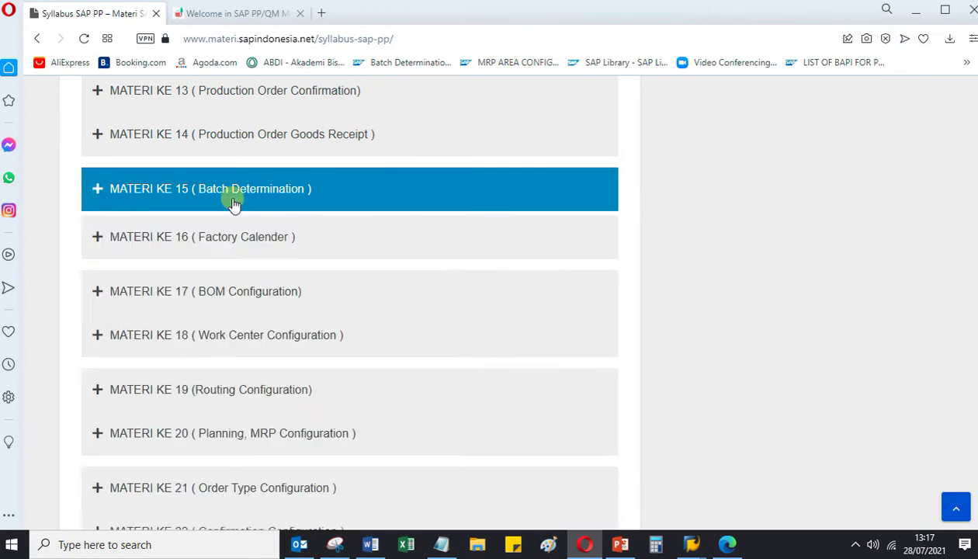
Step: Expand the MATERI KE 1 (Overview SAP PP) lesson to show its topics, download files and video
{"action": "scroll", "coordinate": [404, 213], "scroll_direction": "up", "scroll_amount": 6}
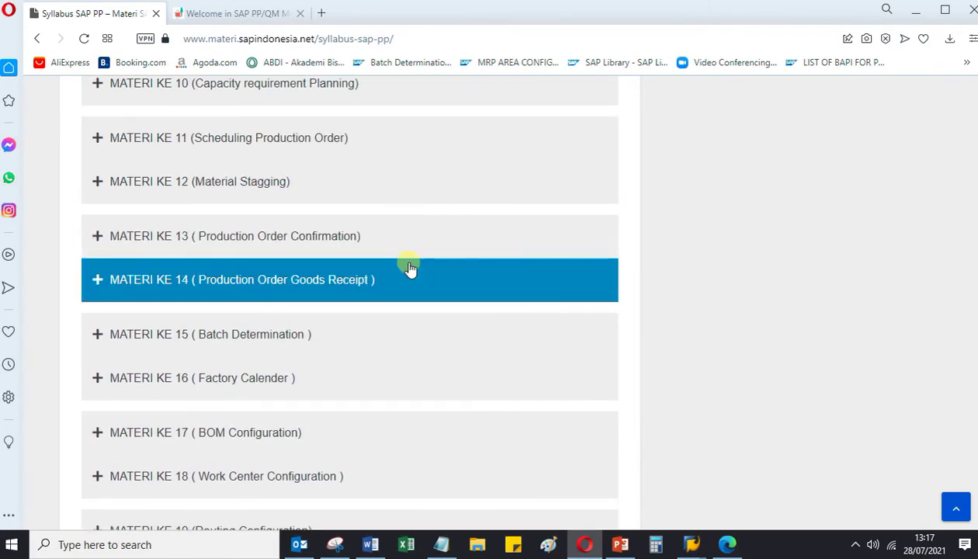
{"action": "scroll", "coordinate": [410, 277], "scroll_direction": "up", "scroll_amount": 3}
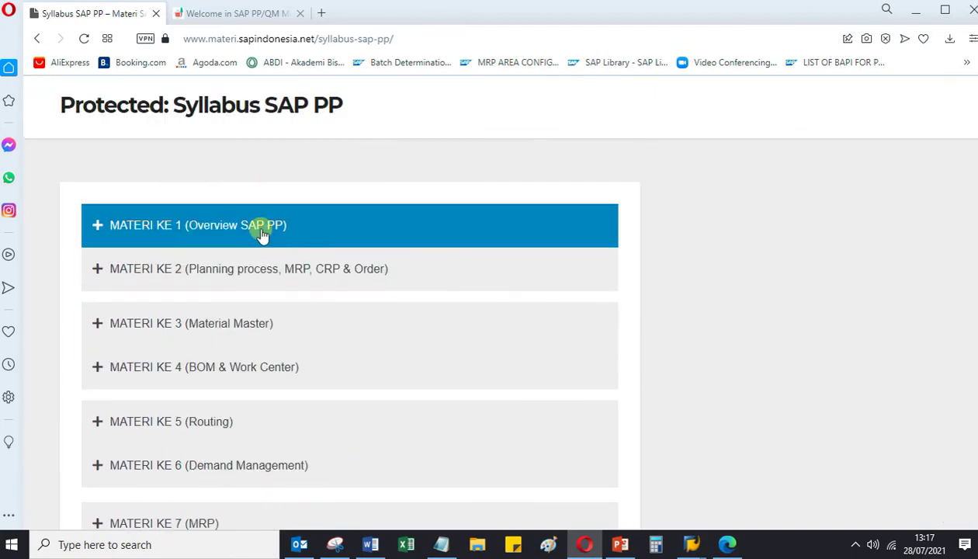
{"action": "left_click", "coordinate": [262, 229]}
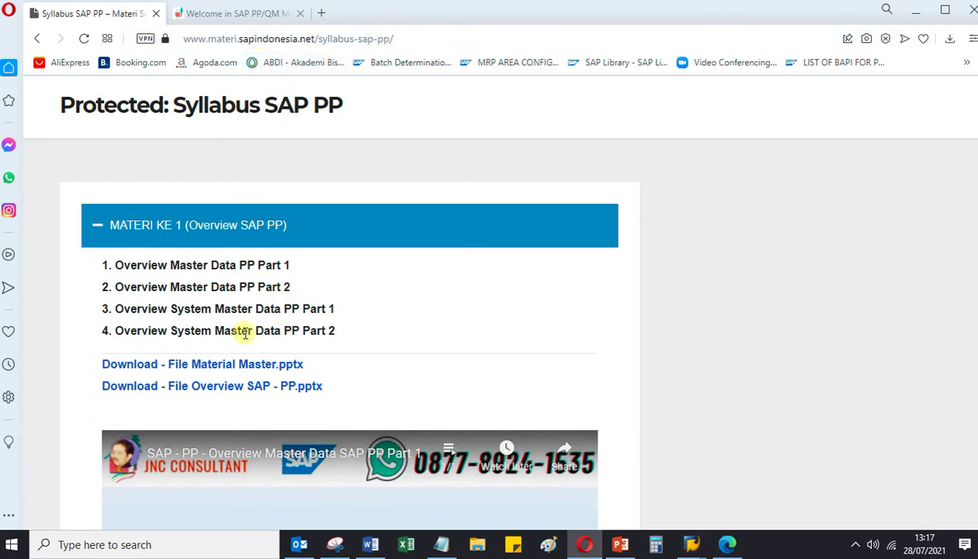
Step: Look through the embedded overview and system master data videos of MATERI KE 1 (Overview SAP PP)
{"action": "scroll", "coordinate": [328, 332], "scroll_direction": "down", "scroll_amount": 8}
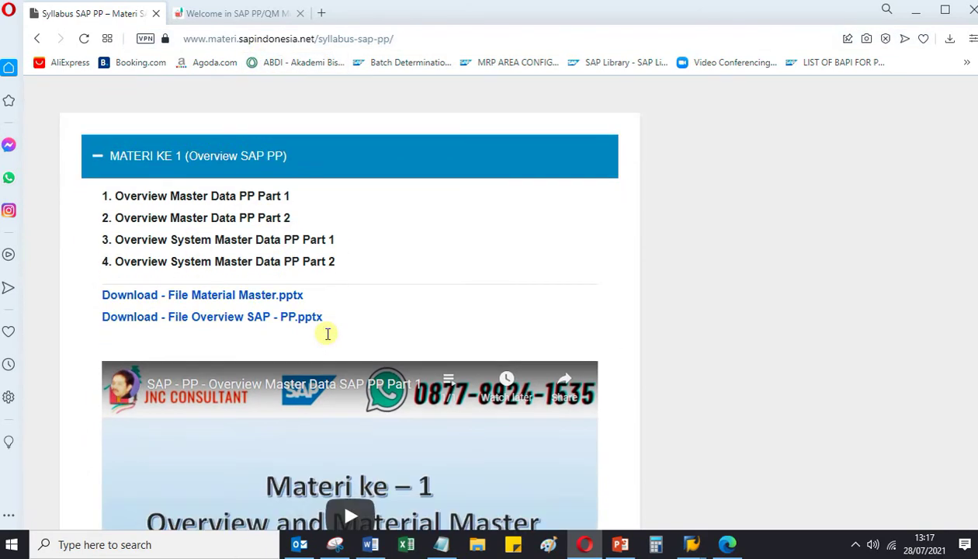
{"action": "scroll", "coordinate": [327, 340], "scroll_direction": "down", "scroll_amount": 10}
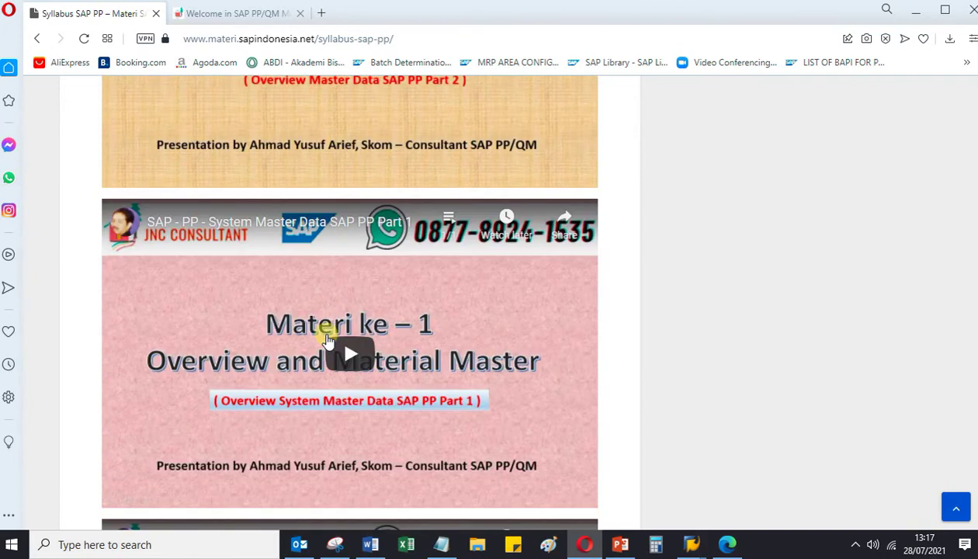
{"action": "scroll", "coordinate": [327, 340], "scroll_direction": "down", "scroll_amount": 4}
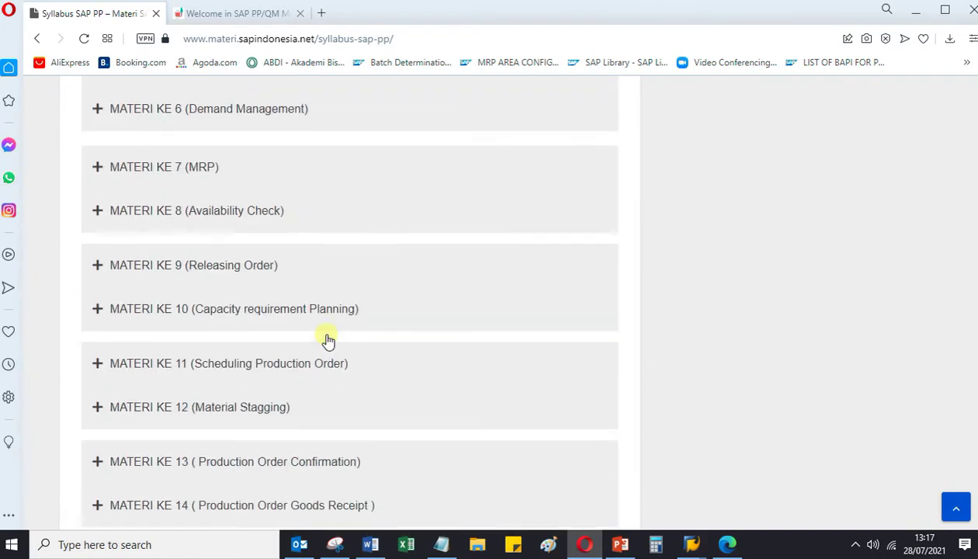
Step: Expand the MATERI KE 3 (Material Master) lesson to view its topics, download file and videos
{"action": "scroll", "coordinate": [328, 340], "scroll_direction": "up", "scroll_amount": 3}
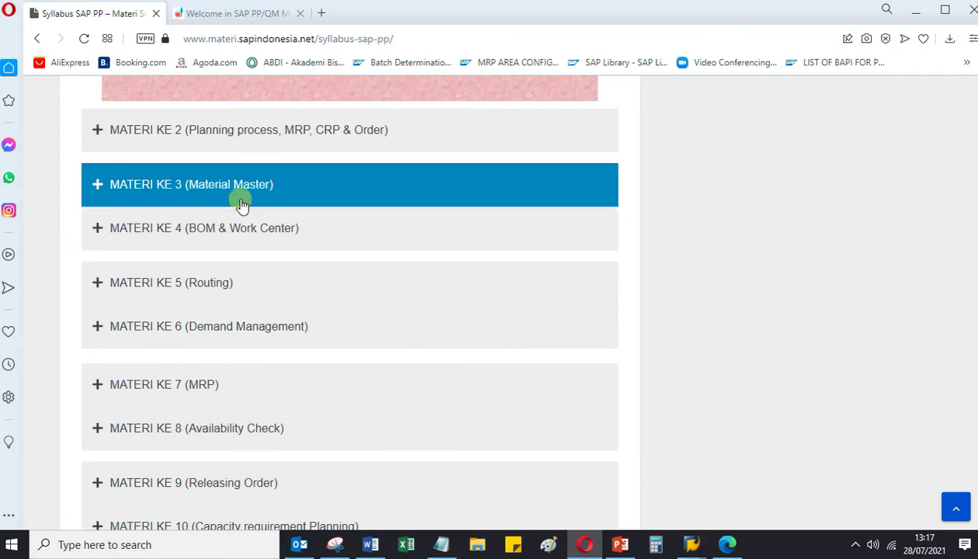
{"action": "left_click", "coordinate": [241, 200]}
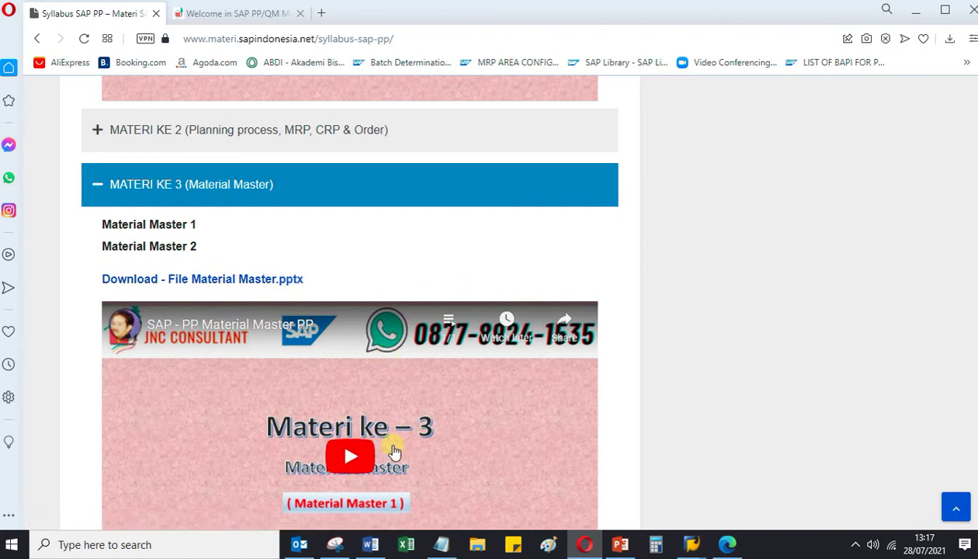
{"action": "scroll", "coordinate": [393, 449], "scroll_direction": "down", "scroll_amount": 2}
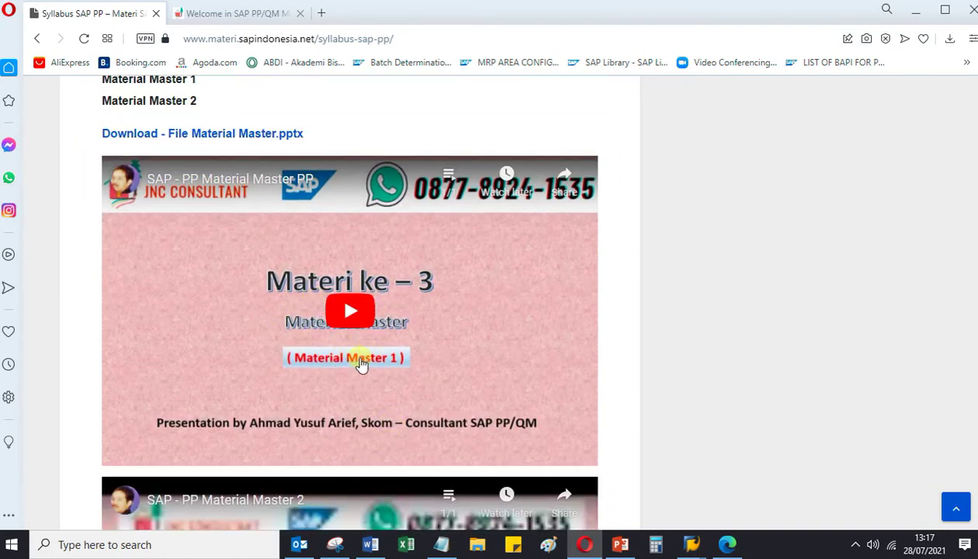
{"action": "scroll", "coordinate": [362, 365], "scroll_direction": "down", "scroll_amount": 1}
Step: Return to the start of the Syllabus SAP PP page and place the cursor at the end of its web address
{"action": "scroll", "coordinate": [361, 373], "scroll_direction": "up", "scroll_amount": 15}
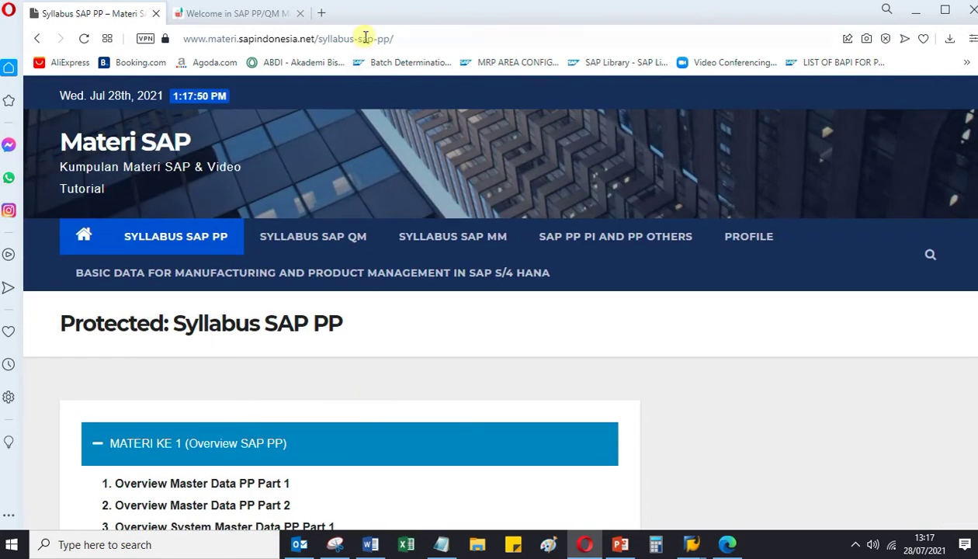
{"action": "left_click", "coordinate": [410, 41]}
{"action": "left_click", "coordinate": [416, 39]}
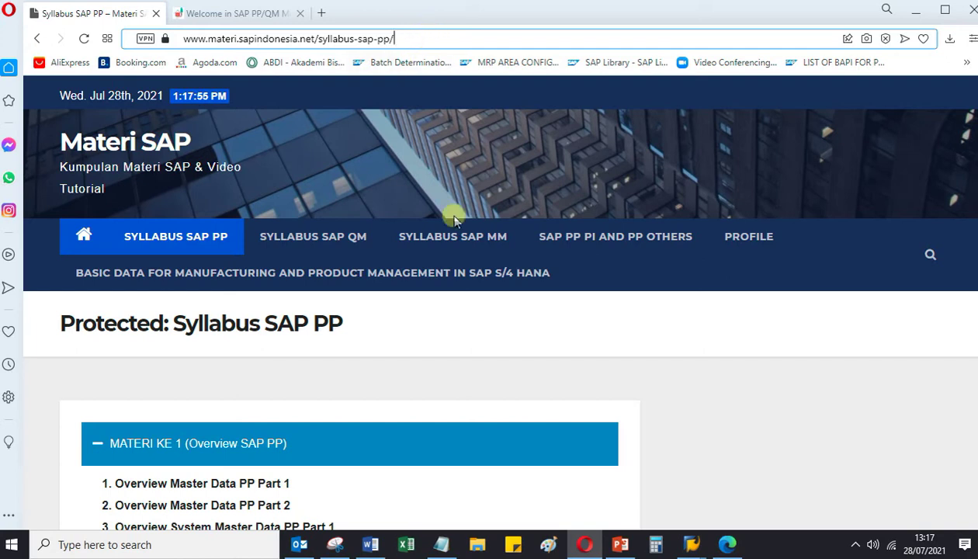
Step: Review the MATERI KE 1 topics, download files and Part 1 and Part 2 videos, and collapse the lesson
{"action": "scroll", "coordinate": [332, 393], "scroll_direction": "down", "scroll_amount": 5}
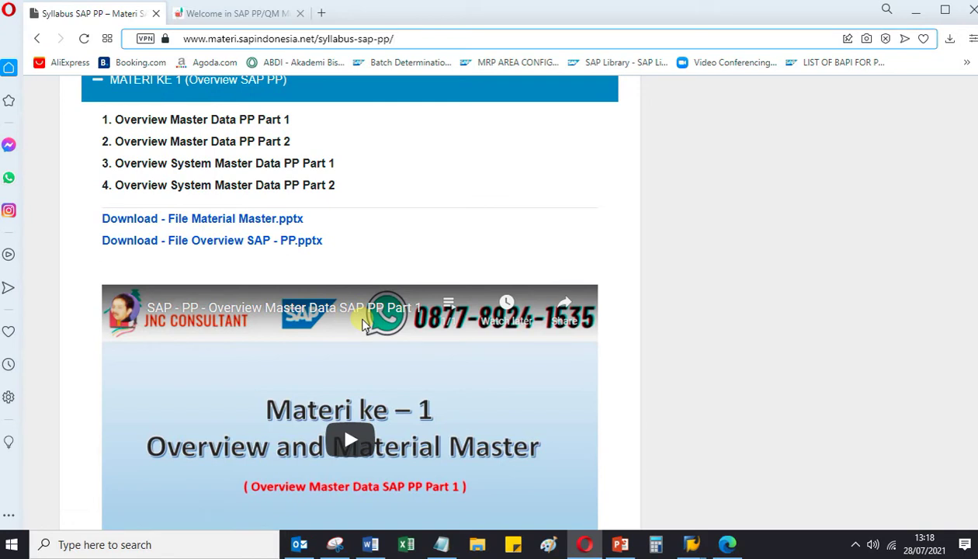
{"action": "scroll", "coordinate": [354, 318], "scroll_direction": "down", "scroll_amount": 3}
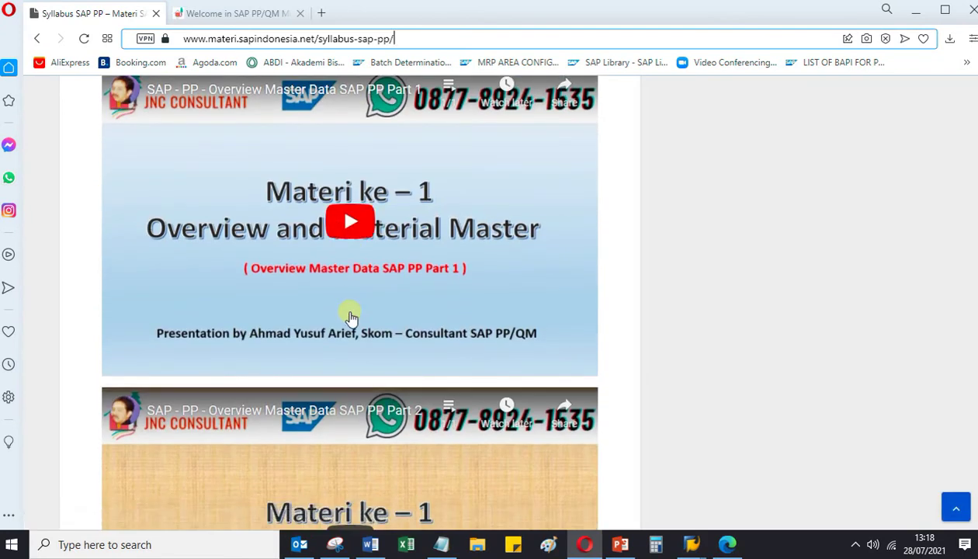
{"action": "scroll", "coordinate": [384, 396], "scroll_direction": "down", "scroll_amount": 2}
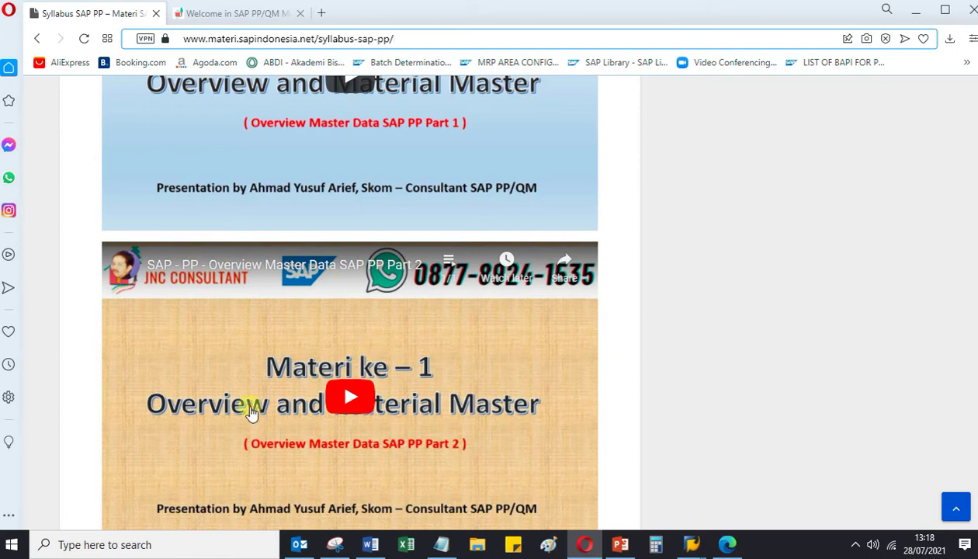
{"action": "scroll", "coordinate": [251, 408], "scroll_direction": "up", "scroll_amount": 5}
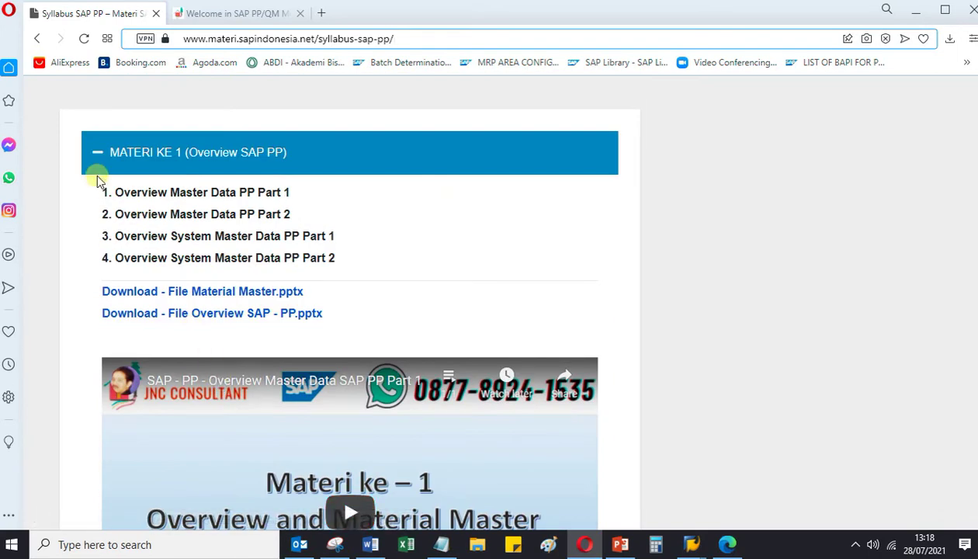
{"action": "left_click", "coordinate": [97, 155]}
{"action": "left_click", "coordinate": [191, 199]}
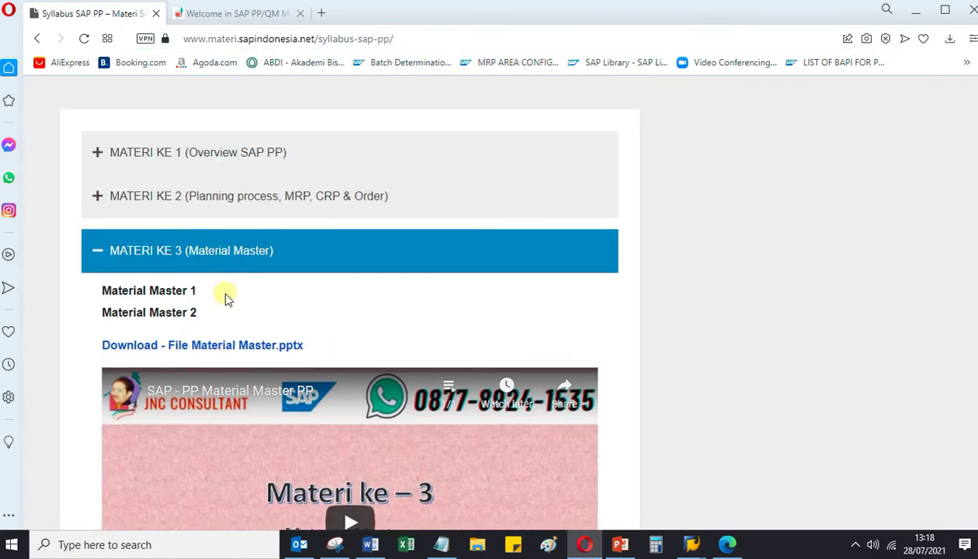
Step: Expand MATERI KE 11 (Scheduling Production Order) to view its file and video, and collapse it again
{"action": "scroll", "coordinate": [225, 297], "scroll_direction": "down", "scroll_amount": 4}
{"action": "scroll", "coordinate": [226, 317], "scroll_direction": "down", "scroll_amount": 4}
{"action": "scroll", "coordinate": [229, 326], "scroll_direction": "down", "scroll_amount": 4}
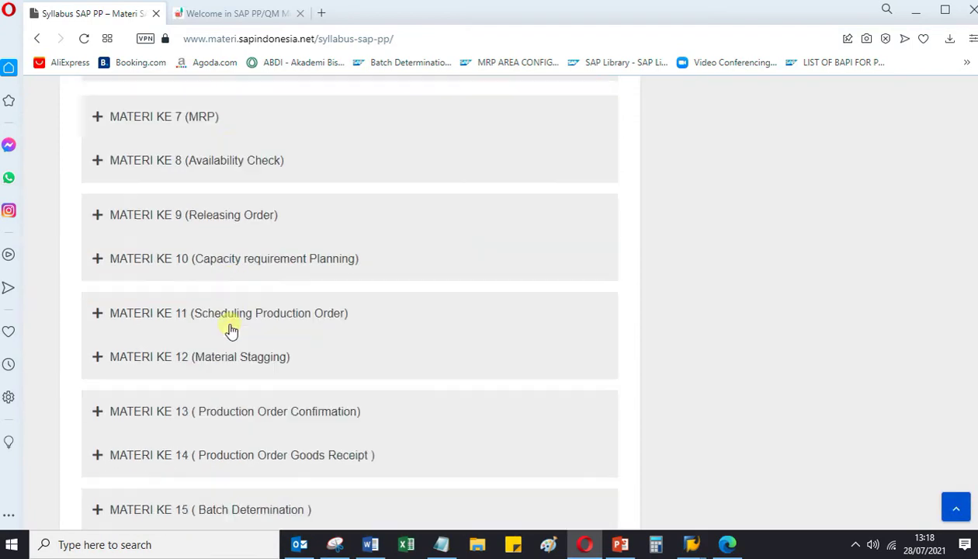
{"action": "left_click", "coordinate": [218, 291]}
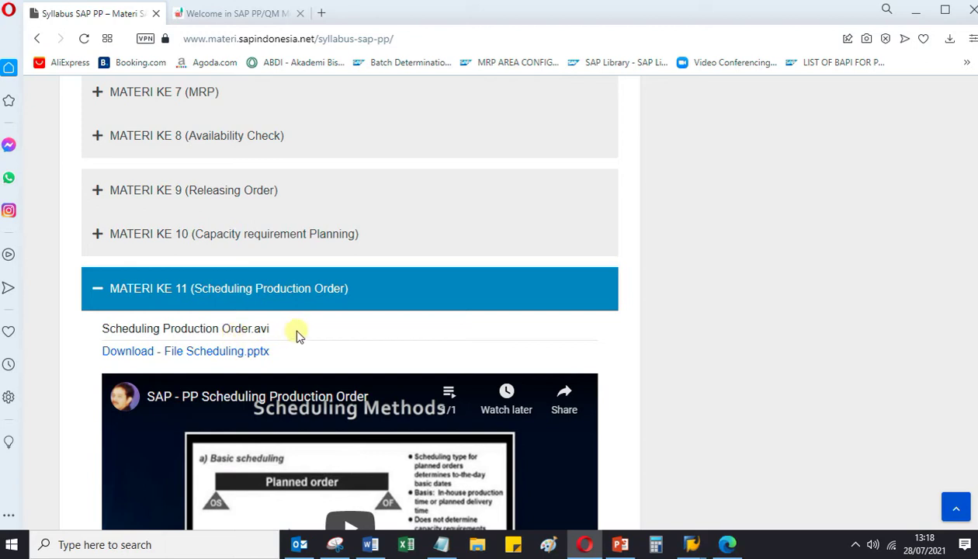
{"action": "scroll", "coordinate": [298, 332], "scroll_direction": "down", "scroll_amount": 1}
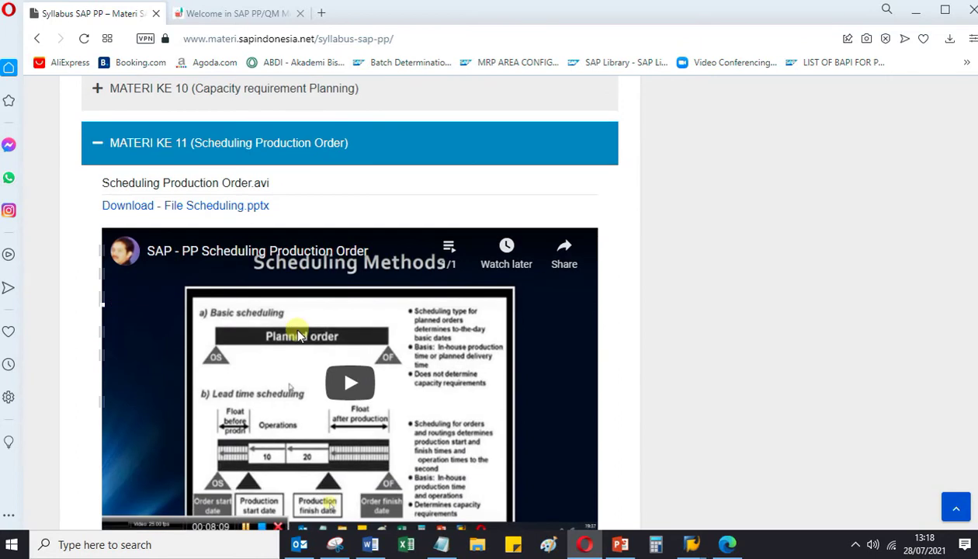
{"action": "scroll", "coordinate": [276, 311], "scroll_direction": "up", "scroll_amount": 3}
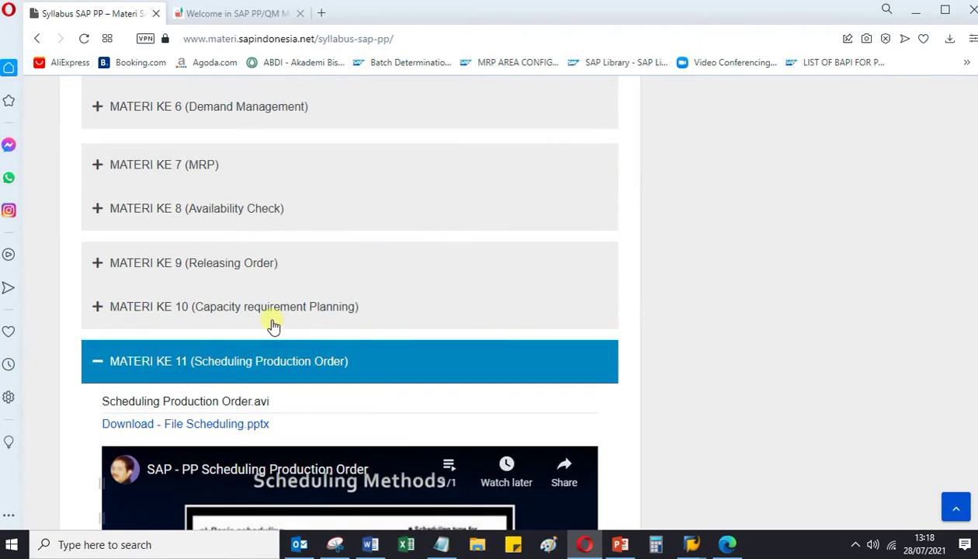
{"action": "left_click", "coordinate": [100, 368]}
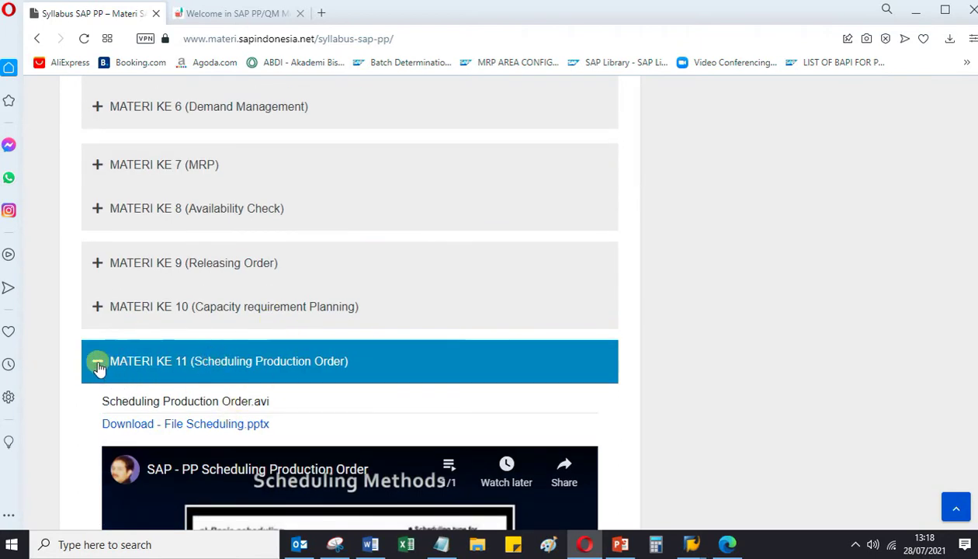
Step: Expand MATERI KE 17 (BOM Configuration) to view its download file and video, and collapse it again
{"action": "scroll", "coordinate": [326, 384], "scroll_direction": "down", "scroll_amount": 4}
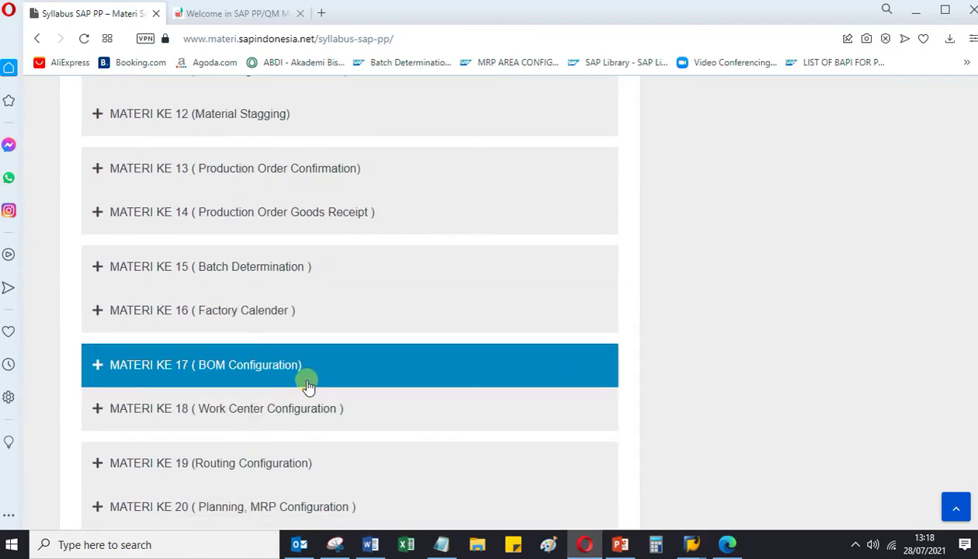
{"action": "left_click", "coordinate": [311, 374]}
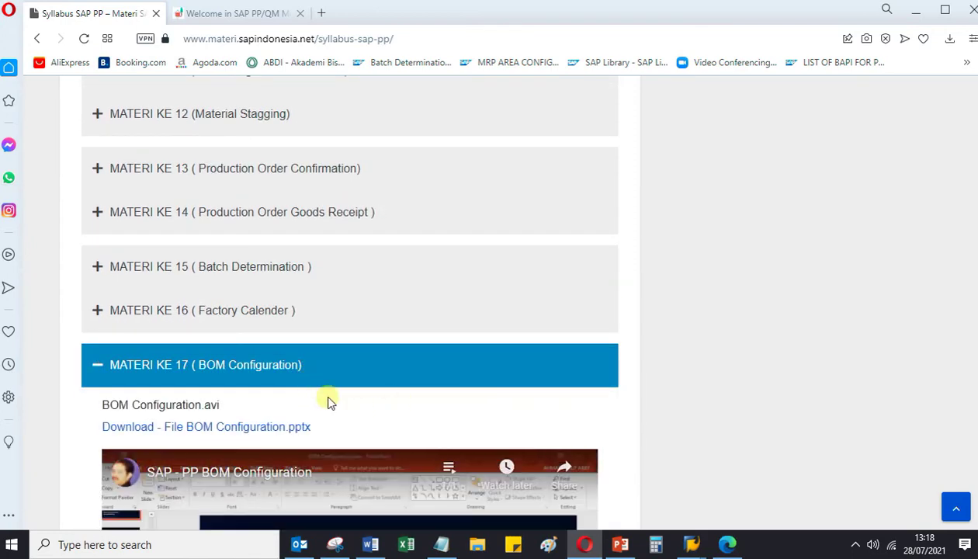
{"action": "scroll", "coordinate": [333, 394], "scroll_direction": "down", "scroll_amount": 2}
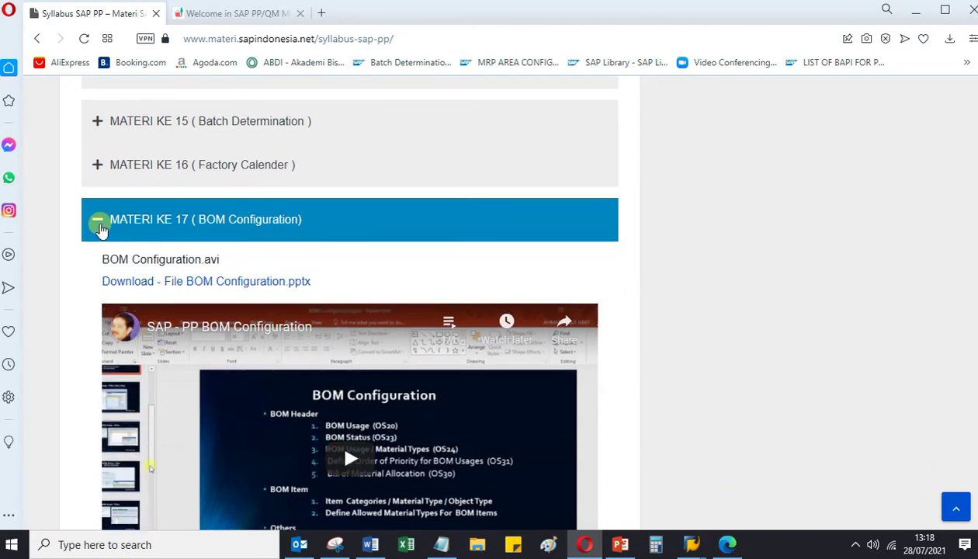
{"action": "left_click", "coordinate": [101, 227]}
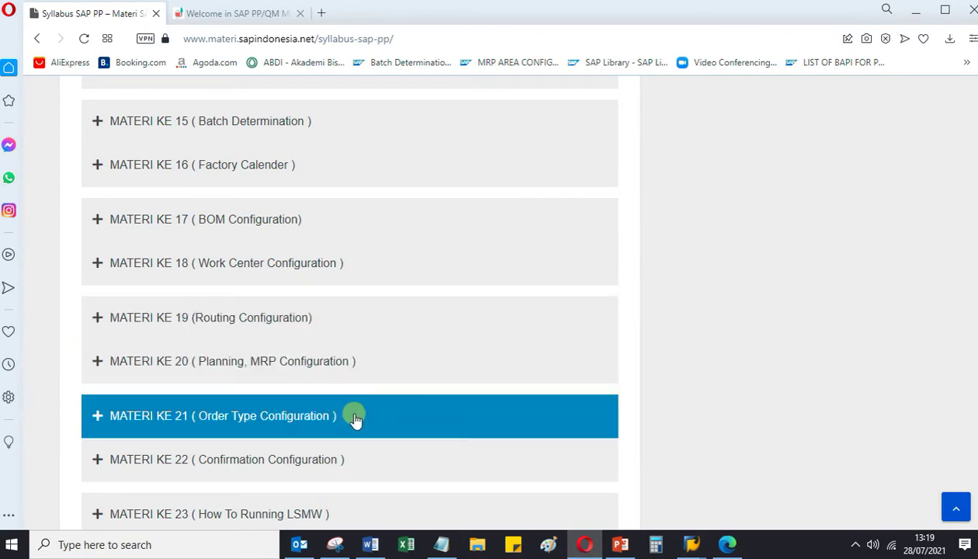
Step: Expand MATERI KE 21 (Order Type Configuration), collapse it and reopen it to view its download file and video
{"action": "left_click", "coordinate": [355, 424]}
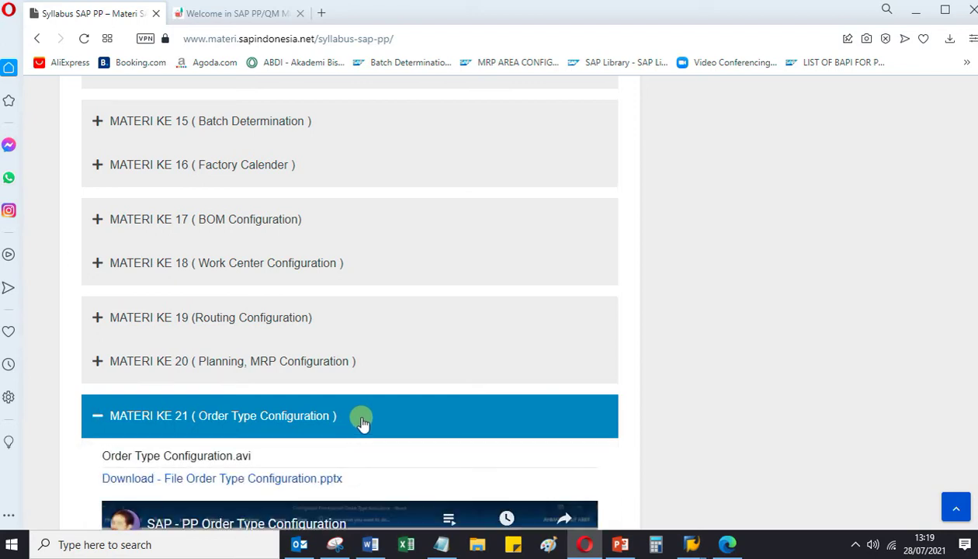
{"action": "scroll", "coordinate": [363, 421], "scroll_direction": "down", "scroll_amount": 1}
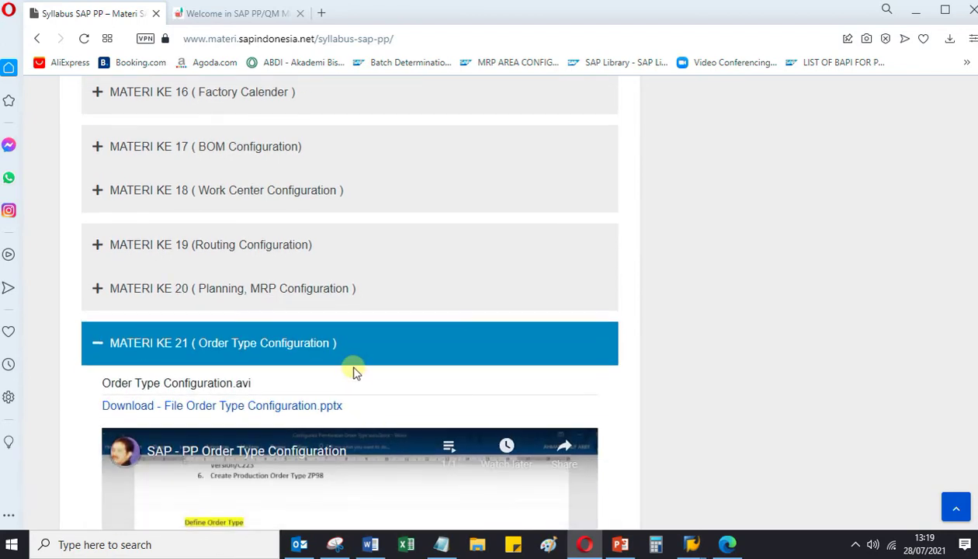
{"action": "left_click", "coordinate": [96, 348]}
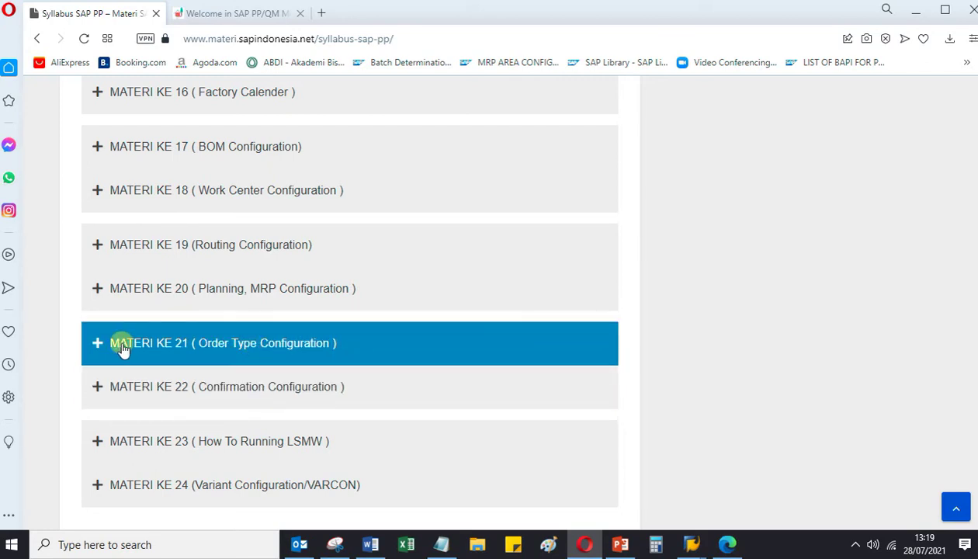
{"action": "left_click", "coordinate": [97, 344]}
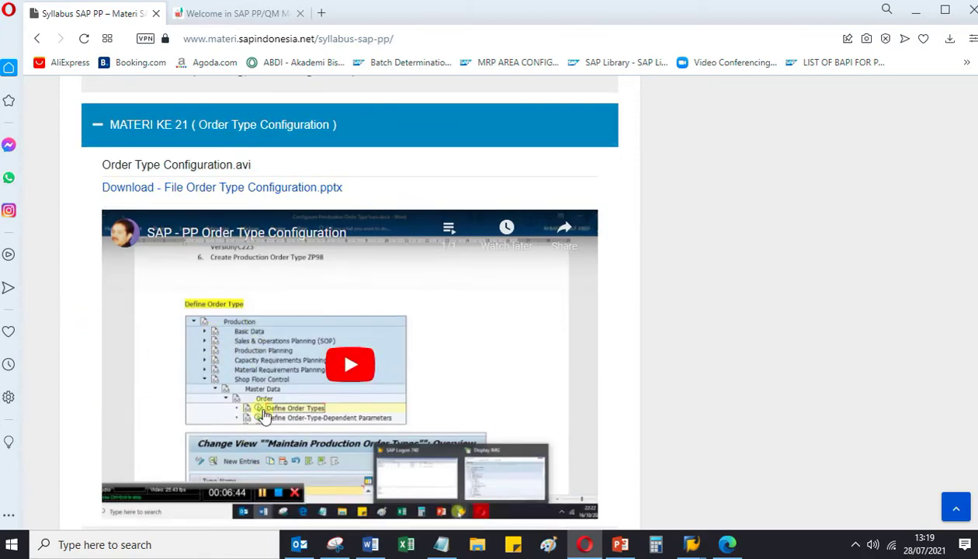
{"action": "scroll", "coordinate": [148, 337], "scroll_direction": "down", "scroll_amount": 5}
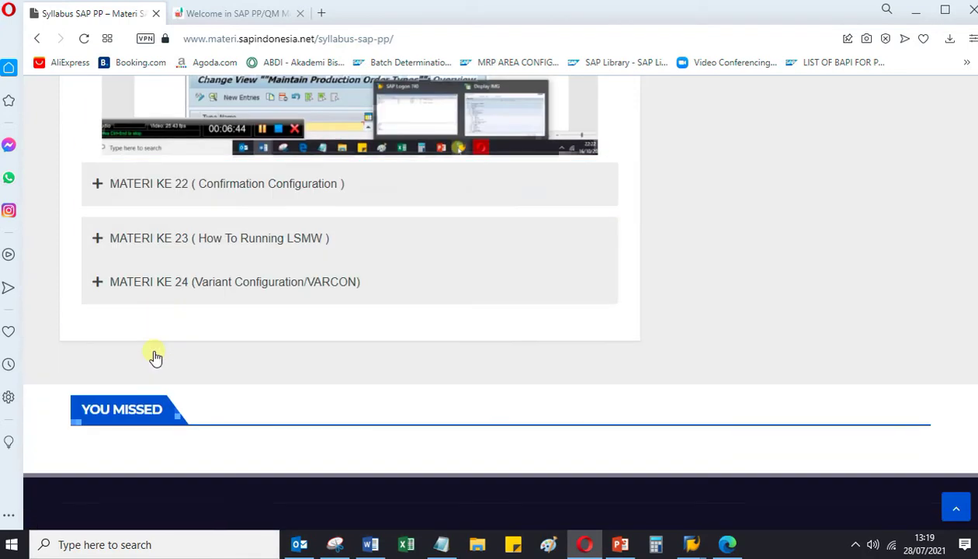
Step: Expand MATERI KE 22 (Confirmation Configuration) to view its file and video, and collapse both it and MATERI KE 21
{"action": "left_click", "coordinate": [95, 184]}
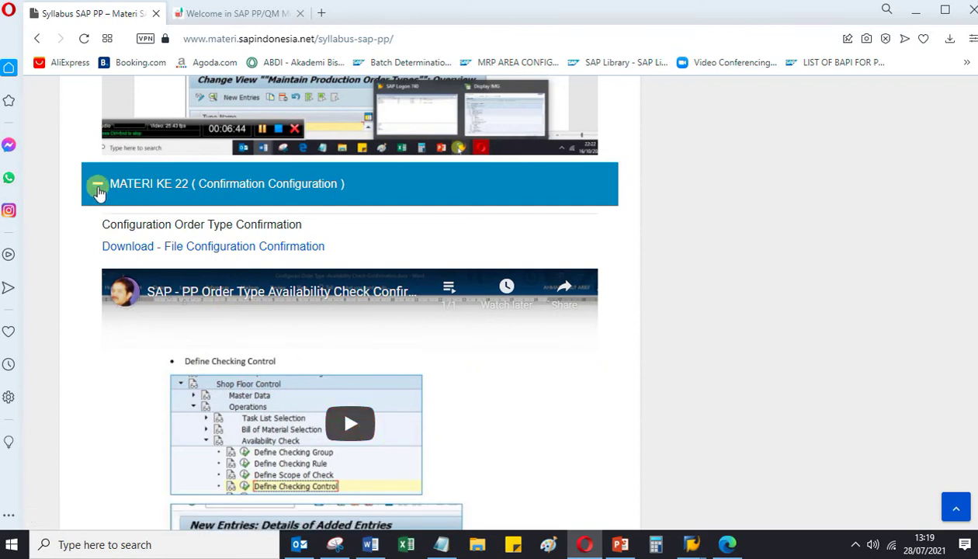
{"action": "left_click", "coordinate": [97, 189]}
{"action": "scroll", "coordinate": [120, 203], "scroll_direction": "up", "scroll_amount": 5}
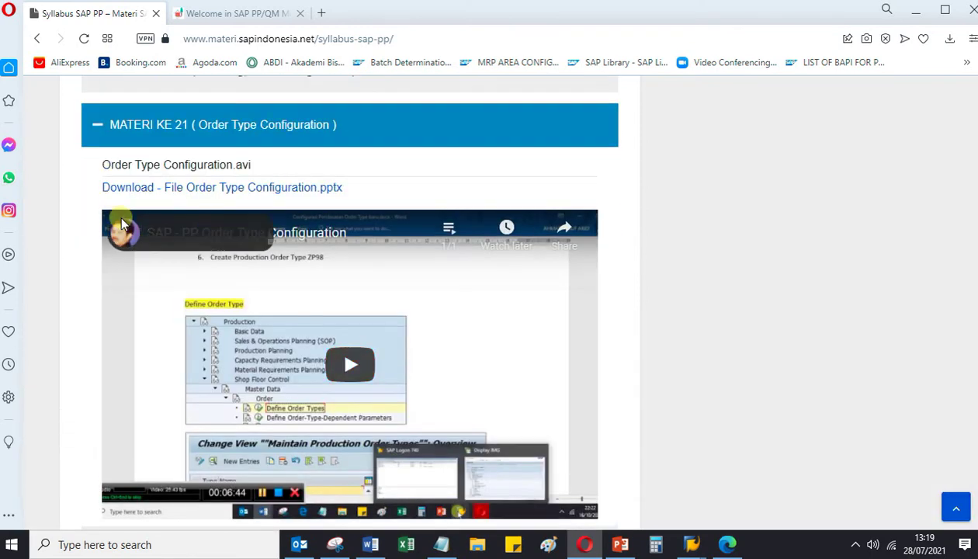
{"action": "scroll", "coordinate": [116, 216], "scroll_direction": "up", "scroll_amount": 1}
{"action": "left_click", "coordinate": [99, 198]}
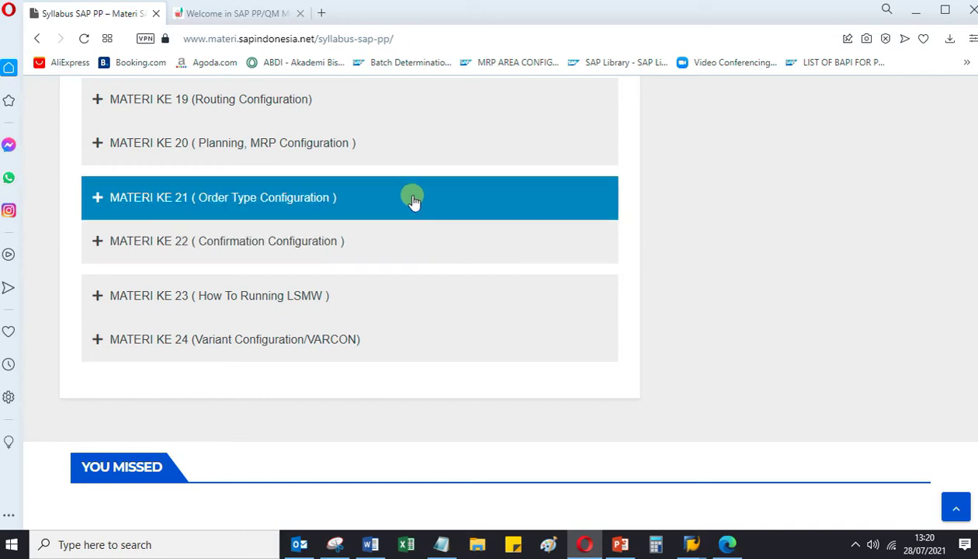
Step: Expand MATERI KE 18 (Work Center Configuration) to view its download file and video, and collapse it again
{"action": "scroll", "coordinate": [466, 263], "scroll_direction": "up", "scroll_amount": 3}
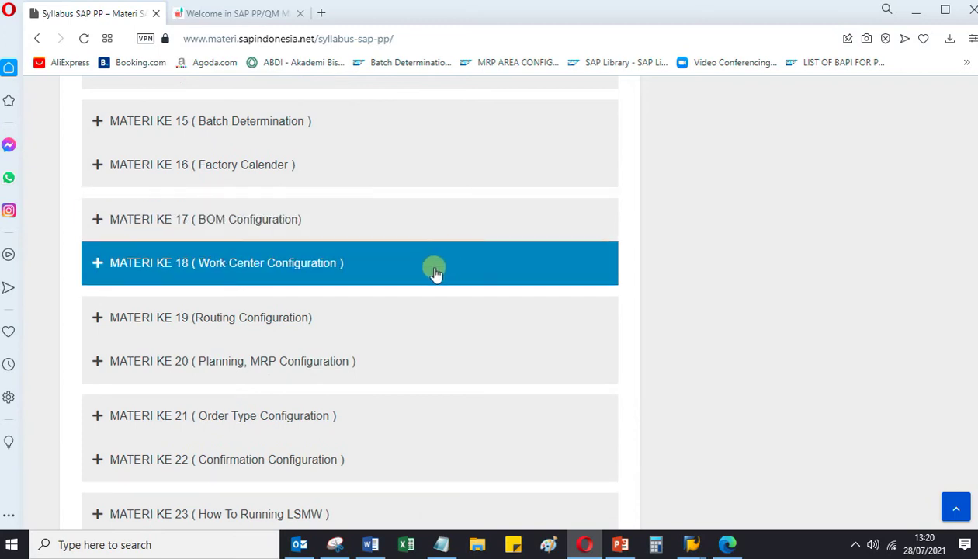
{"action": "left_click", "coordinate": [376, 266]}
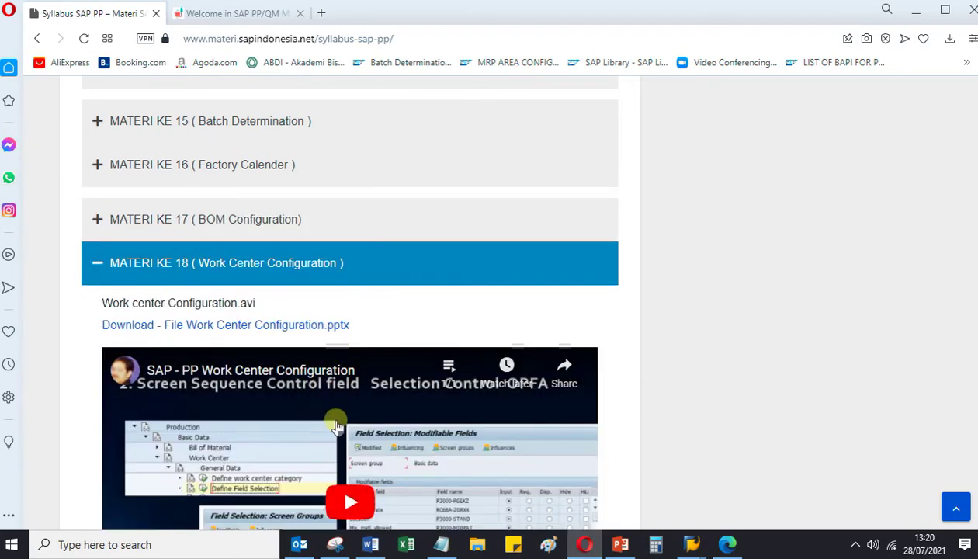
{"action": "left_click", "coordinate": [98, 263]}
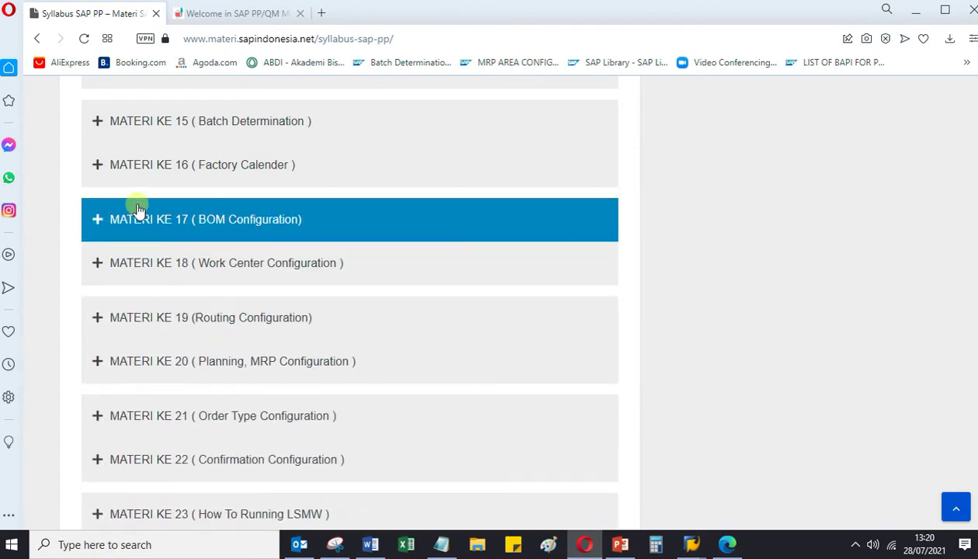
Step: Reopen MATERI KE 11 (Scheduling Production Order) to show its Scheduling Methods video
{"action": "scroll", "coordinate": [171, 287], "scroll_direction": "up", "scroll_amount": 3}
{"action": "left_click", "coordinate": [156, 233]}
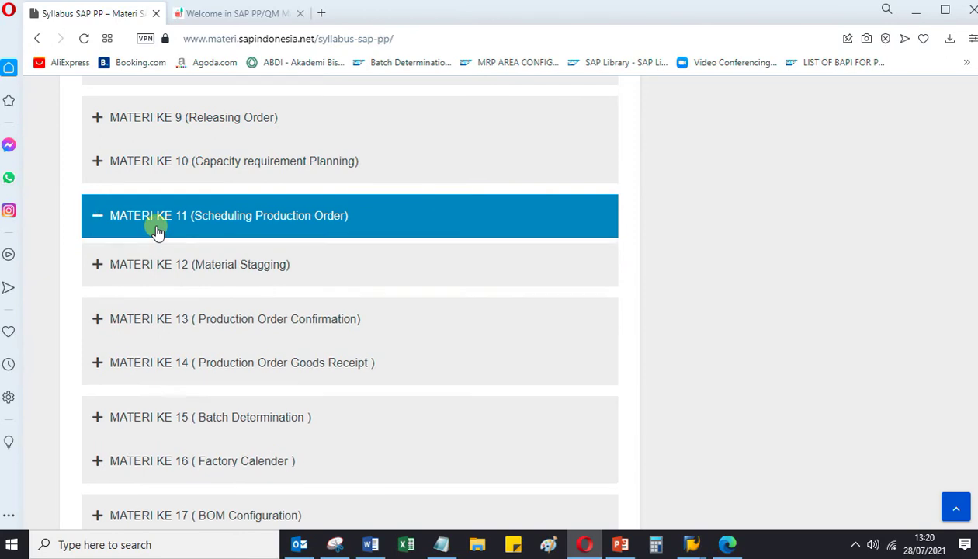
{"action": "scroll", "coordinate": [311, 409], "scroll_direction": "down", "scroll_amount": 3}
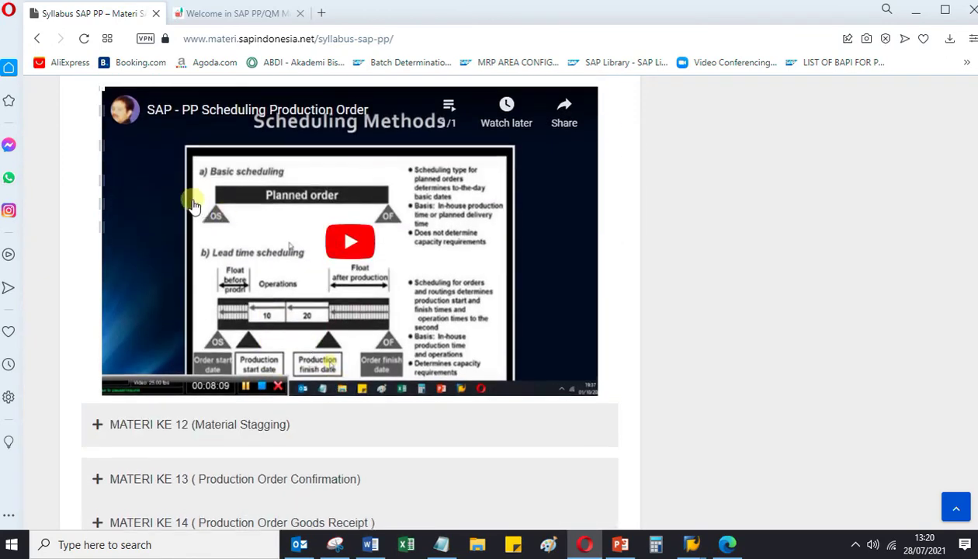
Step: Collapse MATERI KE 11 (Scheduling Production Order) and MATERI KE 3 (Material Master) in the syllabus list
{"action": "scroll", "coordinate": [192, 196], "scroll_direction": "up", "scroll_amount": 3}
{"action": "left_click", "coordinate": [97, 218]}
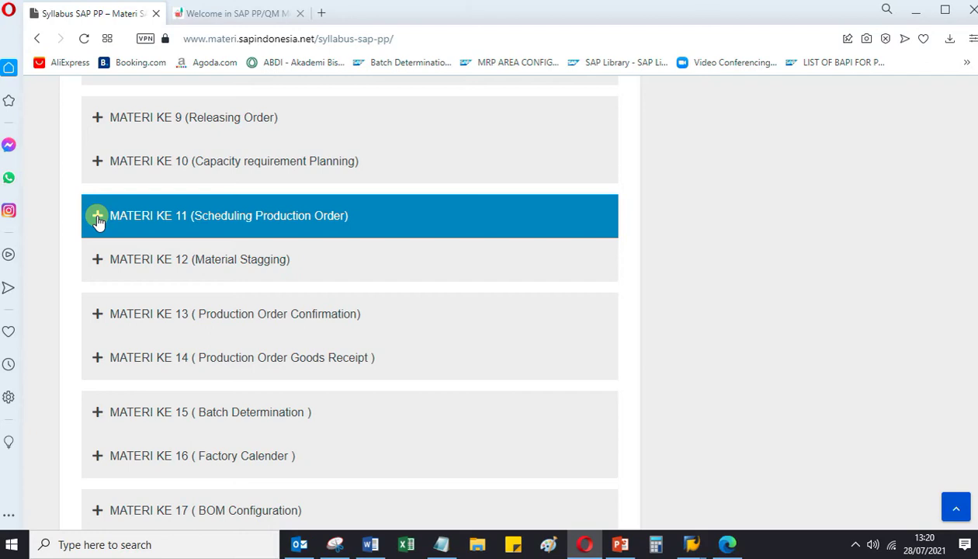
{"action": "scroll", "coordinate": [357, 271], "scroll_direction": "up", "scroll_amount": 6}
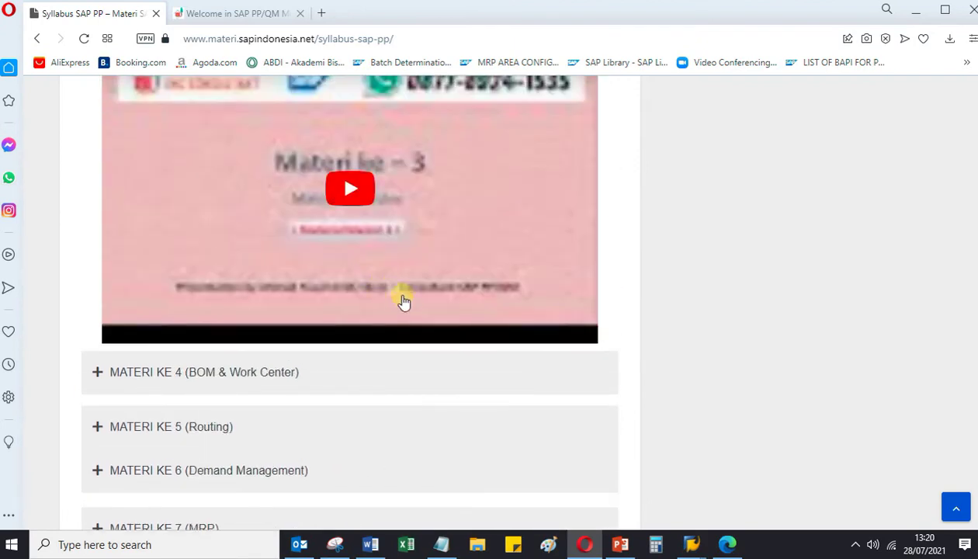
{"action": "scroll", "coordinate": [314, 403], "scroll_direction": "up", "scroll_amount": 4}
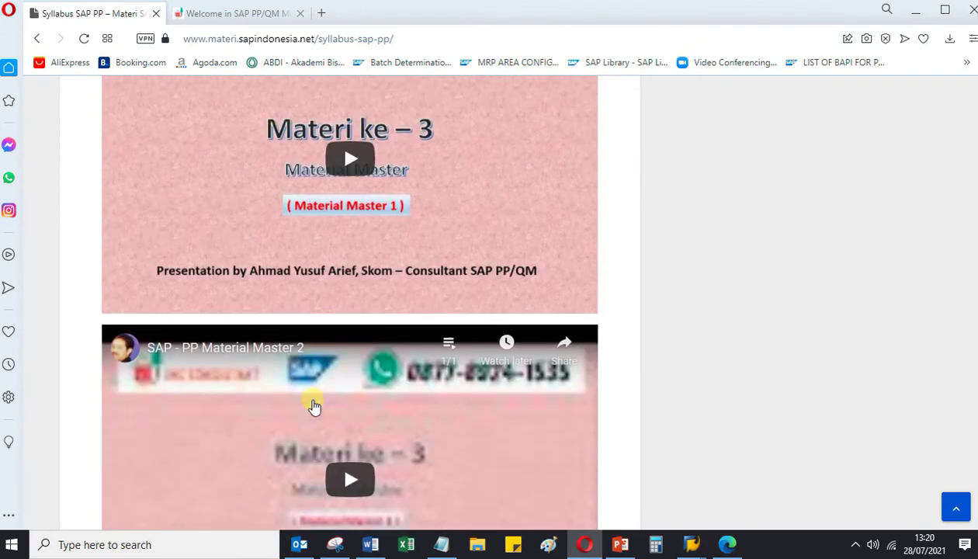
{"action": "scroll", "coordinate": [314, 405], "scroll_direction": "up", "scroll_amount": 4}
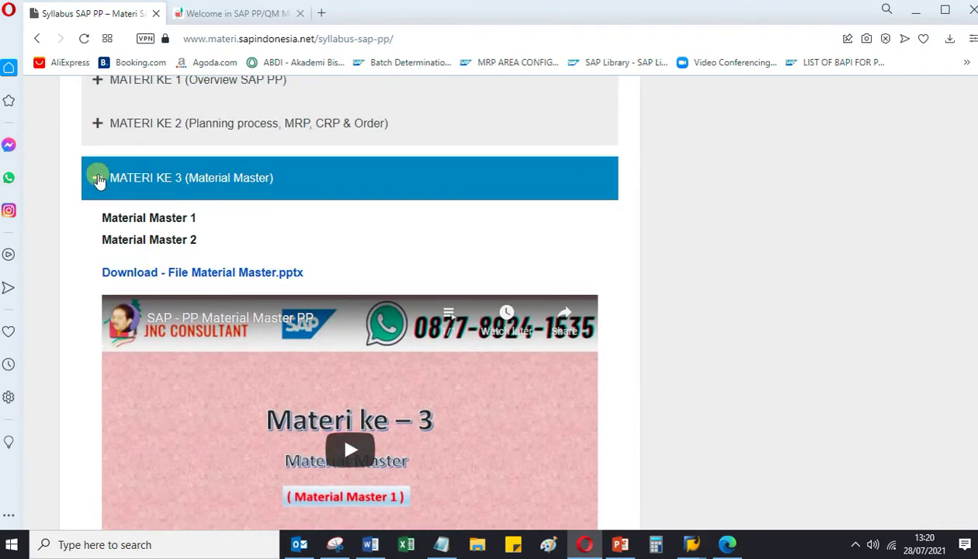
{"action": "left_click", "coordinate": [99, 178]}
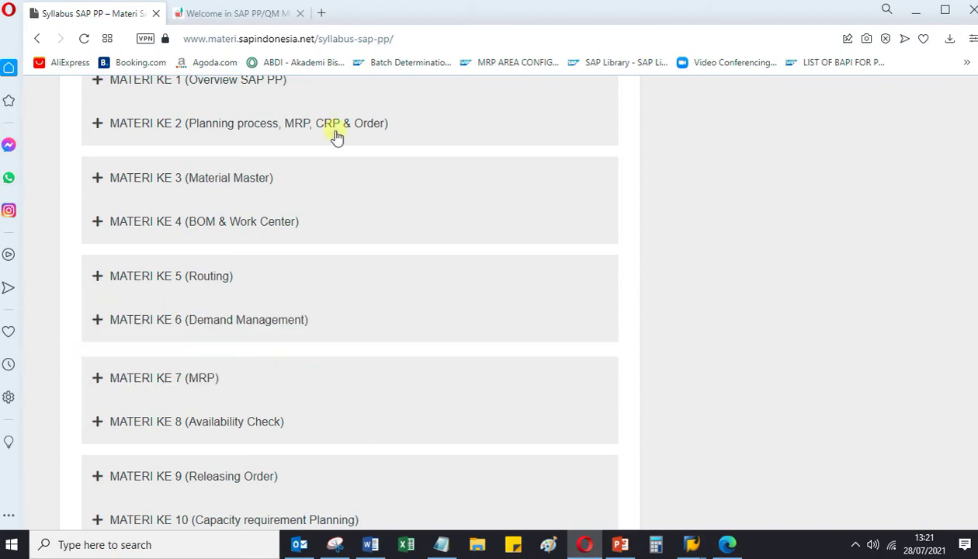
Step: Show the sapindonesia.net home page and switch to the Word document PP Configurations scripts - Work Center.docx
{"action": "left_click", "coordinate": [263, 13]}
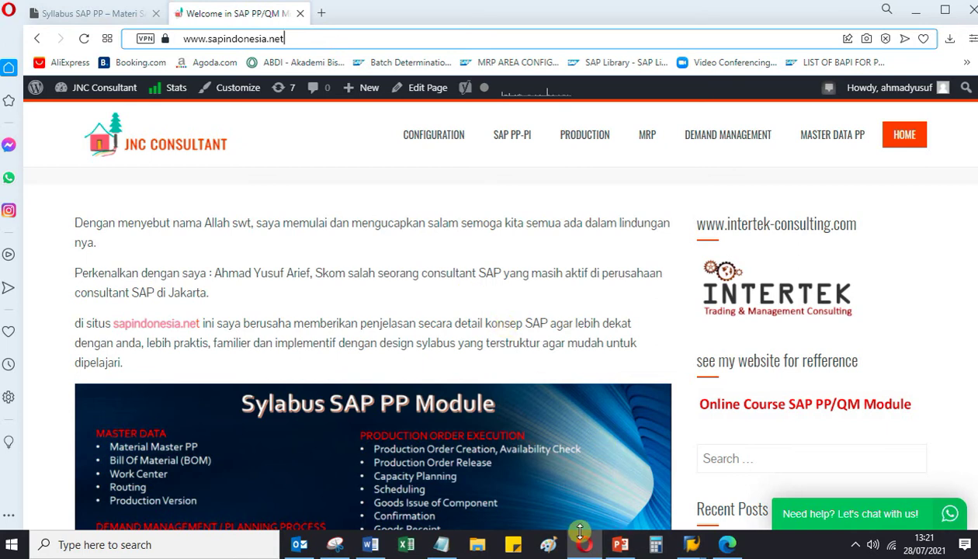
{"action": "mouse_move", "coordinate": [371, 546]}
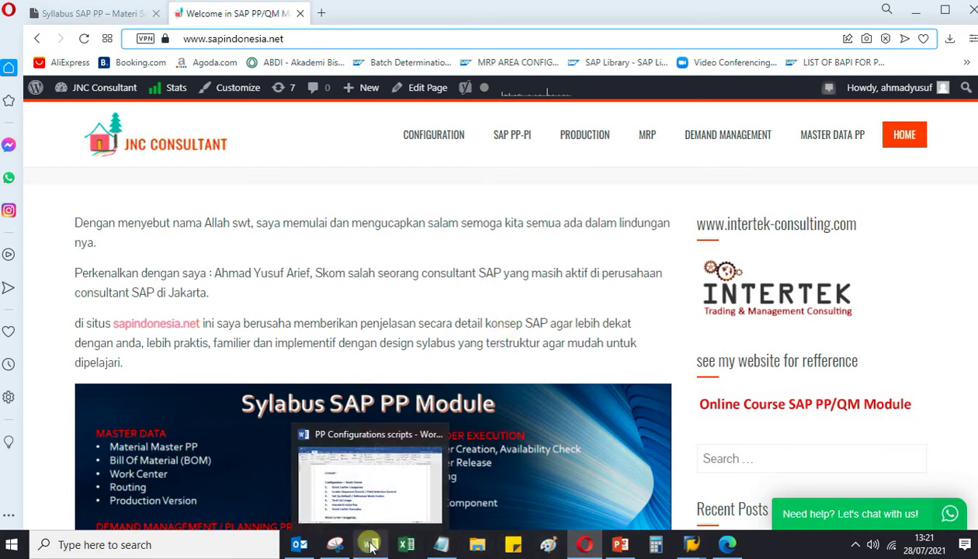
{"action": "left_click", "coordinate": [369, 497]}
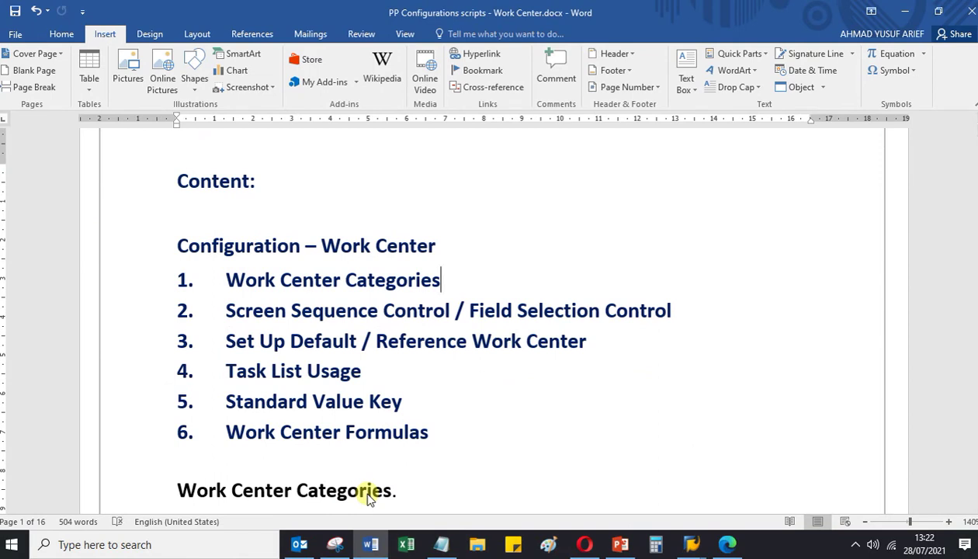
Step: Review the Work Center content list and the Work Center Categories table, pointing out transaction code OP40 and the IMG menu path
{"action": "scroll", "coordinate": [486, 435], "scroll_direction": "down", "scroll_amount": 1}
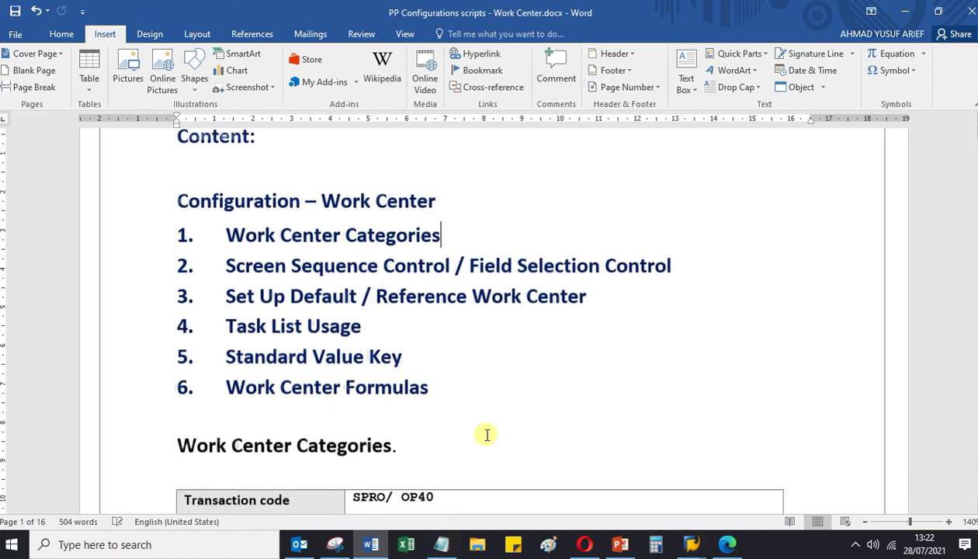
{"action": "scroll", "coordinate": [466, 394], "scroll_direction": "down", "scroll_amount": 2}
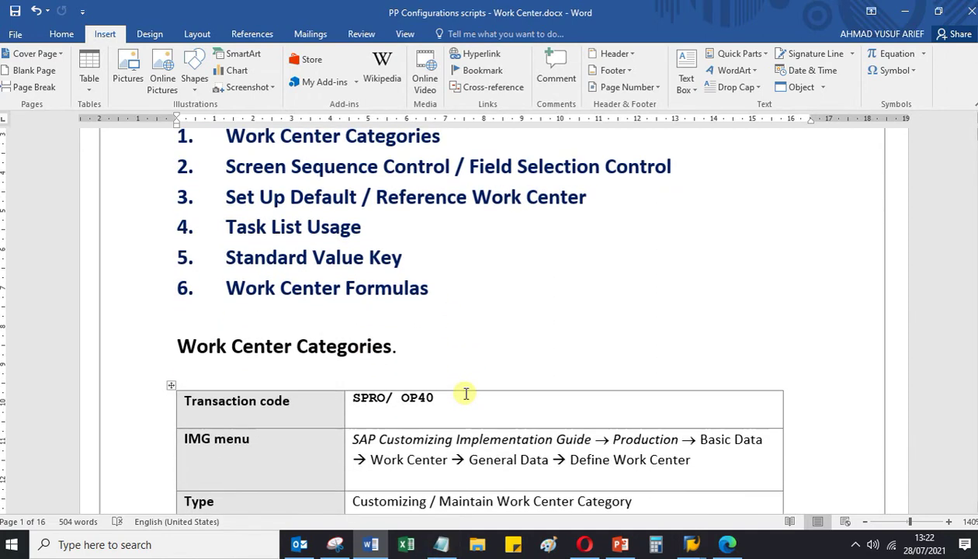
{"action": "scroll", "coordinate": [464, 388], "scroll_direction": "down", "scroll_amount": 1}
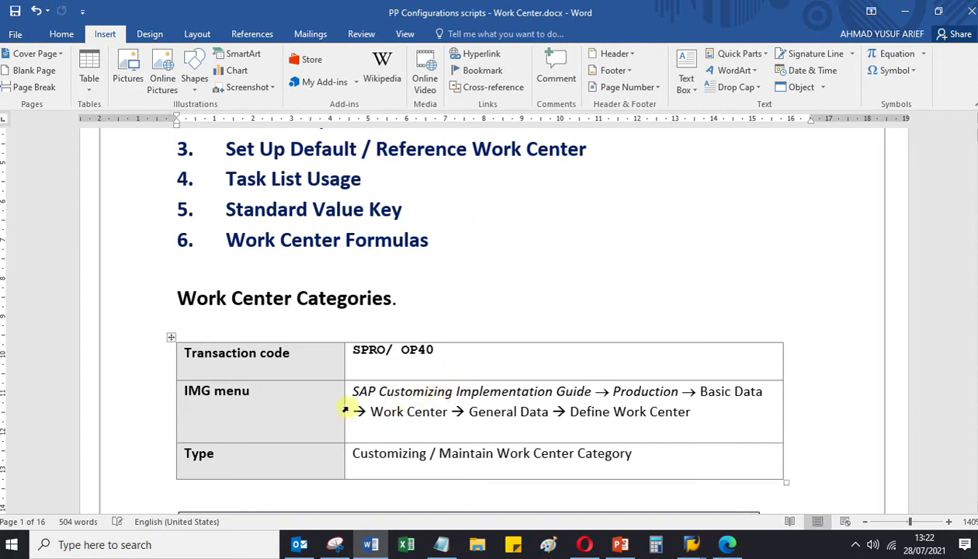
{"action": "scroll", "coordinate": [353, 406], "scroll_direction": "down", "scroll_amount": 1}
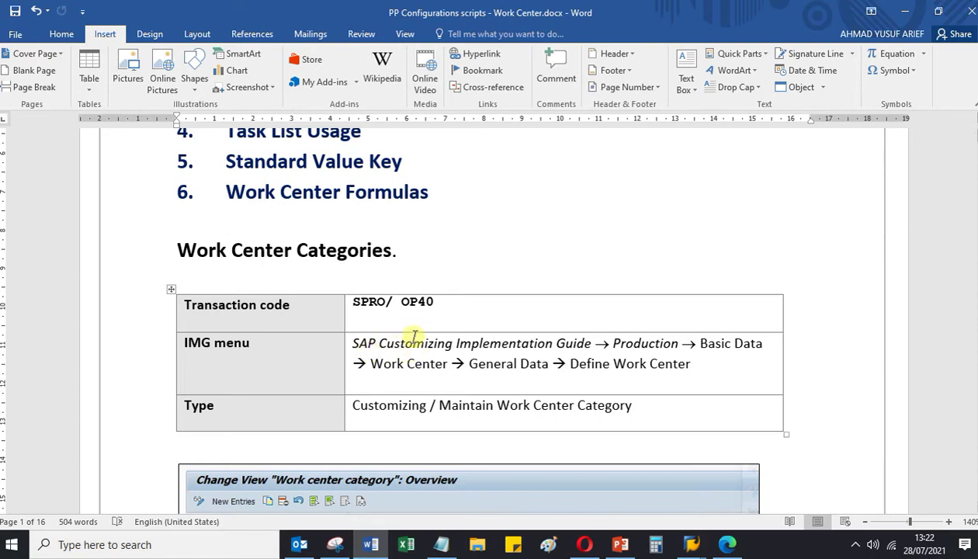
{"action": "scroll", "coordinate": [408, 304], "scroll_direction": "up", "scroll_amount": 1}
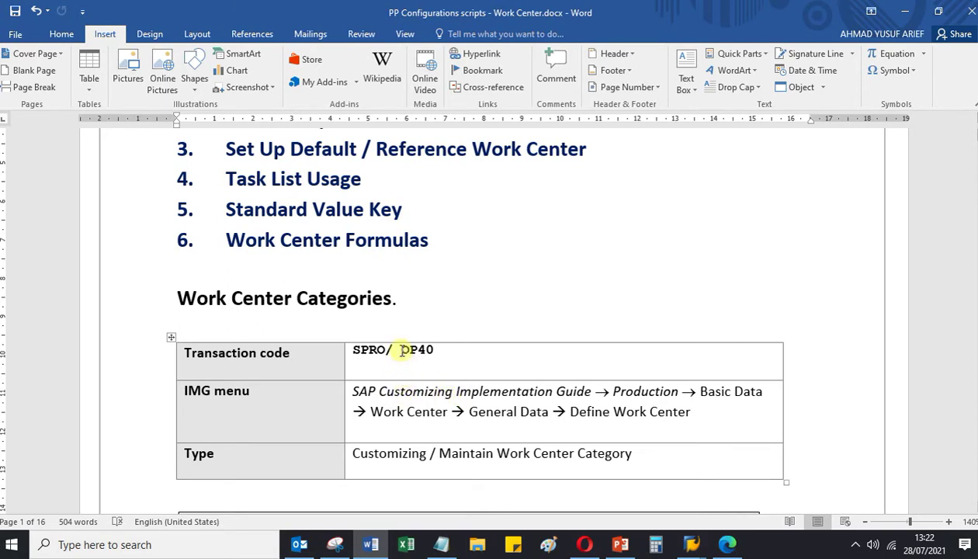
{"action": "mouse_move", "coordinate": [401, 350]}
{"action": "left_mouse_down"}
{"action": "mouse_move", "coordinate": [433, 351]}
{"action": "mouse_move", "coordinate": [415, 354]}
{"action": "left_mouse_up"}
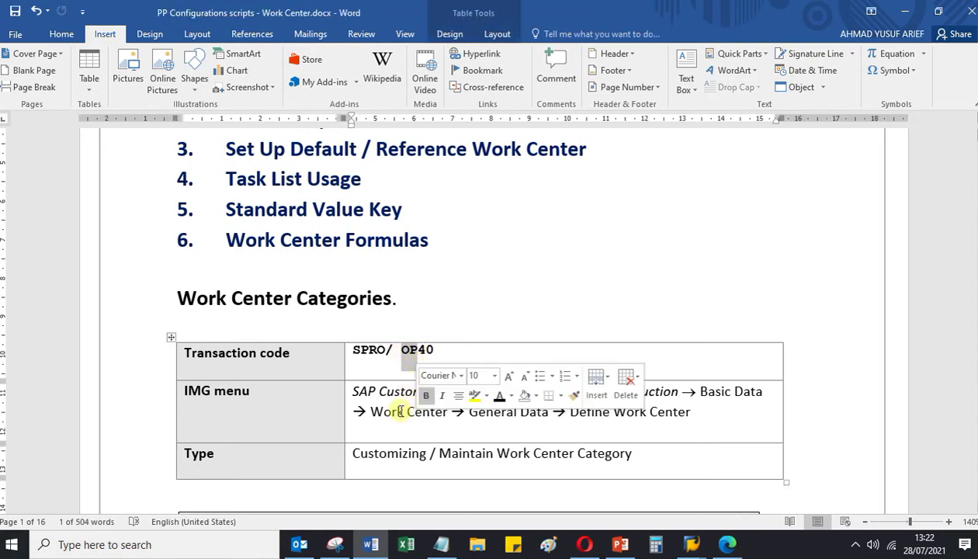
{"action": "left_click", "coordinate": [688, 411]}
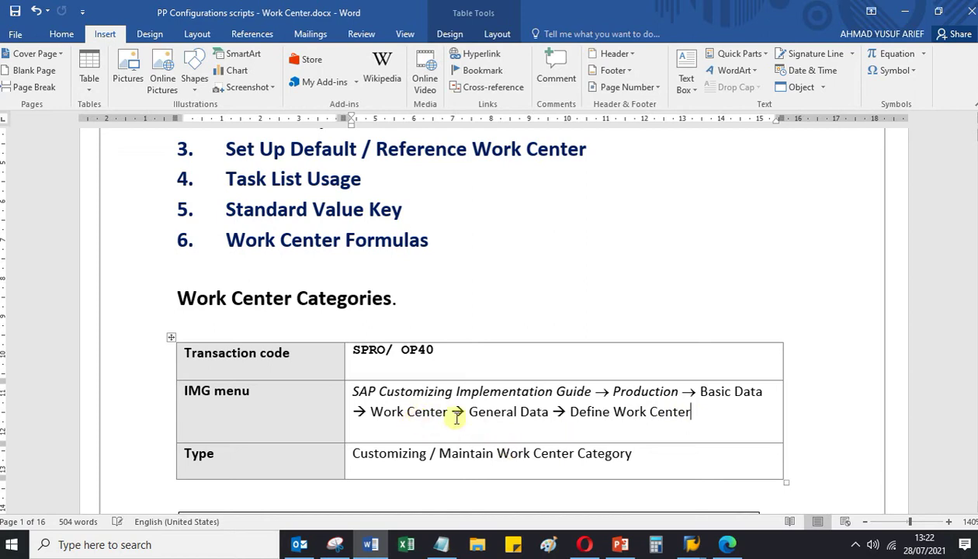
{"action": "left_click", "coordinate": [854, 541]}
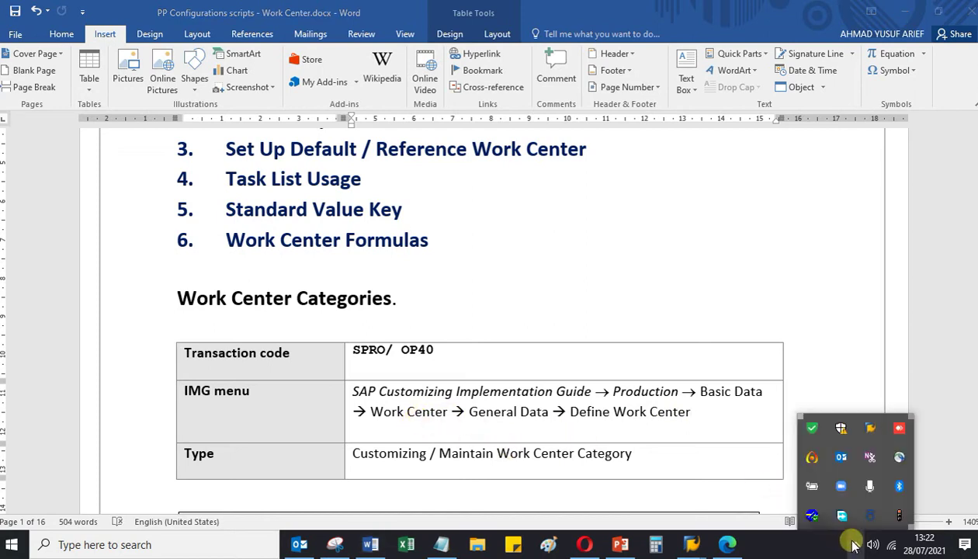
{"action": "left_click", "coordinate": [811, 461]}
{"action": "left_click", "coordinate": [894, 506]}
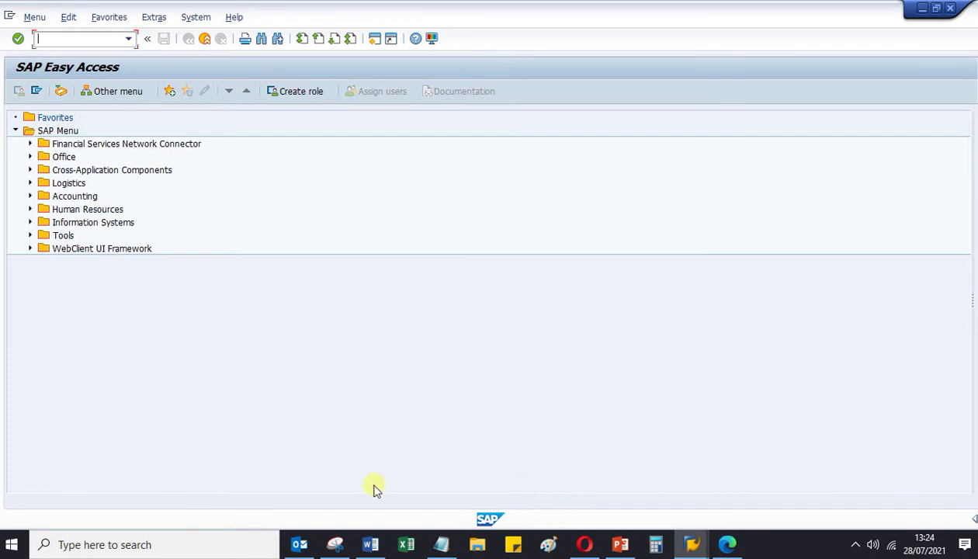
Step: Return to the Word document and recheck the content list and the transaction details for Work Center Categories
{"action": "left_click", "coordinate": [371, 543]}
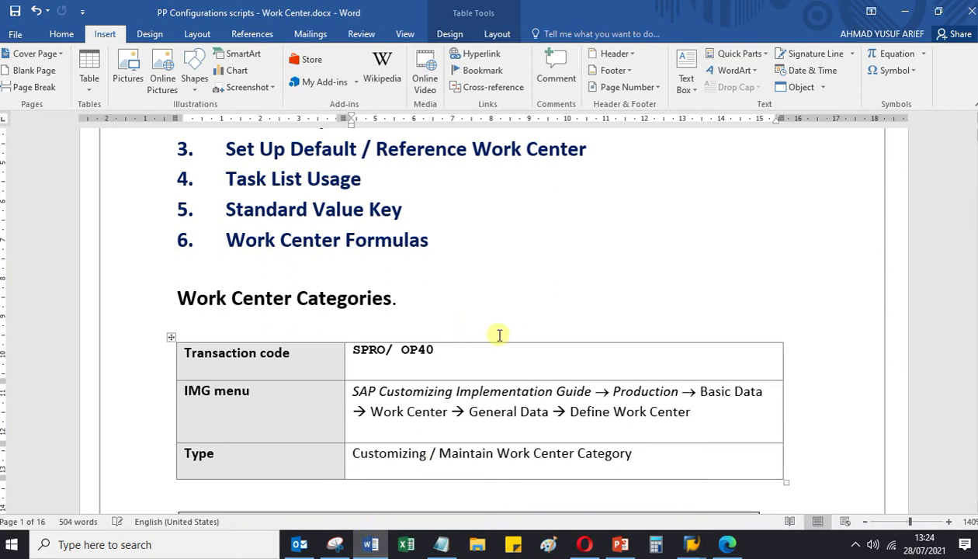
{"action": "scroll", "coordinate": [489, 247], "scroll_direction": "up", "scroll_amount": 3}
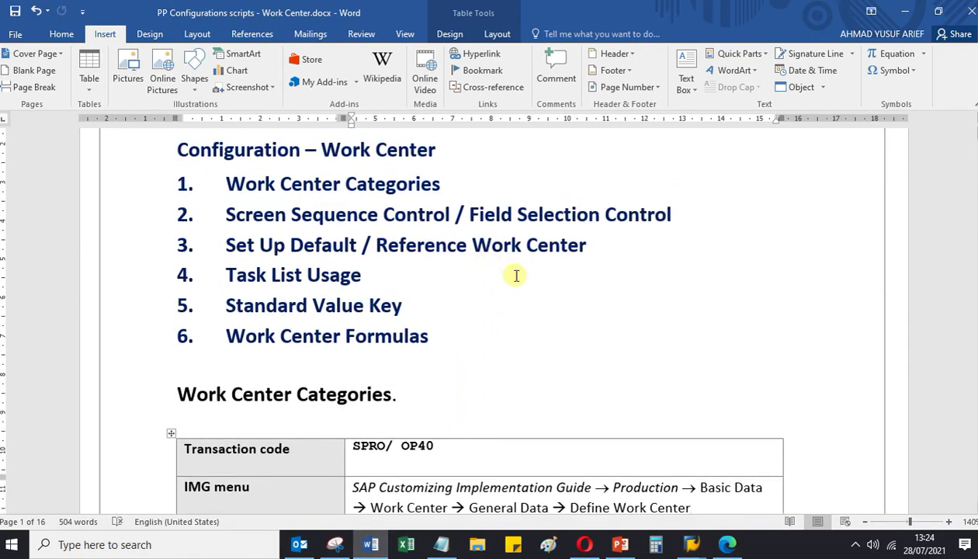
{"action": "scroll", "coordinate": [544, 346], "scroll_direction": "down", "scroll_amount": 3}
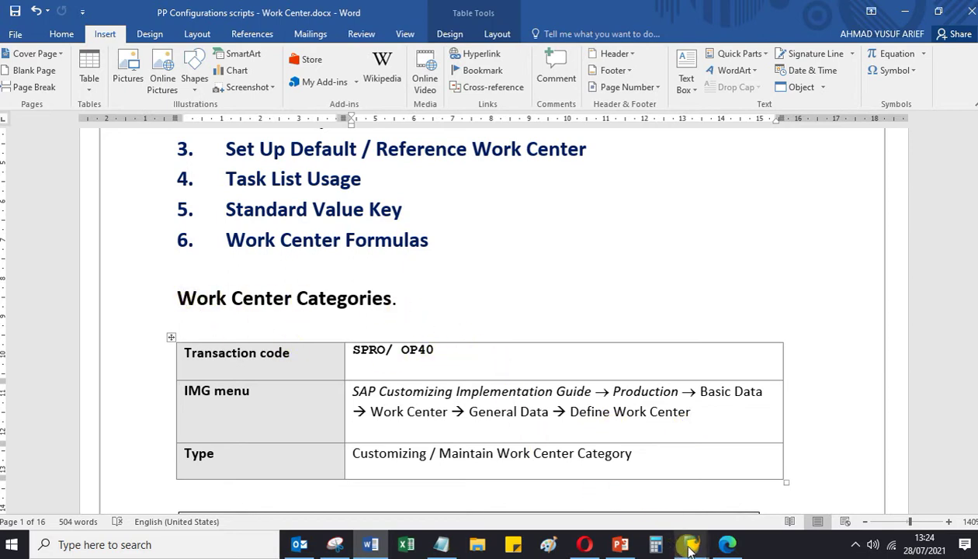
Step: Switch to SAP, run transaction SPRO and display the SAP Reference IMG
{"action": "mouse_move", "coordinate": [689, 547]}
{"action": "left_click", "coordinate": [721, 466]}
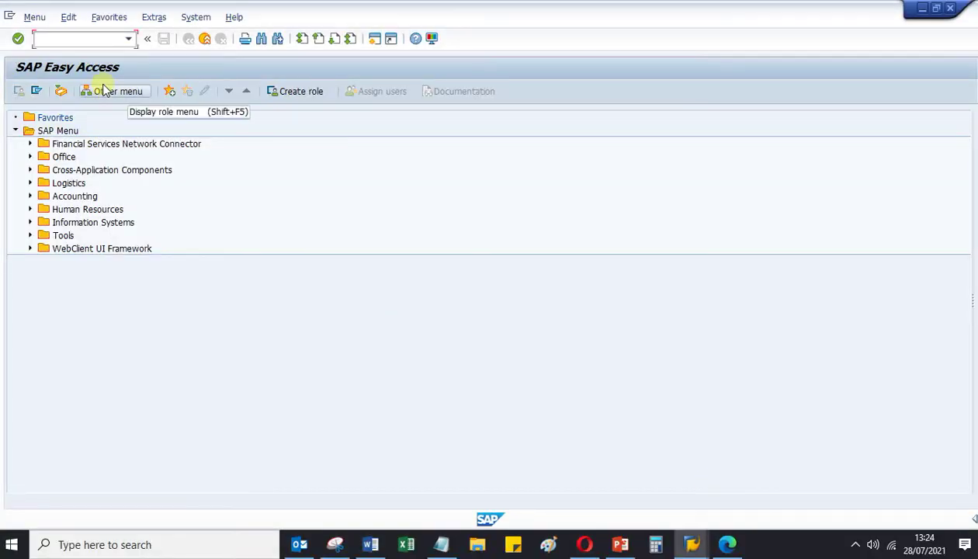
{"action": "type", "text": "spro"}
{"action": "key", "text": "Return"}
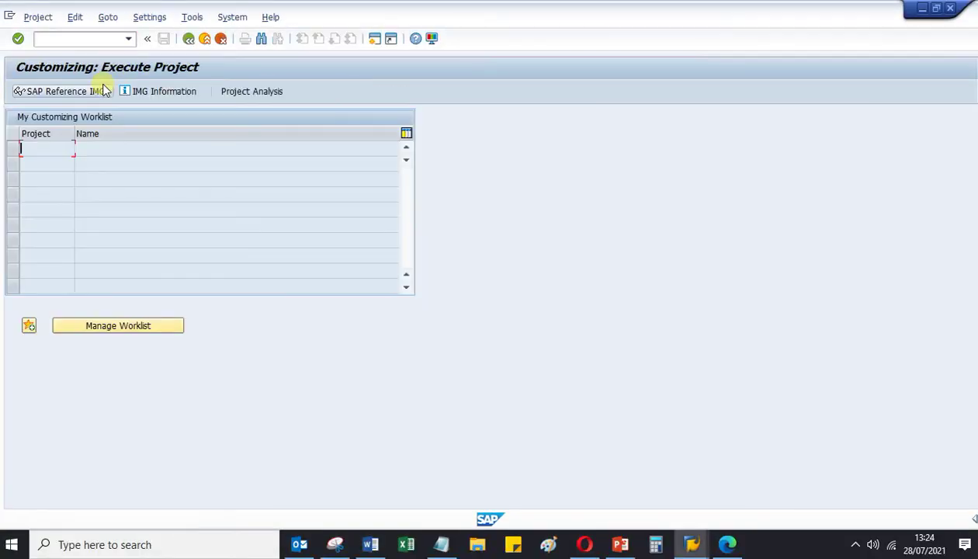
{"action": "left_click", "coordinate": [105, 91]}
Step: Open the Define work center category activity under Production, Basic Data, Work Center, General Data in the IMG
{"action": "scroll", "coordinate": [112, 311], "scroll_direction": "down", "scroll_amount": 3}
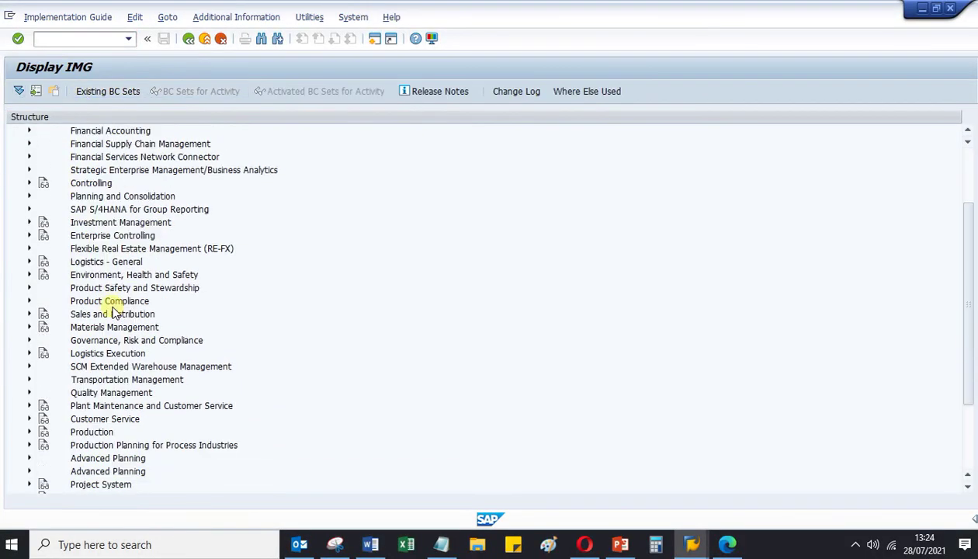
{"action": "scroll", "coordinate": [113, 310], "scroll_direction": "down", "scroll_amount": 2}
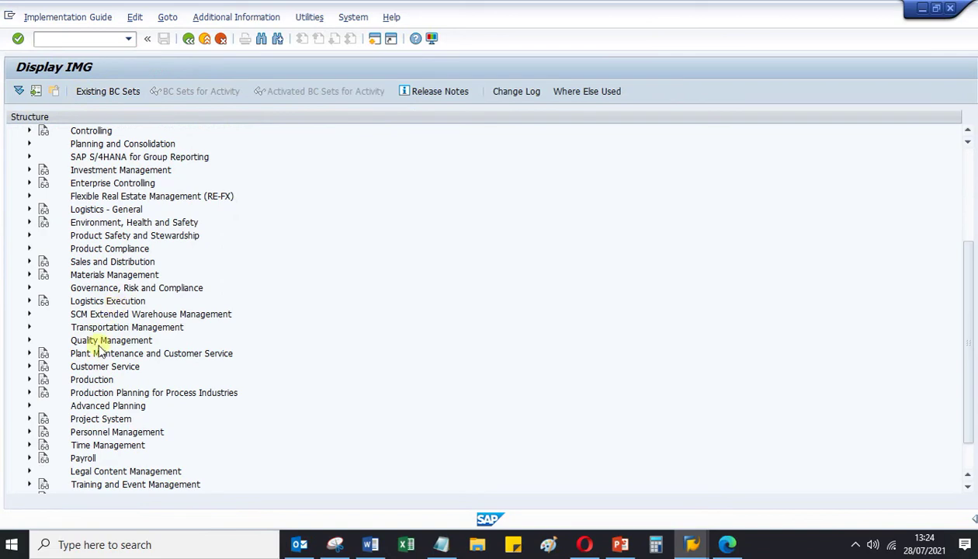
{"action": "left_click", "coordinate": [30, 380]}
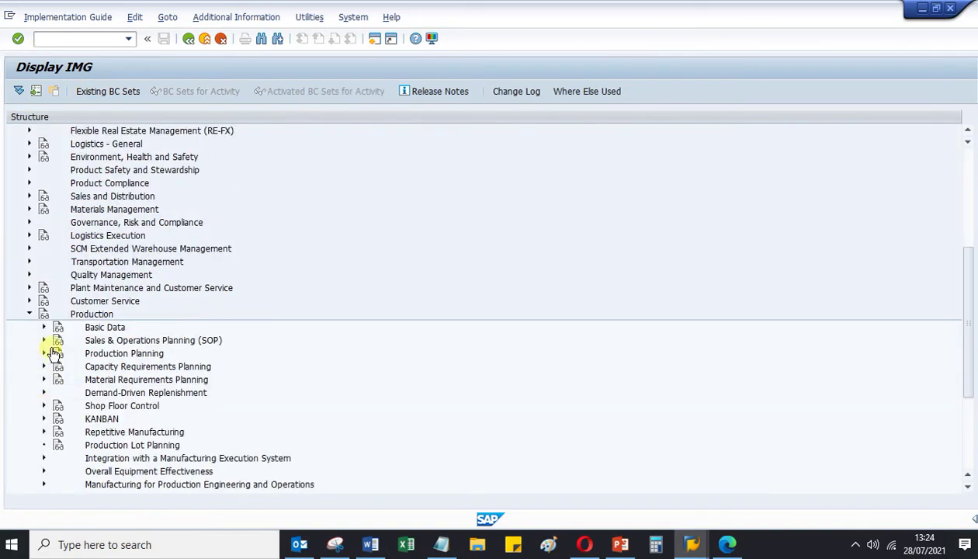
{"action": "left_click", "coordinate": [43, 327]}
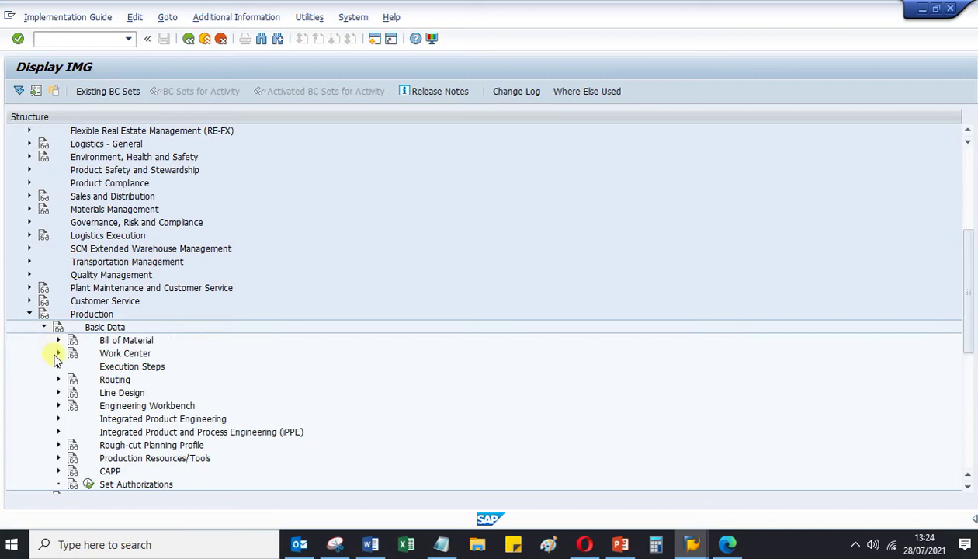
{"action": "left_click", "coordinate": [58, 353]}
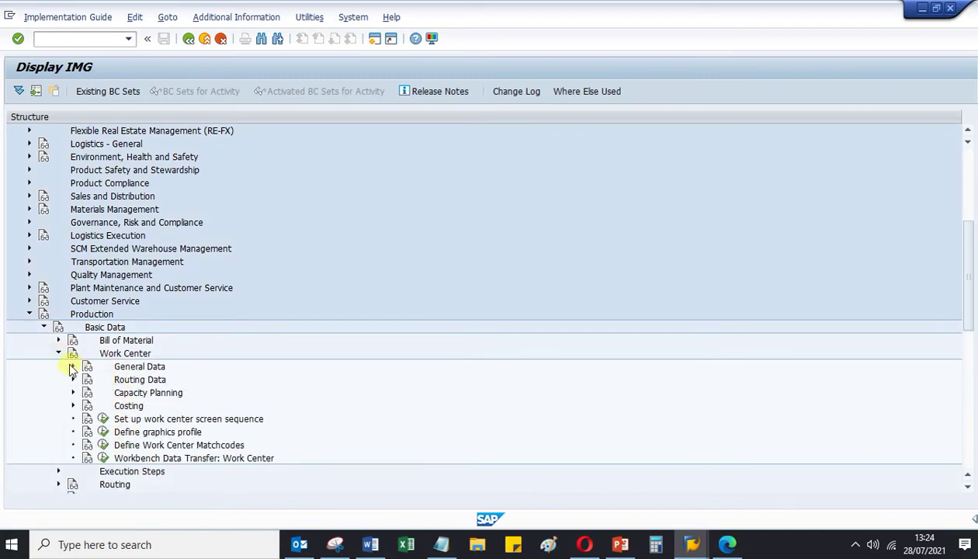
{"action": "left_click", "coordinate": [73, 367]}
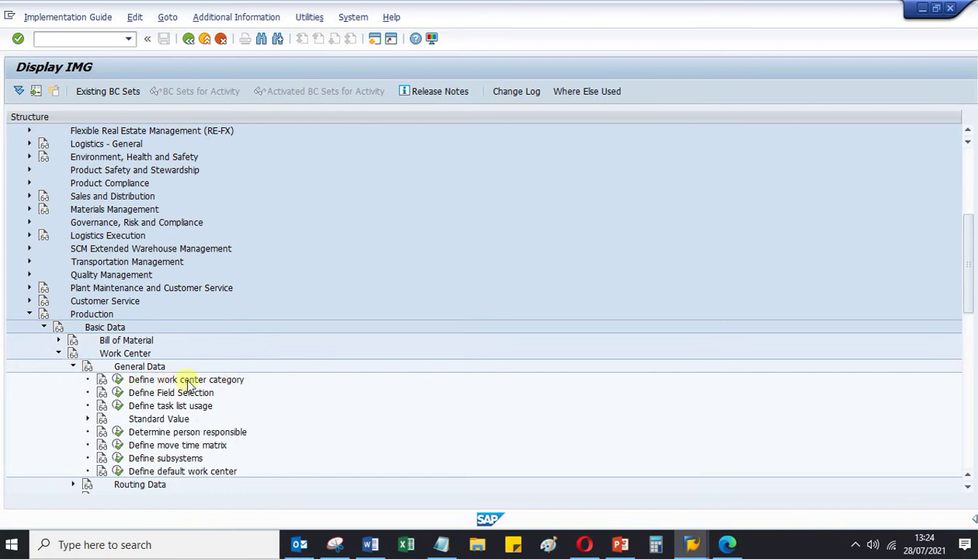
{"action": "left_click", "coordinate": [117, 382]}
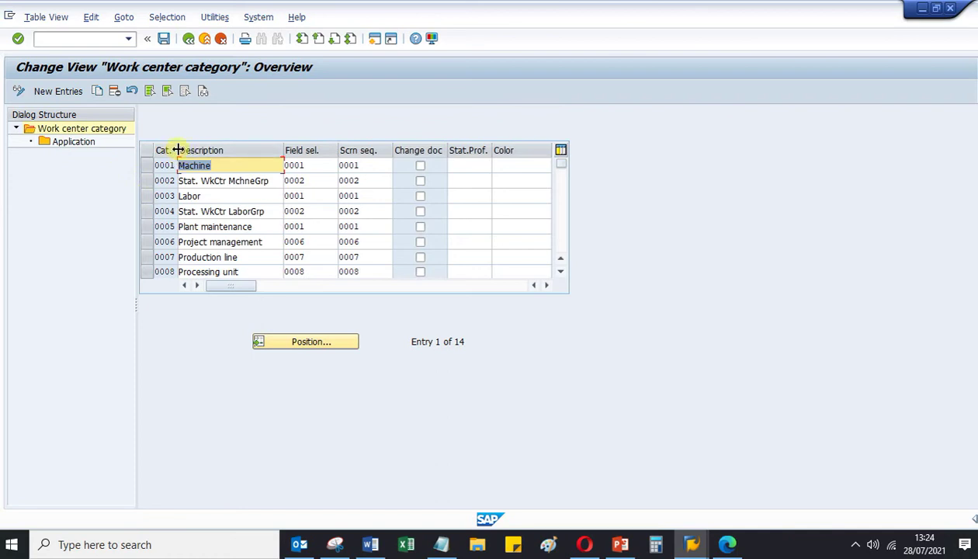
Step: Widen the Cat. column and examine the Machine, Stat. WkCtr MchneGrp and Labor entries in the work center category overview
{"action": "left_click_drag", "start_coordinate": [178, 150], "coordinate": [198, 150]}
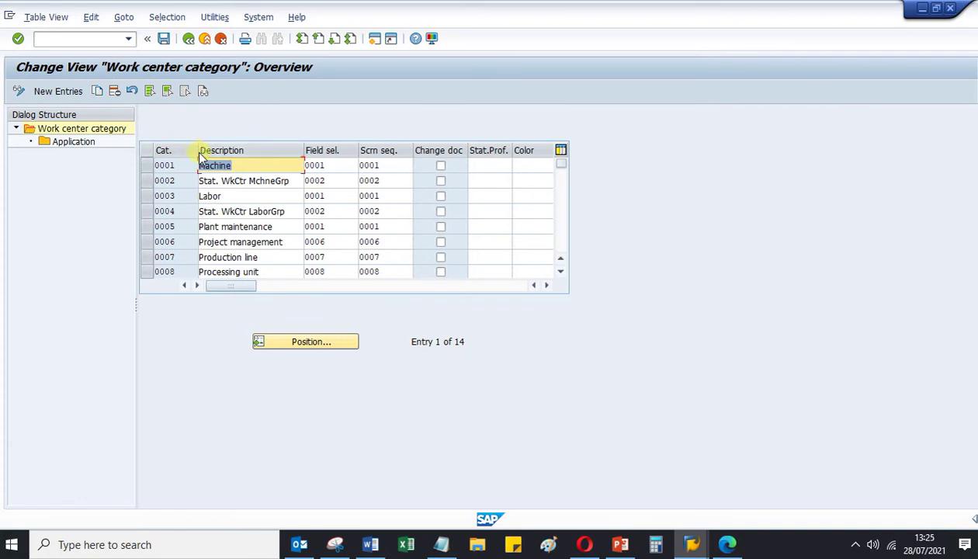
{"action": "left_click_drag", "start_coordinate": [198, 149], "coordinate": [194, 150]}
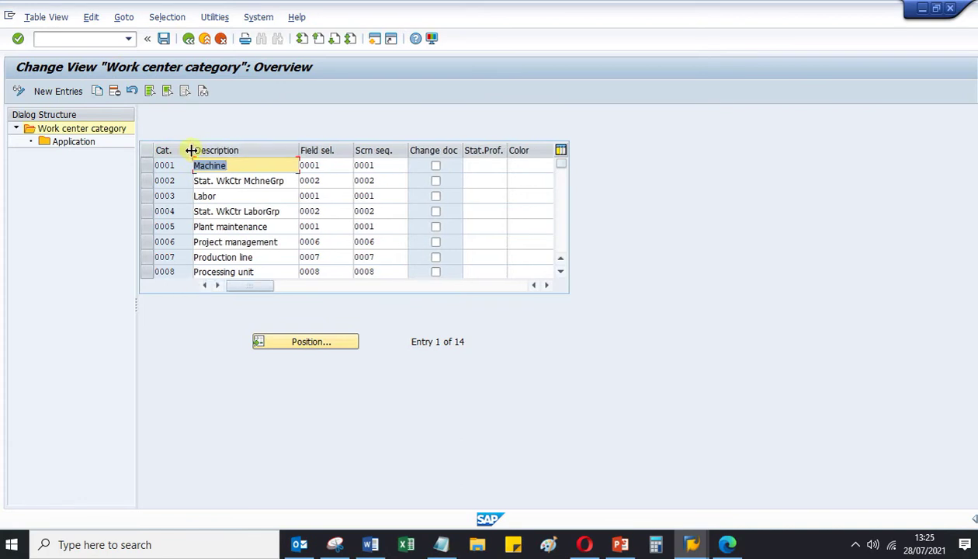
{"action": "left_click", "coordinate": [147, 161]}
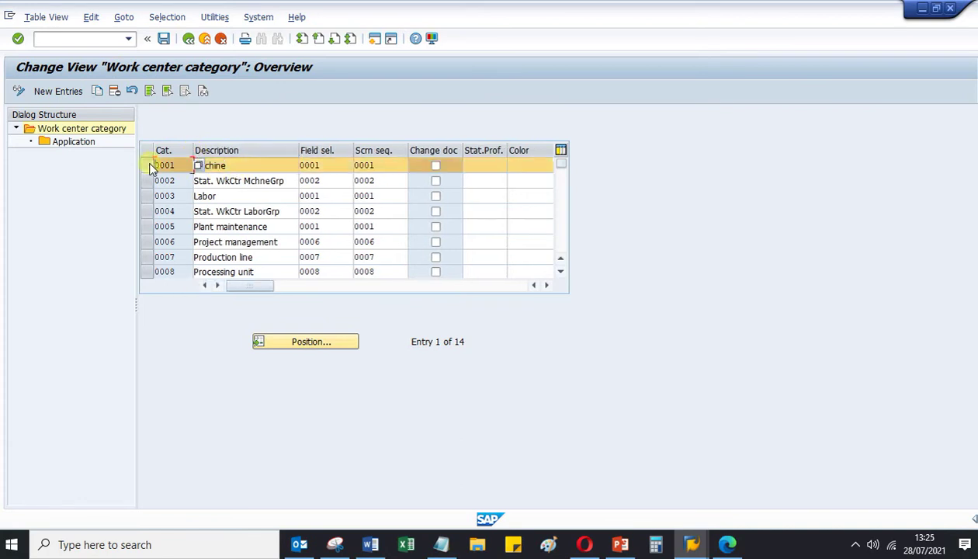
{"action": "left_click", "coordinate": [161, 165]}
{"action": "left_click", "coordinate": [227, 197]}
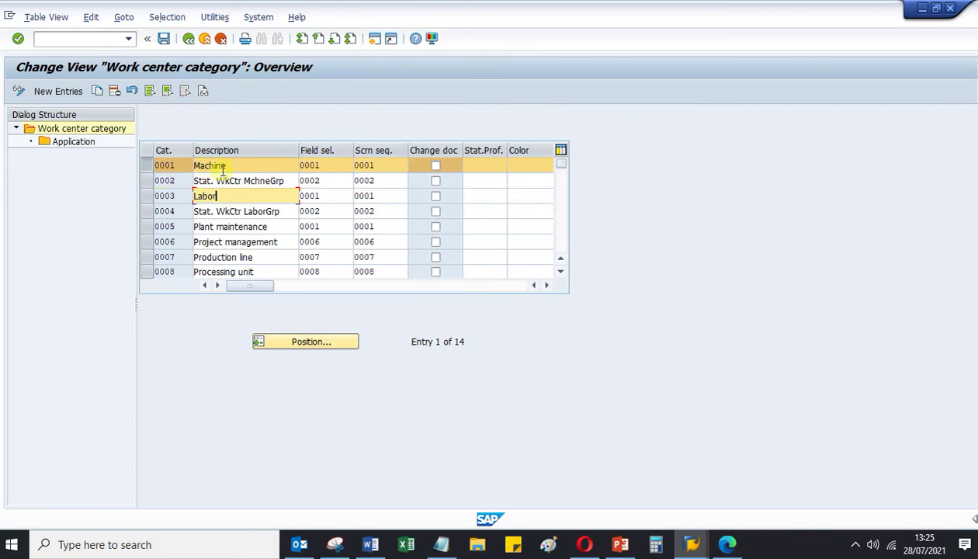
{"action": "left_click", "coordinate": [240, 166]}
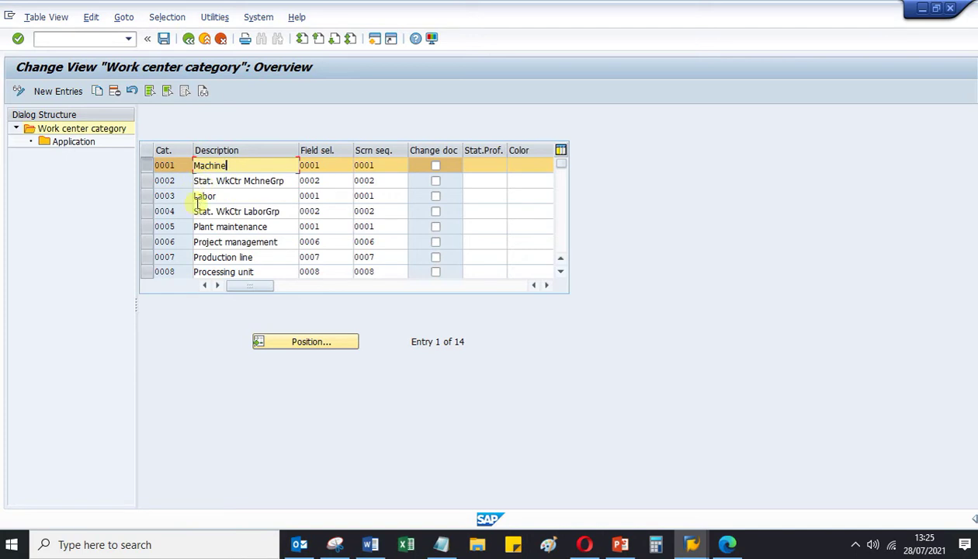
{"action": "left_click_drag", "start_coordinate": [148, 179], "coordinate": [146, 167]}
{"action": "left_click", "coordinate": [147, 167]}
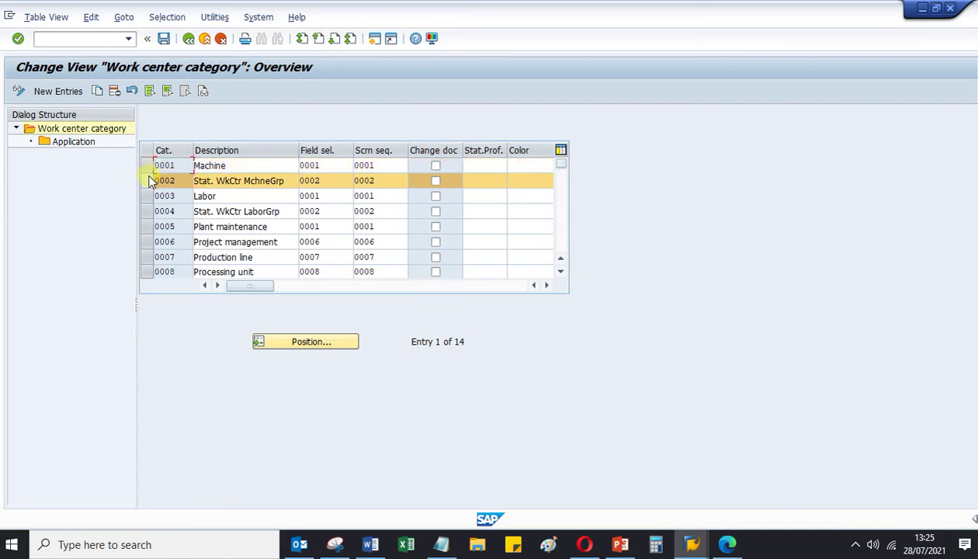
Step: Select category 0001 Machine in the work center category overview and display its Application entries
{"action": "left_click", "coordinate": [147, 180]}
{"action": "left_click", "coordinate": [148, 166]}
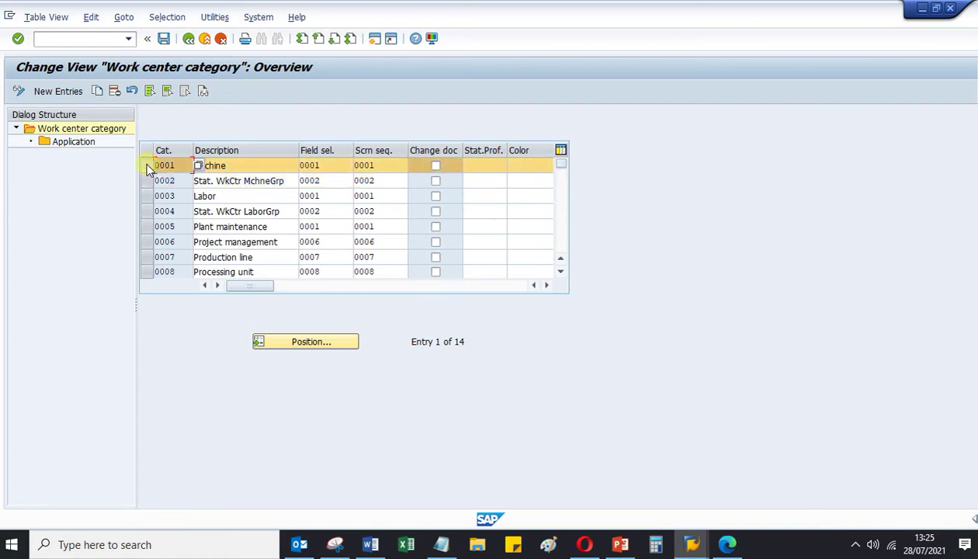
{"action": "left_click", "coordinate": [81, 142]}
{"action": "double_click", "coordinate": [79, 141]}
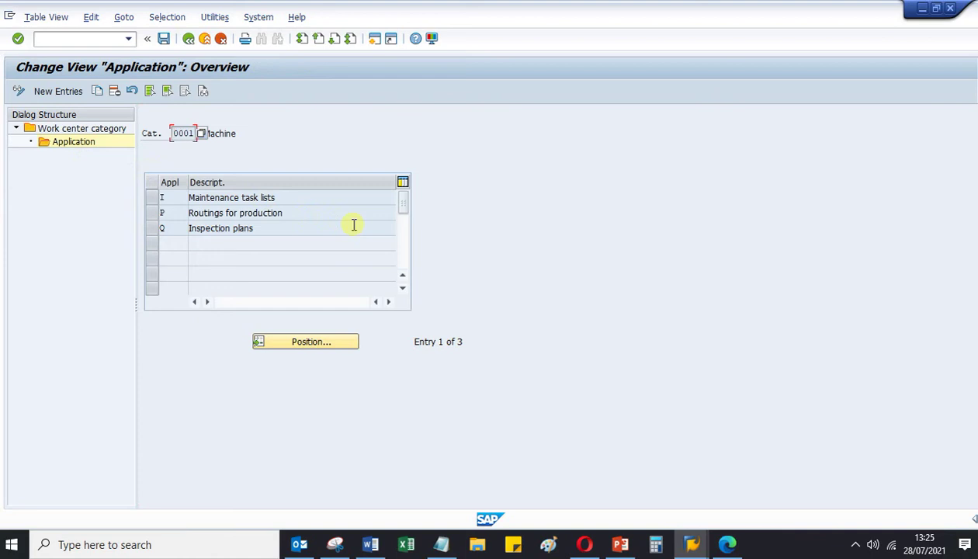
Step: Examine the application entries I, P and Q assigned to work center category 0001 Machine
{"action": "left_click", "coordinate": [181, 197]}
{"action": "left_click", "coordinate": [178, 215]}
{"action": "left_click", "coordinate": [177, 229]}
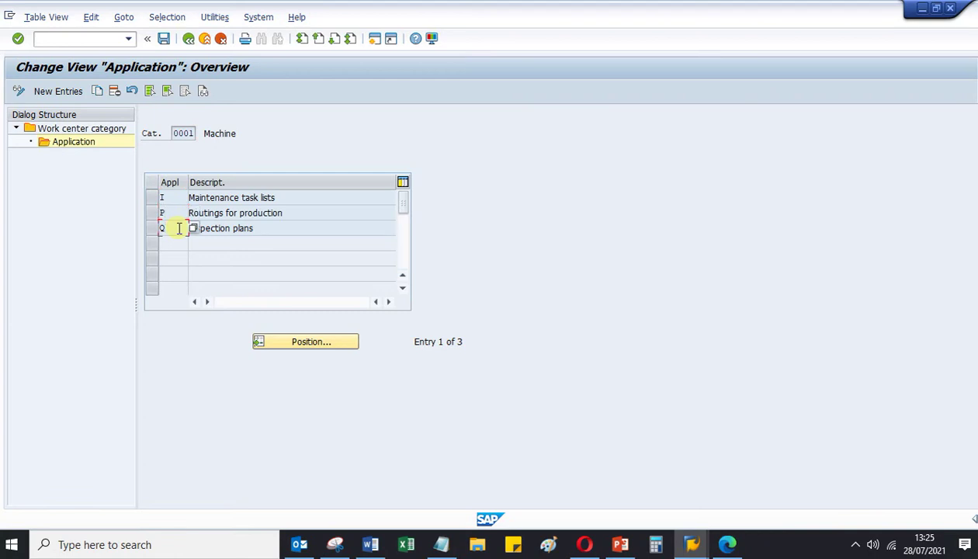
{"action": "double_click", "coordinate": [172, 134]}
{"action": "left_click", "coordinate": [296, 199]}
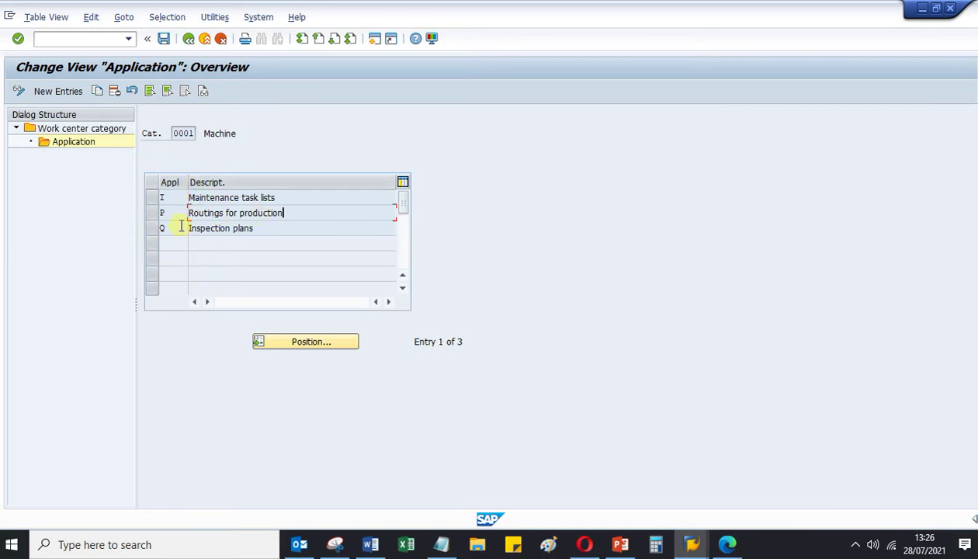
{"action": "left_click", "coordinate": [302, 231]}
{"action": "left_click", "coordinate": [312, 210]}
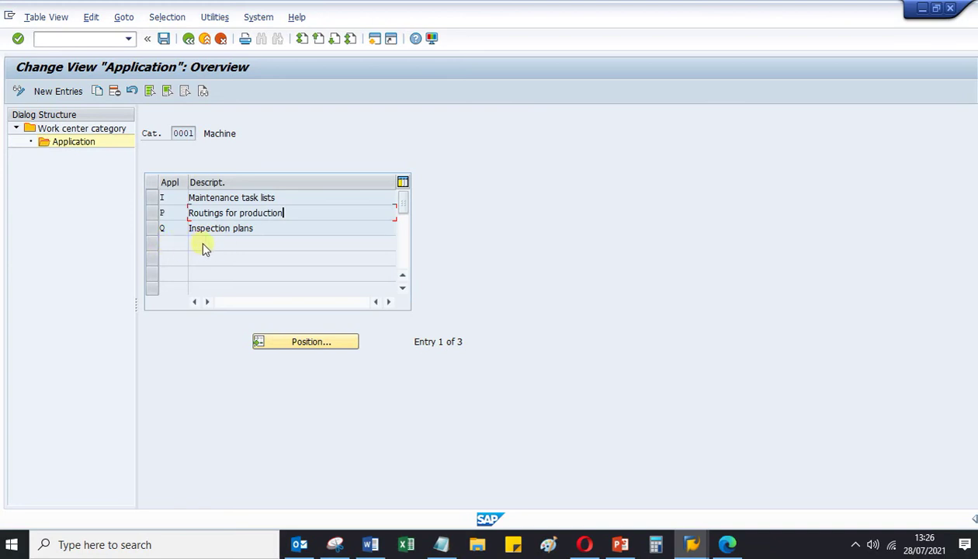
{"action": "double_click", "coordinate": [172, 135]}
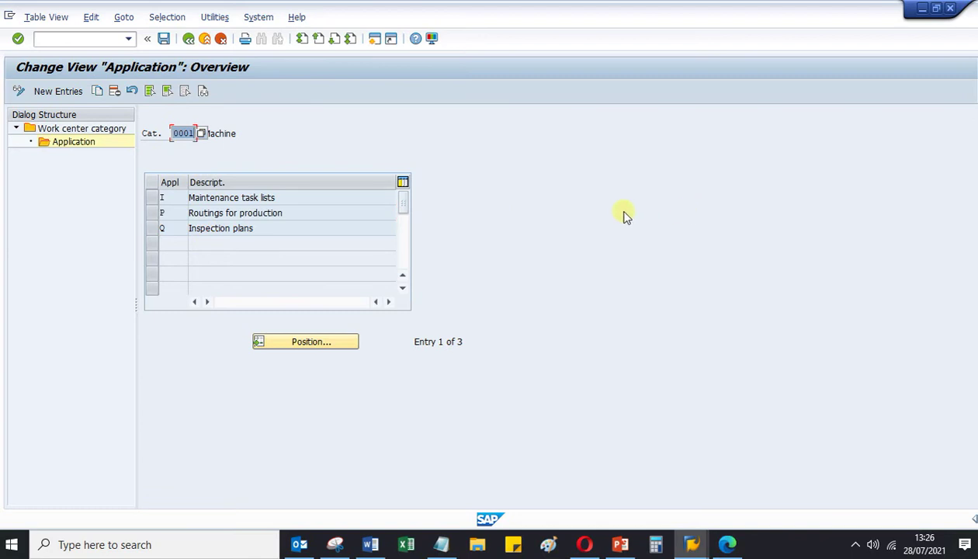
Step: Run transaction CR03 in a new session and display work center FILLING in plant 0001
{"action": "left_click", "coordinate": [54, 38]}
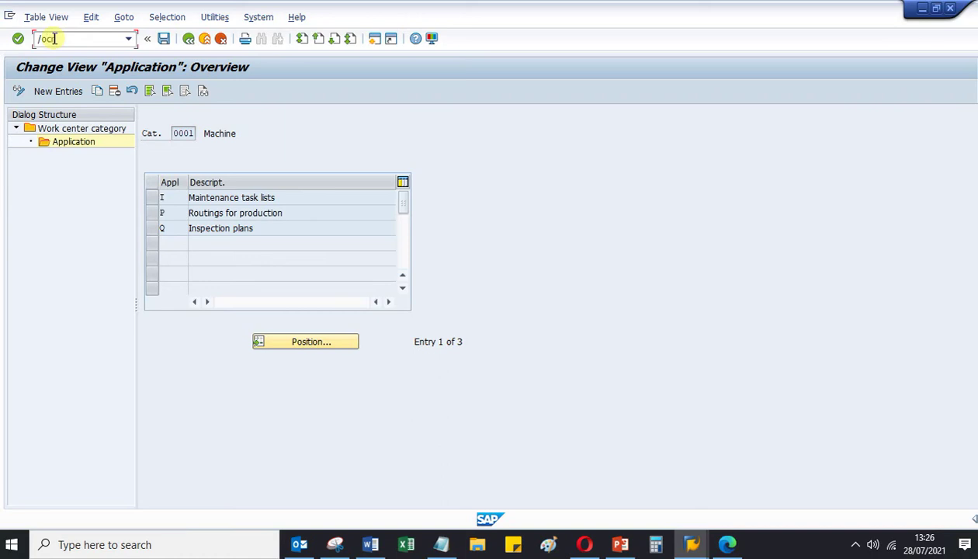
{"action": "type", "text": "/ncr03"}
{"action": "key", "text": "Return"}
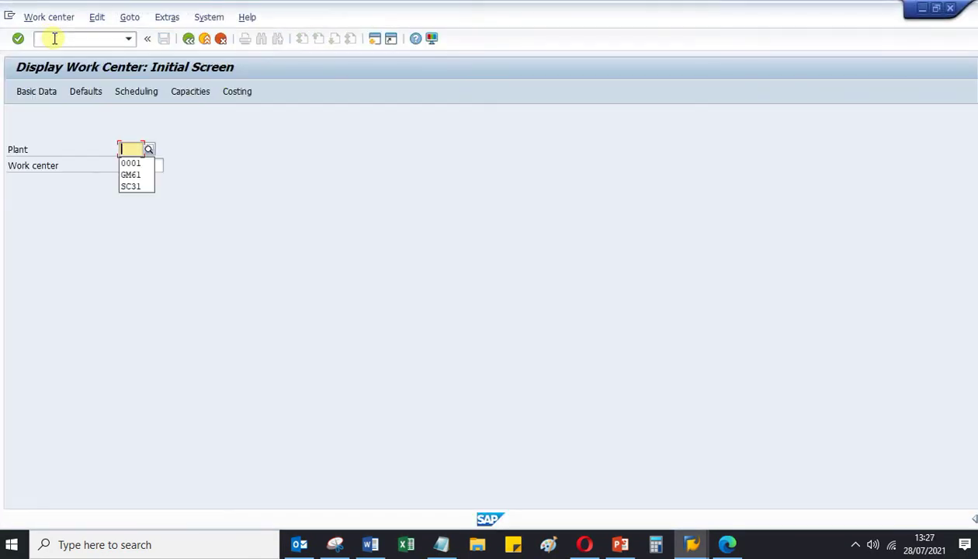
{"action": "key", "text": "Down"}
{"action": "key", "text": "Down"}
{"action": "key", "text": "Up"}
{"action": "key", "text": "Return"}
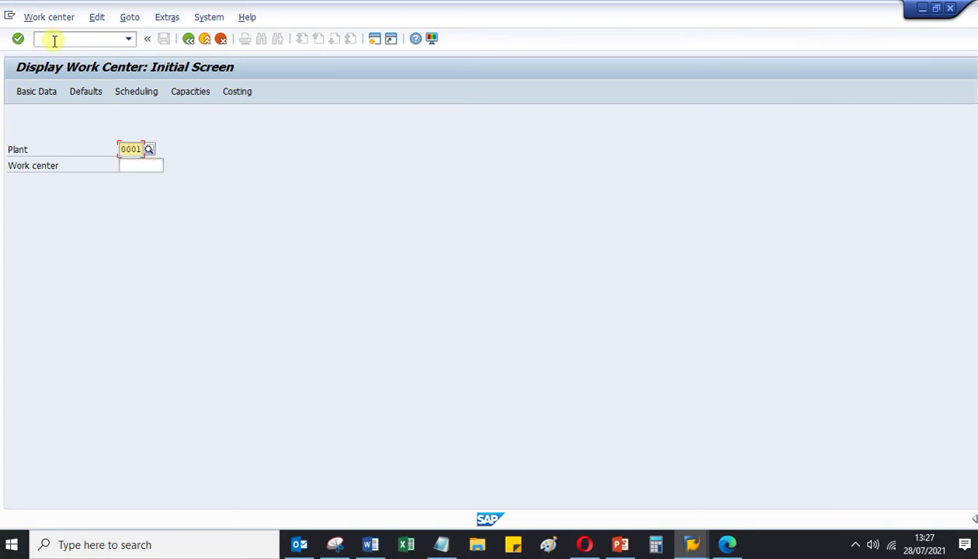
{"action": "left_click", "coordinate": [134, 164]}
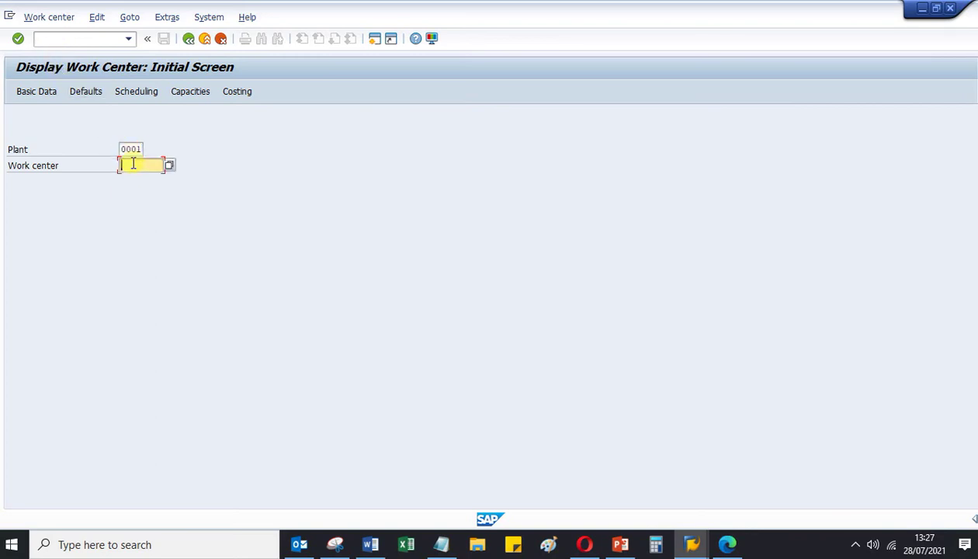
{"action": "left_click", "coordinate": [133, 164]}
{"action": "left_click", "coordinate": [139, 178]}
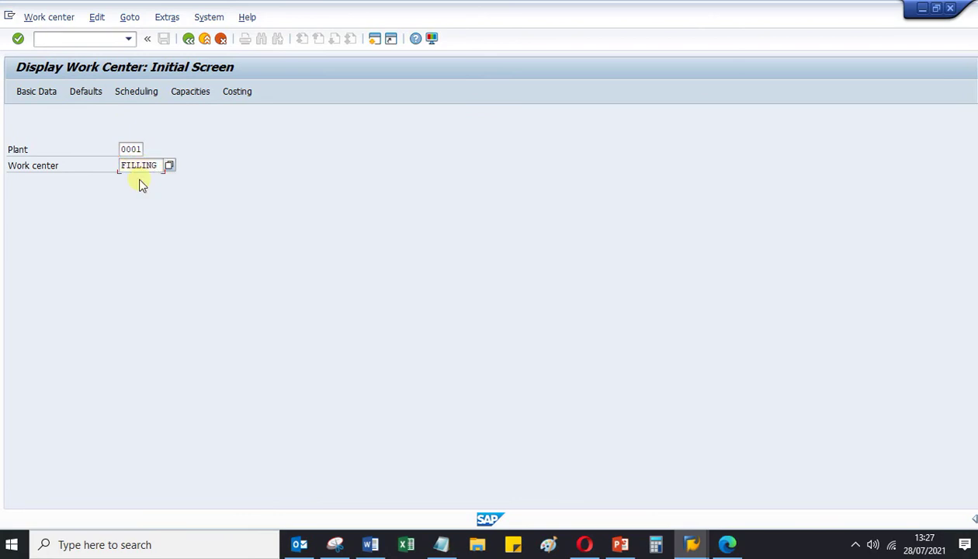
{"action": "key", "text": "Return"}
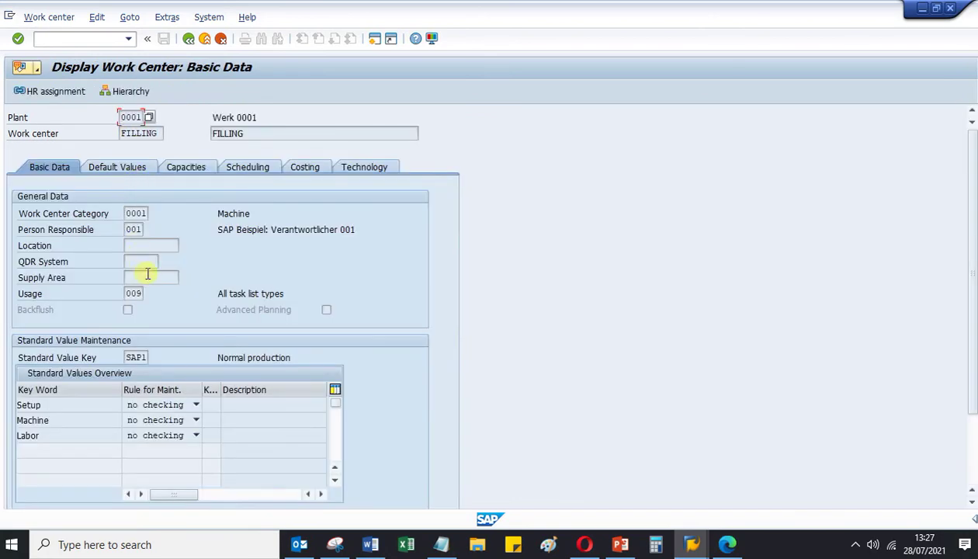
Step: Inspect the Work Center Category field of FILLING and its list of possible categories, closing the list without changes
{"action": "left_click", "coordinate": [134, 213]}
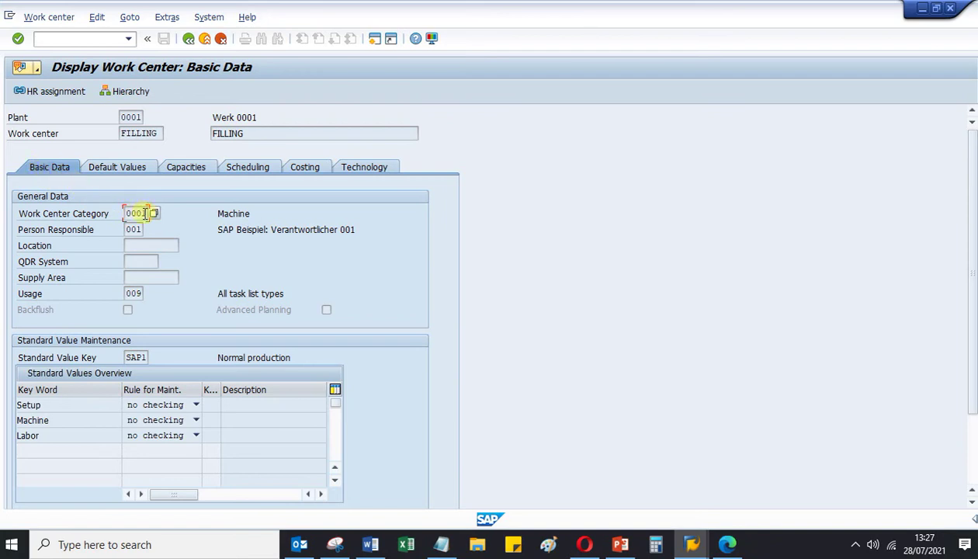
{"action": "left_click", "coordinate": [132, 212]}
{"action": "left_click", "coordinate": [154, 214]}
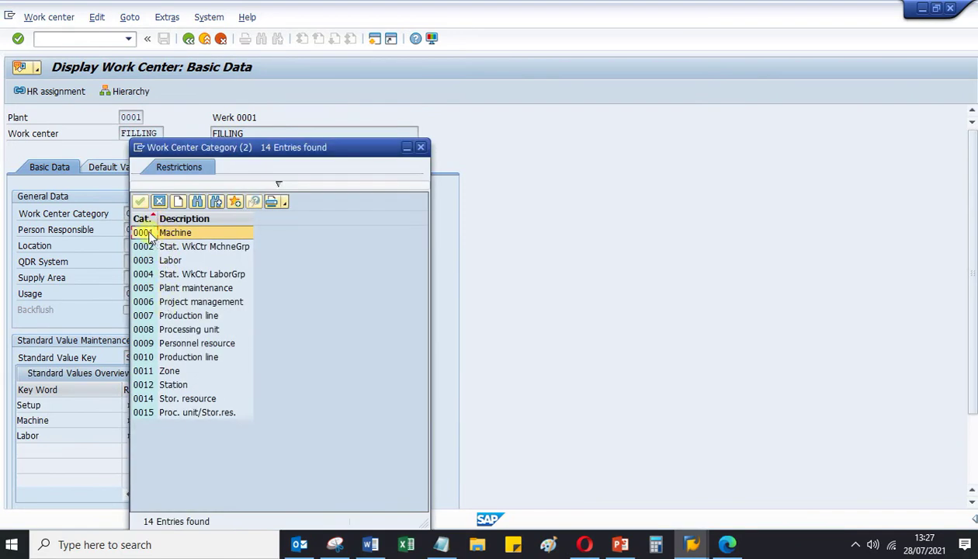
{"action": "left_click", "coordinate": [421, 148]}
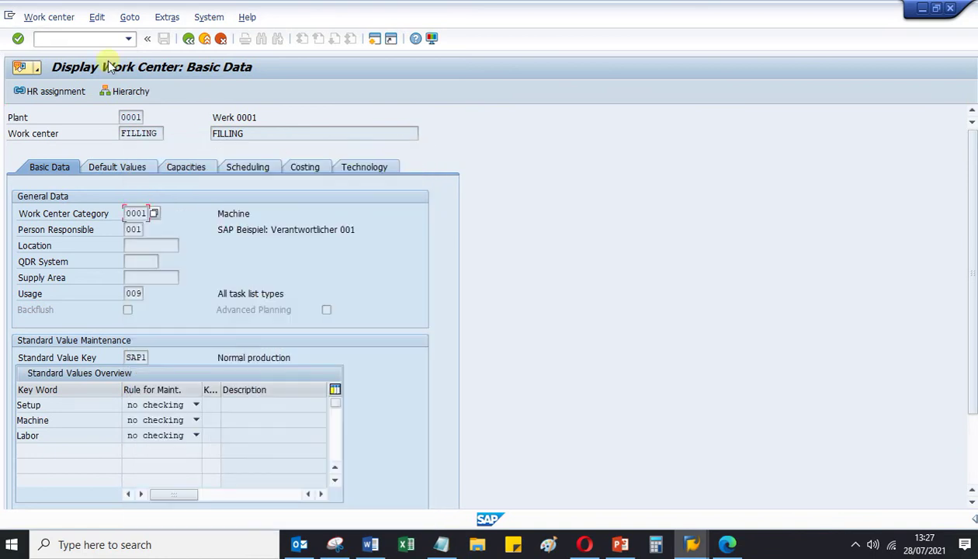
Step: Run transaction CR01 and enter work center MESIN-01 for plant 0001 with work center category 0001 Machine
{"action": "left_click", "coordinate": [69, 38]}
{"action": "type", "text": "/ncr0"}
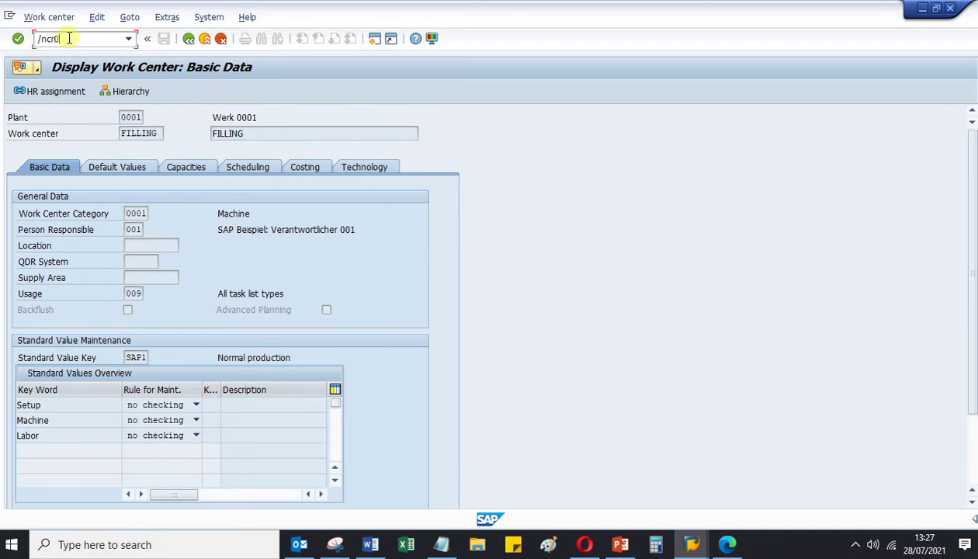
{"action": "type", "text": "1"}
{"action": "key", "text": "Return"}
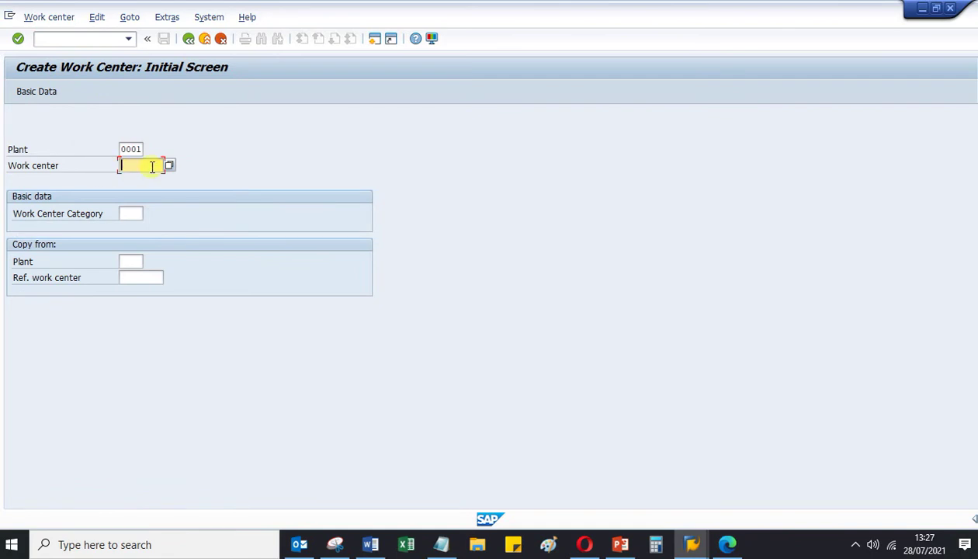
{"action": "type", "text": "MESIN-01"}
{"action": "left_click", "coordinate": [131, 212]}
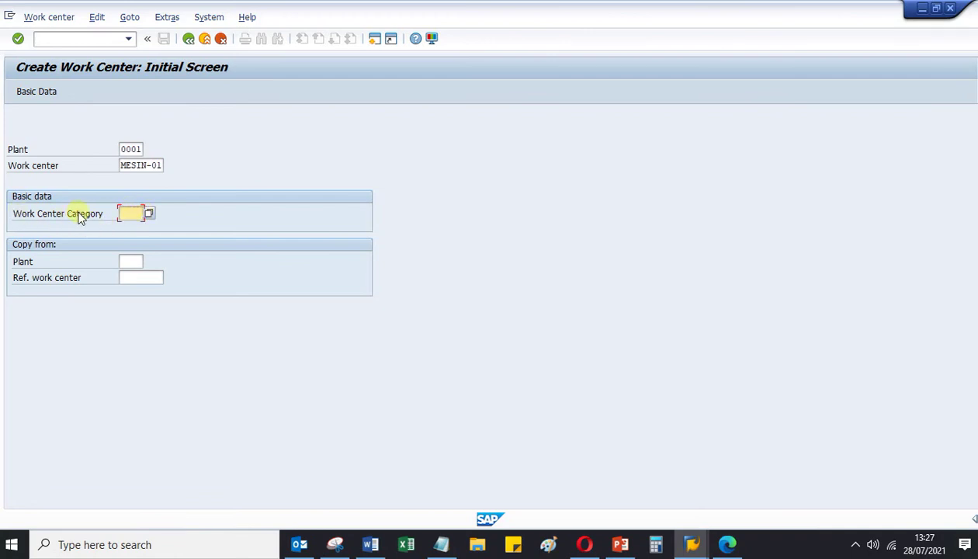
{"action": "left_click", "coordinate": [148, 212]}
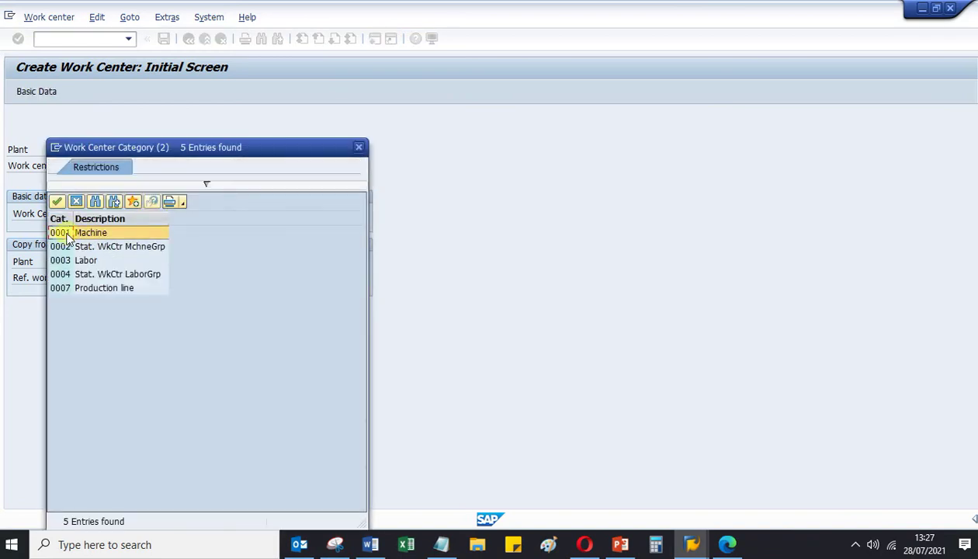
{"action": "double_click", "coordinate": [116, 232]}
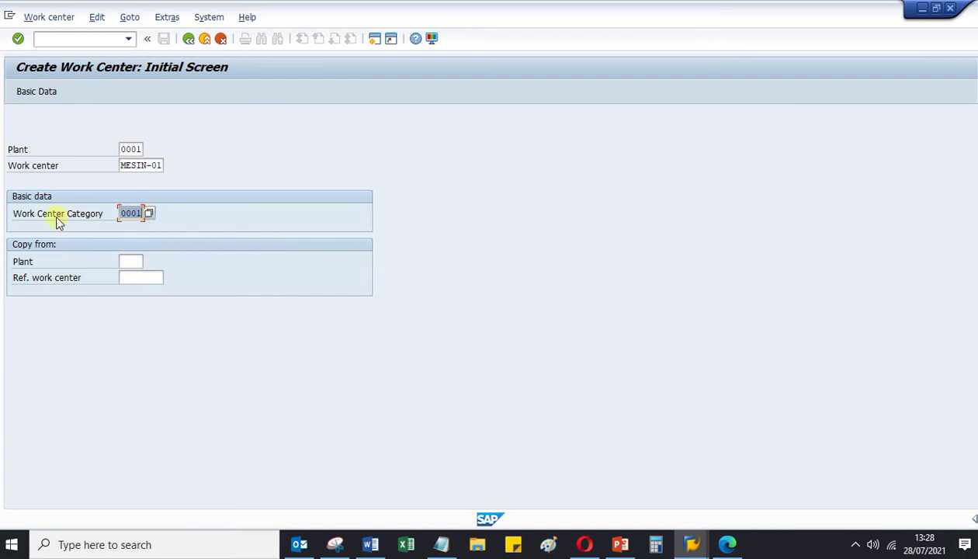
Step: Review the possible work center categories for MESIN-01 again and reselect 0001 Machine
{"action": "left_click", "coordinate": [146, 213]}
{"action": "key", "text": "F4"}
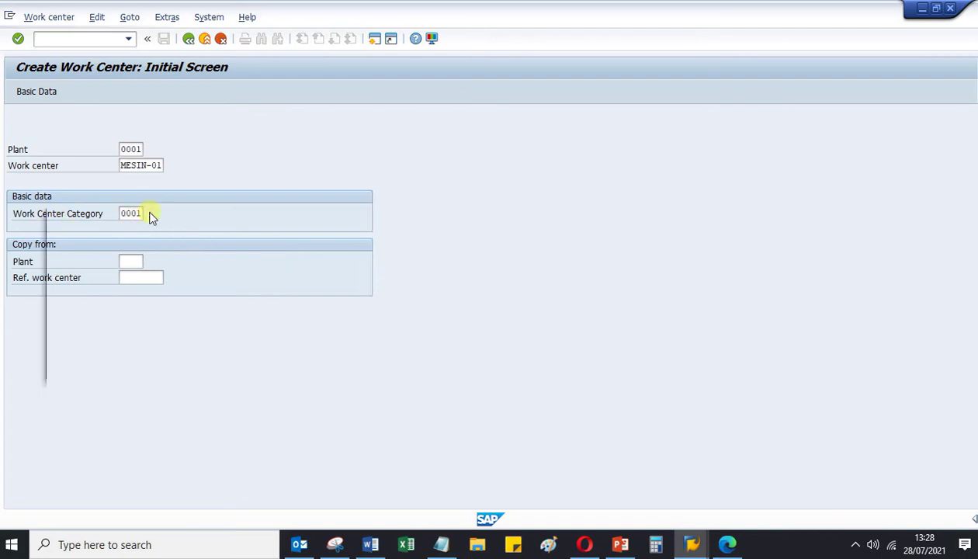
{"action": "double_click", "coordinate": [66, 234]}
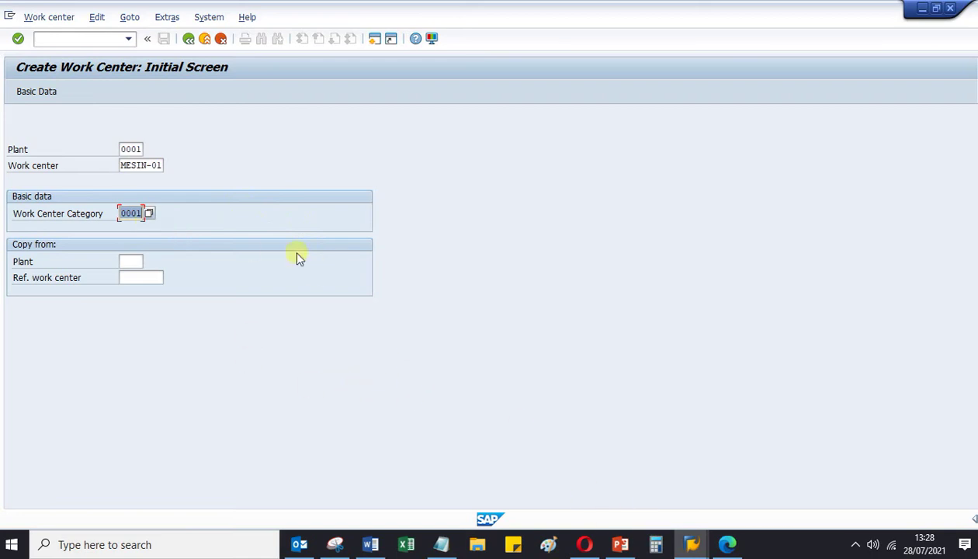
Step: Switch to the session with the Application overview and go back to the IMG structure
{"action": "left_click", "coordinate": [690, 543]}
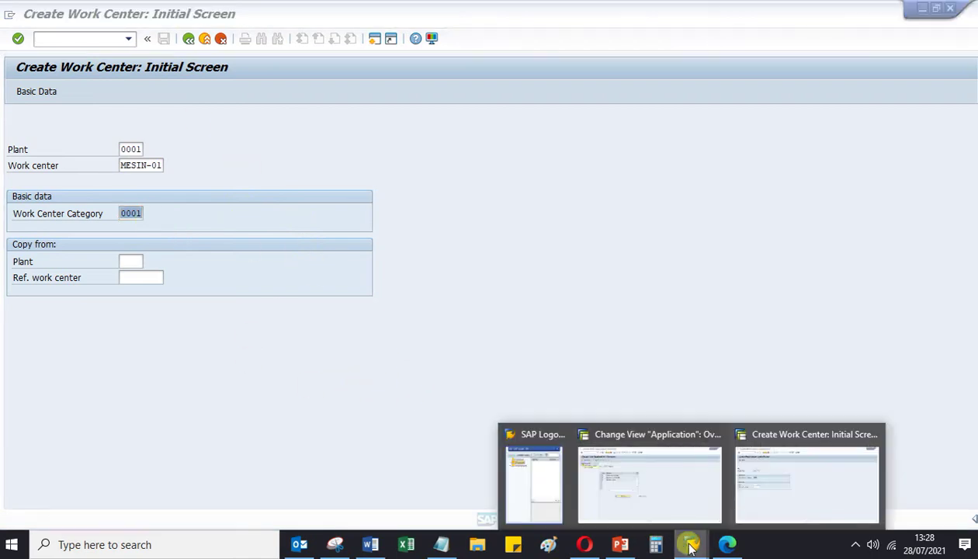
{"action": "left_click", "coordinate": [641, 486]}
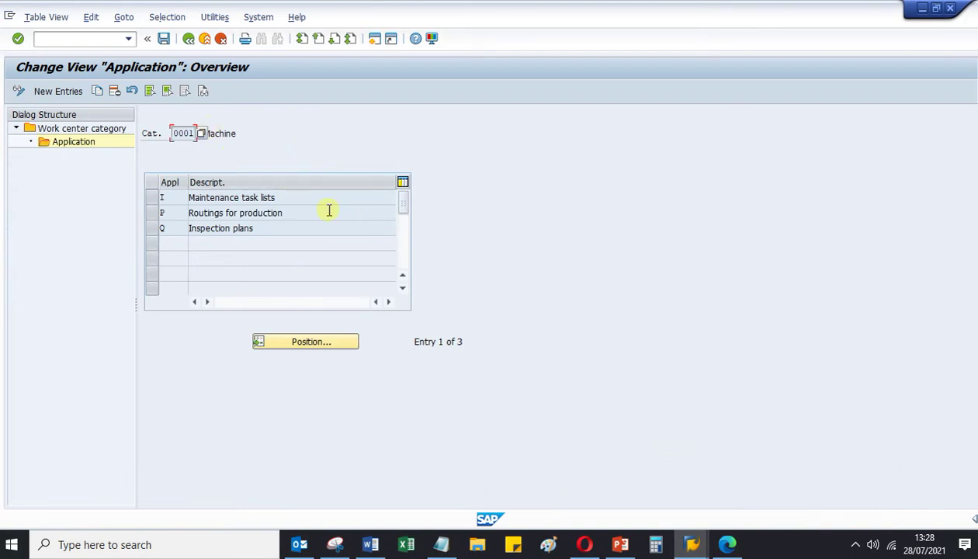
{"action": "left_click", "coordinate": [188, 39]}
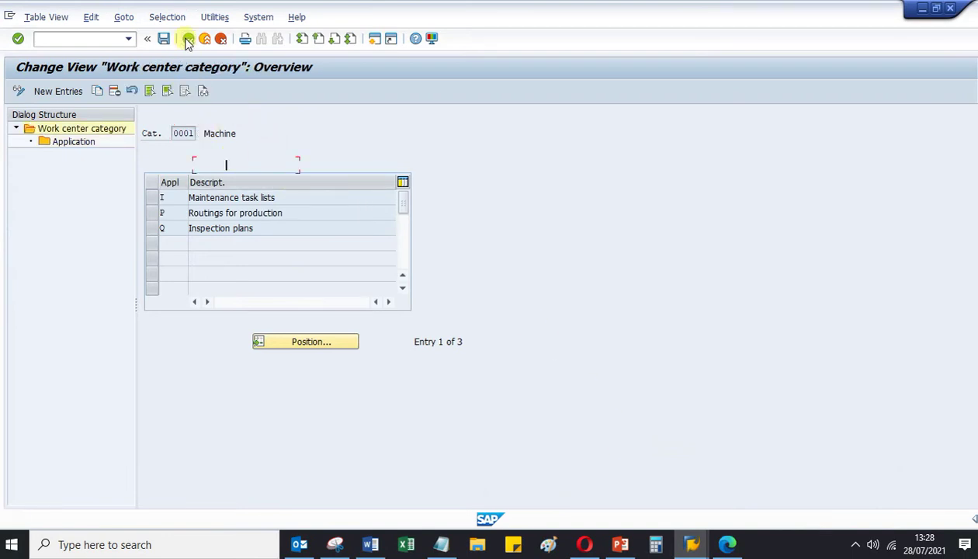
{"action": "left_click", "coordinate": [188, 39]}
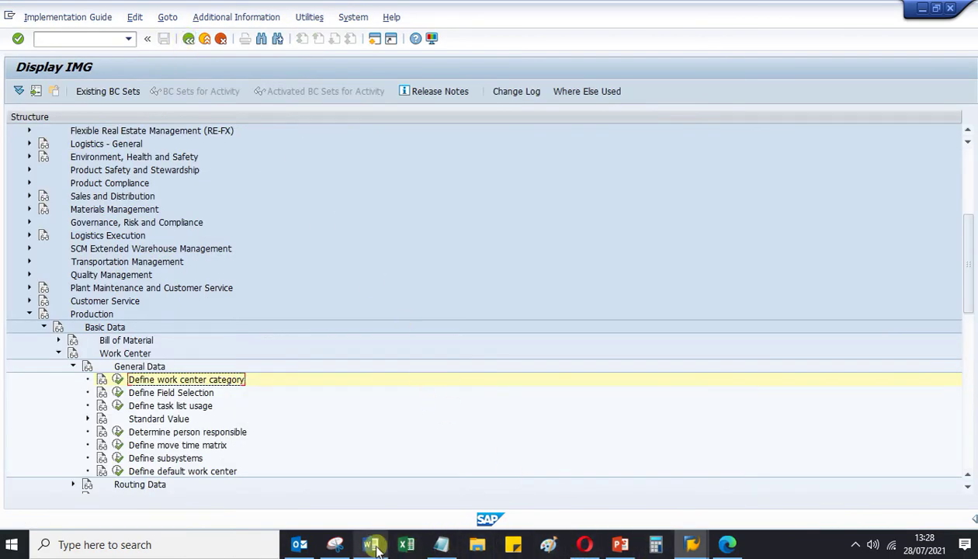
Step: Switch to the Word document and check the content list for the topic following Work Center Categories
{"action": "mouse_move", "coordinate": [374, 546]}
{"action": "left_click", "coordinate": [373, 497]}
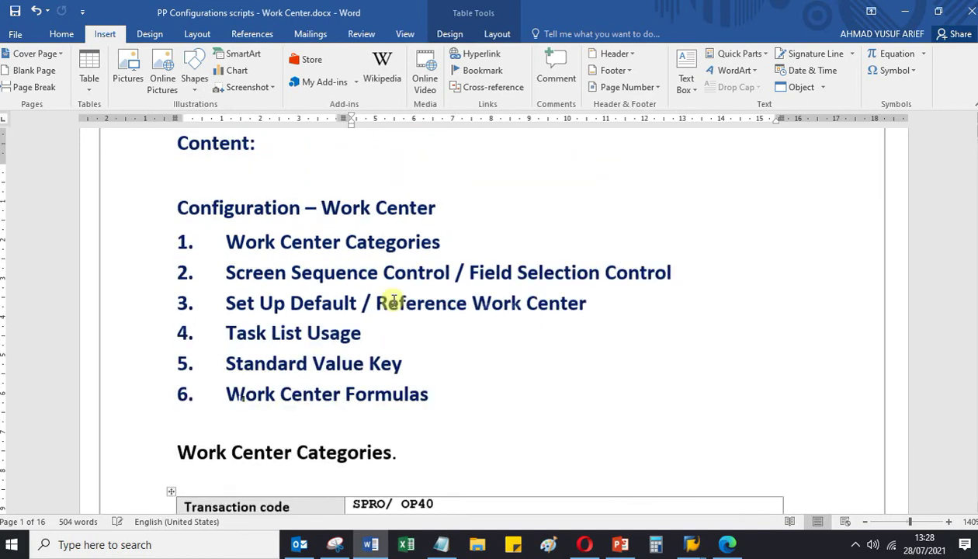
{"action": "scroll", "coordinate": [394, 300], "scroll_direction": "up", "scroll_amount": 1}
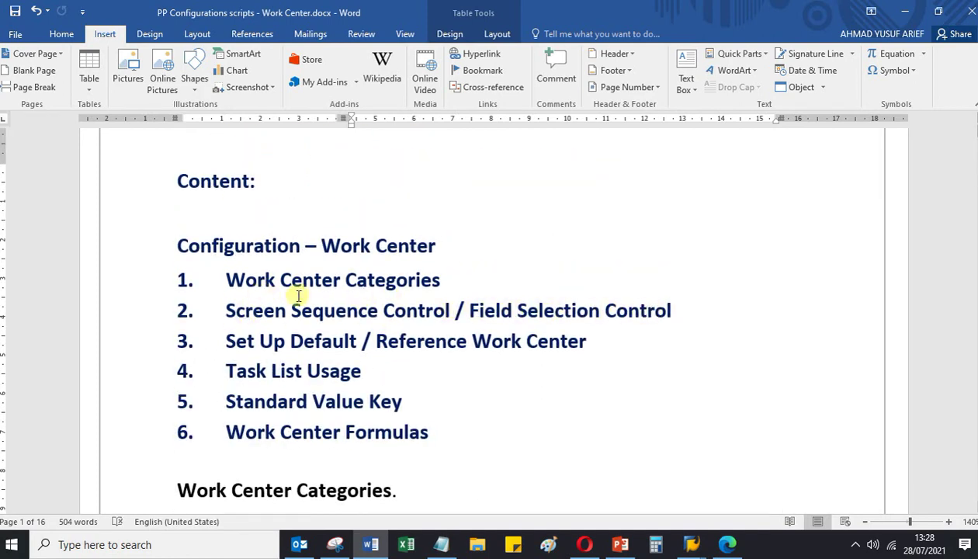
Step: Return to the SAP IMG, recheck the Word content list, and open the Define Field Selection activity under Work Center, General Data
{"action": "mouse_move", "coordinate": [692, 544]}
{"action": "left_click", "coordinate": [649, 483]}
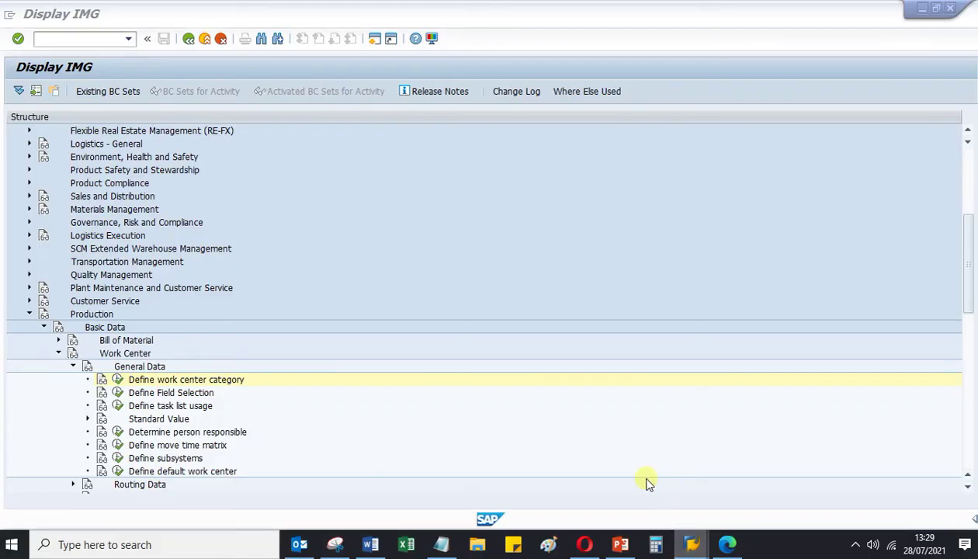
{"action": "scroll", "coordinate": [262, 382], "scroll_direction": "down", "scroll_amount": 2}
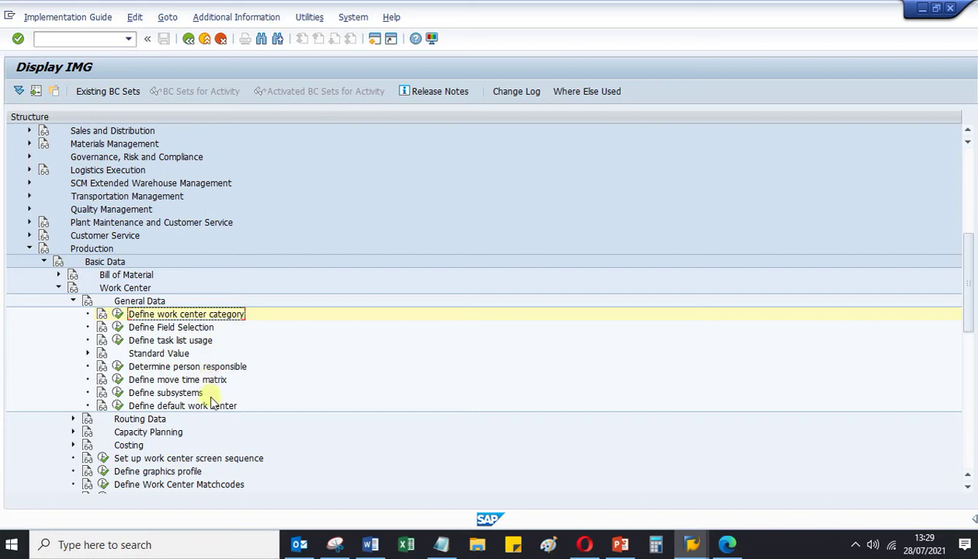
{"action": "left_click", "coordinate": [172, 407]}
{"action": "left_click", "coordinate": [371, 546]}
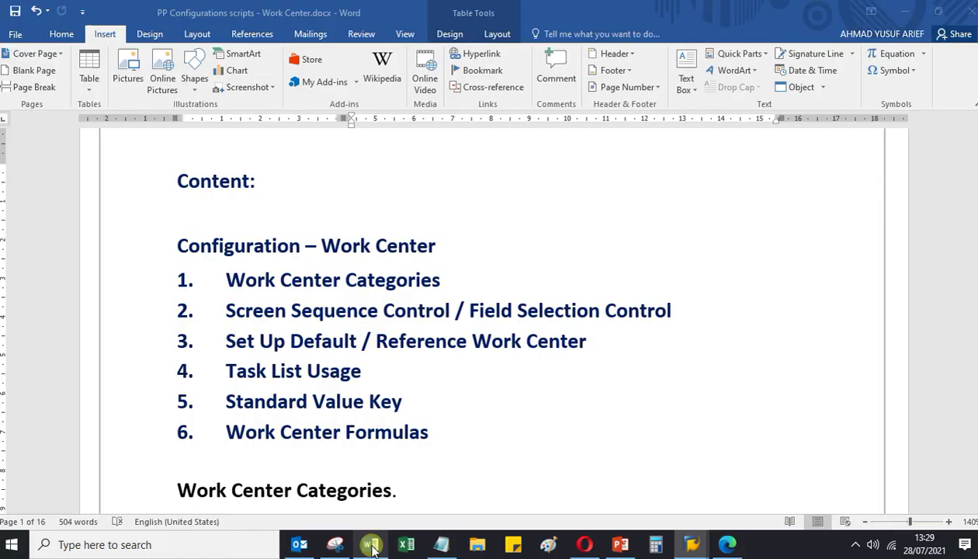
{"action": "left_click", "coordinate": [371, 546]}
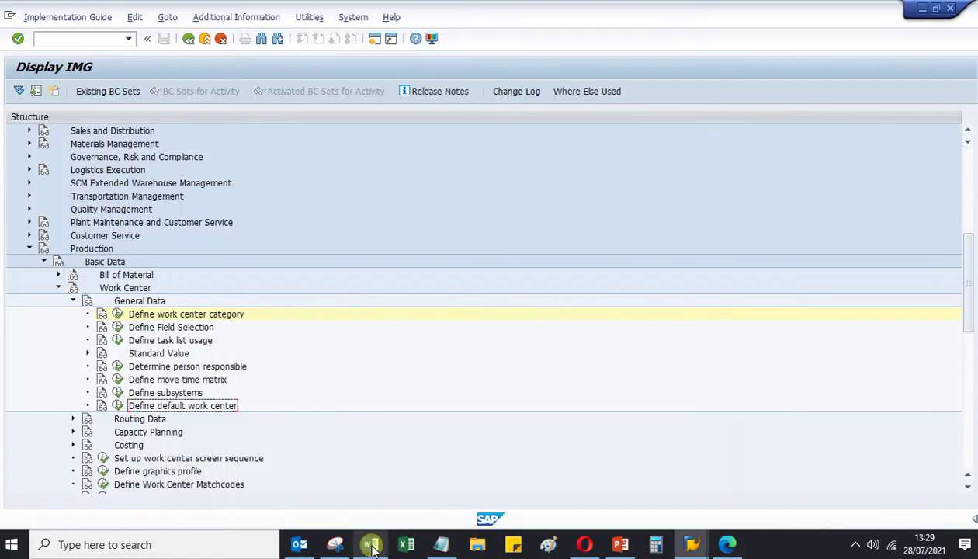
{"action": "left_click", "coordinate": [157, 328]}
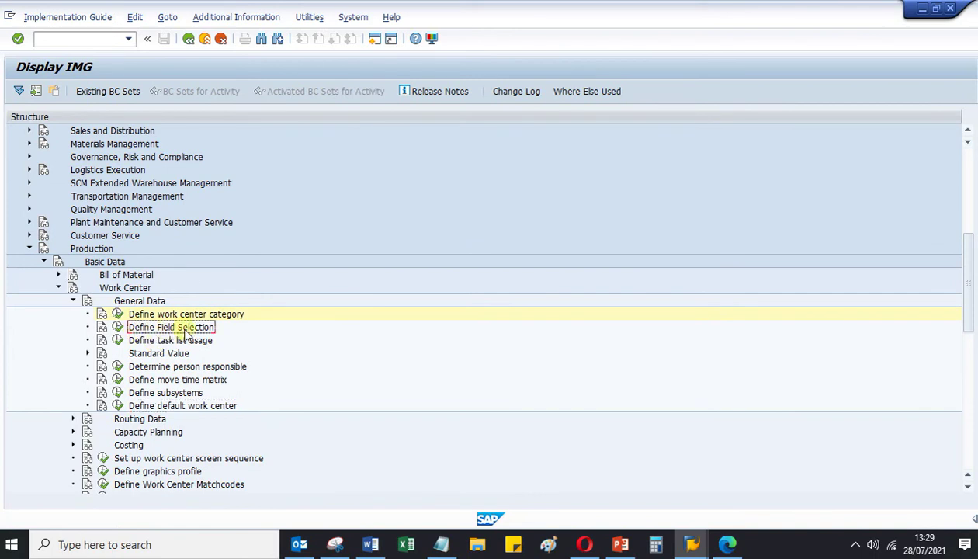
{"action": "left_click", "coordinate": [118, 327]}
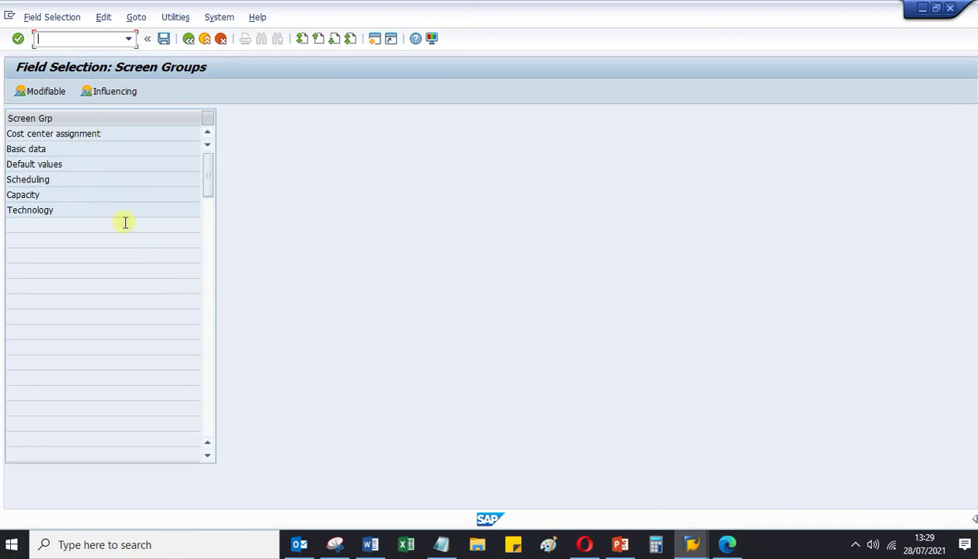
Step: Switch to the Create Work Center session, open the basic data of MESIN-01 in plant 0001, and try to view the default values
{"action": "left_click", "coordinate": [692, 544]}
{"action": "left_click", "coordinate": [761, 493]}
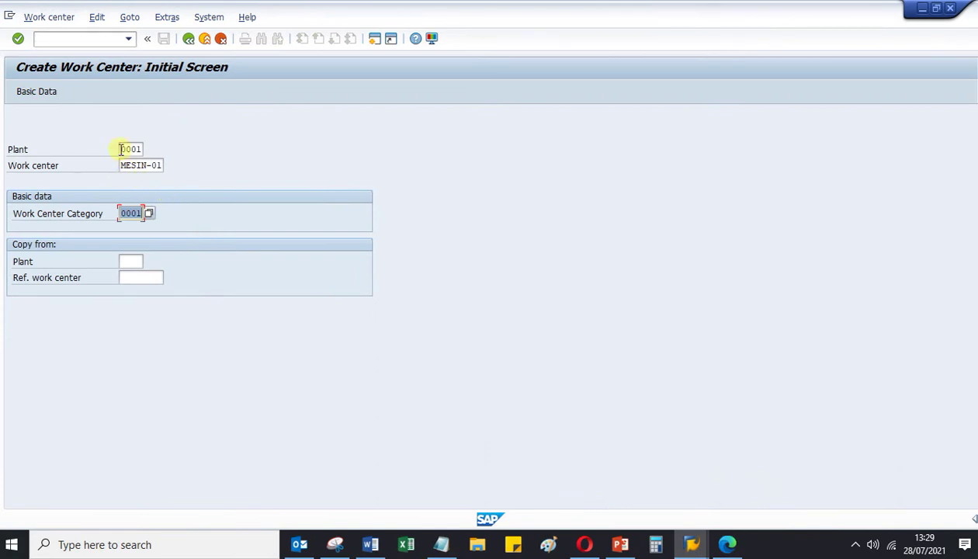
{"action": "key", "text": "Return"}
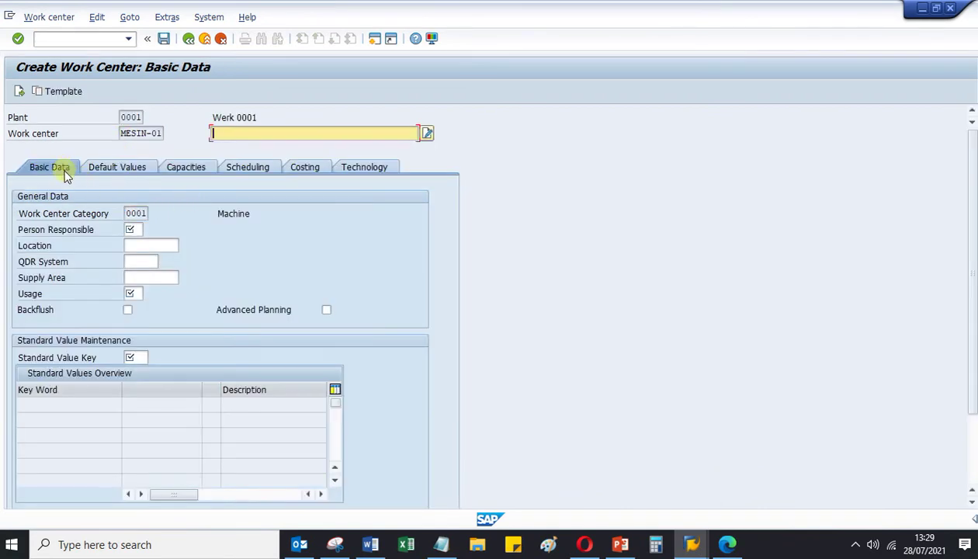
{"action": "left_click", "coordinate": [106, 170]}
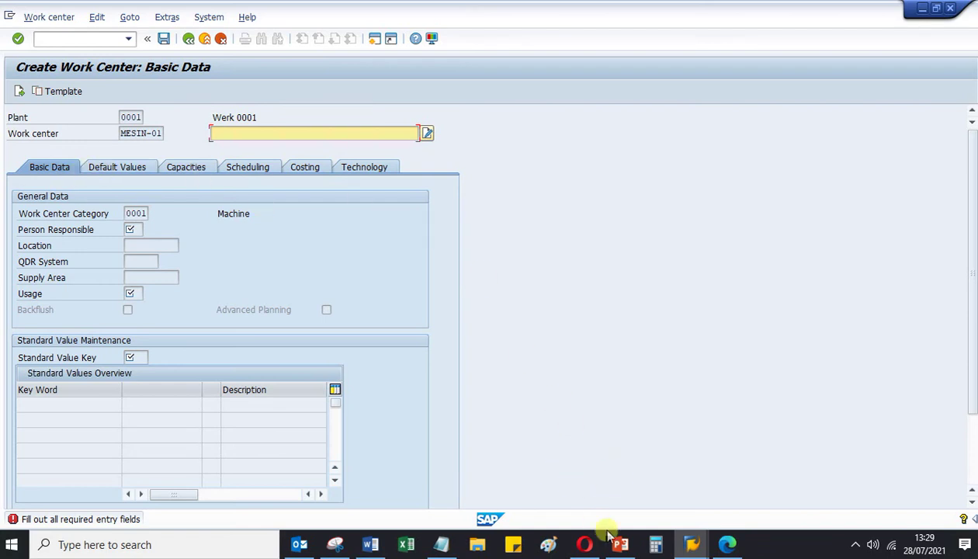
Step: Return to the field selection session and open the modifiable fields of the Basic data screen group
{"action": "left_click", "coordinate": [690, 547]}
{"action": "left_click", "coordinate": [633, 489]}
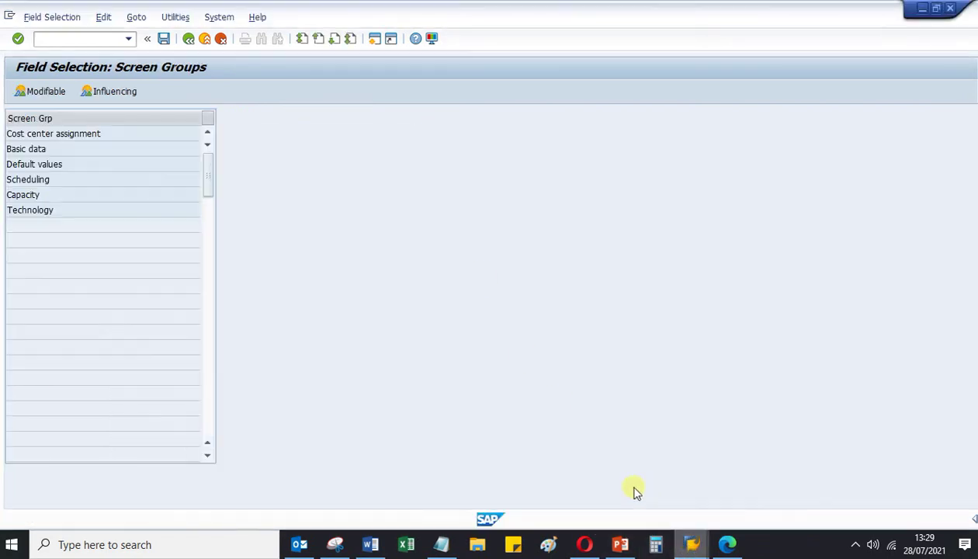
{"action": "left_click", "coordinate": [74, 192]}
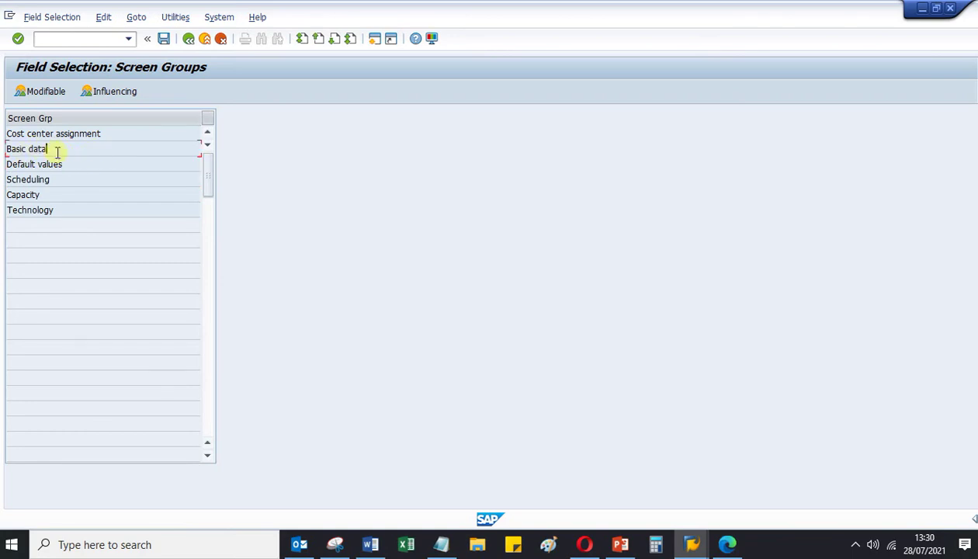
{"action": "double_click", "coordinate": [45, 151]}
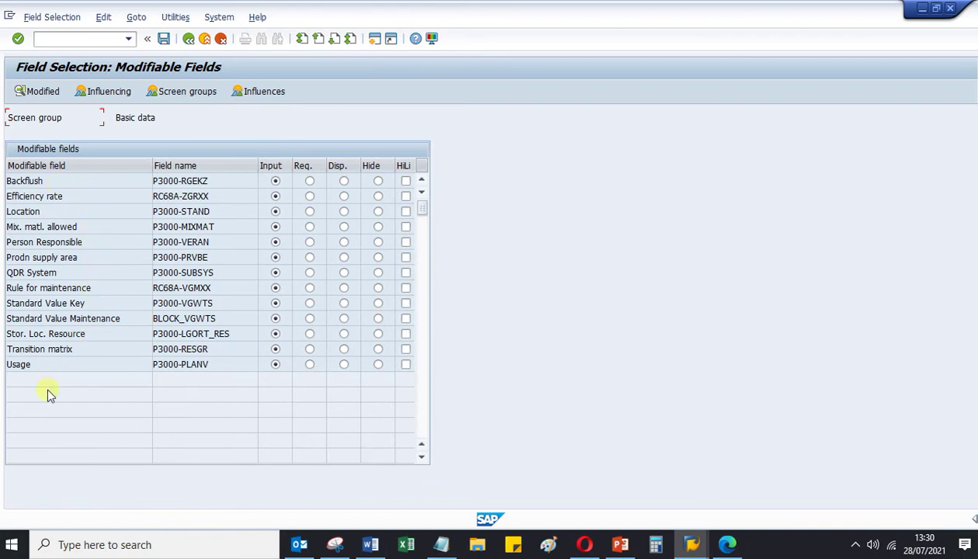
Step: Compare the modifiable fields with the Create Work Center basic data screen and set the Backflush field back to Input
{"action": "left_click", "coordinate": [693, 546]}
{"action": "left_click", "coordinate": [776, 481]}
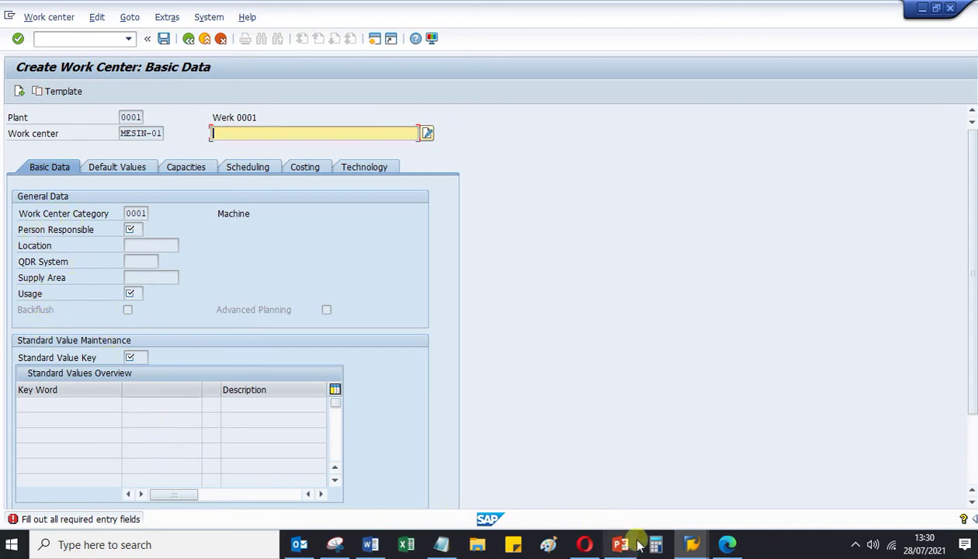
{"action": "mouse_move", "coordinate": [693, 549]}
{"action": "left_click", "coordinate": [649, 497]}
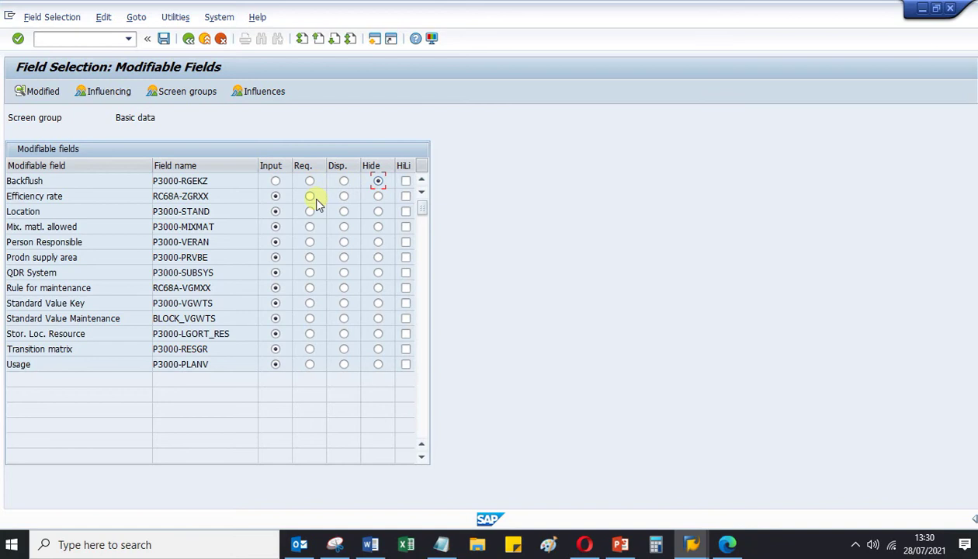
{"action": "left_click", "coordinate": [275, 182]}
{"action": "left_click", "coordinate": [275, 180]}
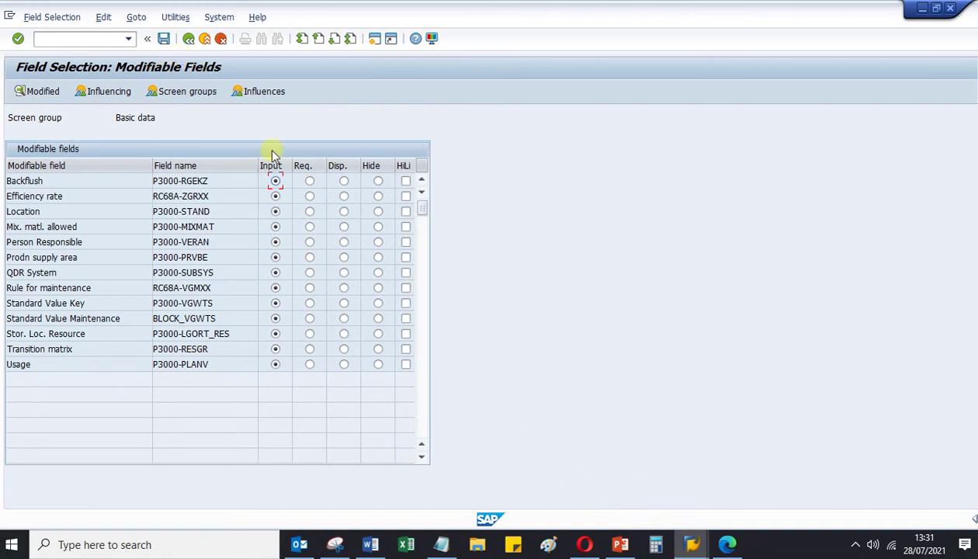
Step: Check the content list in the Word document for the topic after field selection, and return to the IMG structure in SAP
{"action": "mouse_move", "coordinate": [369, 548]}
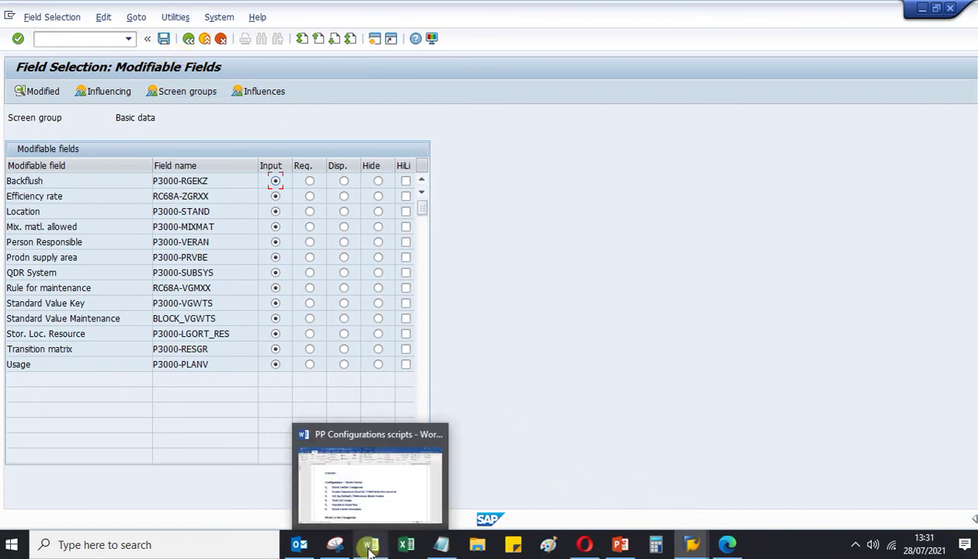
{"action": "left_click", "coordinate": [377, 488]}
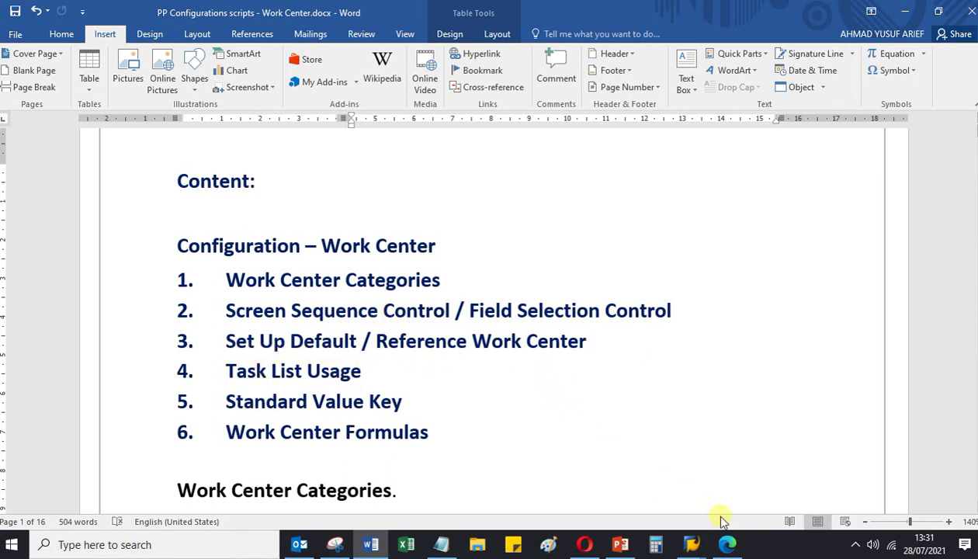
{"action": "mouse_move", "coordinate": [690, 549]}
{"action": "left_click", "coordinate": [671, 480]}
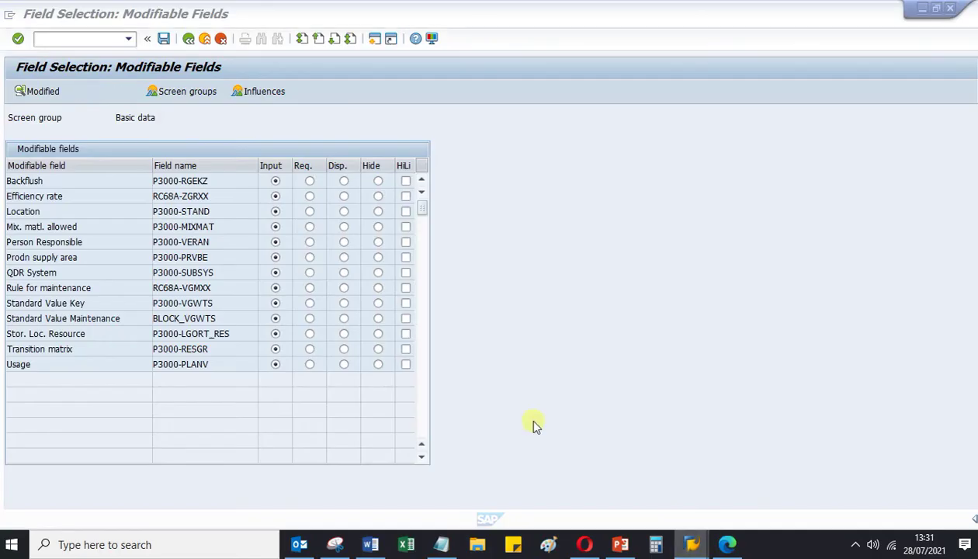
{"action": "left_click", "coordinate": [189, 39]}
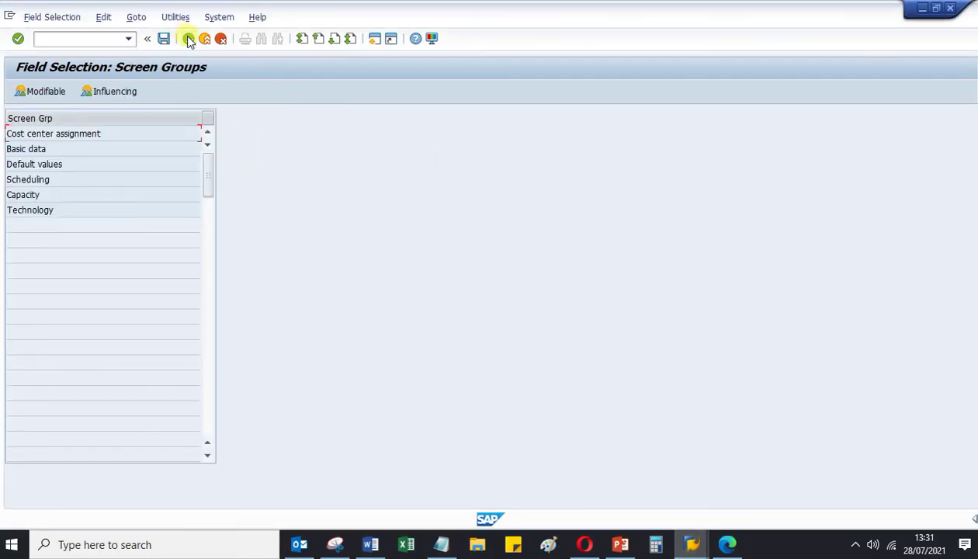
{"action": "left_click", "coordinate": [188, 39]}
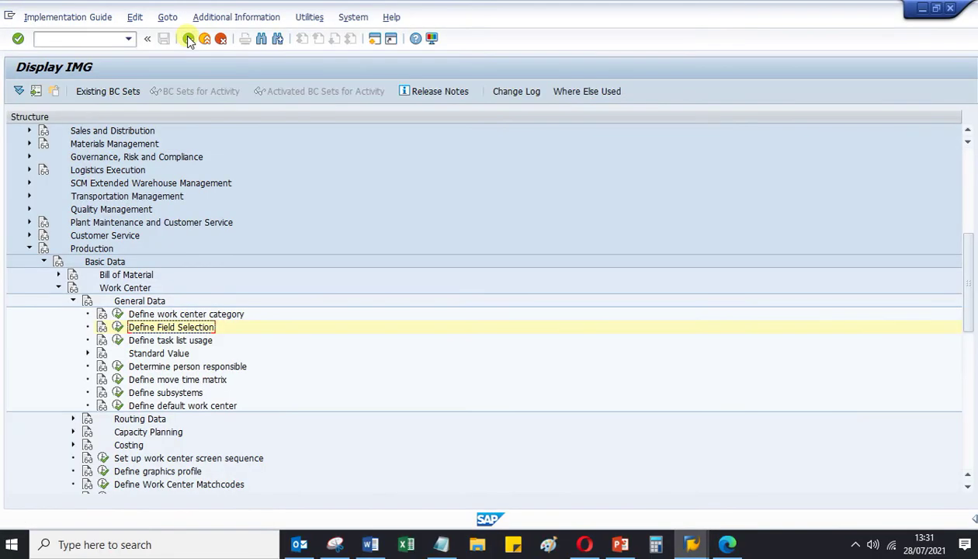
Step: Open the Define default work center activity under General Data for plant 0001 and work center category 0001
{"action": "left_click", "coordinate": [158, 407]}
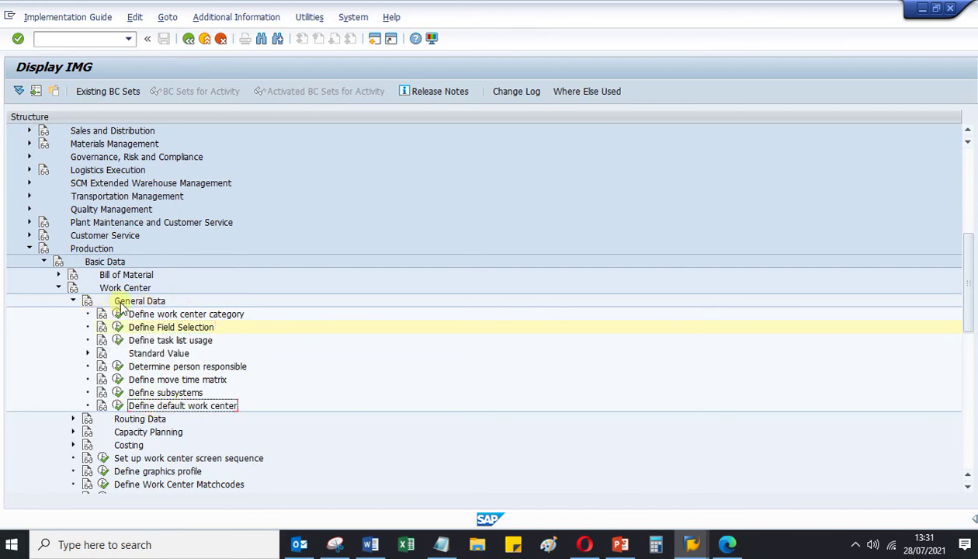
{"action": "left_click", "coordinate": [118, 406]}
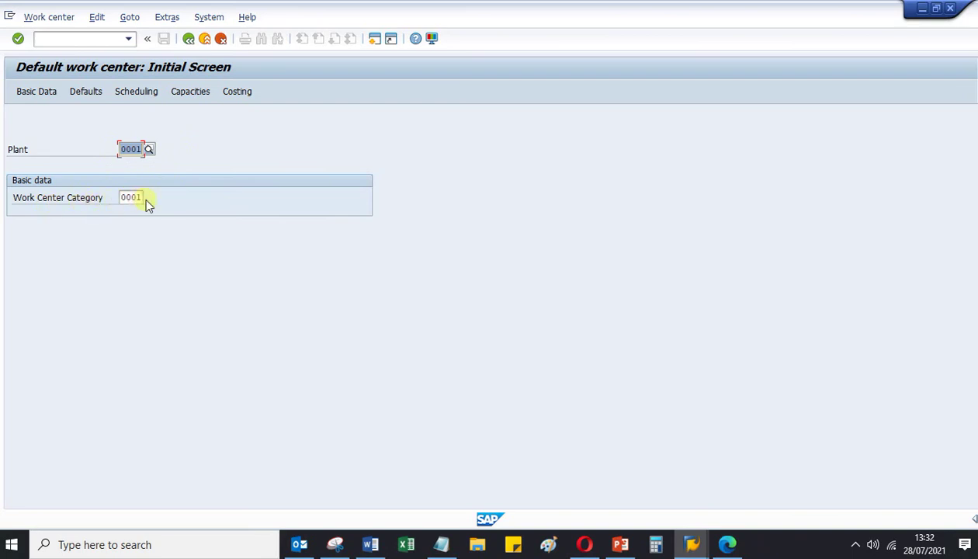
{"action": "key", "text": "Return"}
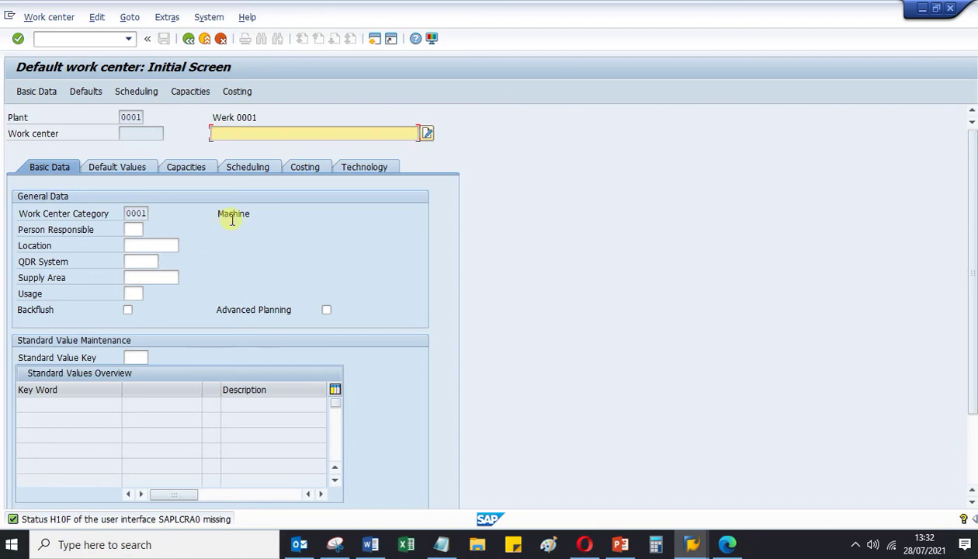
Step: Review the Location, Standard Value Key and Usage fields of the default work center, and try to go back
{"action": "left_click", "coordinate": [136, 250]}
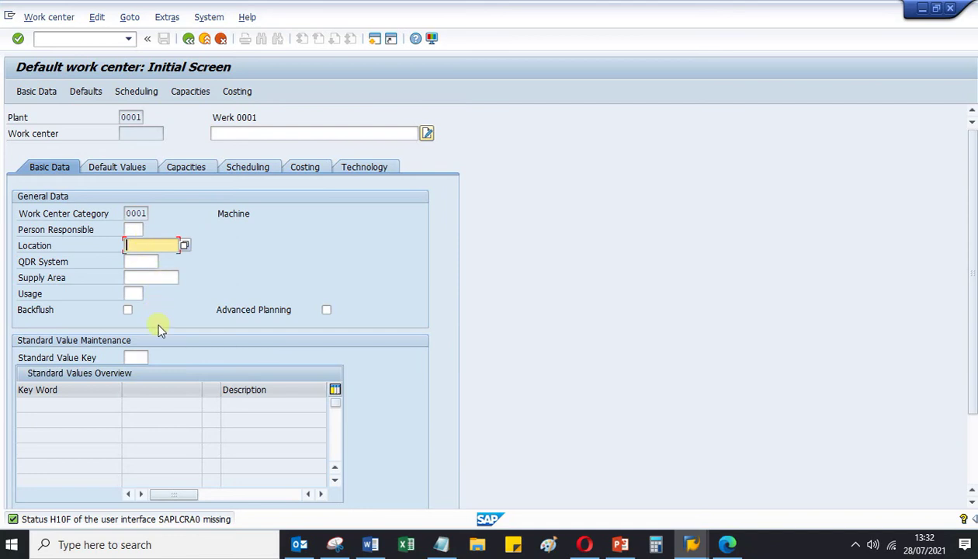
{"action": "left_click", "coordinate": [143, 358]}
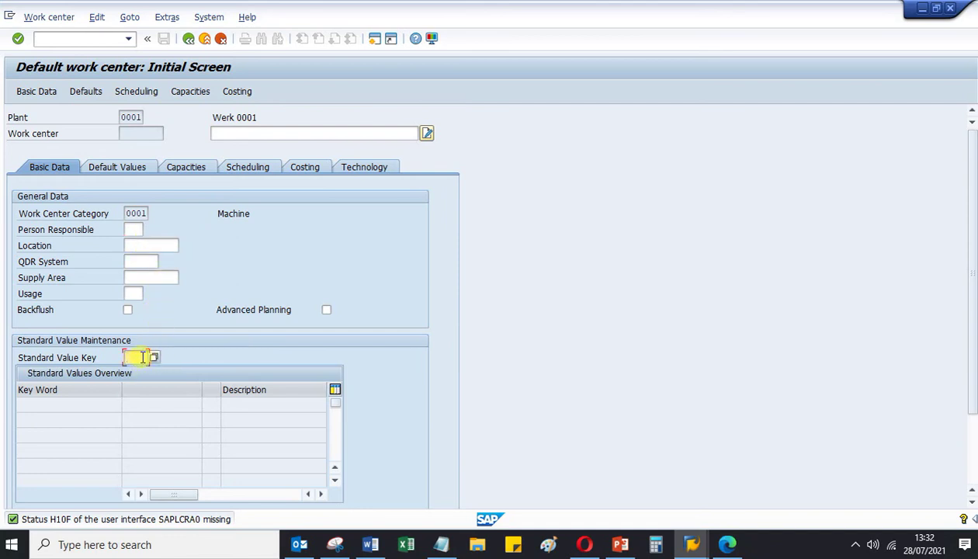
{"action": "left_click", "coordinate": [134, 246]}
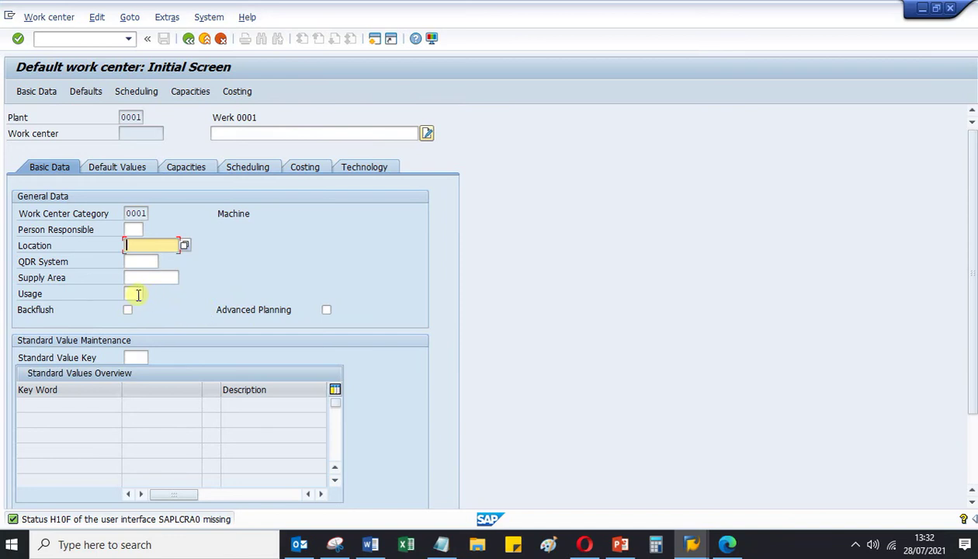
{"action": "left_click", "coordinate": [137, 294]}
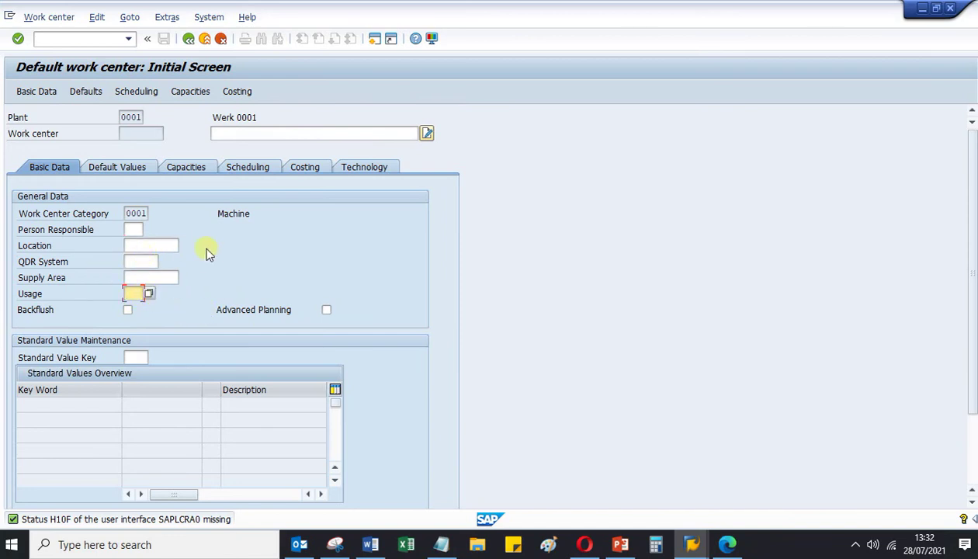
{"action": "left_click", "coordinate": [190, 40]}
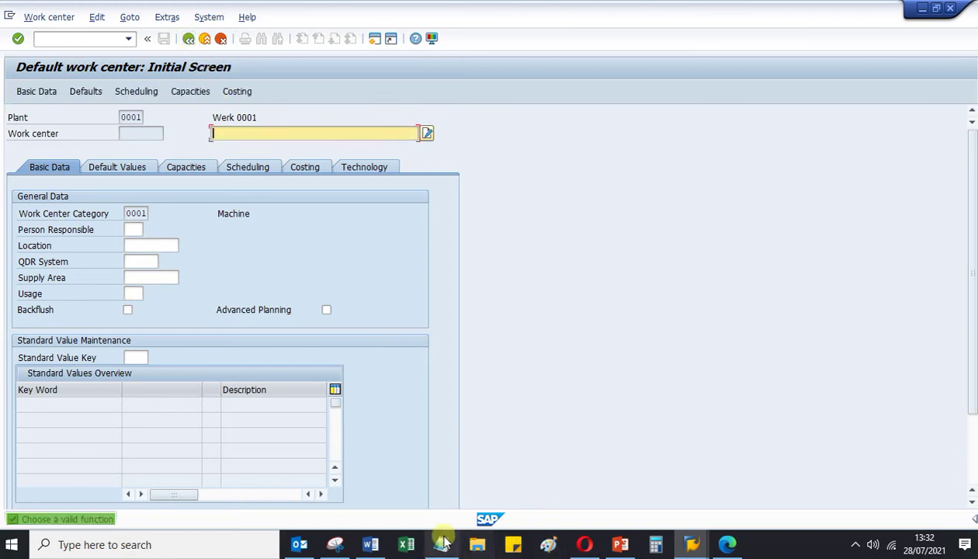
Step: Switch to the Word document to check the topic following Set Up Default / Reference Work Center, and return to the SAP session
{"action": "mouse_move", "coordinate": [376, 543]}
{"action": "left_click", "coordinate": [381, 485]}
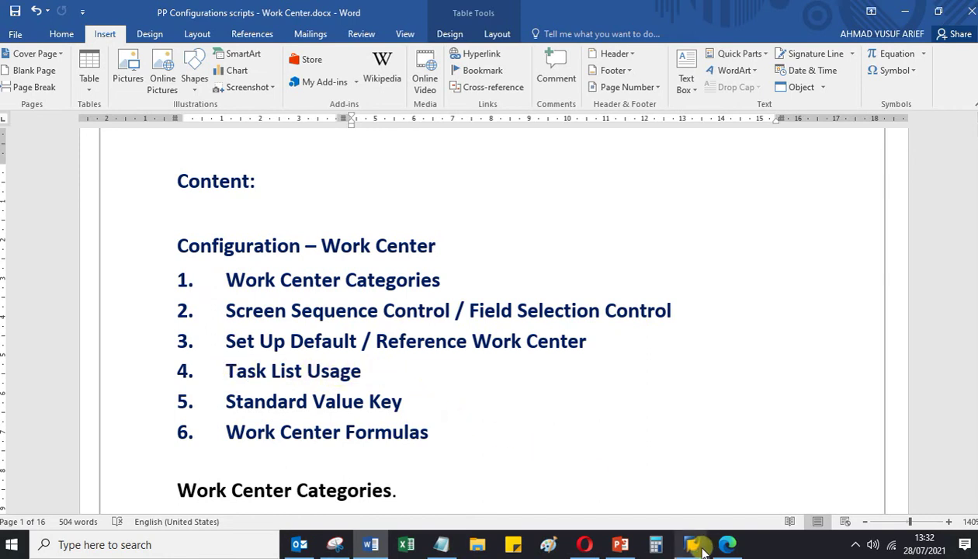
{"action": "mouse_move", "coordinate": [696, 544]}
{"action": "left_click", "coordinate": [677, 506]}
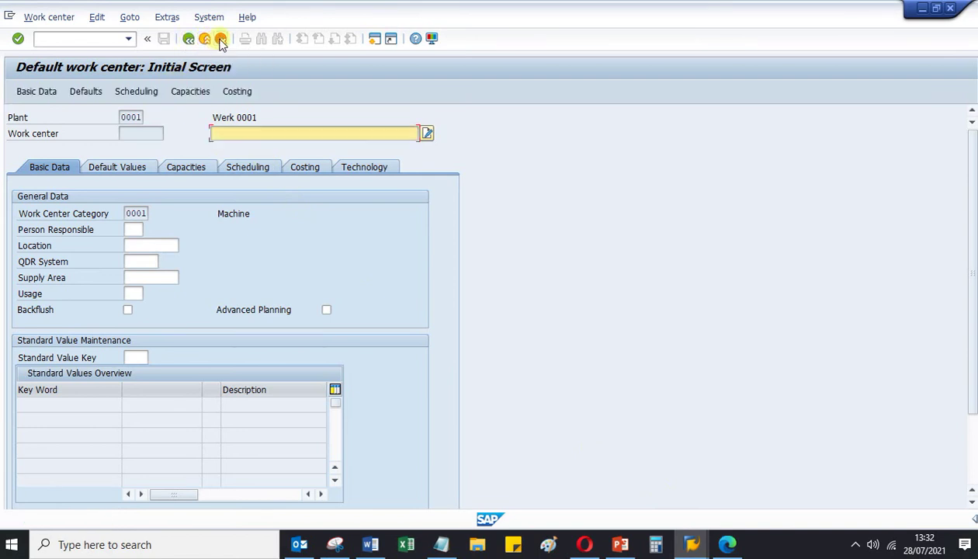
Step: Leave the default work center screen with /n and open the SAP Reference IMG through transaction spro
{"action": "left_click", "coordinate": [190, 90]}
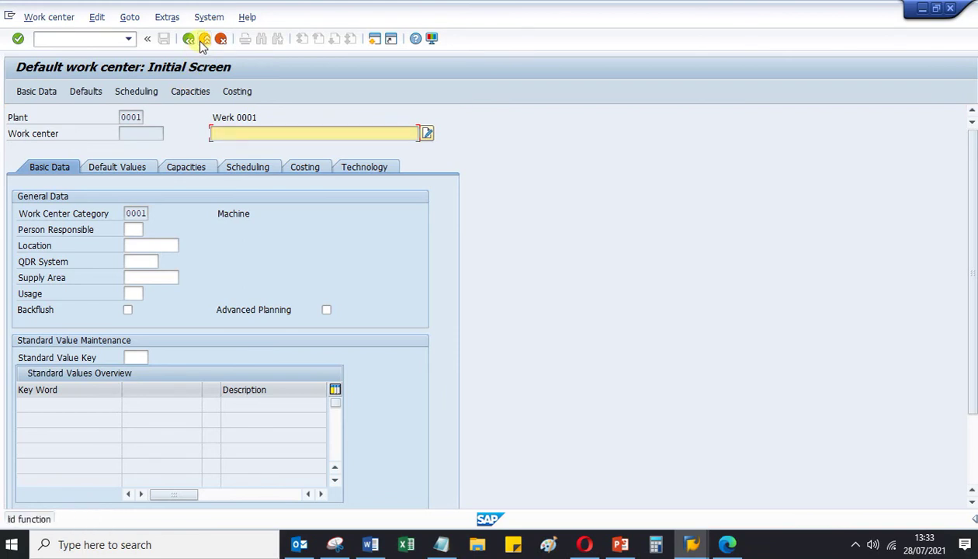
{"action": "left_click", "coordinate": [99, 44]}
{"action": "type", "text": "/"}
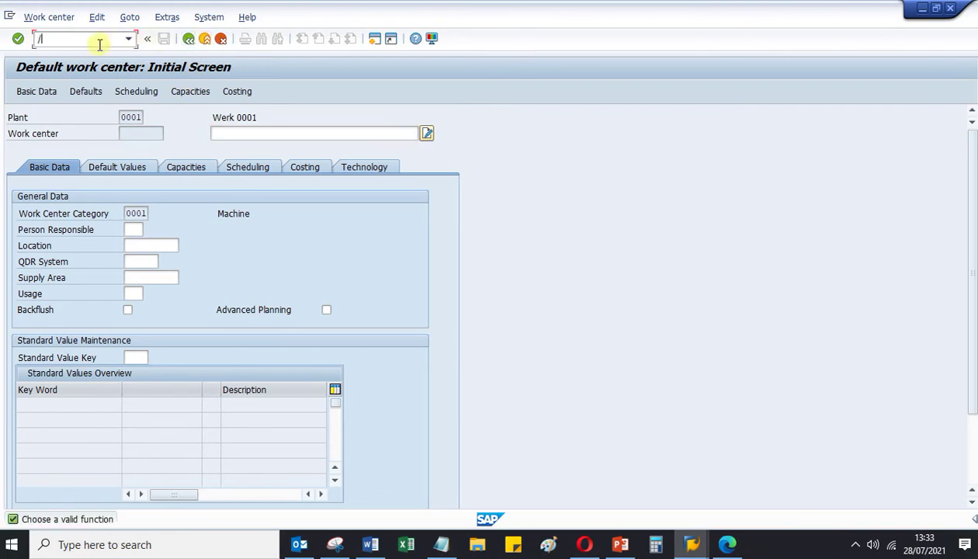
{"action": "type", "text": "n"}
{"action": "key", "text": "Return"}
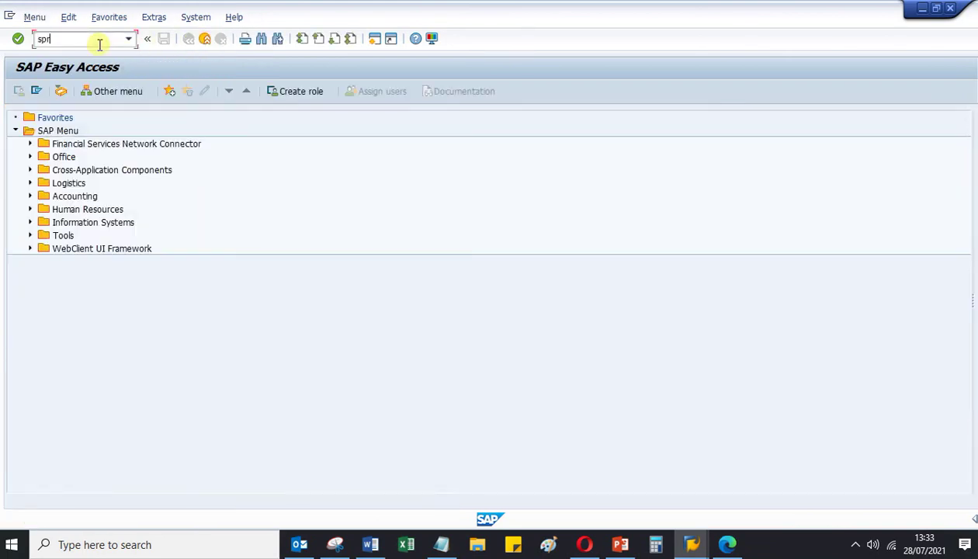
{"action": "type", "text": "spro"}
{"action": "key", "text": "Return"}
{"action": "left_click", "coordinate": [28, 90]}
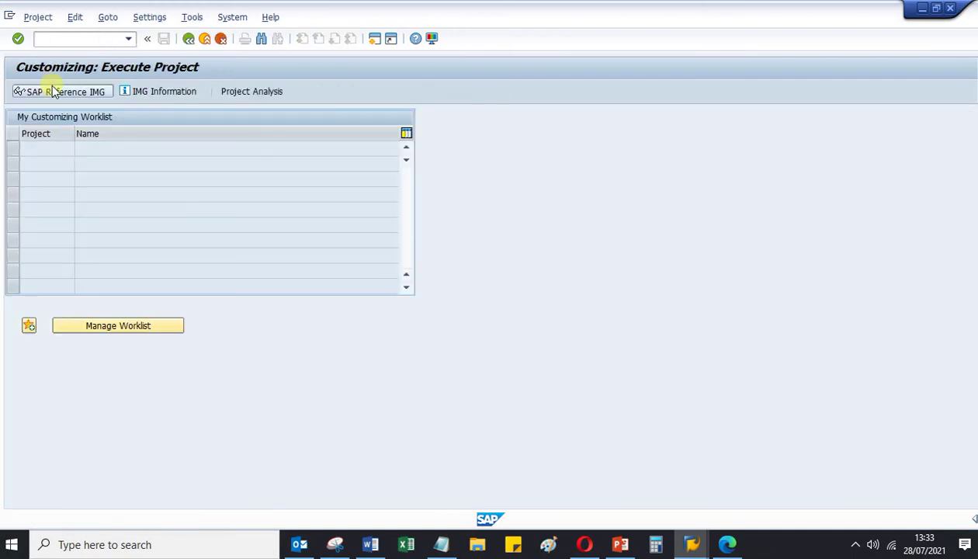
Step: Expand Production, Basic Data, Work Center and General Data in the IMG structure to show the work center activities
{"action": "scroll", "coordinate": [124, 428], "scroll_direction": "down", "scroll_amount": 3}
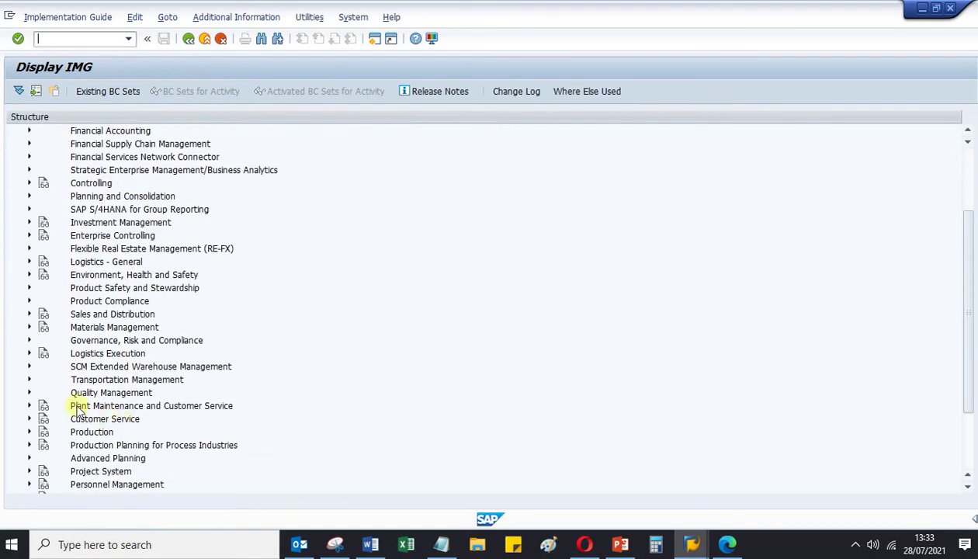
{"action": "scroll", "coordinate": [54, 411], "scroll_direction": "down", "scroll_amount": 1}
{"action": "left_click", "coordinate": [31, 368]}
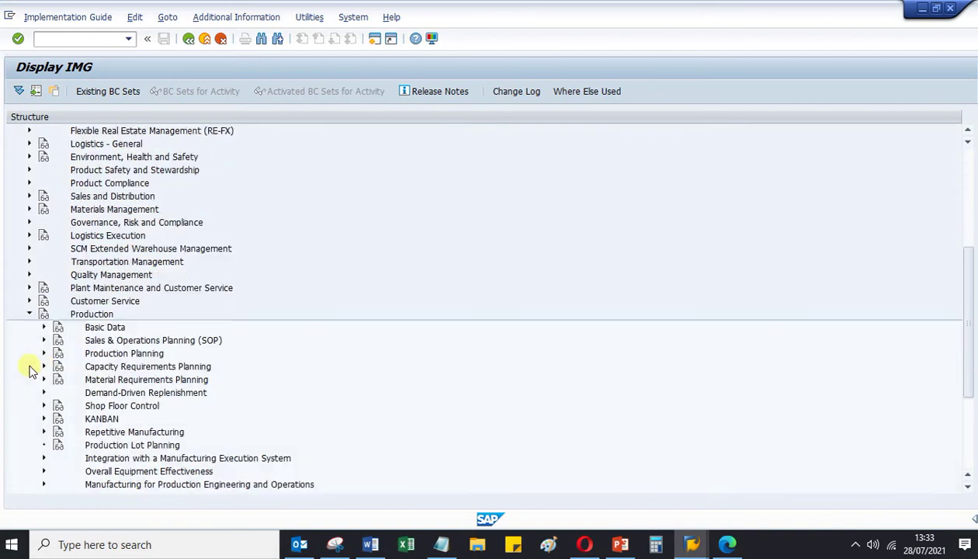
{"action": "left_click", "coordinate": [45, 328]}
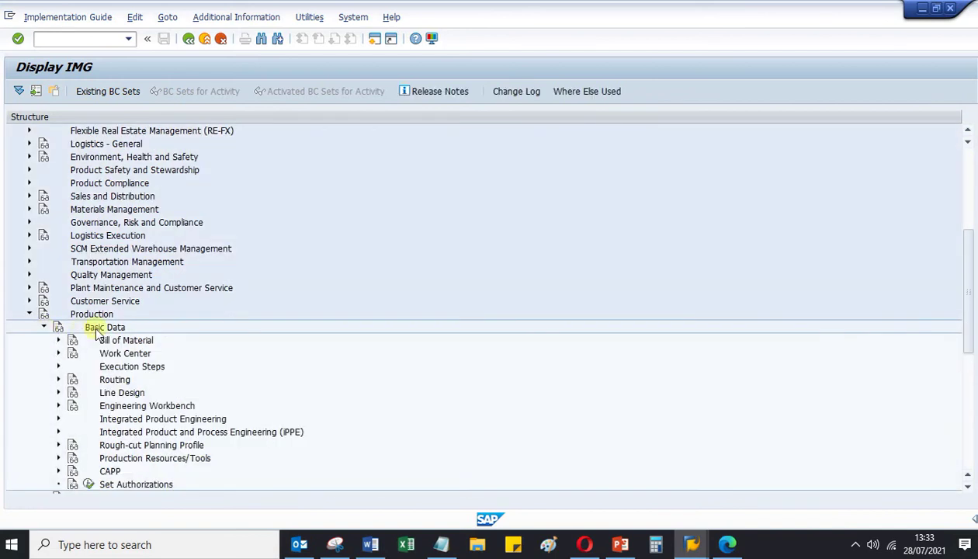
{"action": "left_click", "coordinate": [103, 288]}
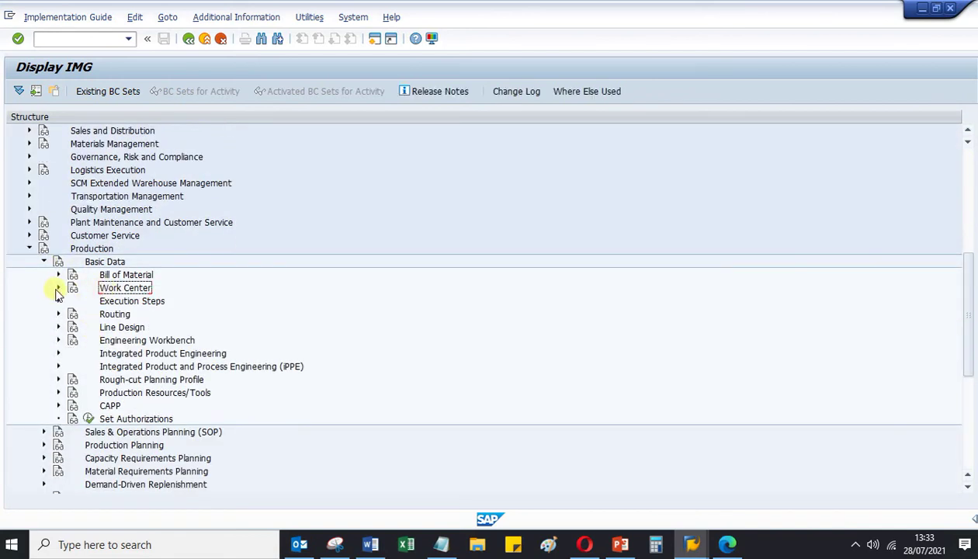
{"action": "left_click", "coordinate": [58, 288]}
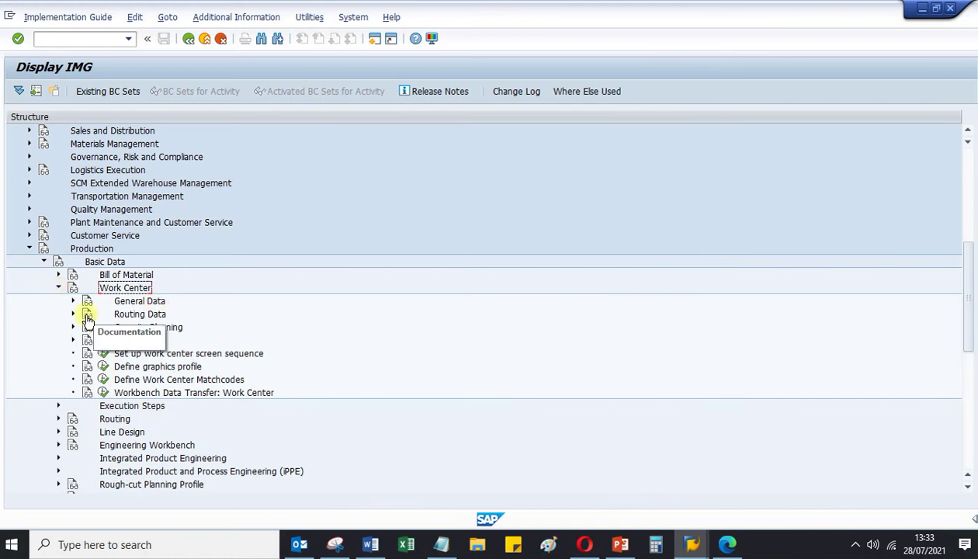
{"action": "scroll", "coordinate": [231, 295], "scroll_direction": "down", "scroll_amount": 2}
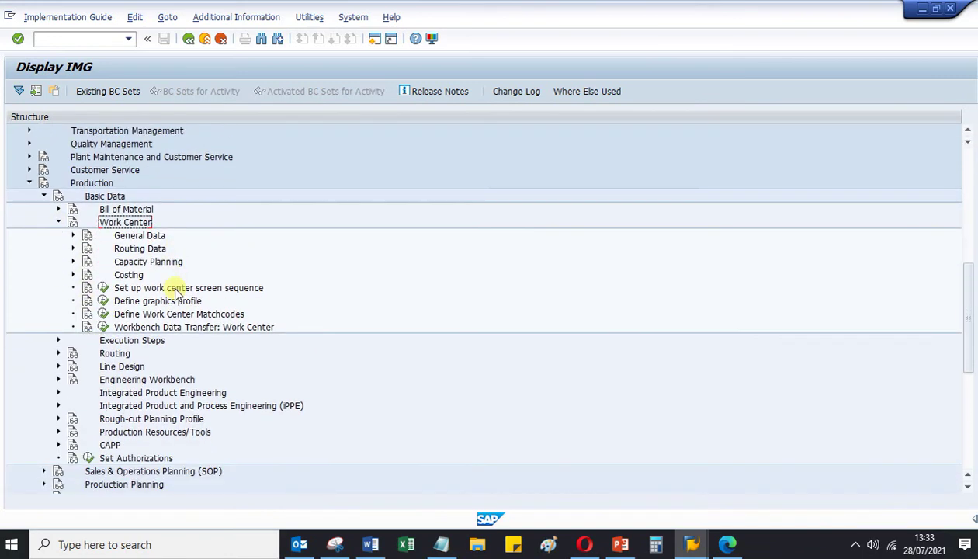
{"action": "scroll", "coordinate": [192, 263], "scroll_direction": "down", "scroll_amount": 2}
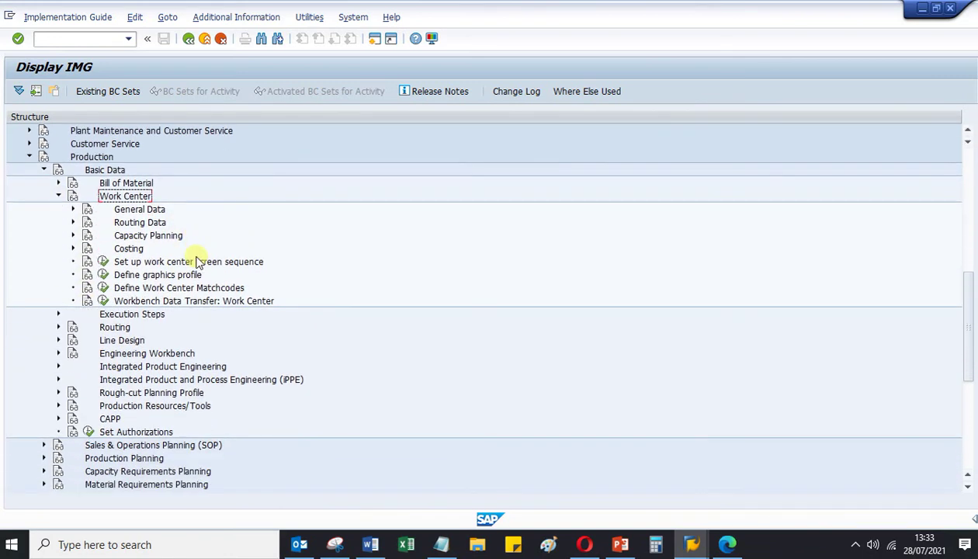
{"action": "left_click", "coordinate": [73, 209]}
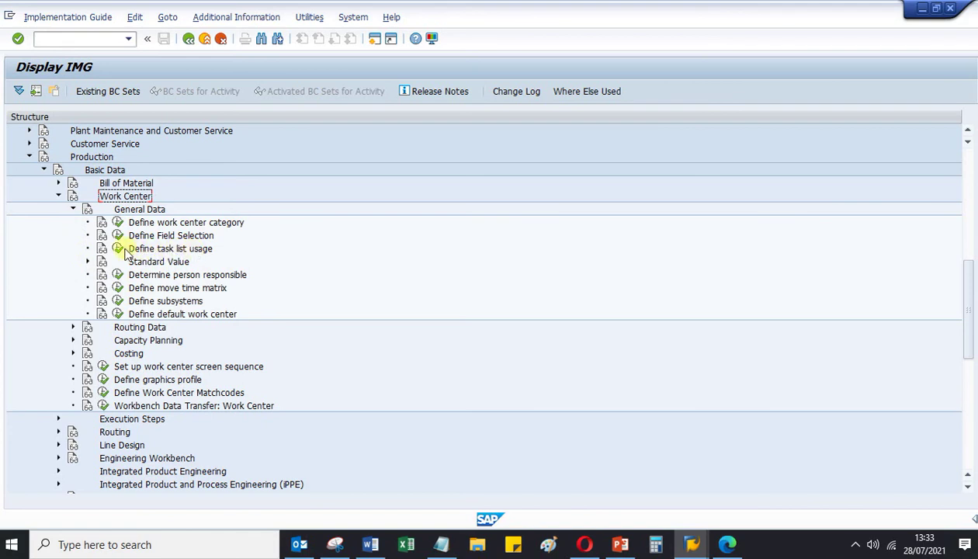
Step: Open the Define task list usage activity and display the task list types assigned to usage 001 (only routings)
{"action": "left_click", "coordinate": [117, 248]}
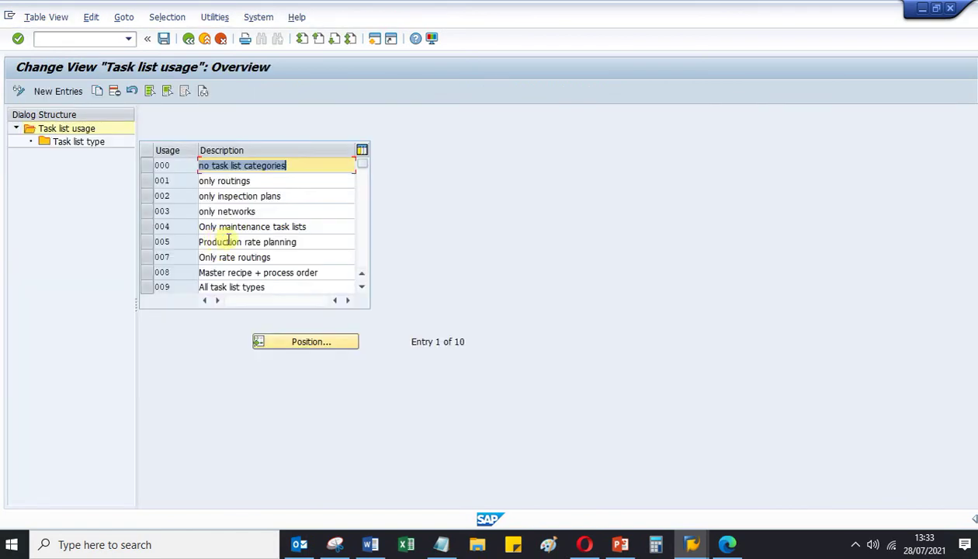
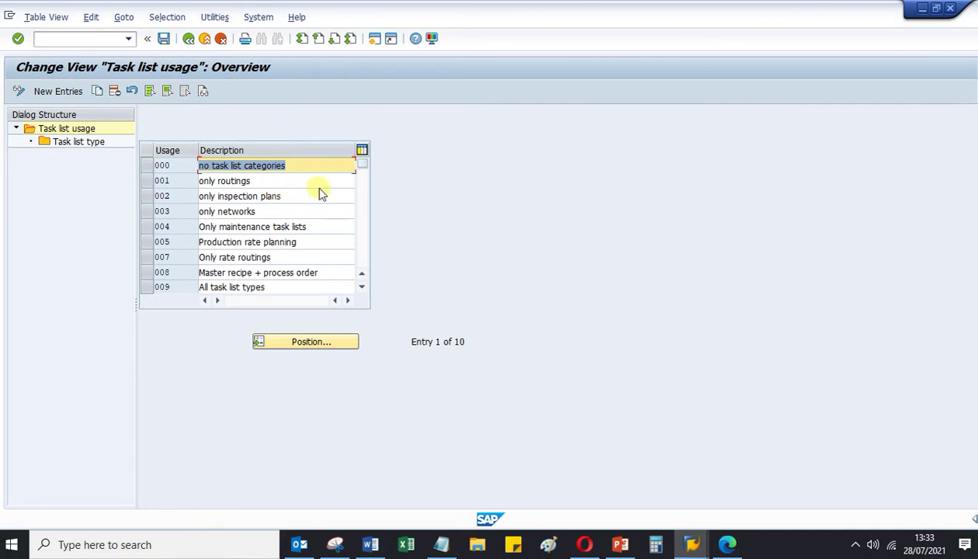
{"action": "left_click", "coordinate": [71, 142]}
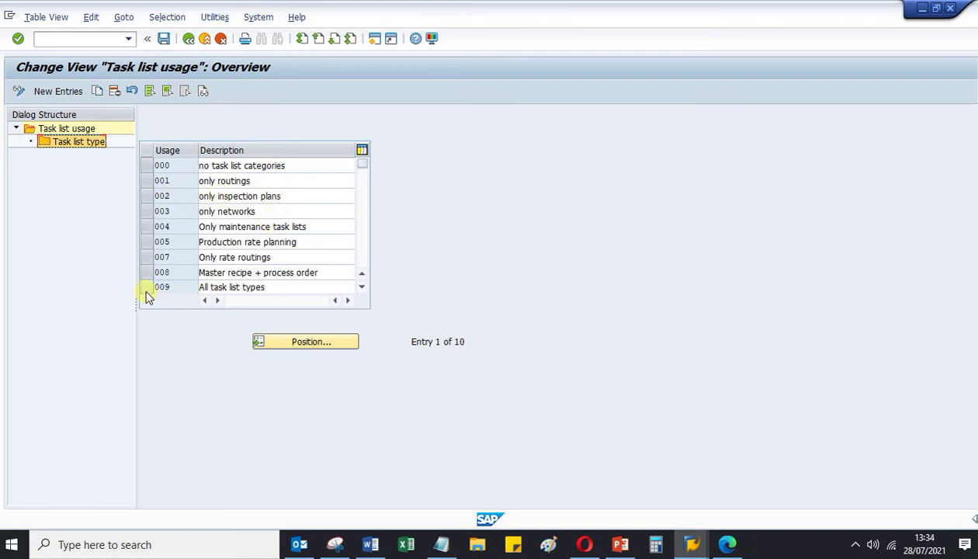
{"action": "left_click", "coordinate": [155, 181]}
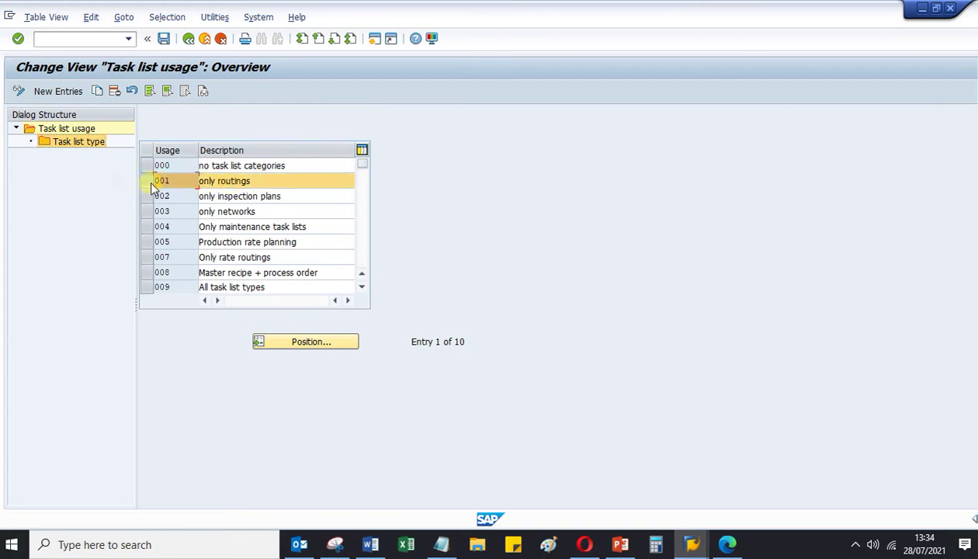
{"action": "double_click", "coordinate": [83, 142]}
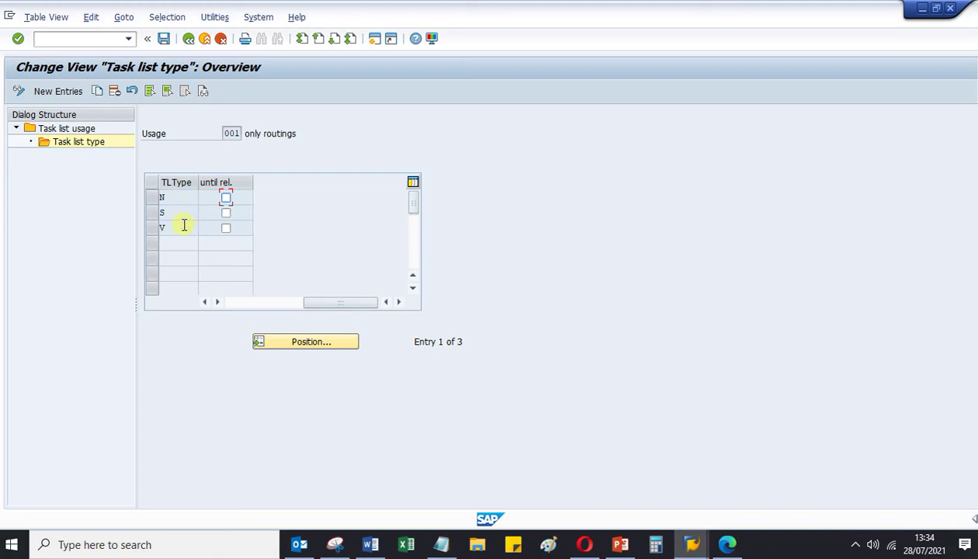
Step: Return to the usage overview and display the task list types assigned to usage 009 (All task list types)
{"action": "left_click", "coordinate": [187, 39]}
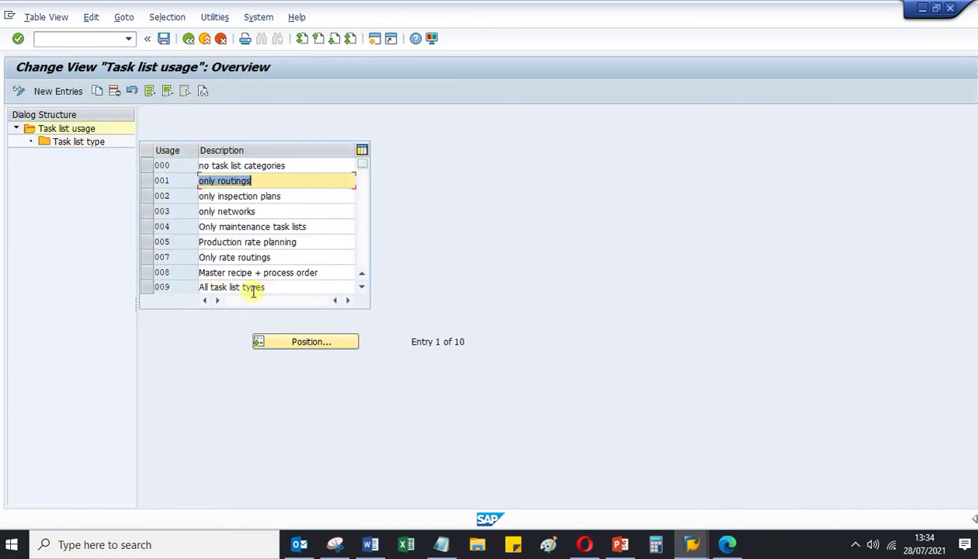
{"action": "left_click", "coordinate": [147, 295]}
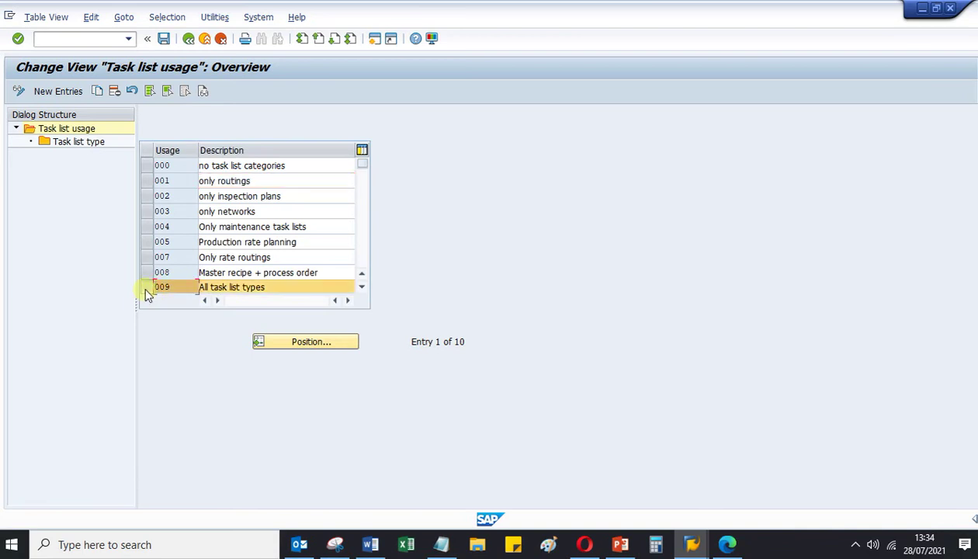
{"action": "left_click", "coordinate": [91, 145]}
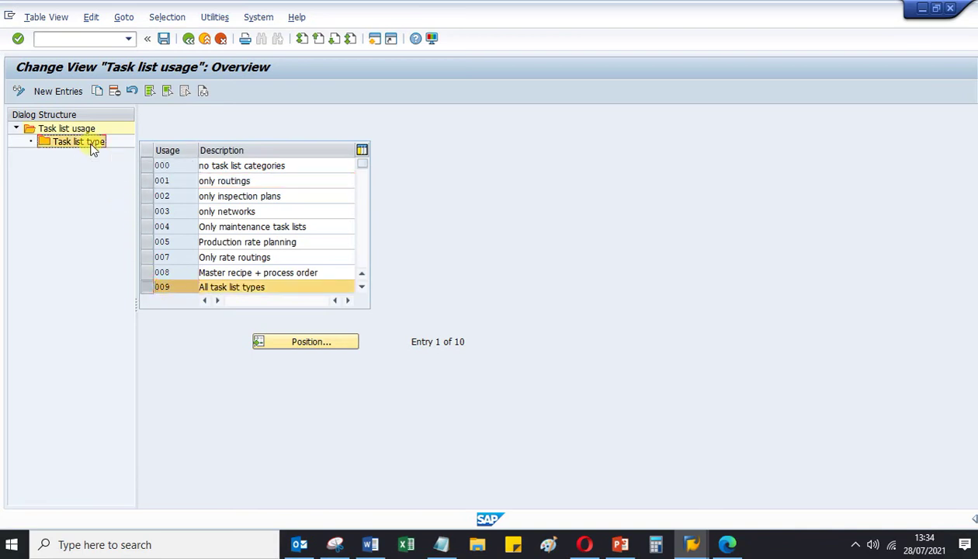
{"action": "double_click", "coordinate": [91, 145]}
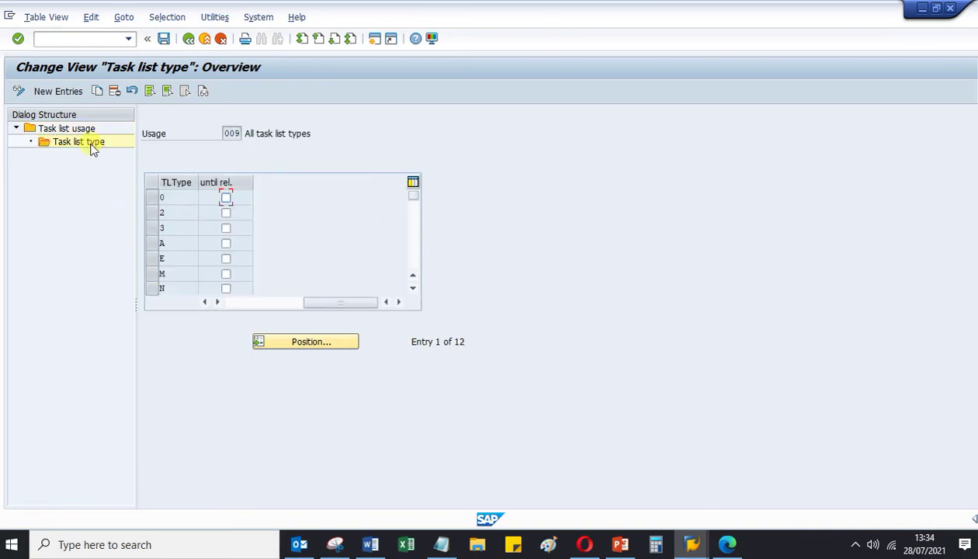
{"action": "left_click", "coordinate": [178, 213]}
Step: Switch to the Create Work Center session and review the possible entries for Usage, highlighting 009, without choosing one
{"action": "left_click", "coordinate": [690, 544]}
{"action": "left_click", "coordinate": [733, 518]}
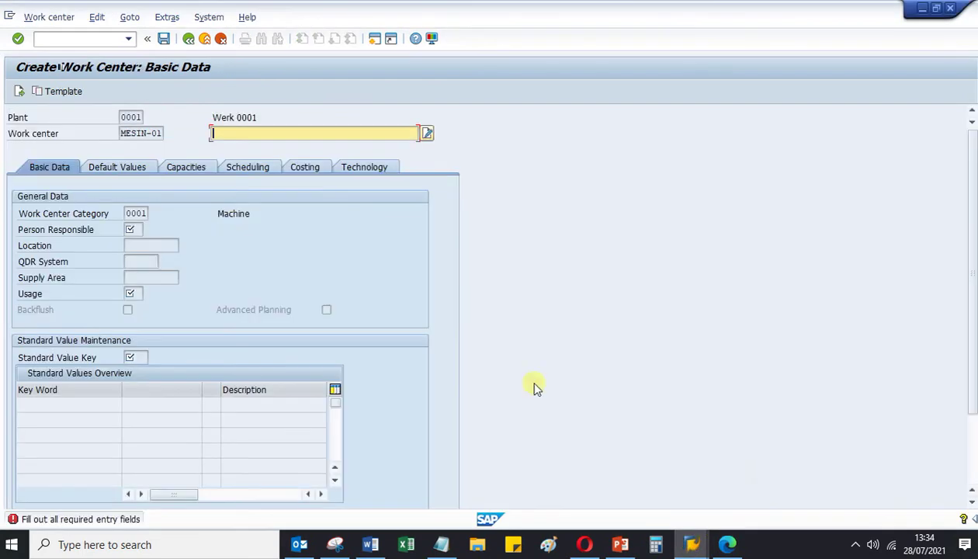
{"action": "left_click", "coordinate": [130, 294]}
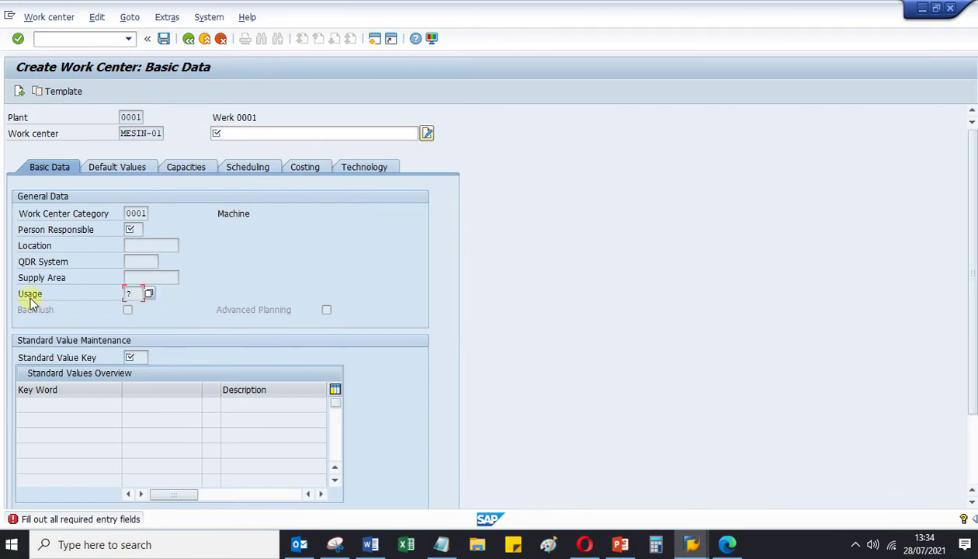
{"action": "left_click", "coordinate": [149, 294]}
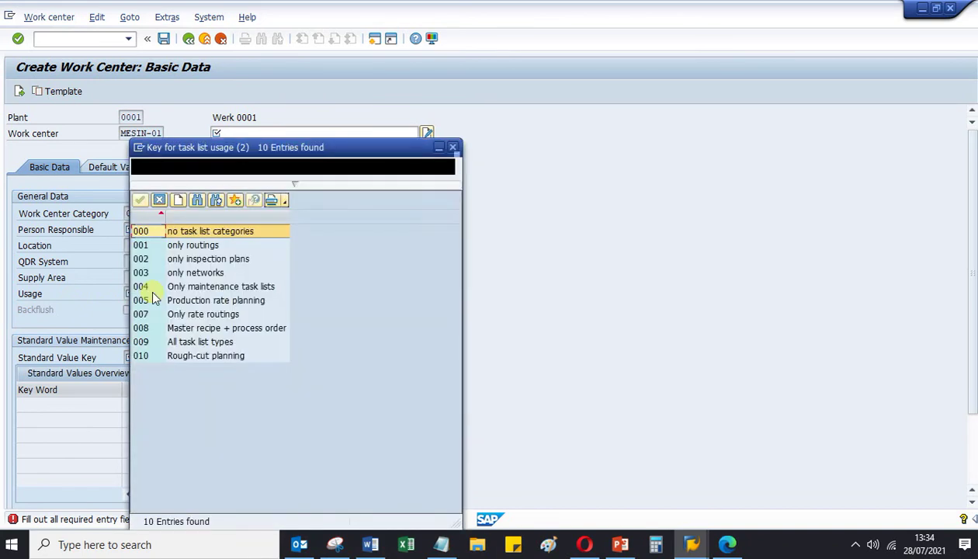
{"action": "left_click_drag", "start_coordinate": [267, 149], "coordinate": [401, 109]}
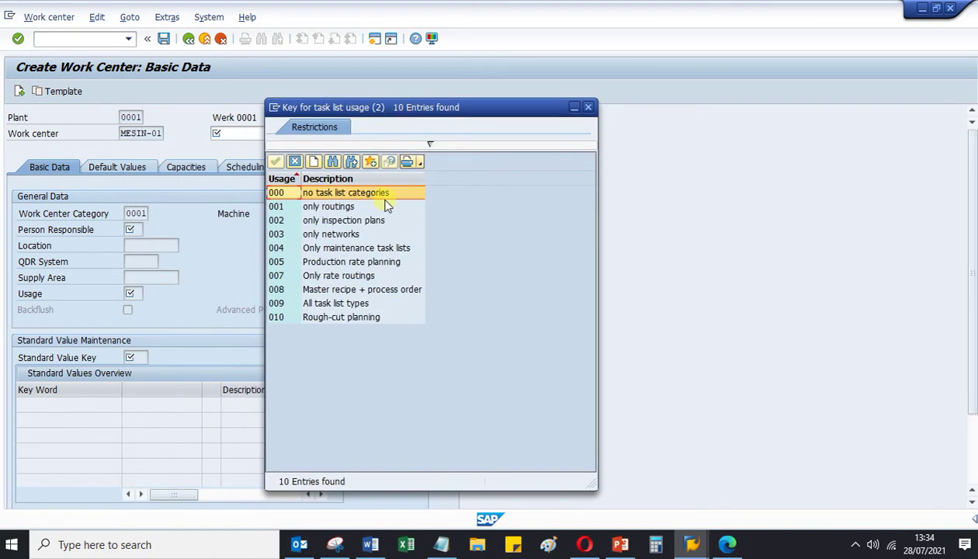
{"action": "left_click", "coordinate": [289, 303]}
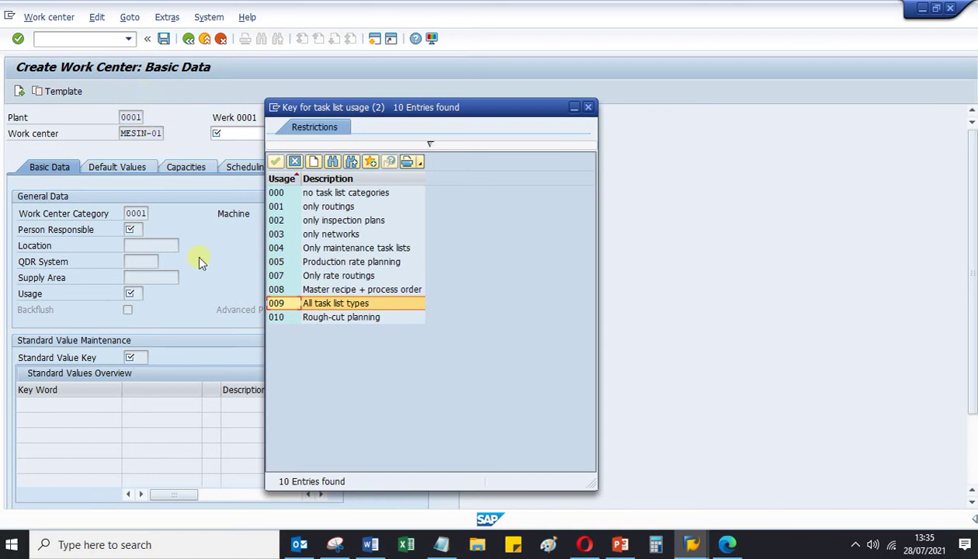
{"action": "left_click", "coordinate": [588, 107]}
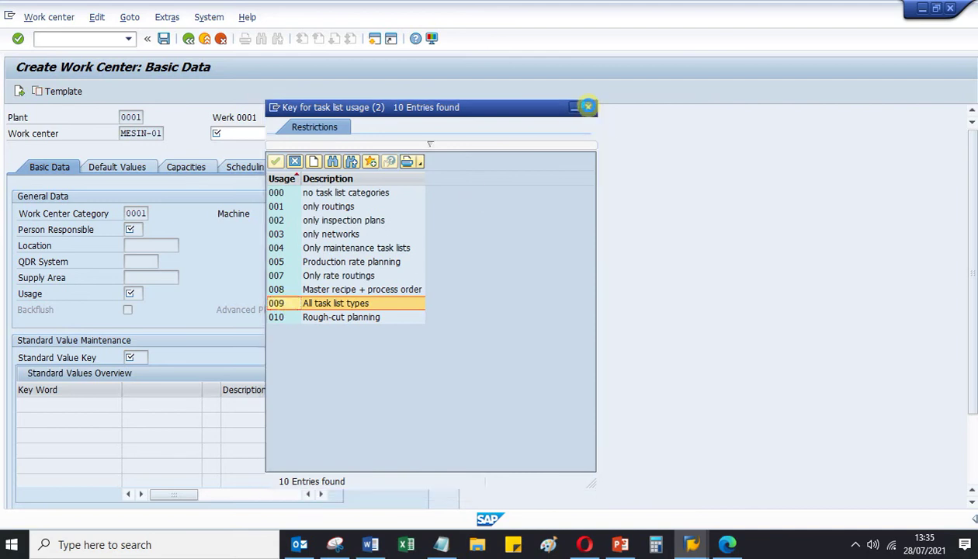
Step: Switch back to the task list type session and look up the descriptions of types N and 2, leaving the assigned values as they are
{"action": "left_click", "coordinate": [685, 545]}
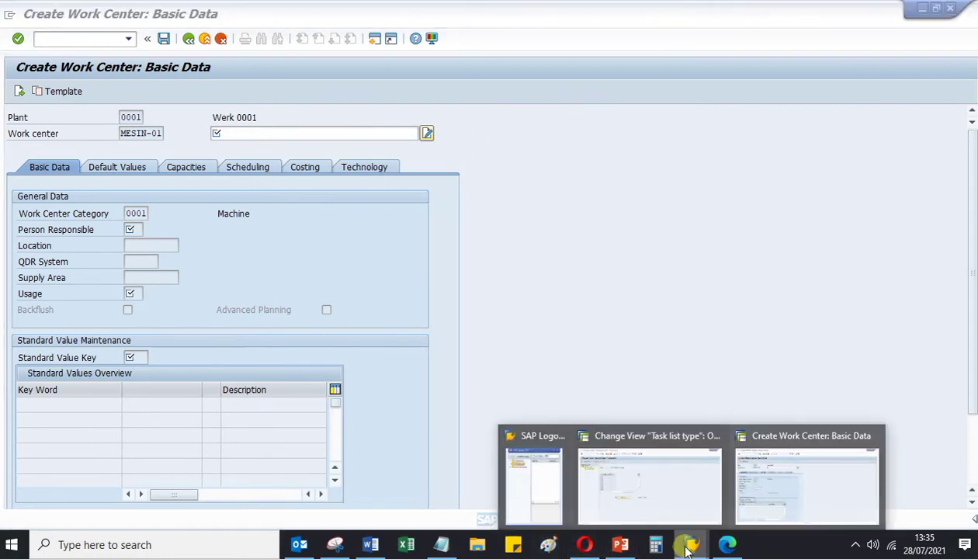
{"action": "left_click", "coordinate": [655, 502]}
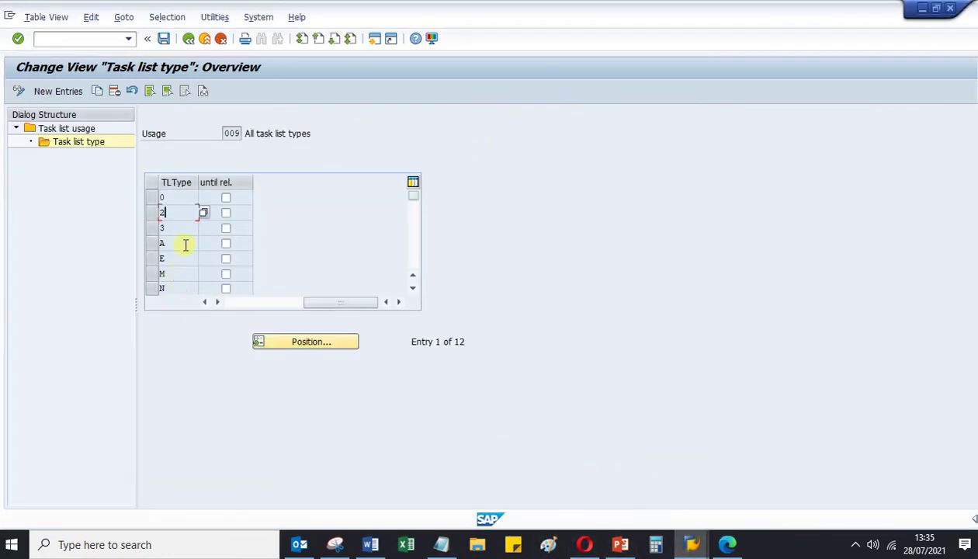
{"action": "left_click", "coordinate": [180, 288]}
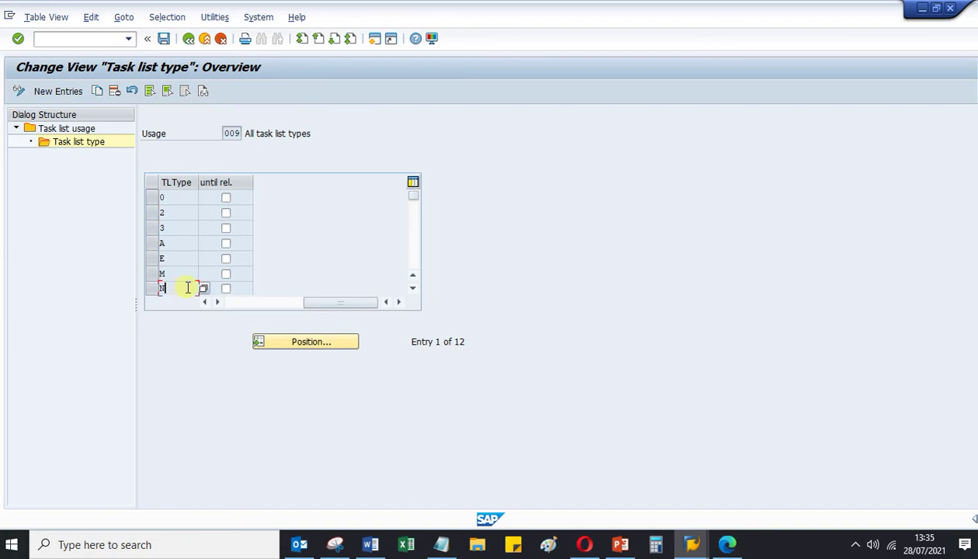
{"action": "left_click", "coordinate": [202, 292]}
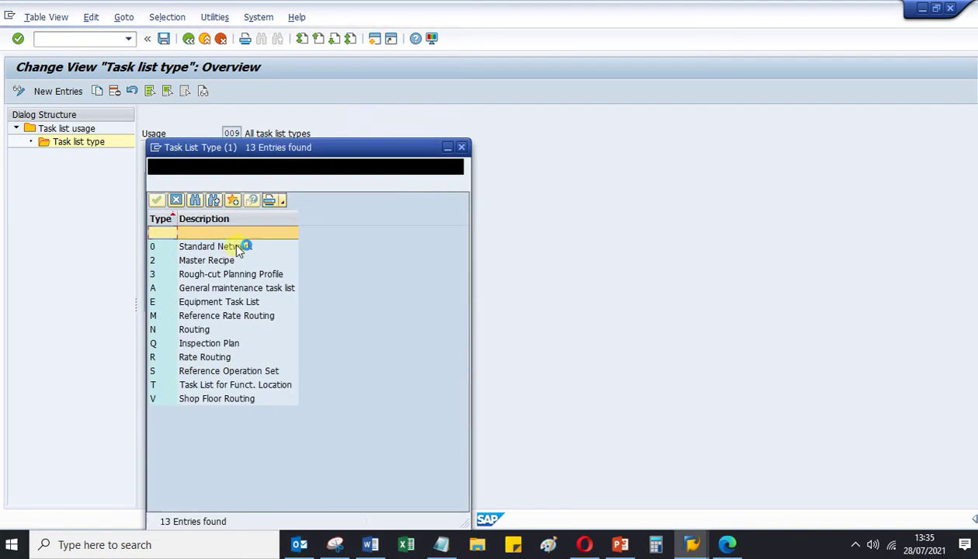
{"action": "left_click", "coordinate": [196, 333]}
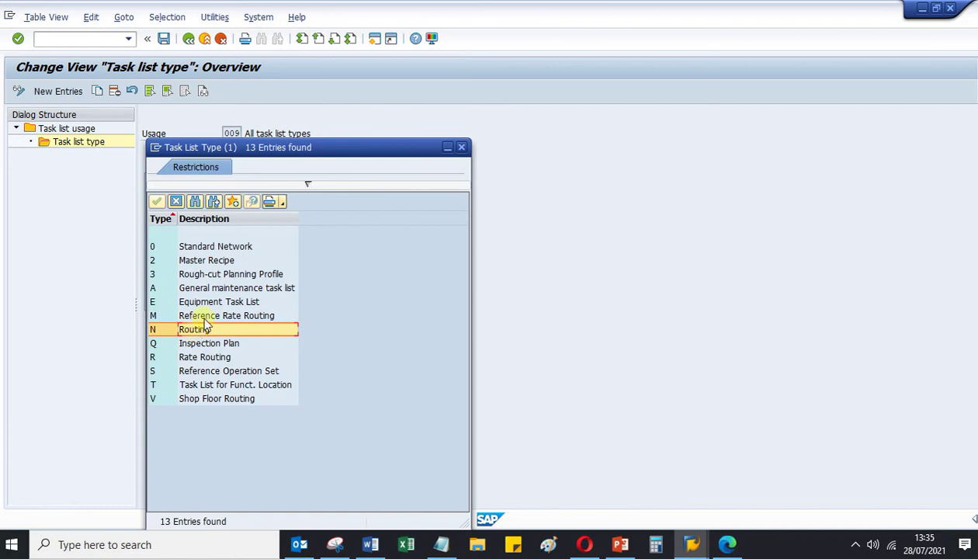
{"action": "left_click", "coordinate": [163, 264]}
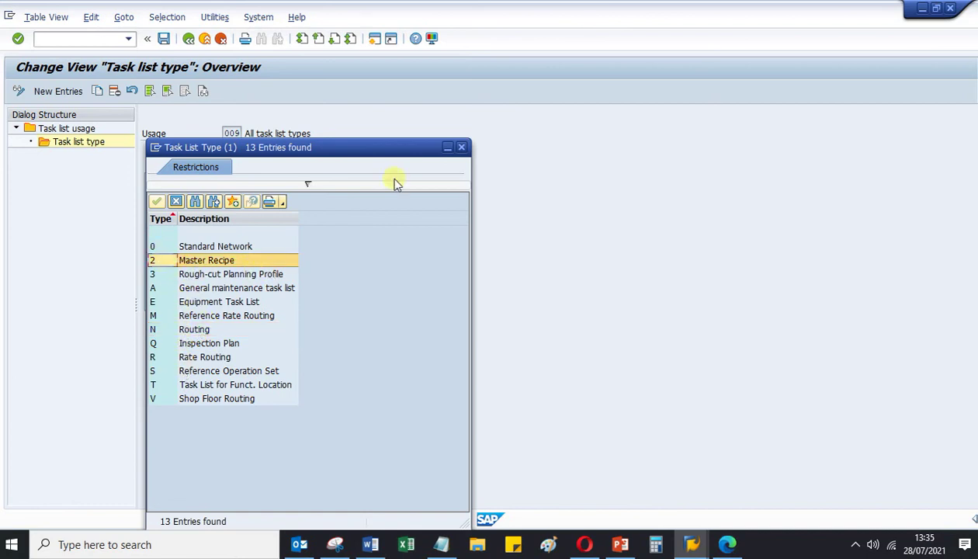
{"action": "left_click", "coordinate": [461, 147]}
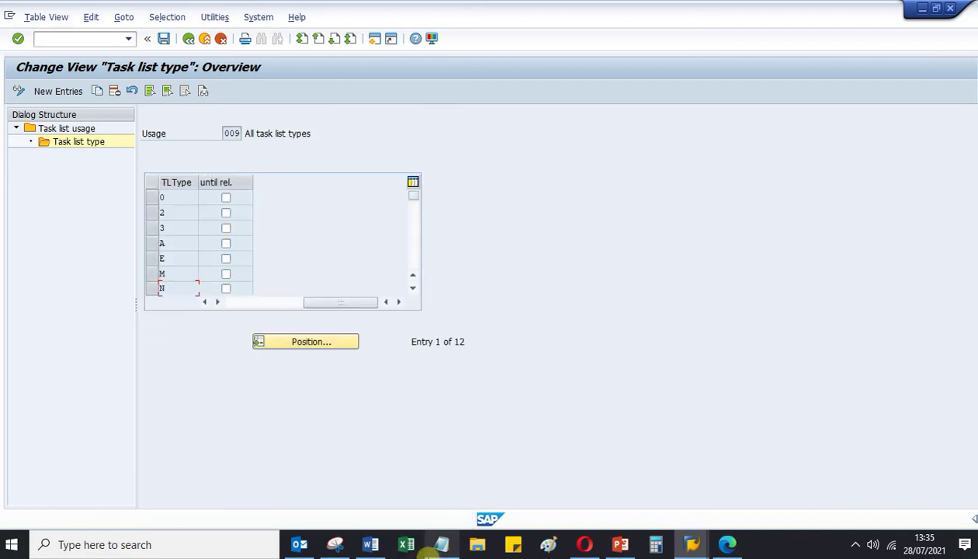
Step: Check the configuration topics in the Work Center document in Word, and return to the SAP task list type session
{"action": "left_click", "coordinate": [373, 545]}
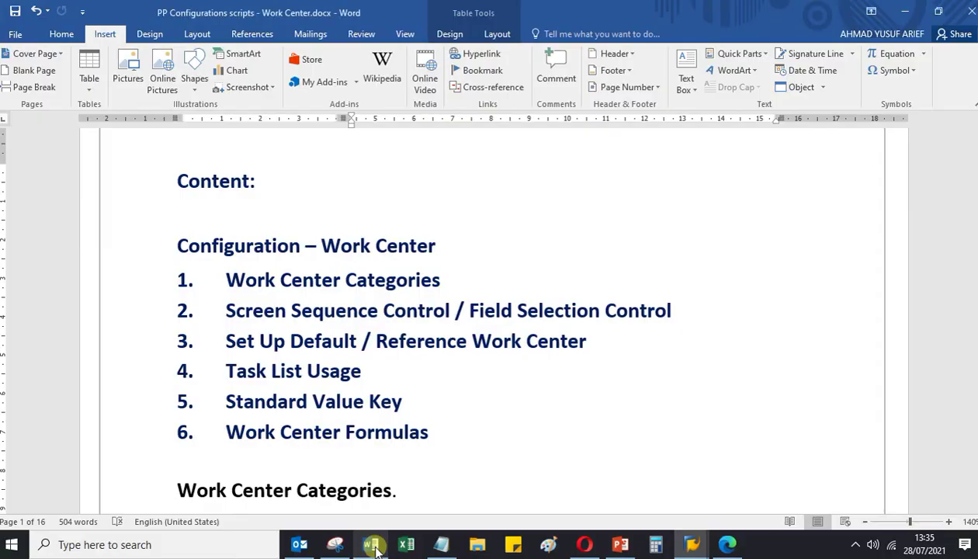
{"action": "left_click", "coordinate": [416, 404]}
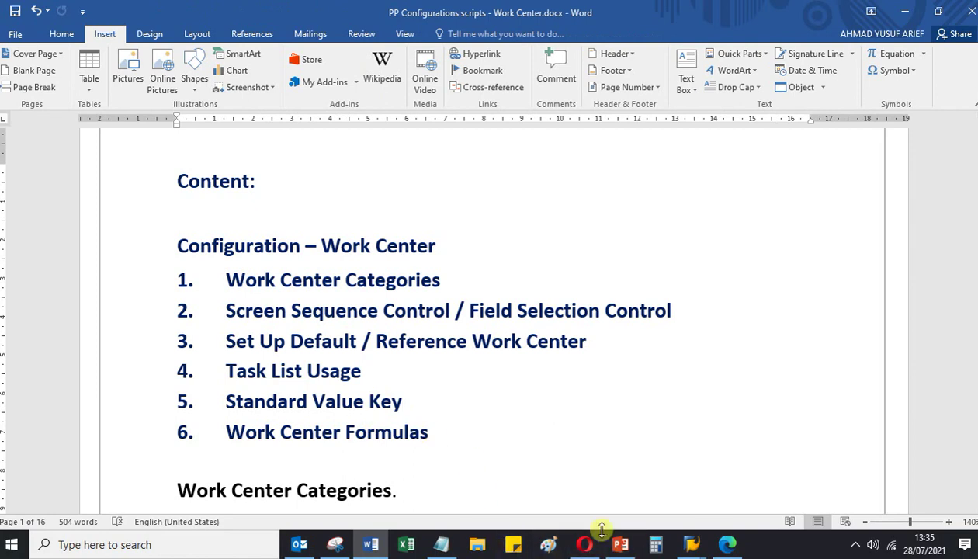
{"action": "left_click", "coordinate": [691, 547]}
{"action": "left_click", "coordinate": [665, 499]}
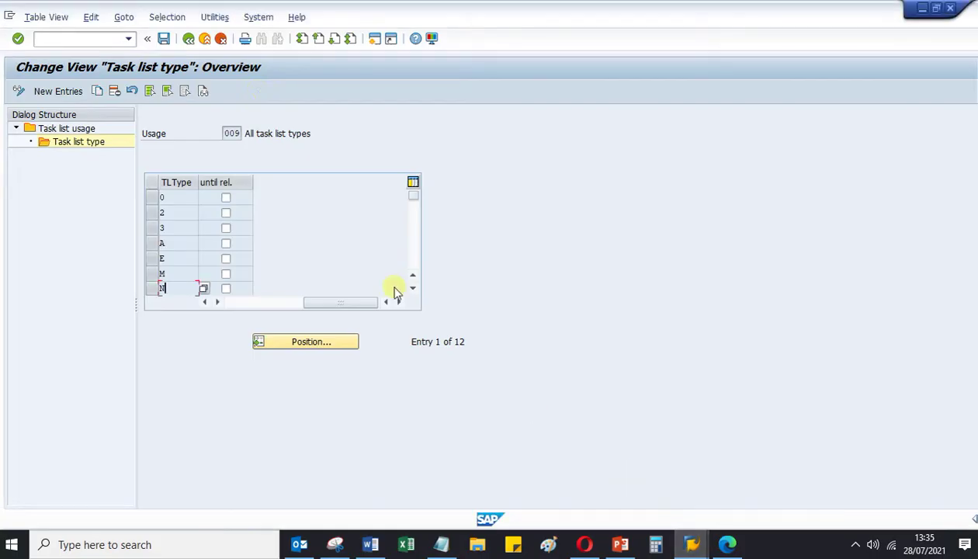
Step: Go back to the IMG structure and open the Define Parameters activity under Work Center > General Data > Standard Value
{"action": "left_click", "coordinate": [188, 39]}
{"action": "left_click", "coordinate": [188, 39]}
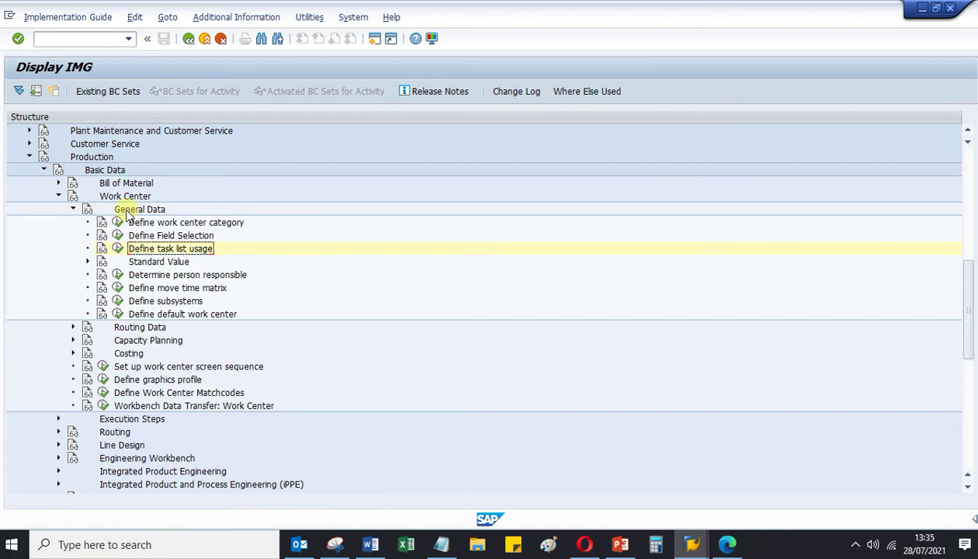
{"action": "left_click", "coordinate": [152, 263]}
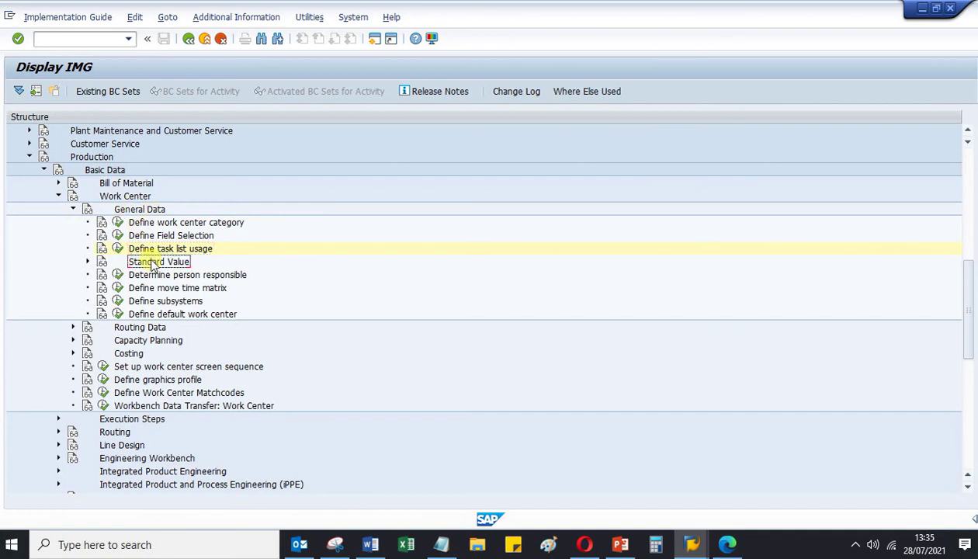
{"action": "left_click", "coordinate": [89, 262]}
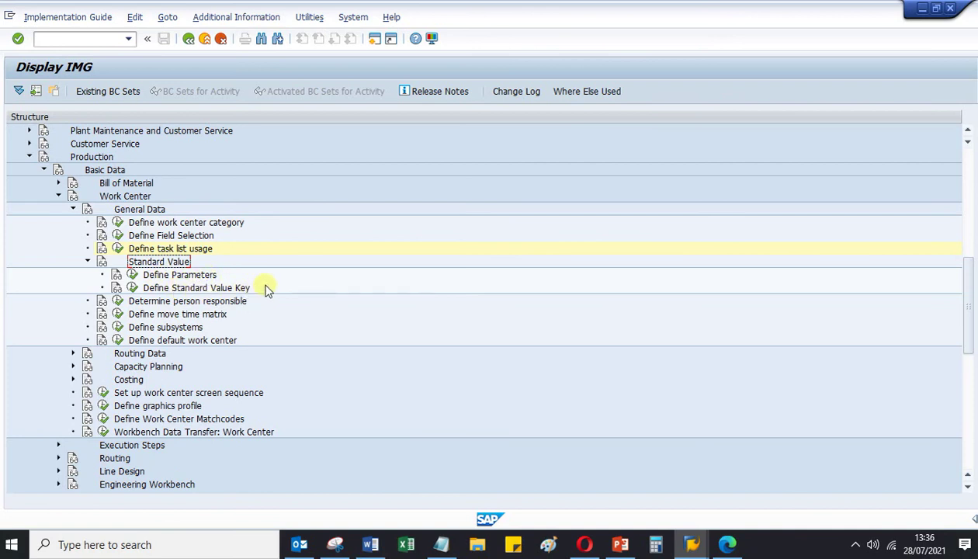
{"action": "left_click", "coordinate": [133, 278]}
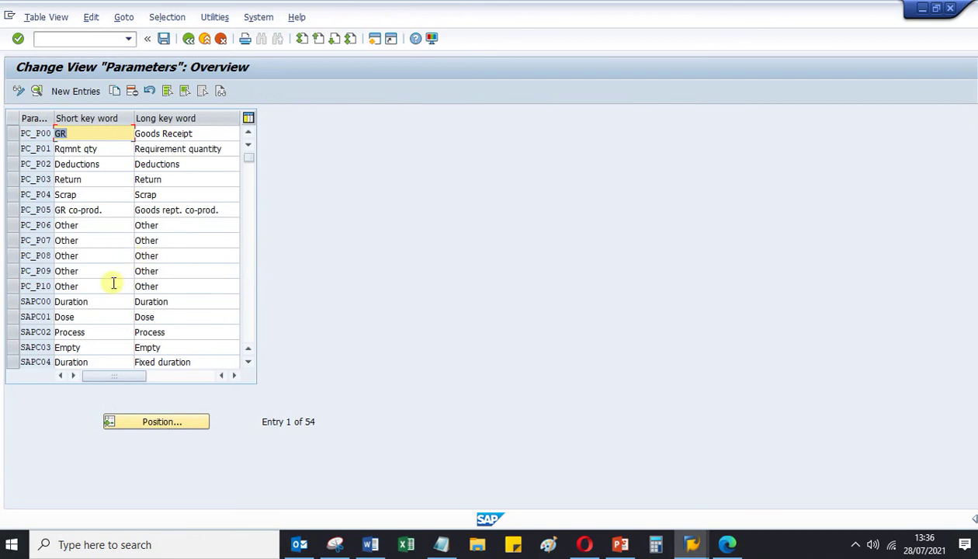
Step: Find parameter SAP_01 (Setup) in the overview and display its details, checking the Dimension attribute
{"action": "scroll", "coordinate": [97, 297], "scroll_direction": "down", "scroll_amount": 4}
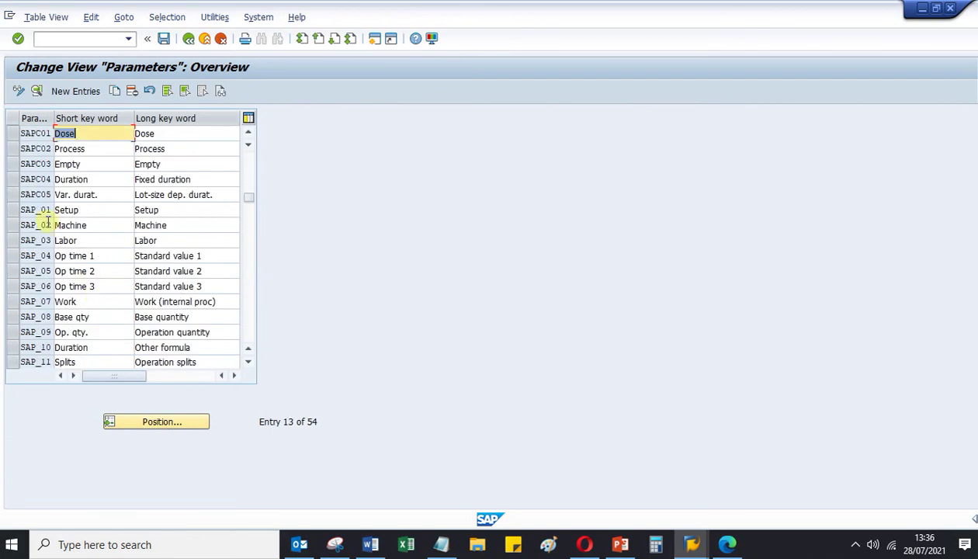
{"action": "left_click", "coordinate": [16, 211]}
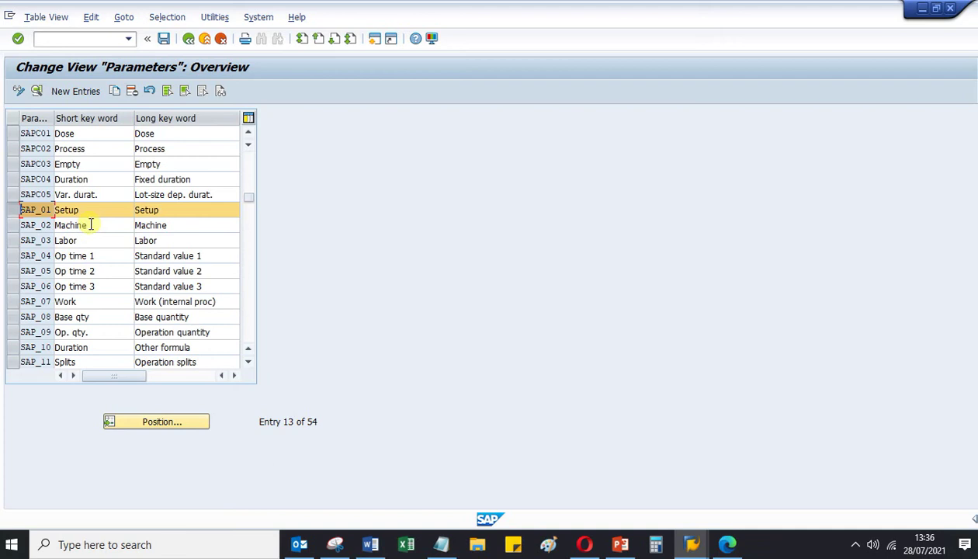
{"action": "double_click", "coordinate": [37, 209]}
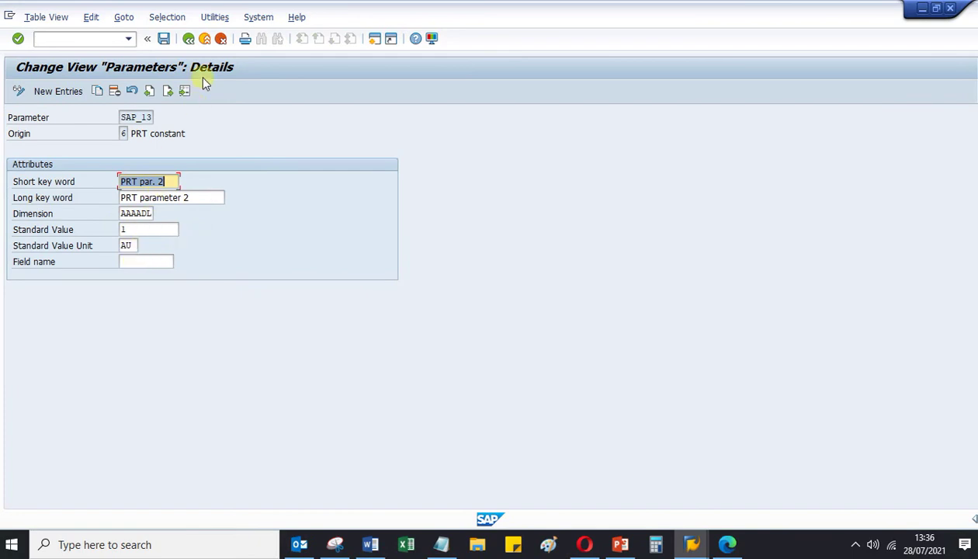
{"action": "left_click", "coordinate": [188, 40]}
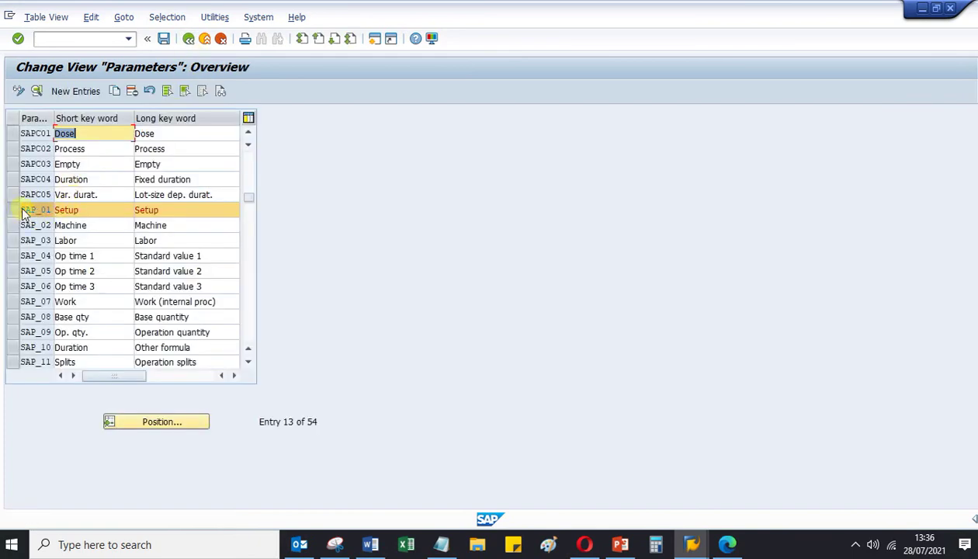
{"action": "left_click", "coordinate": [121, 17]}
{"action": "left_click", "coordinate": [124, 37]}
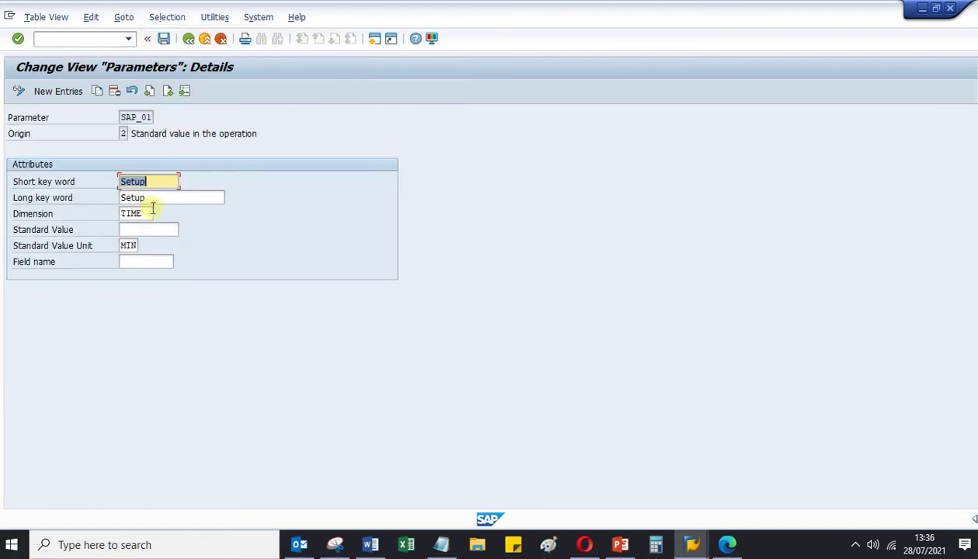
{"action": "left_click", "coordinate": [149, 213]}
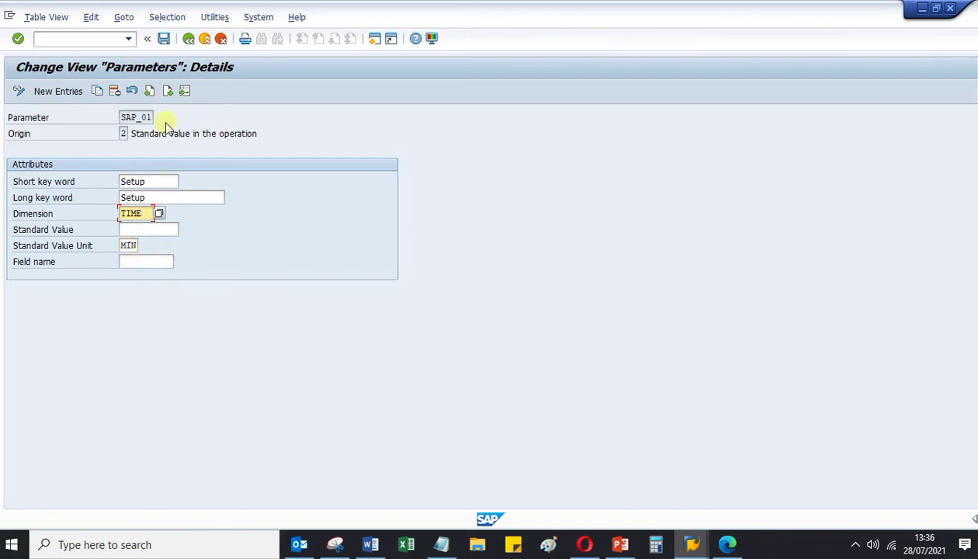
Step: Return to the IMG structure, open the Define Standard Value Key activity, and widen the standard value key column
{"action": "left_click", "coordinate": [188, 40]}
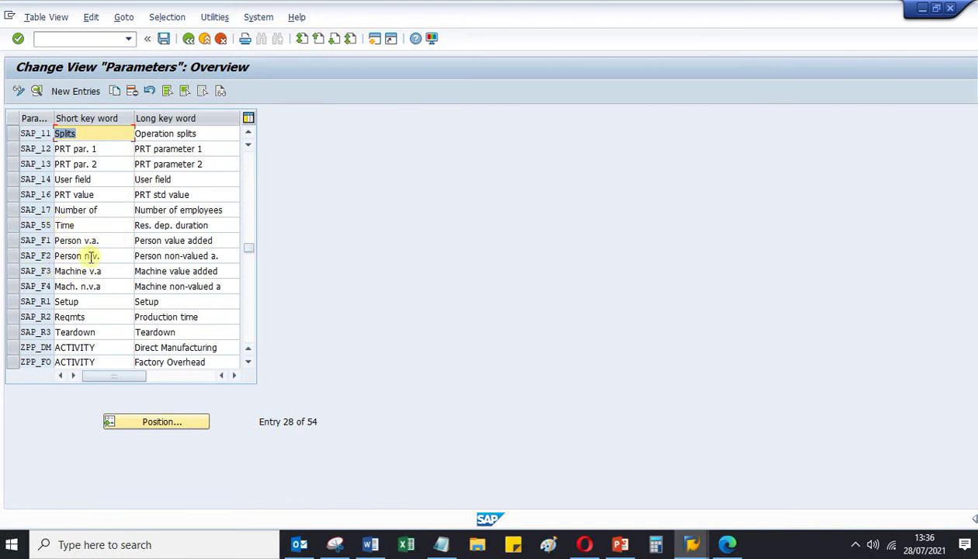
{"action": "left_click", "coordinate": [188, 41]}
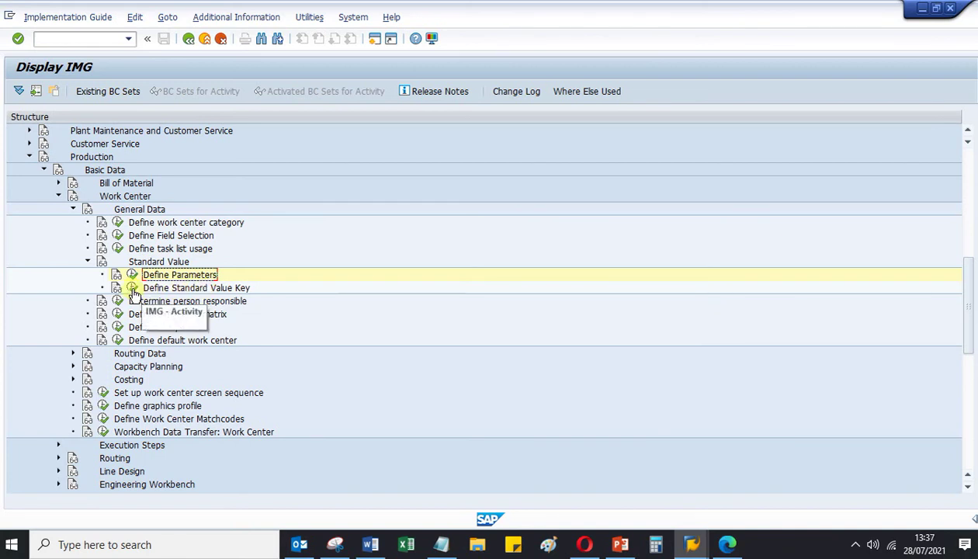
{"action": "left_click", "coordinate": [133, 289]}
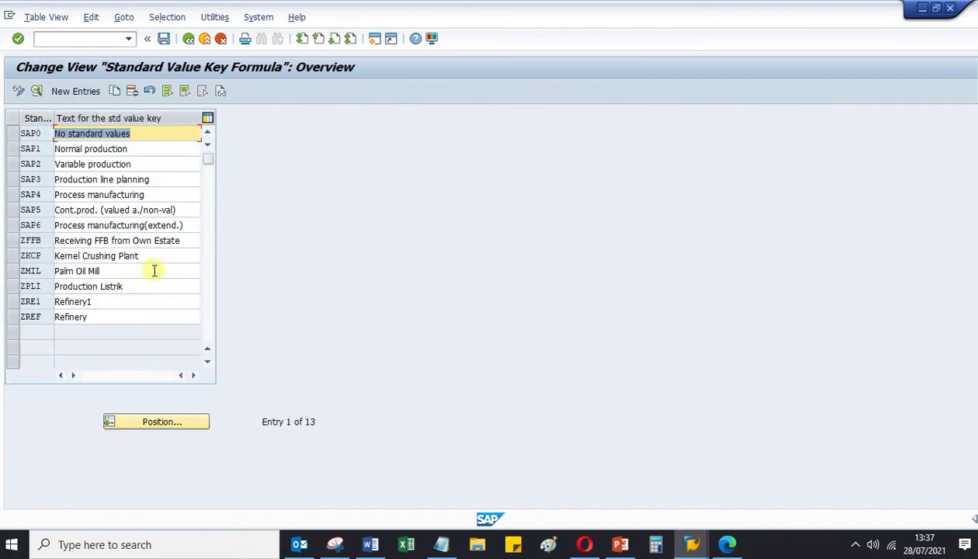
{"action": "left_click_drag", "start_coordinate": [53, 118], "coordinate": [84, 117]}
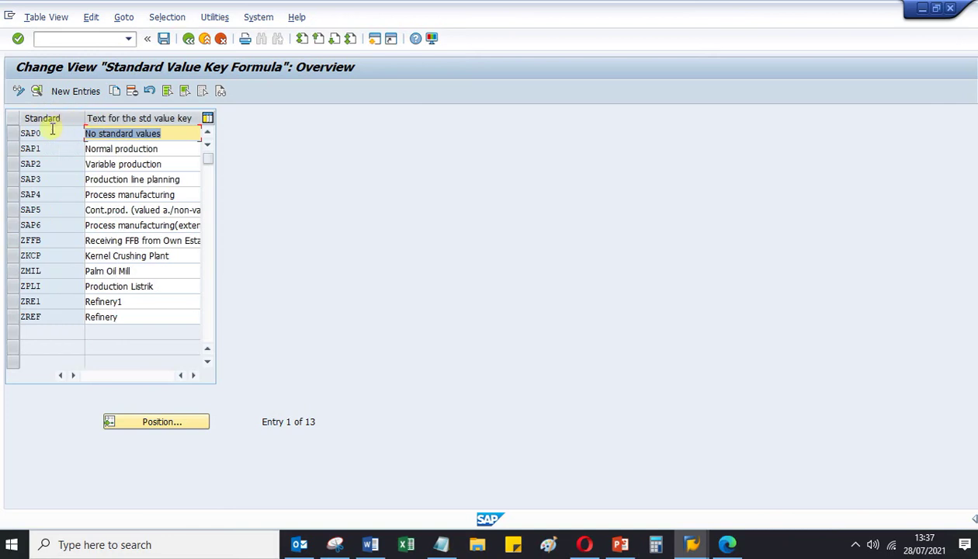
Step: Display the details of standard value key SAP1 (Normal production) to check its assigned parameters
{"action": "left_click", "coordinate": [11, 152]}
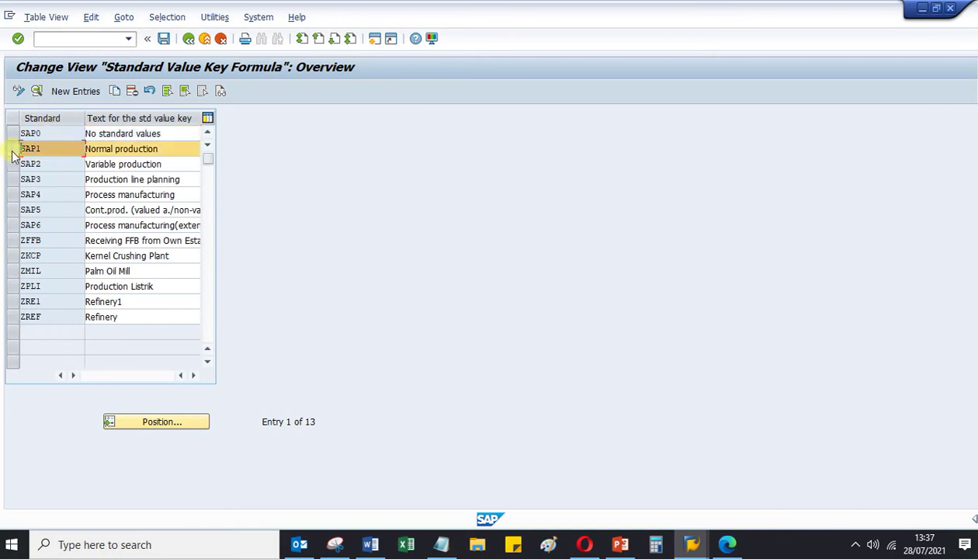
{"action": "left_click", "coordinate": [34, 152]}
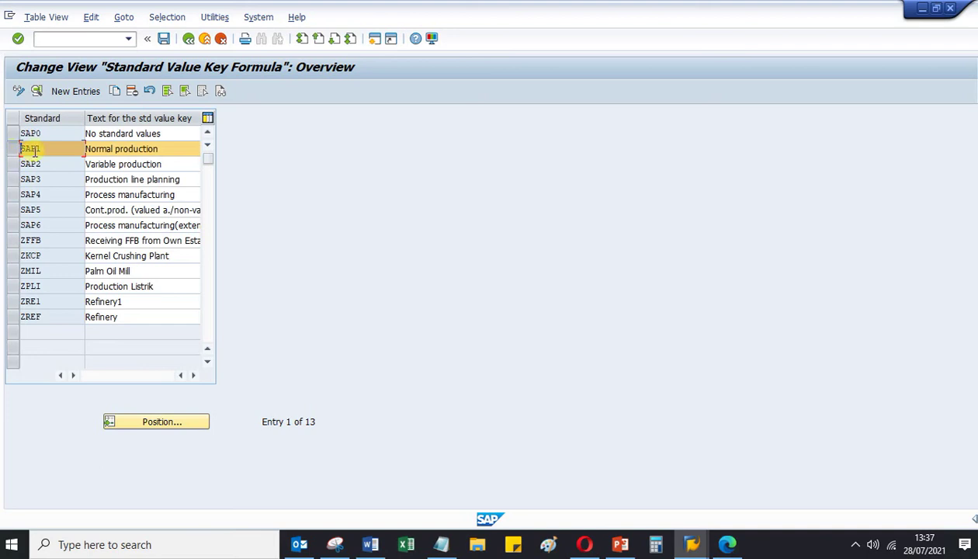
{"action": "double_click", "coordinate": [36, 148]}
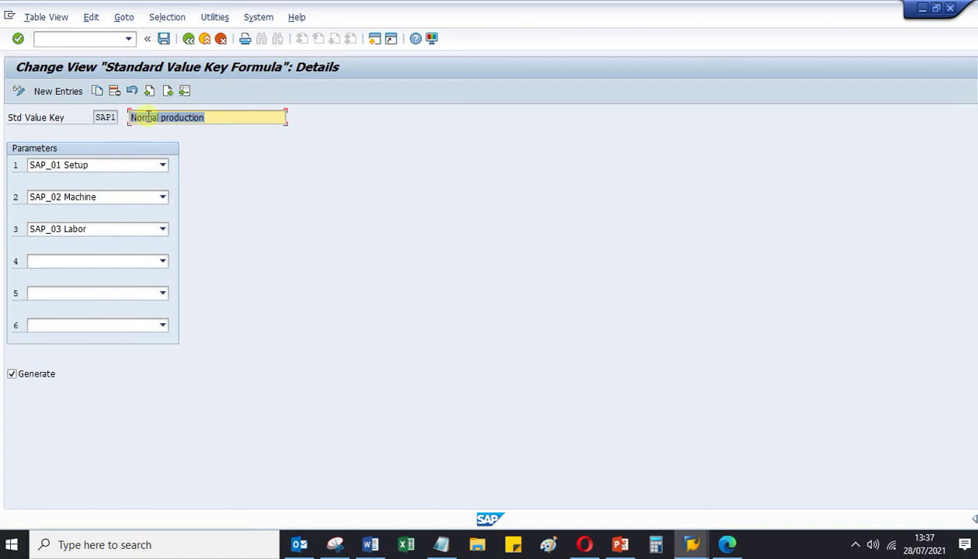
Step: Go back to the IMG structure and switch to the Create Work Center session
{"action": "left_click", "coordinate": [186, 40]}
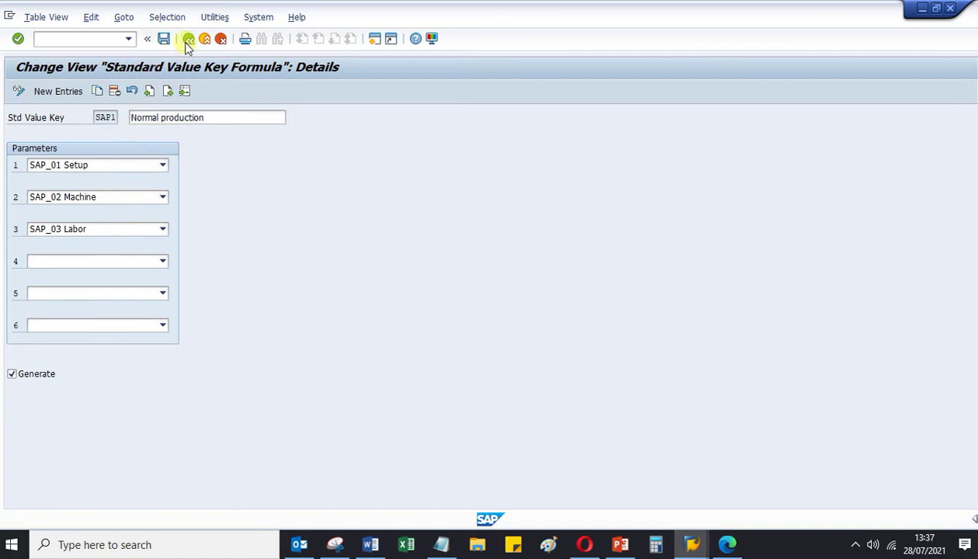
{"action": "left_click", "coordinate": [186, 41]}
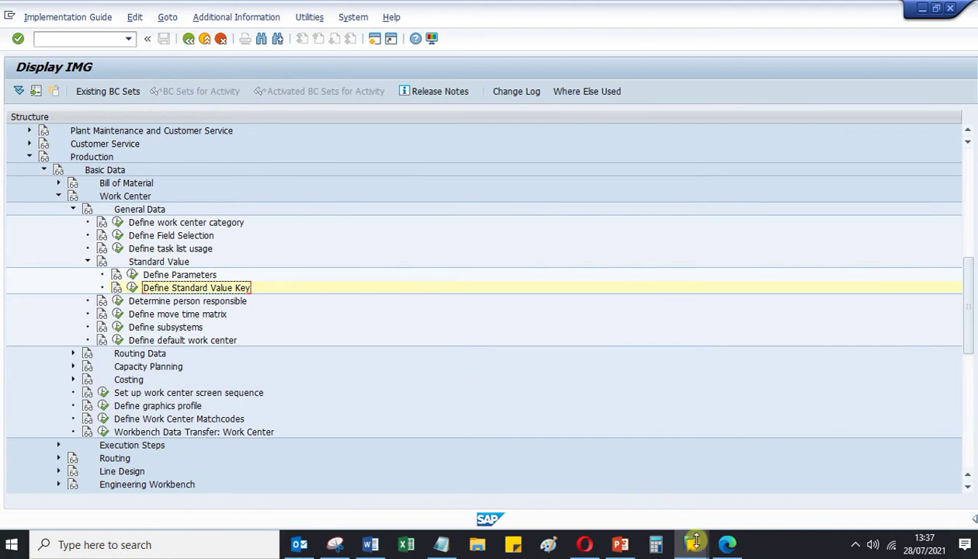
{"action": "mouse_move", "coordinate": [691, 543]}
{"action": "left_click", "coordinate": [782, 477]}
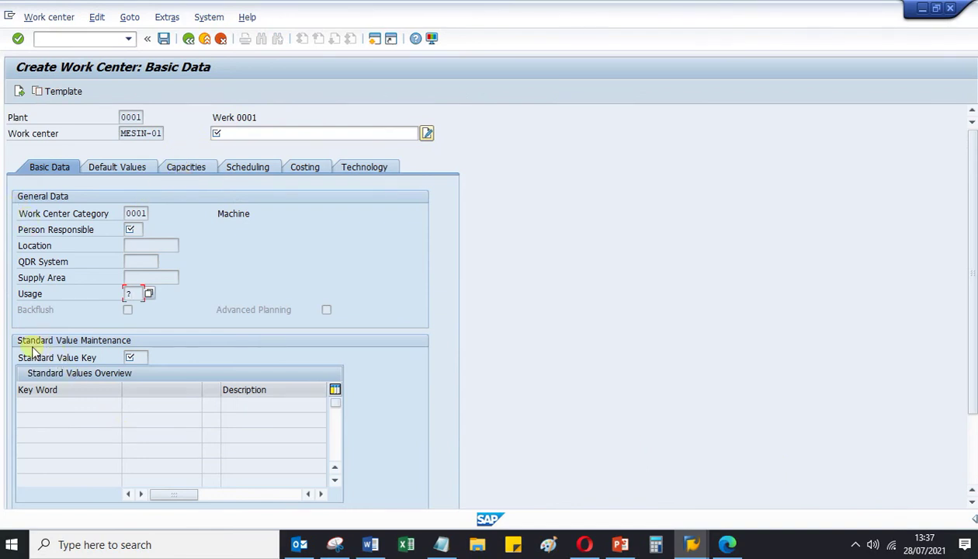
Step: Look up the possible standard value keys for the work center, checking SAP1, and close the list without choosing one
{"action": "left_click", "coordinate": [134, 355]}
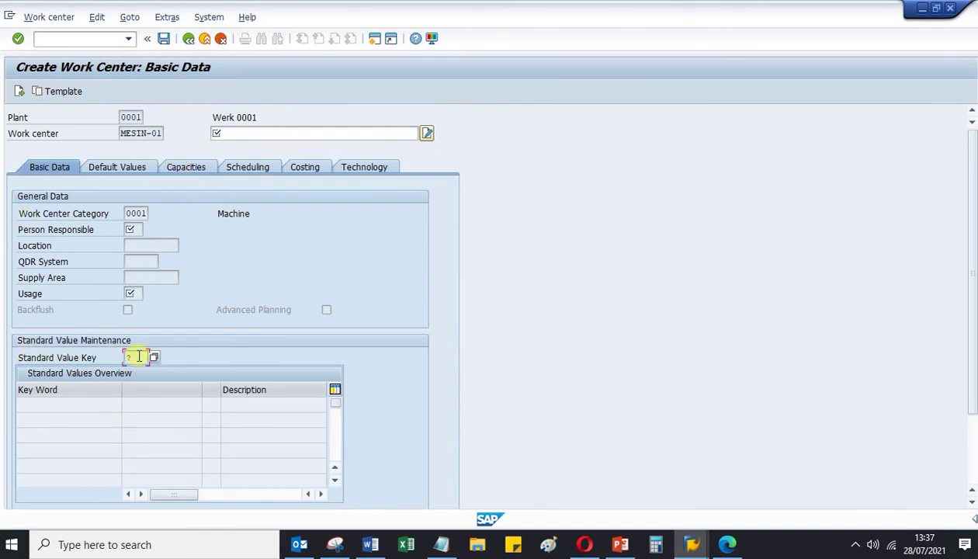
{"action": "left_click", "coordinate": [154, 358]}
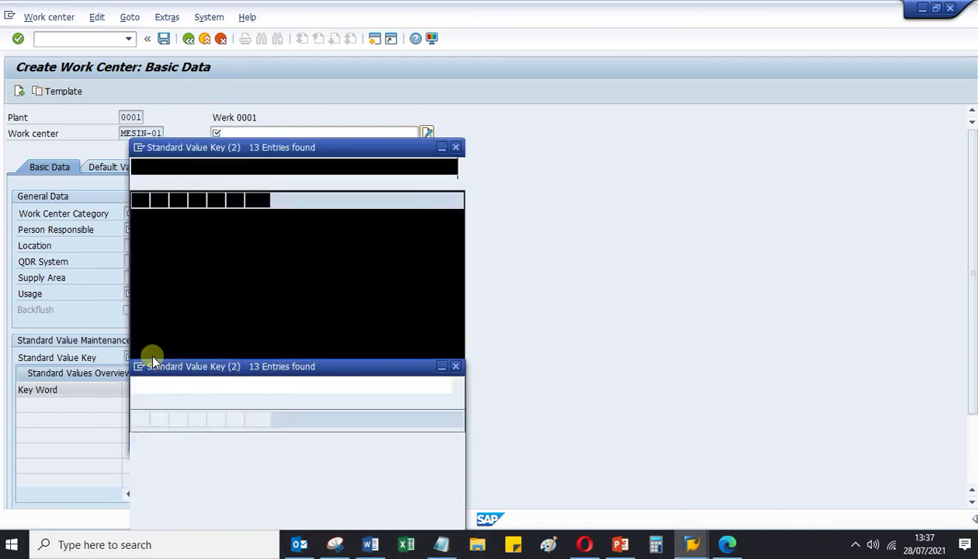
{"action": "left_click_drag", "start_coordinate": [258, 148], "coordinate": [378, 120]}
{"action": "left_click", "coordinate": [264, 221]}
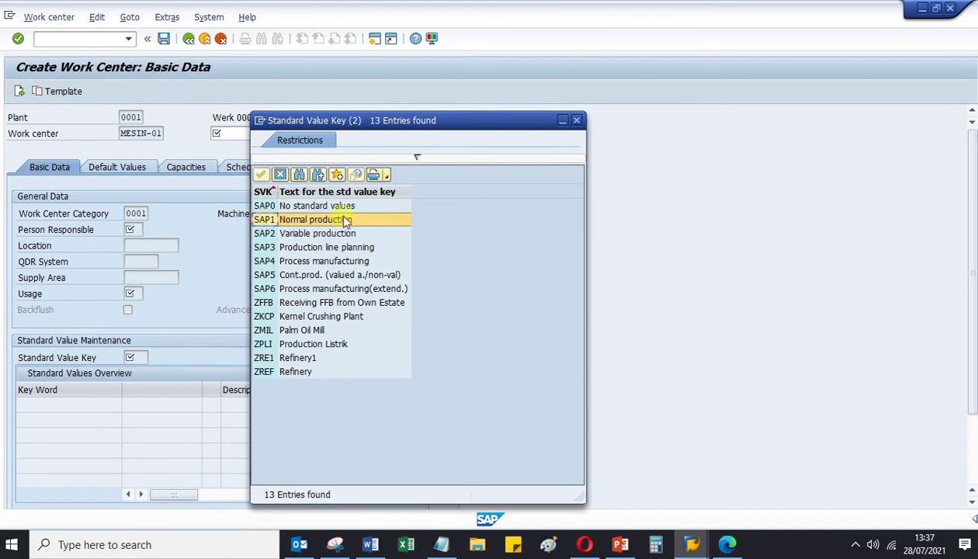
{"action": "right_click", "coordinate": [266, 222]}
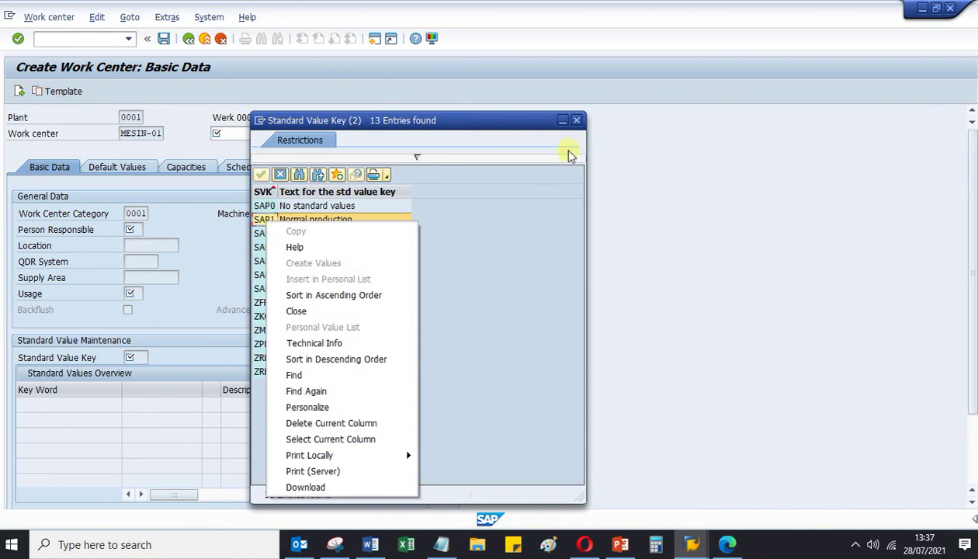
{"action": "left_click", "coordinate": [575, 121]}
Step: Restart transaction CR01 and open the basic data for work center MESIN-01 in plant 0001
{"action": "left_click", "coordinate": [84, 39]}
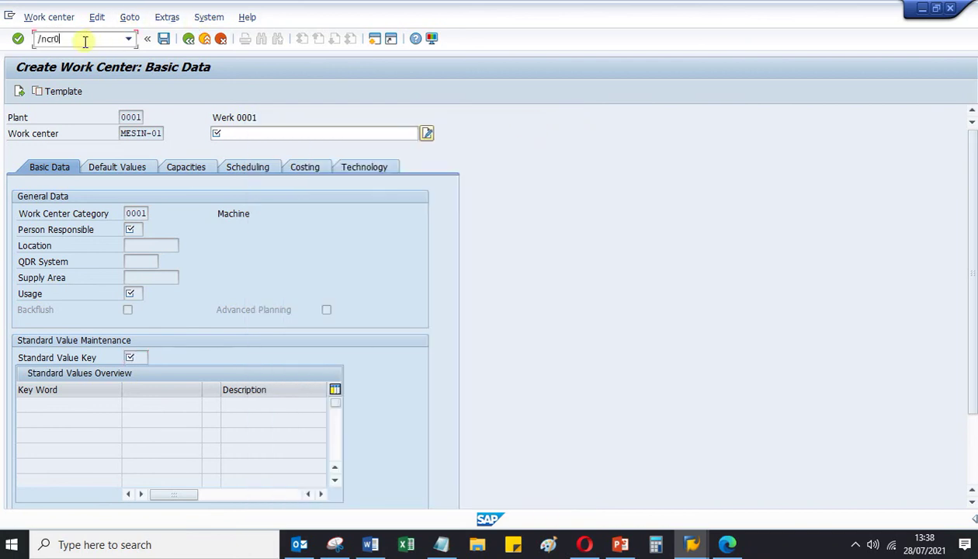
{"action": "type", "text": "/ncr01"}
{"action": "key", "text": "Return"}
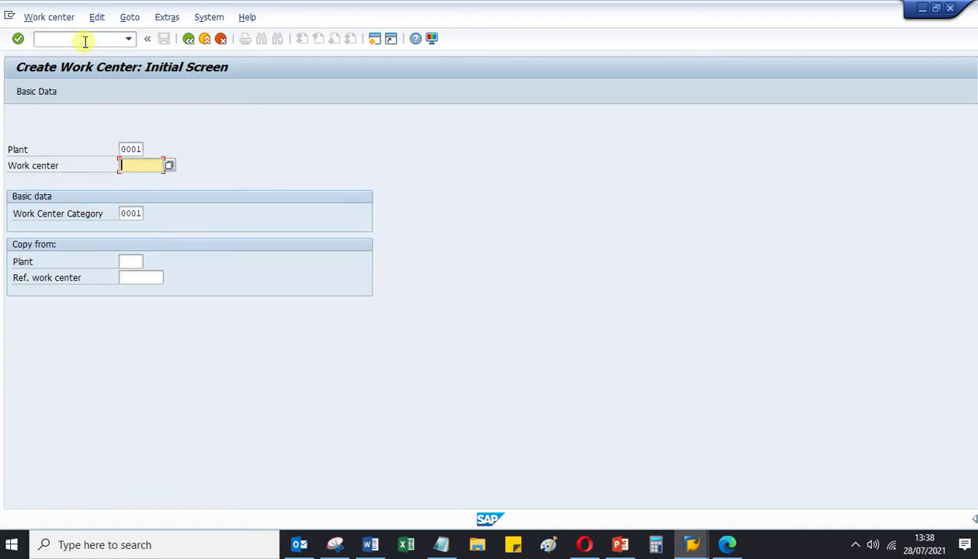
{"action": "key", "text": "Down"}
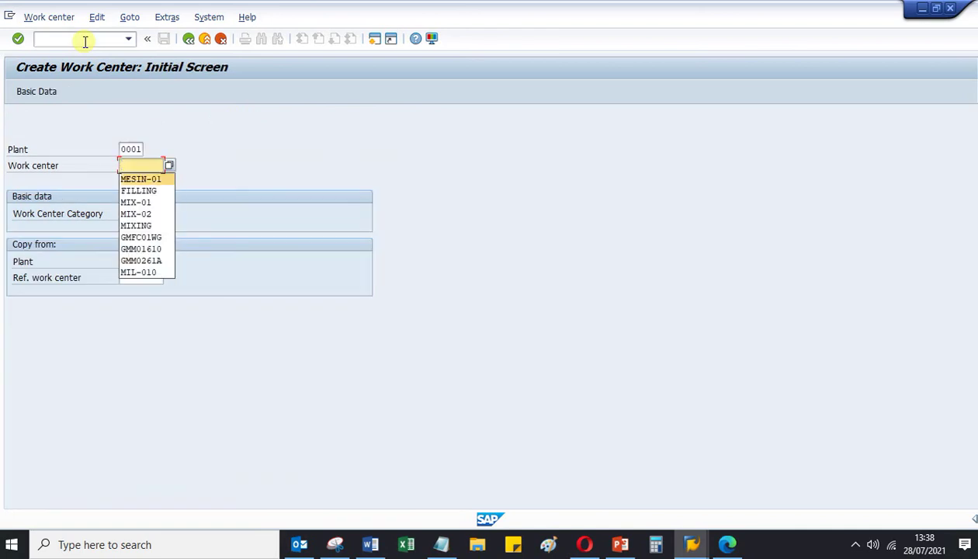
{"action": "key", "text": "Return"}
{"action": "key", "text": "Return"}
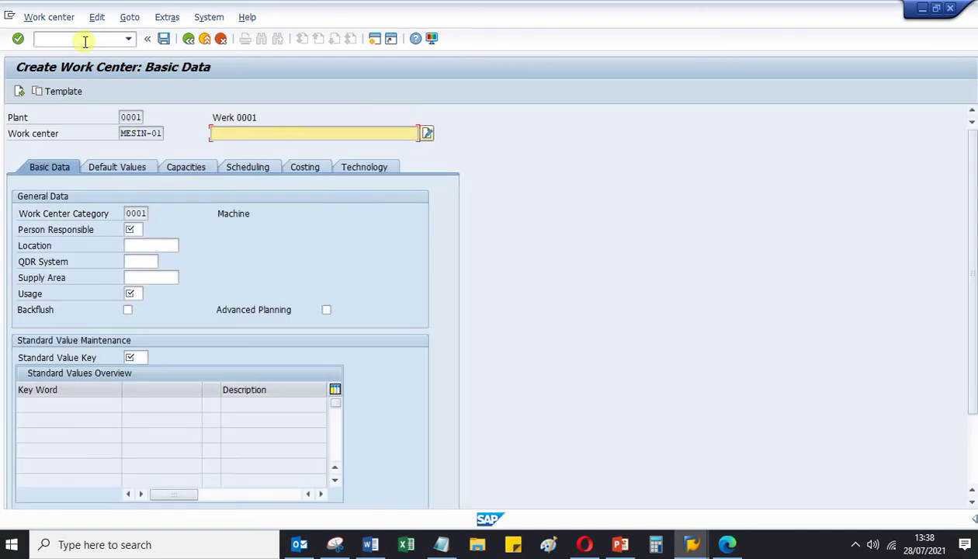
Step: Set the work center's usage to 009 and its person responsible to A
{"action": "left_click", "coordinate": [136, 294]}
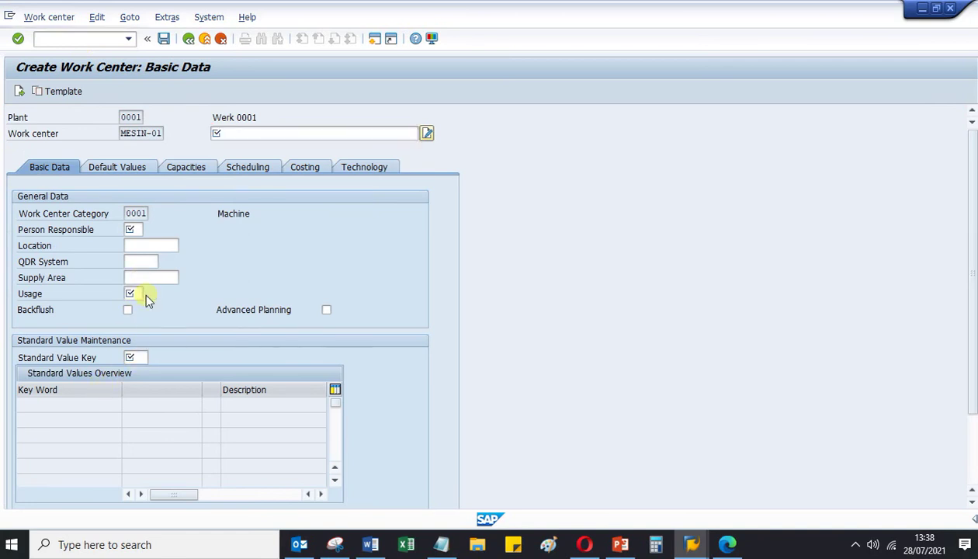
{"action": "left_click", "coordinate": [144, 292]}
{"action": "double_click", "coordinate": [156, 339]}
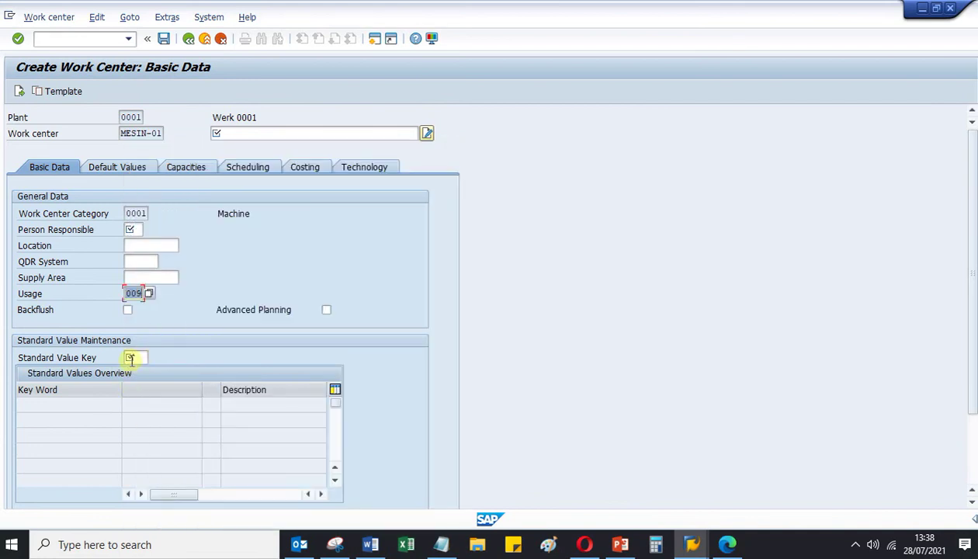
{"action": "left_click", "coordinate": [137, 229]}
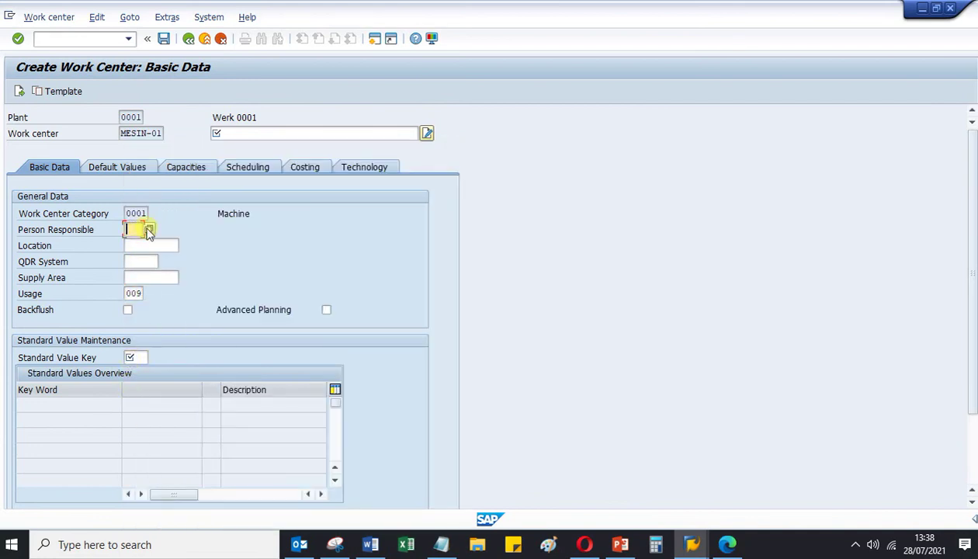
{"action": "left_click", "coordinate": [149, 231]}
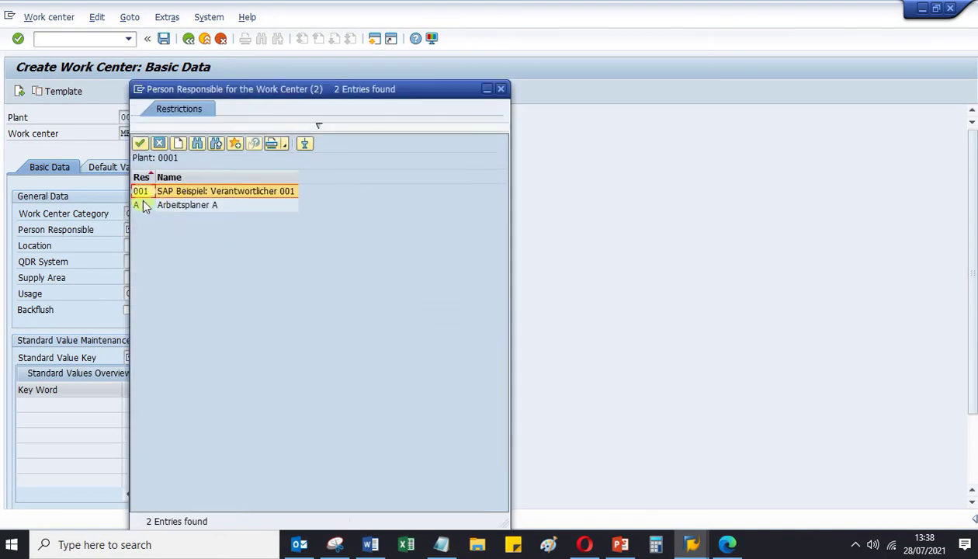
{"action": "double_click", "coordinate": [143, 203]}
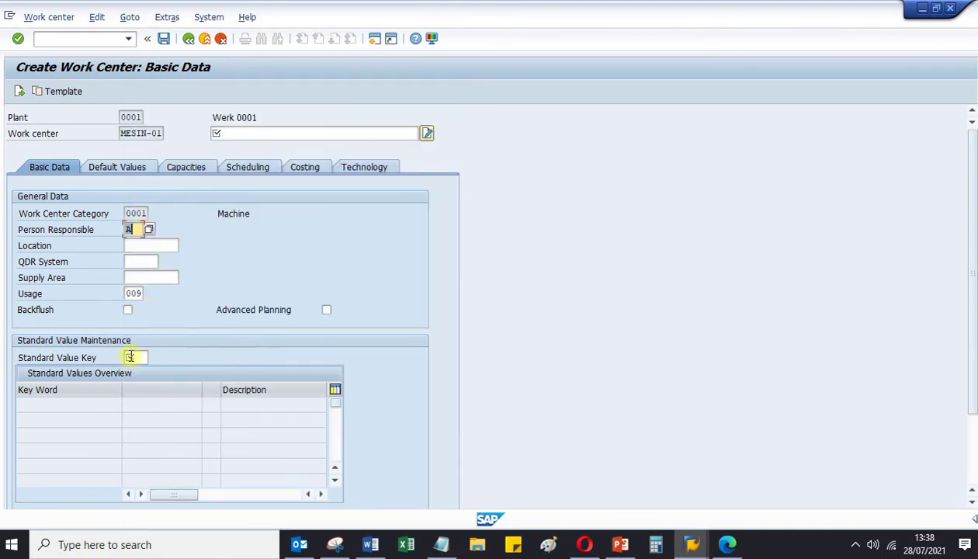
Step: Assign standard value key SAP1 and enter "mesin 1" as the work center description
{"action": "left_click", "coordinate": [138, 356]}
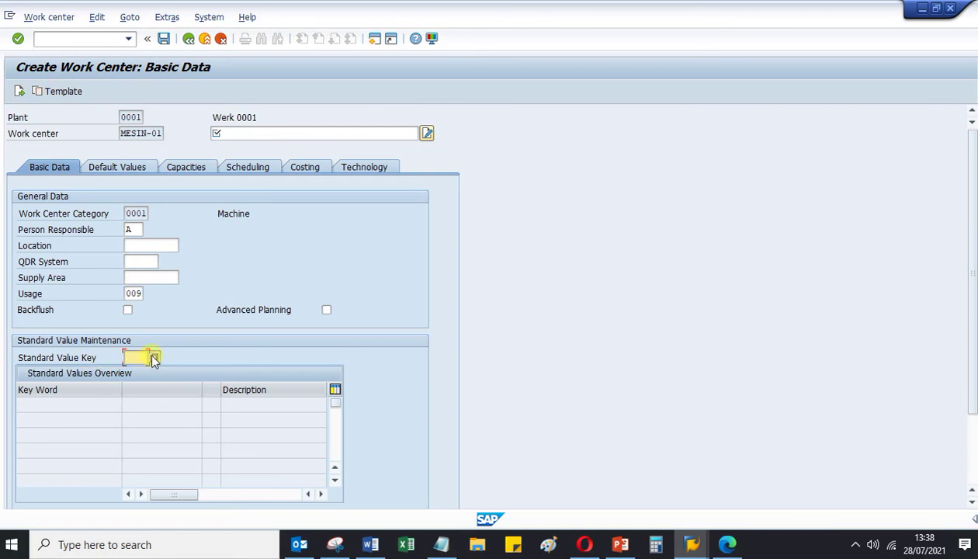
{"action": "left_click", "coordinate": [153, 358]}
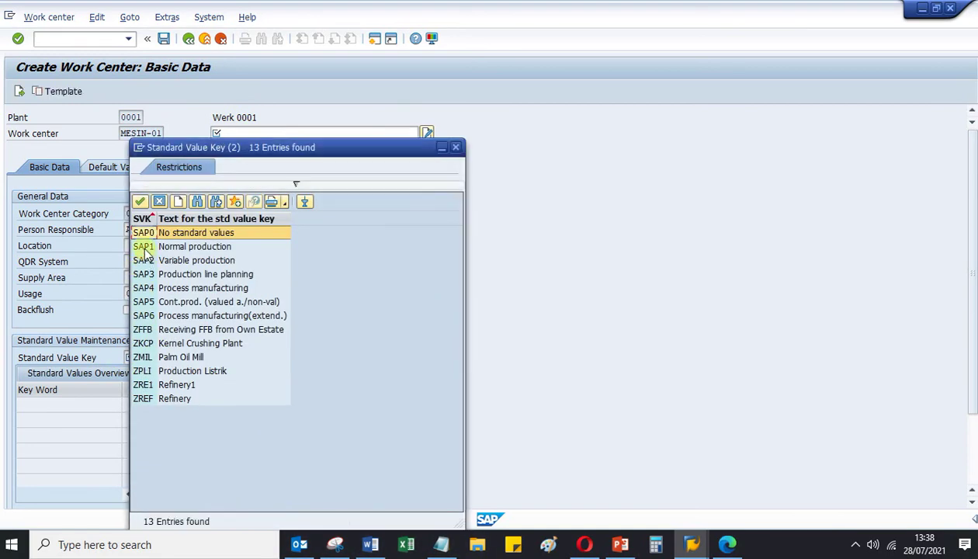
{"action": "double_click", "coordinate": [144, 249]}
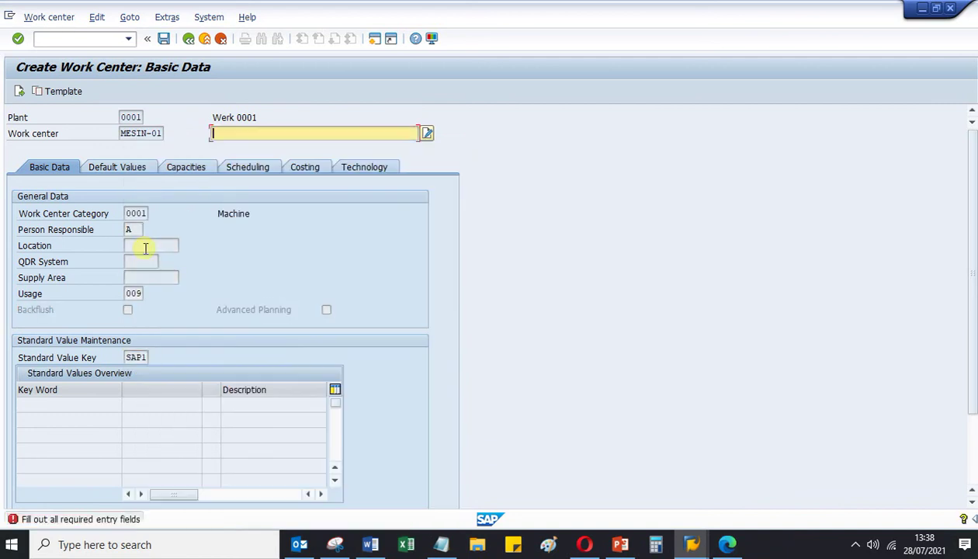
{"action": "type", "text": "m"}
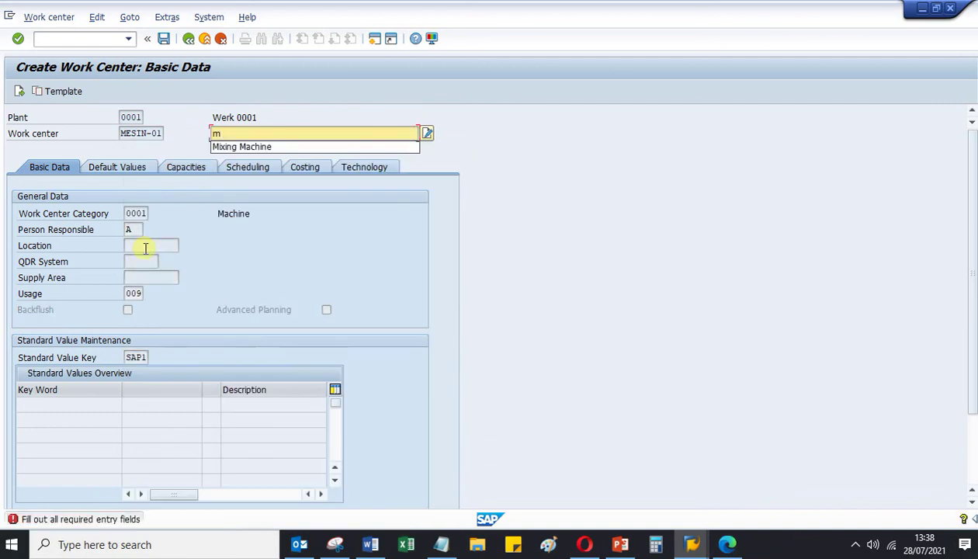
{"action": "type", "text": "esin 1"}
{"action": "key", "text": "Return"}
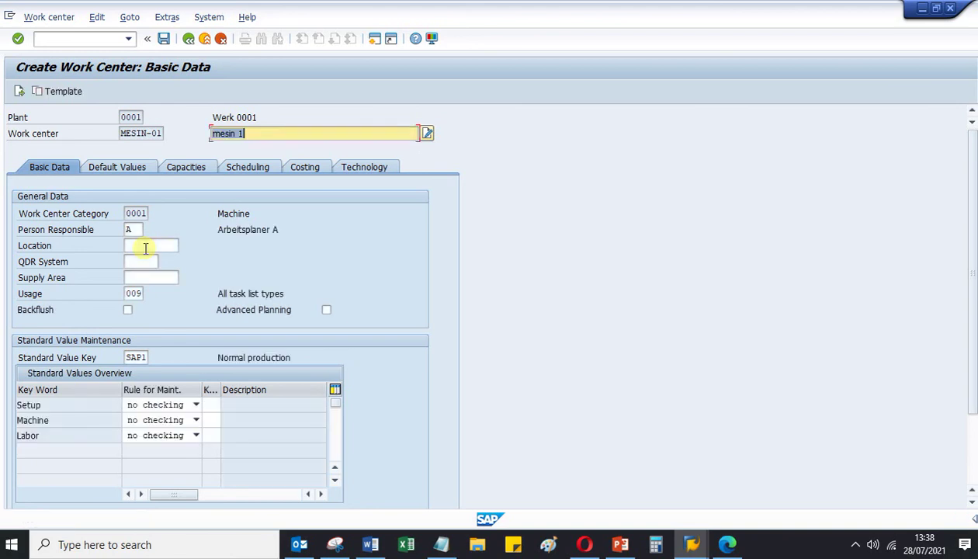
Step: Compare the work center's key words with the parameters of standard value key SAP1 in the IMG session, and return to the Create Work Center session
{"action": "left_click", "coordinate": [65, 403]}
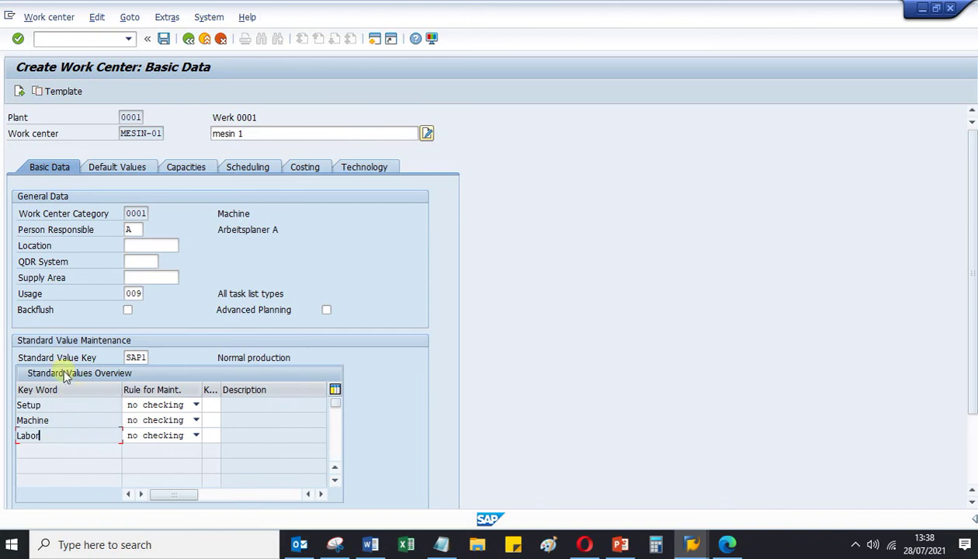
{"action": "left_click", "coordinate": [689, 545]}
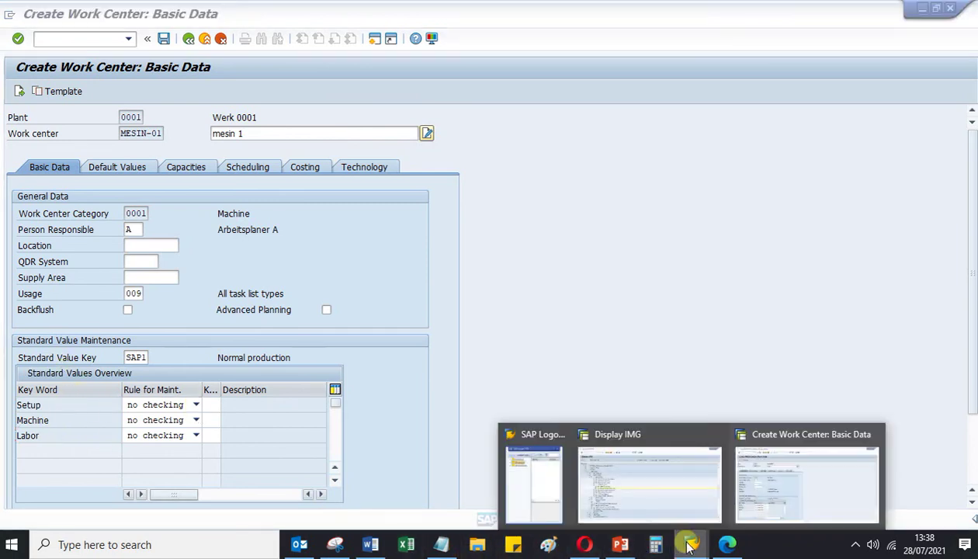
{"action": "left_click", "coordinate": [640, 491]}
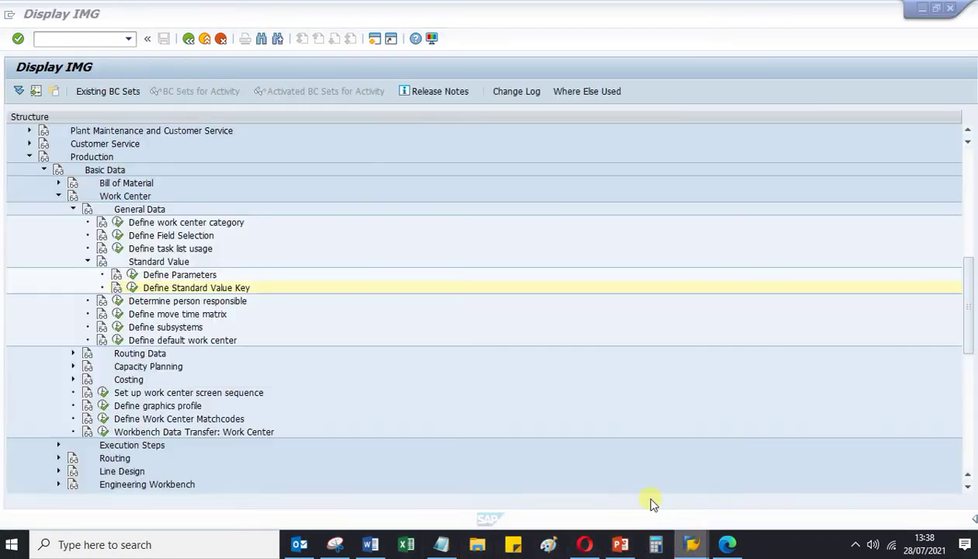
{"action": "left_click", "coordinate": [130, 286]}
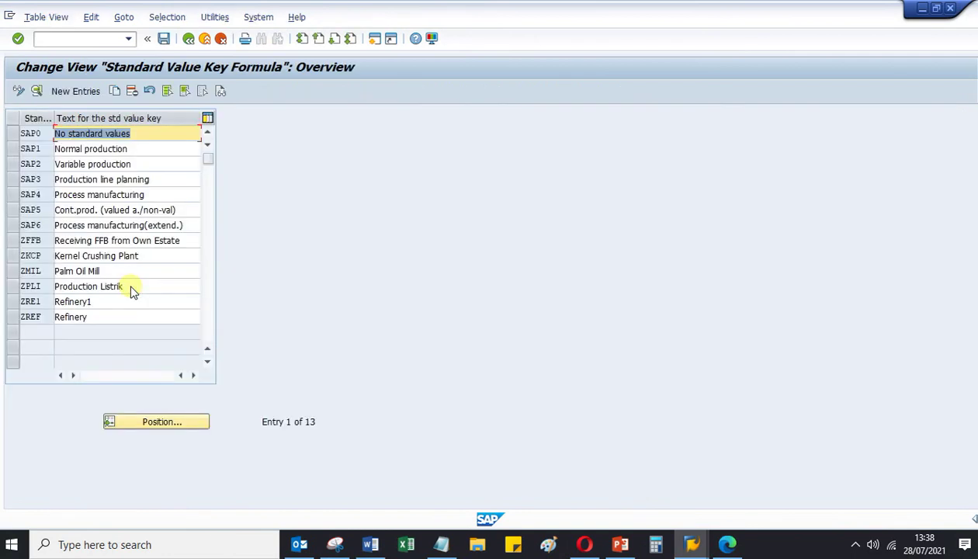
{"action": "double_click", "coordinate": [16, 147]}
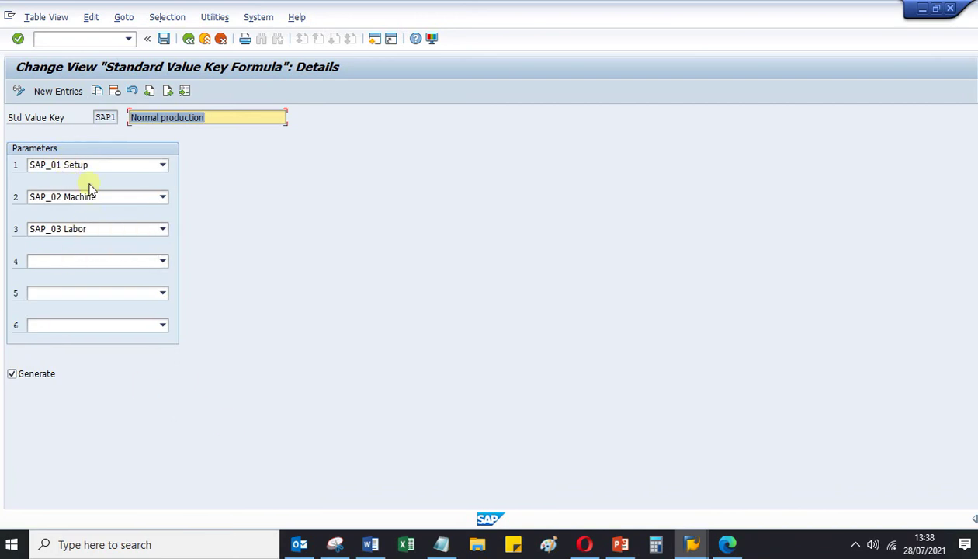
{"action": "mouse_move", "coordinate": [697, 544]}
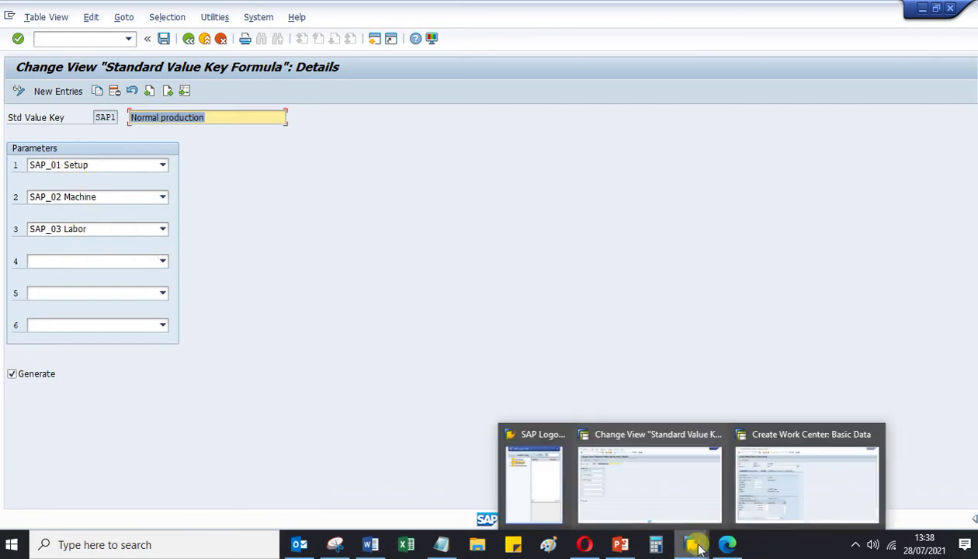
{"action": "left_click", "coordinate": [791, 509]}
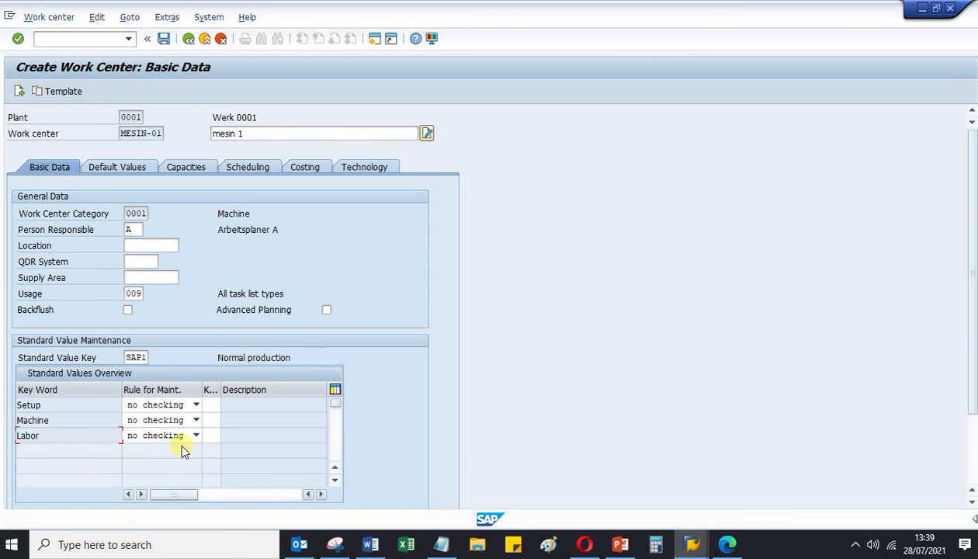
Step: Check the configuration content list in the Word document and return from the standard value key details to the IMG structure in SAP
{"action": "left_click", "coordinate": [370, 544]}
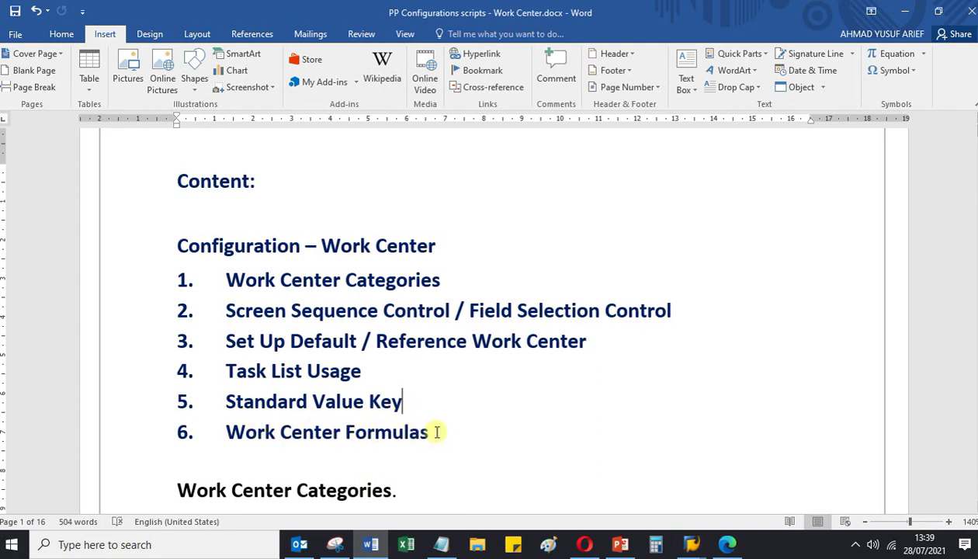
{"action": "left_click", "coordinate": [691, 545]}
{"action": "left_click", "coordinate": [678, 501]}
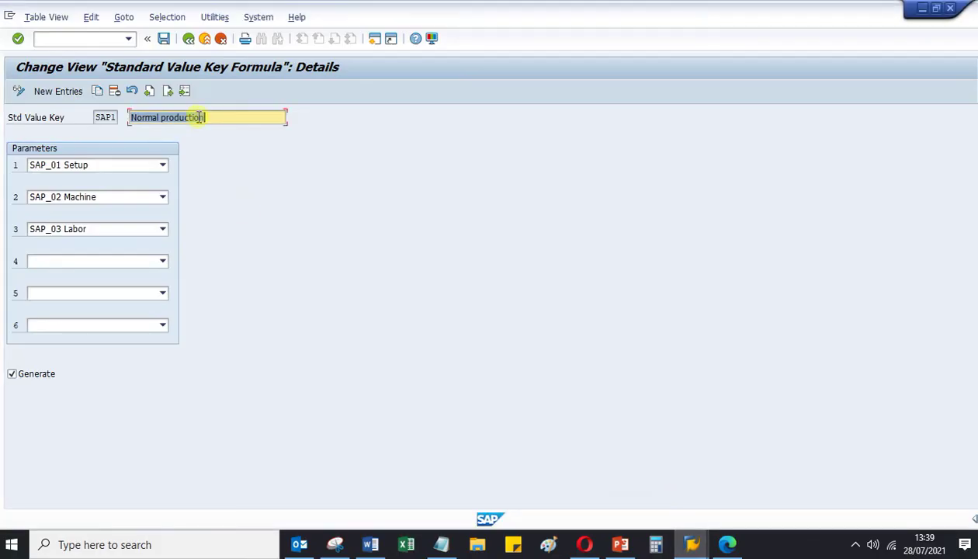
{"action": "left_click", "coordinate": [187, 40]}
{"action": "left_click", "coordinate": [187, 40]}
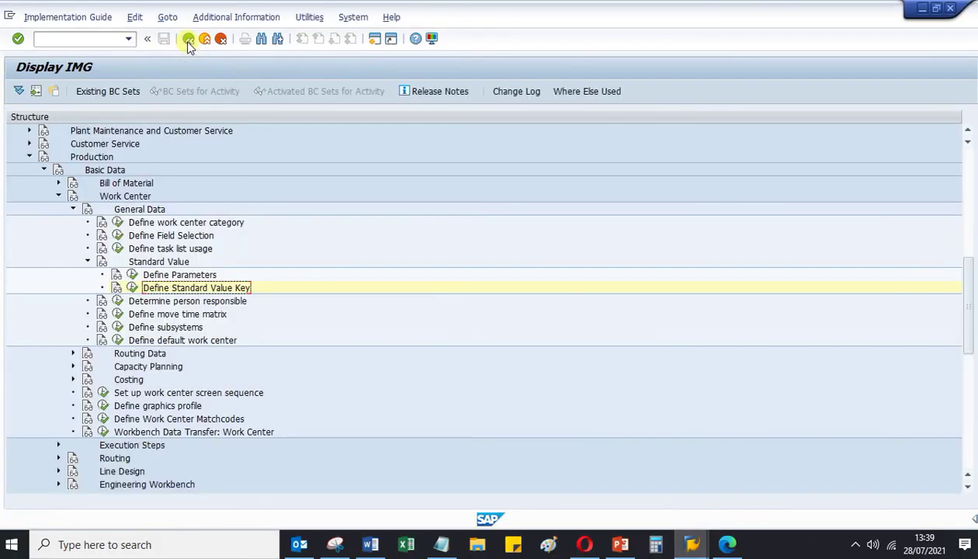
Step: Collapse the Standard Value and General Data nodes and expand Capacity Planning down to the Work Center Formulas activities in the IMG
{"action": "left_click", "coordinate": [87, 262]}
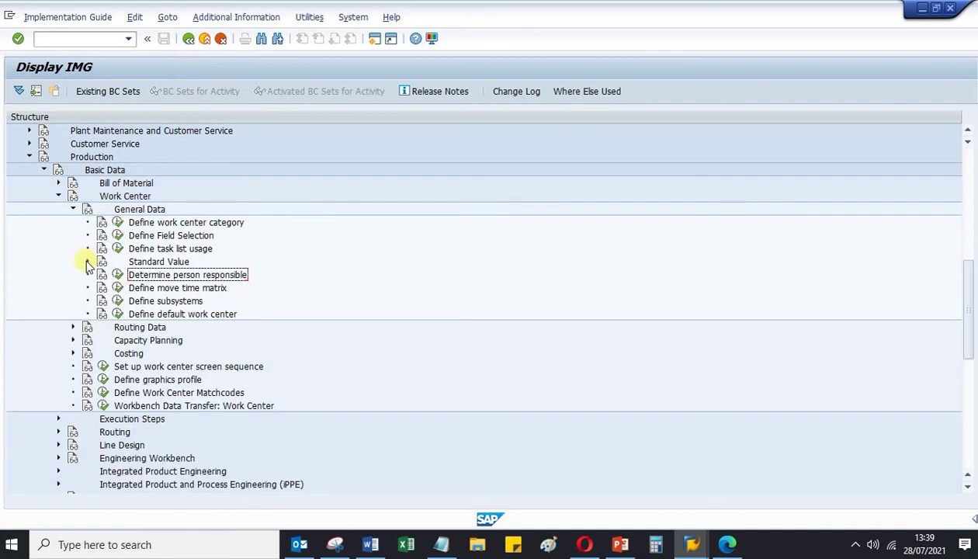
{"action": "left_click", "coordinate": [73, 210]}
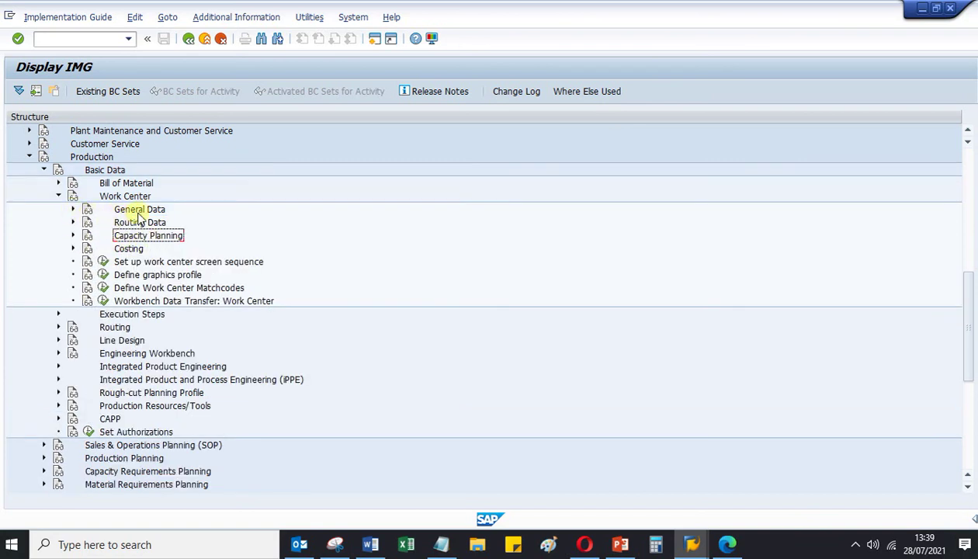
{"action": "left_click", "coordinate": [73, 236]}
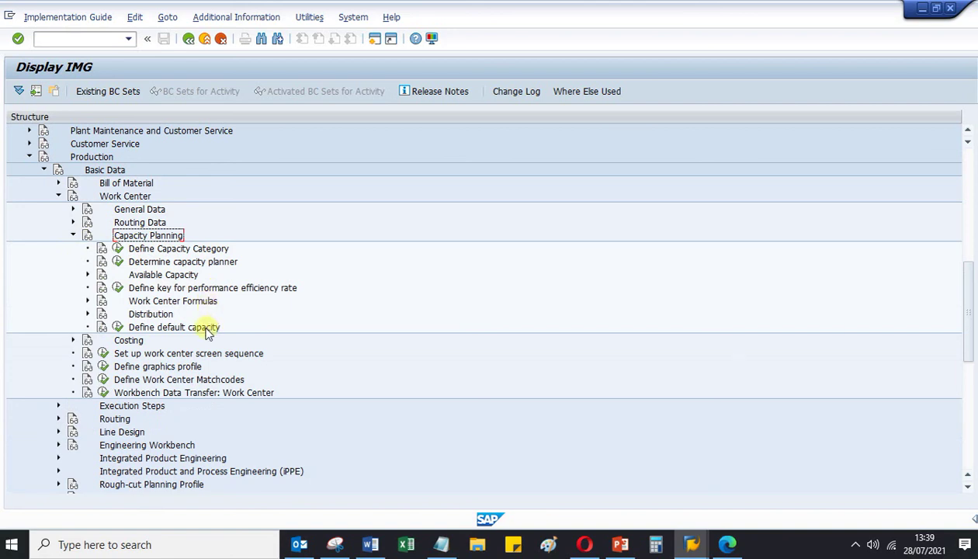
{"action": "left_click", "coordinate": [150, 304]}
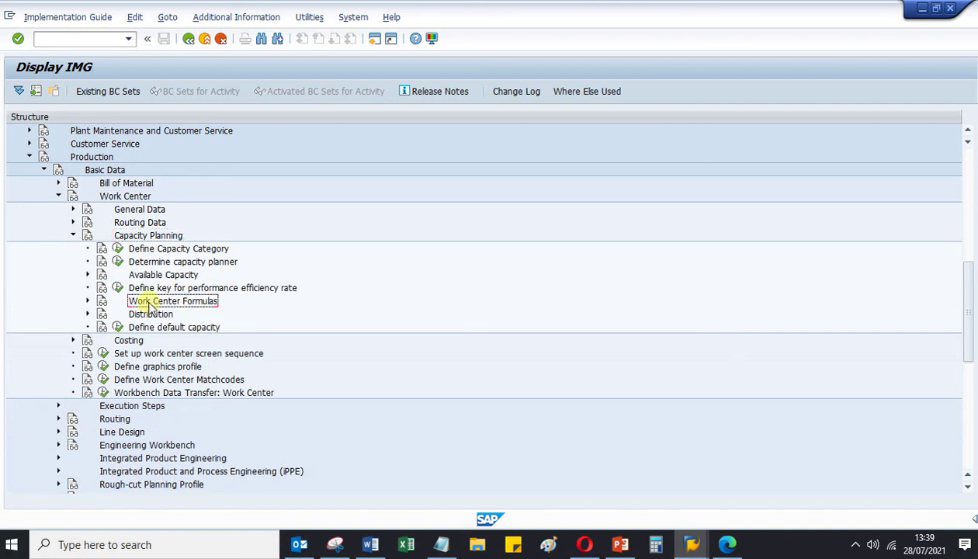
{"action": "left_click", "coordinate": [88, 301]}
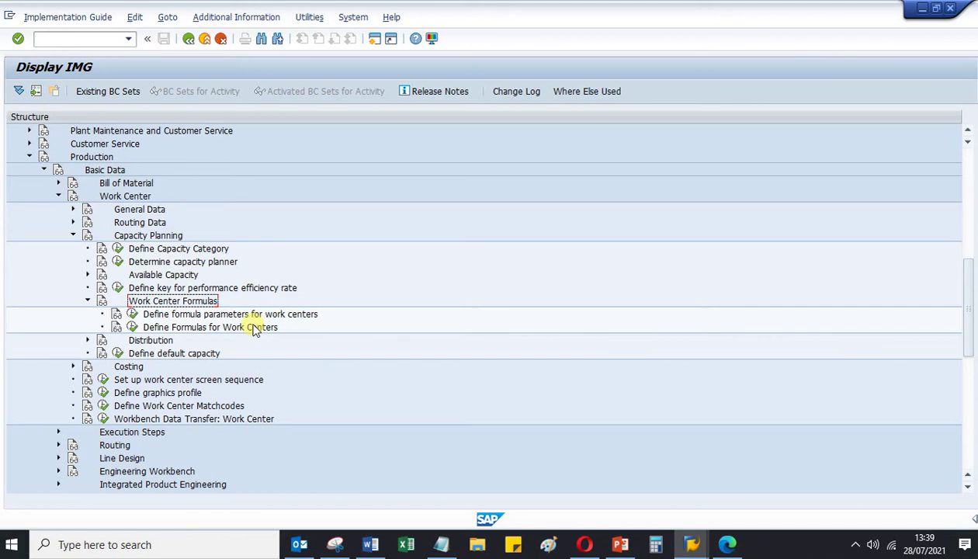
Step: Examine the details of parameter SAP_01 Setup in the formula parameters for work centers, and return to the IMG structure
{"action": "left_click", "coordinate": [132, 315]}
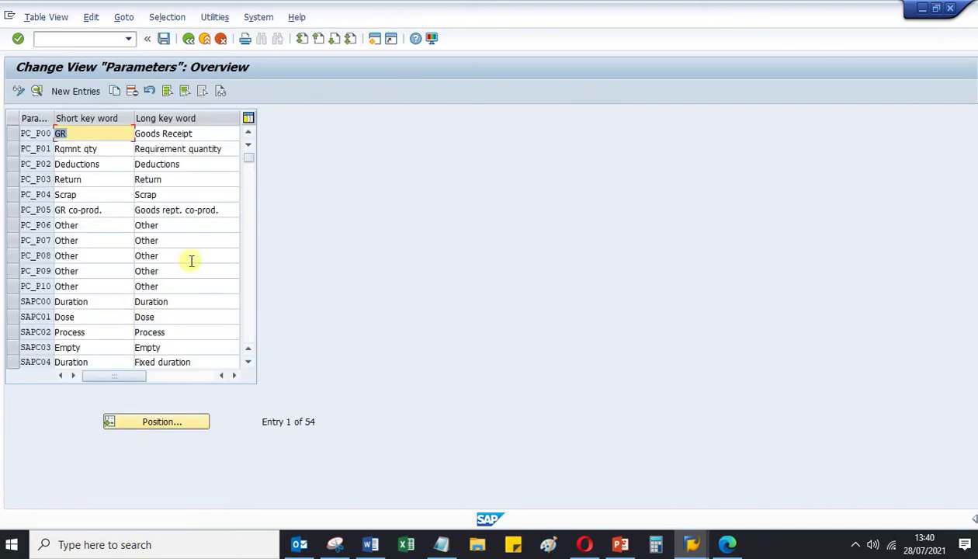
{"action": "scroll", "coordinate": [105, 277], "scroll_direction": "down", "scroll_amount": 3}
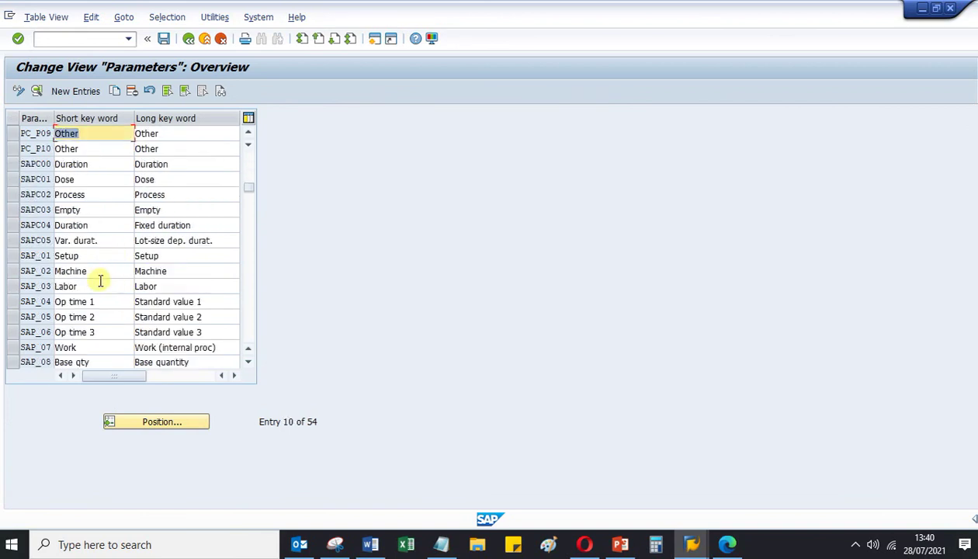
{"action": "left_click", "coordinate": [22, 259]}
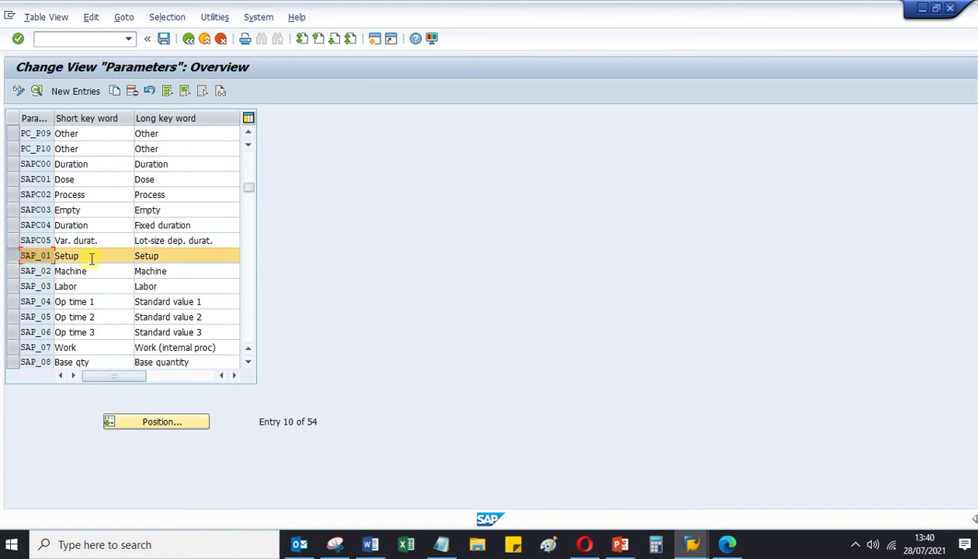
{"action": "double_click", "coordinate": [34, 255]}
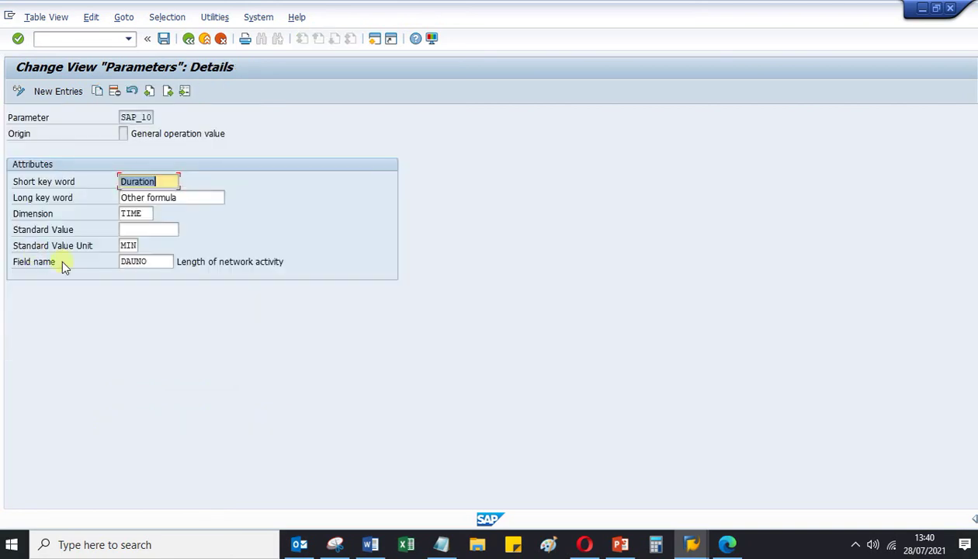
{"action": "left_click", "coordinate": [189, 38]}
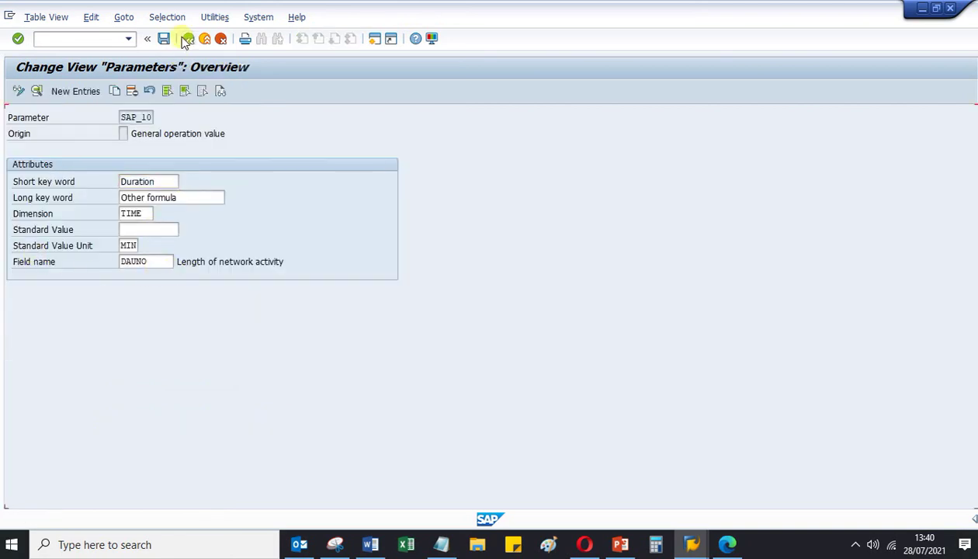
{"action": "left_click", "coordinate": [124, 16]}
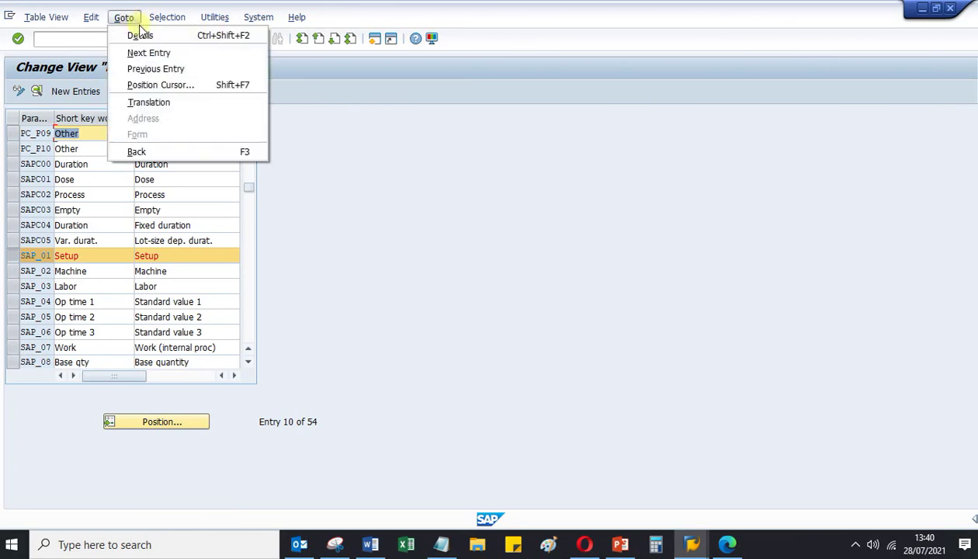
{"action": "left_click", "coordinate": [142, 37]}
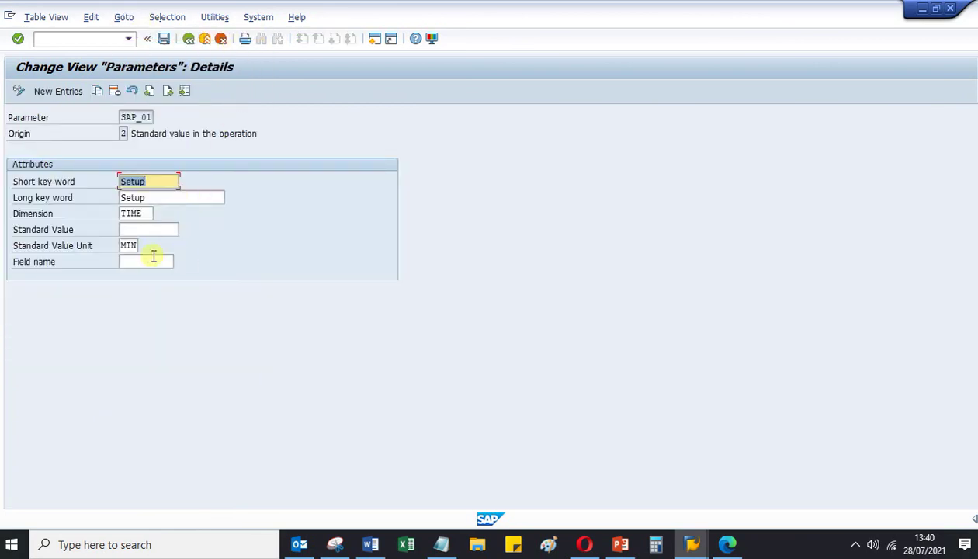
{"action": "left_click", "coordinate": [186, 46]}
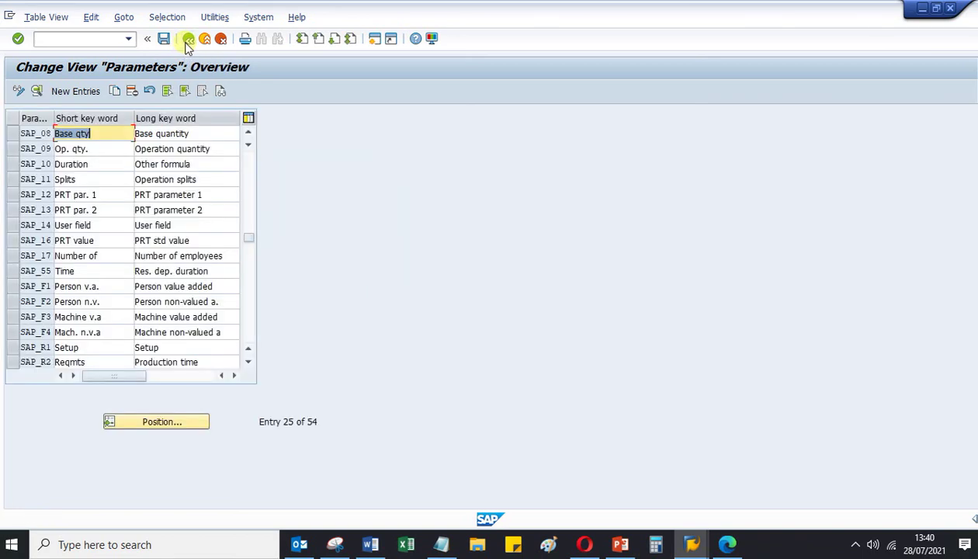
{"action": "left_click", "coordinate": [188, 39]}
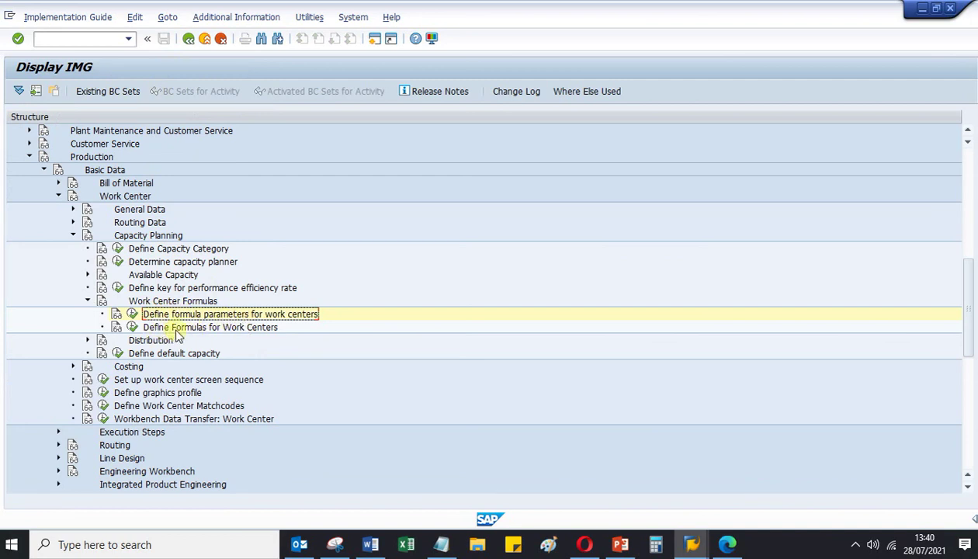
Step: Open the formula definitions for work centers from the IMG and switch to the Create Work Center session
{"action": "left_click", "coordinate": [133, 329]}
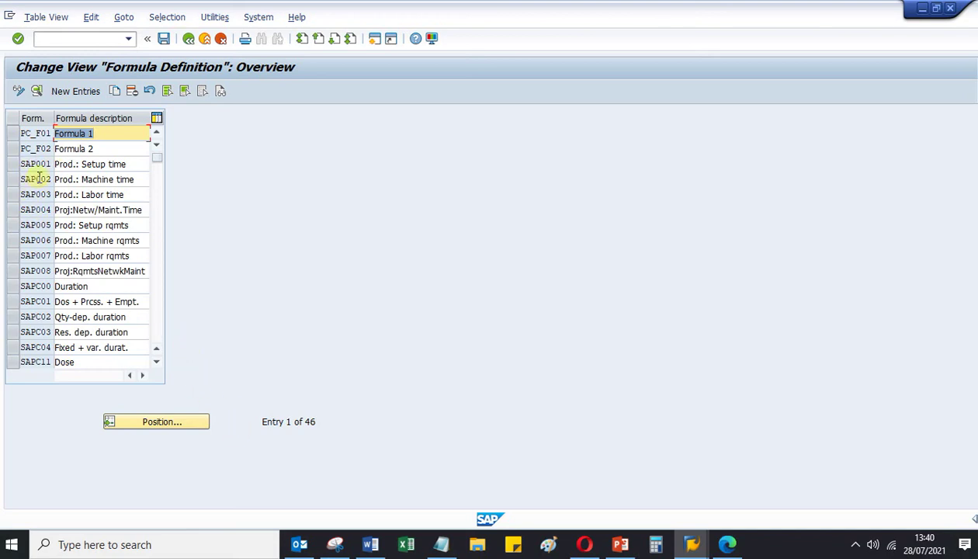
{"action": "left_click", "coordinate": [691, 546]}
{"action": "left_click", "coordinate": [784, 436]}
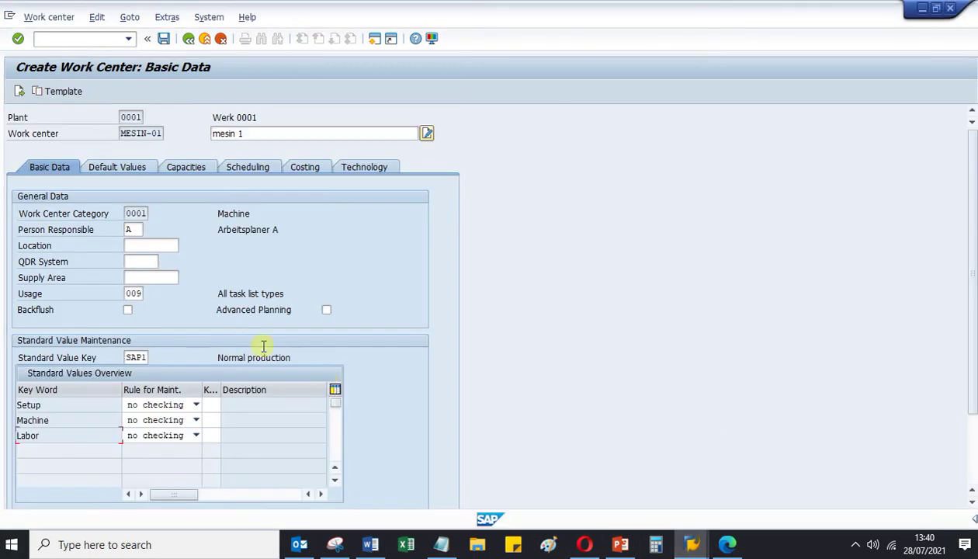
Step: Assign capacity category 001 (Machine) and setup formula SAP001 in the capacities of work center MESIN-01, and continue to the capacity header
{"action": "left_click", "coordinate": [177, 169]}
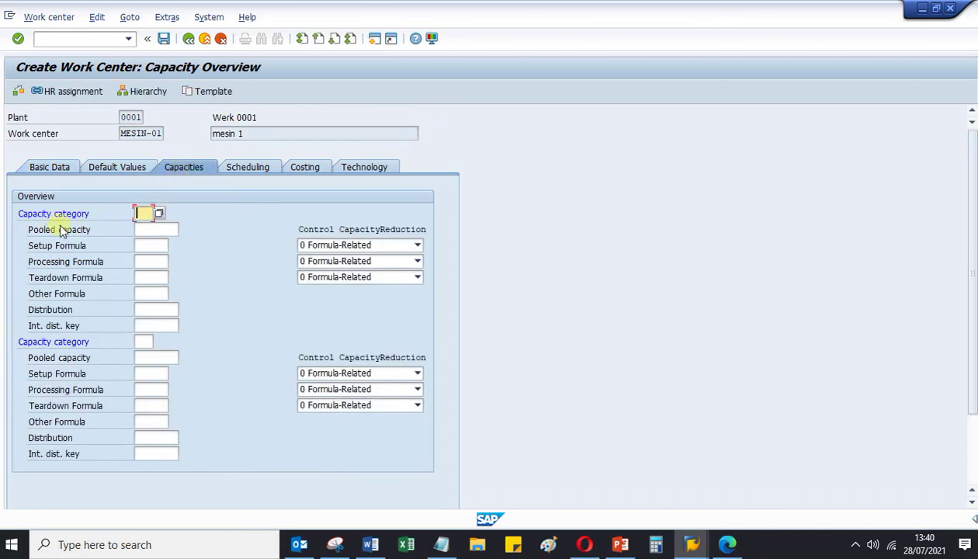
{"action": "left_click", "coordinate": [158, 213]}
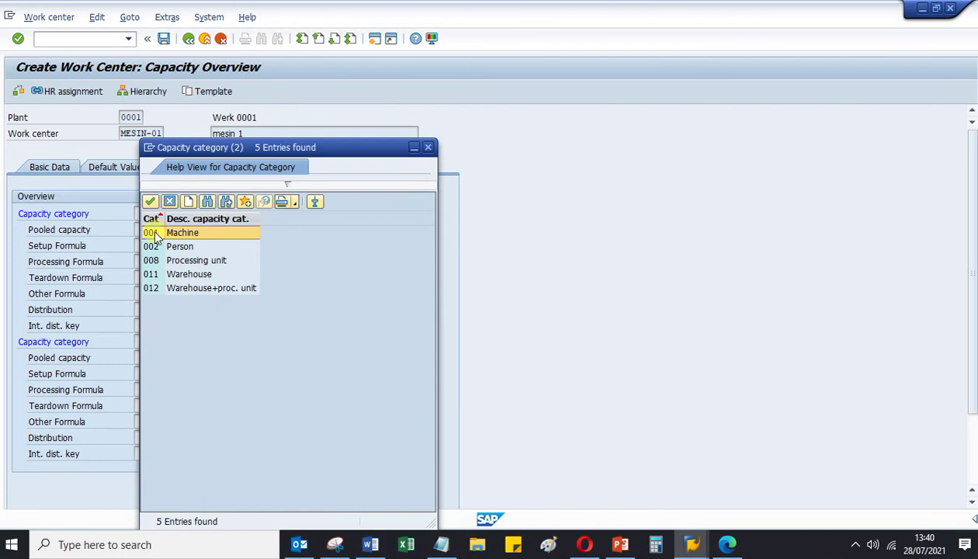
{"action": "double_click", "coordinate": [155, 233]}
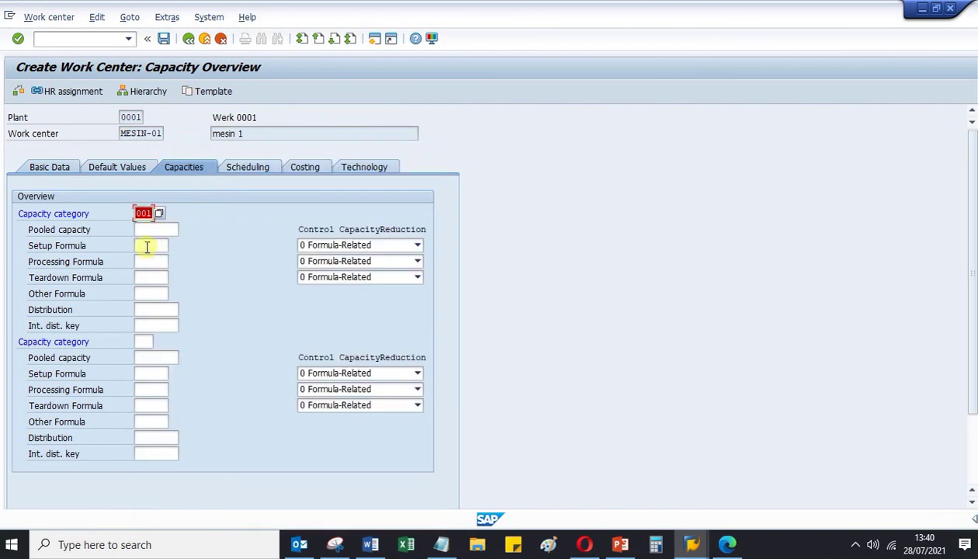
{"action": "left_click", "coordinate": [147, 247]}
{"action": "left_click", "coordinate": [174, 247]}
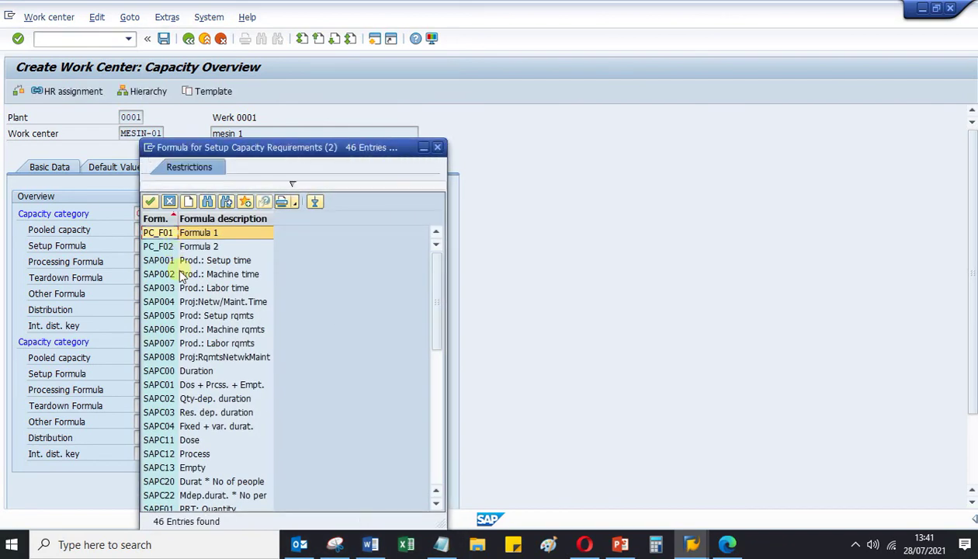
{"action": "left_click", "coordinate": [160, 263]}
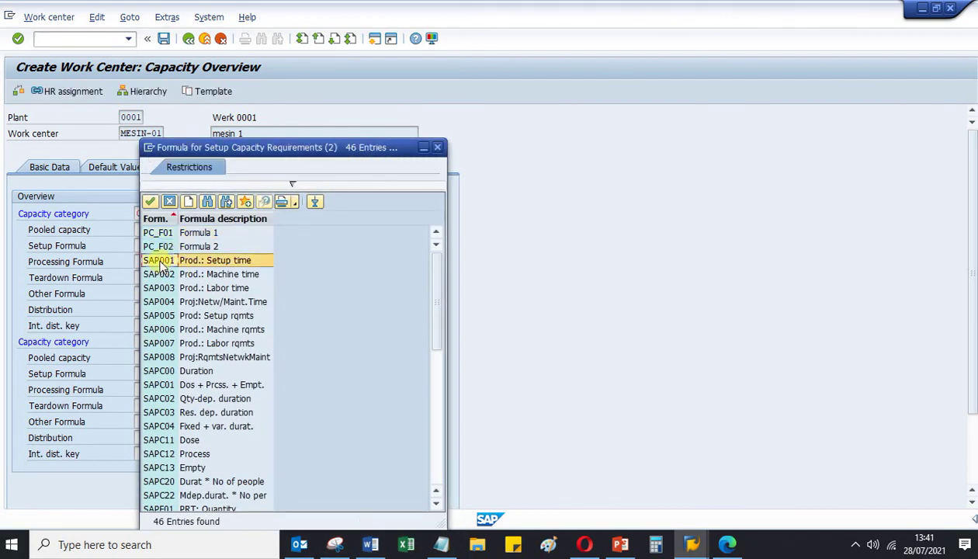
{"action": "double_click", "coordinate": [160, 264]}
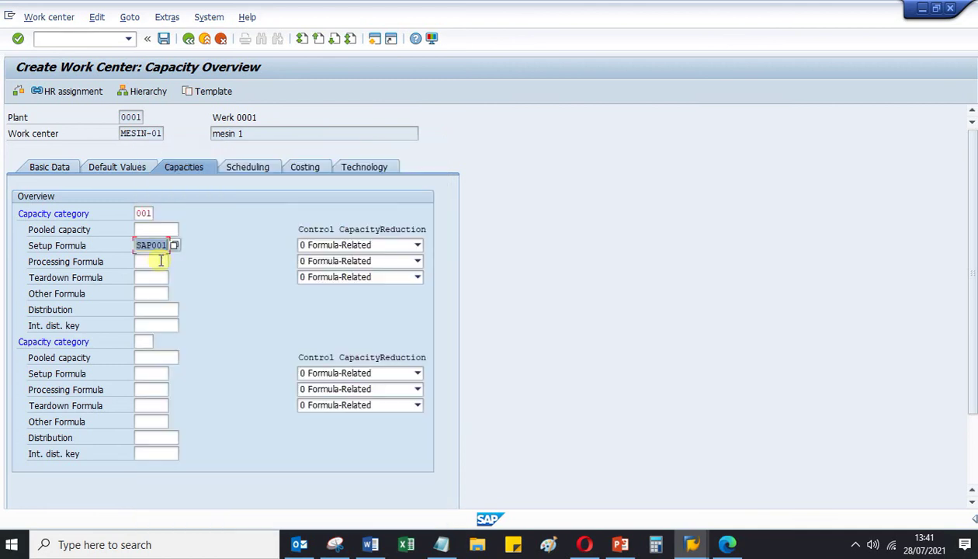
{"action": "key", "text": "Return"}
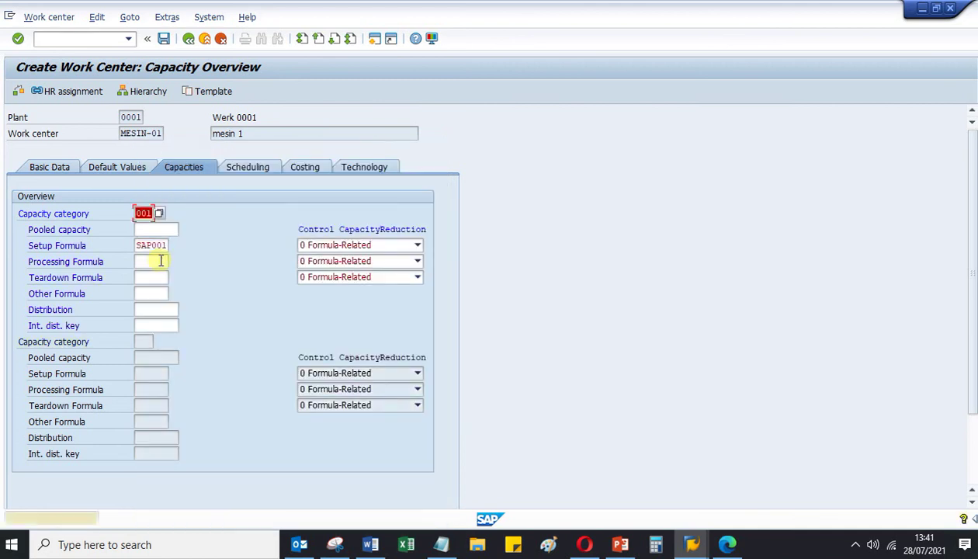
{"action": "key", "text": "Return"}
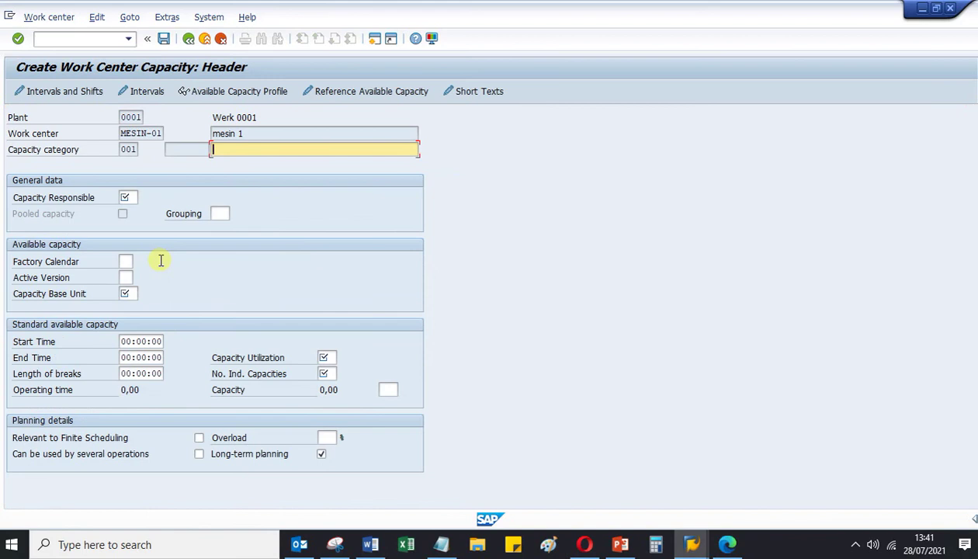
Step: Enter "mesin 1" as the capacity description and set the capacity responsible to A
{"action": "type", "text": "mesin 1"}
{"action": "key", "text": "Return"}
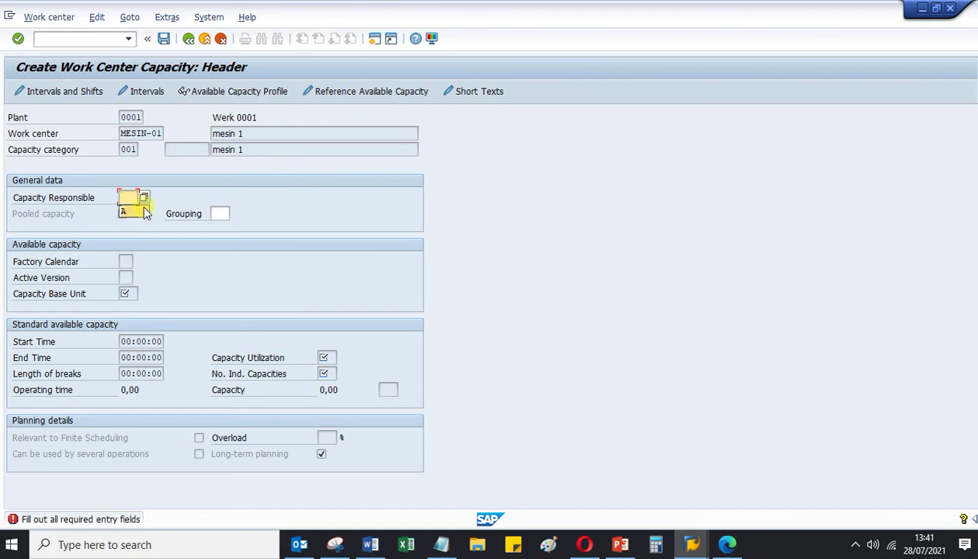
{"action": "type", "text": "A"}
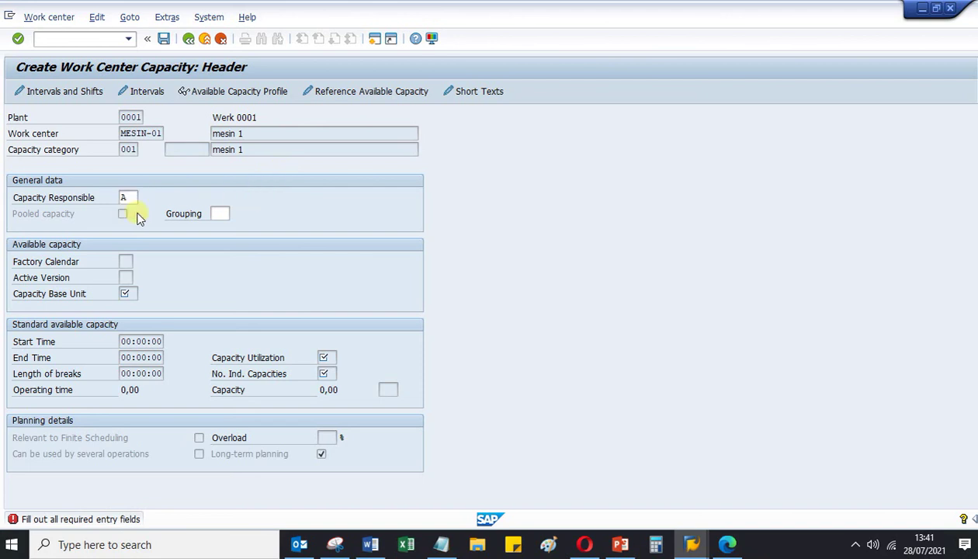
{"action": "key", "text": "Return"}
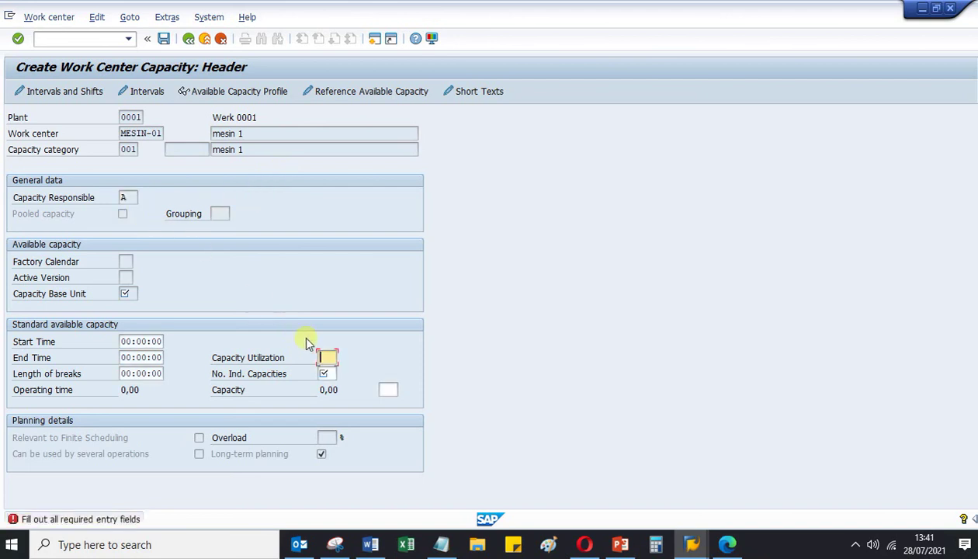
Step: Set the capacity utilization to 100 and the number of individual capacities to 1, and fill in the suggested capacity base unit
{"action": "type", "text": "100"}
{"action": "left_click", "coordinate": [327, 374]}
{"action": "type", "text": "1"}
{"action": "key", "text": "Return"}
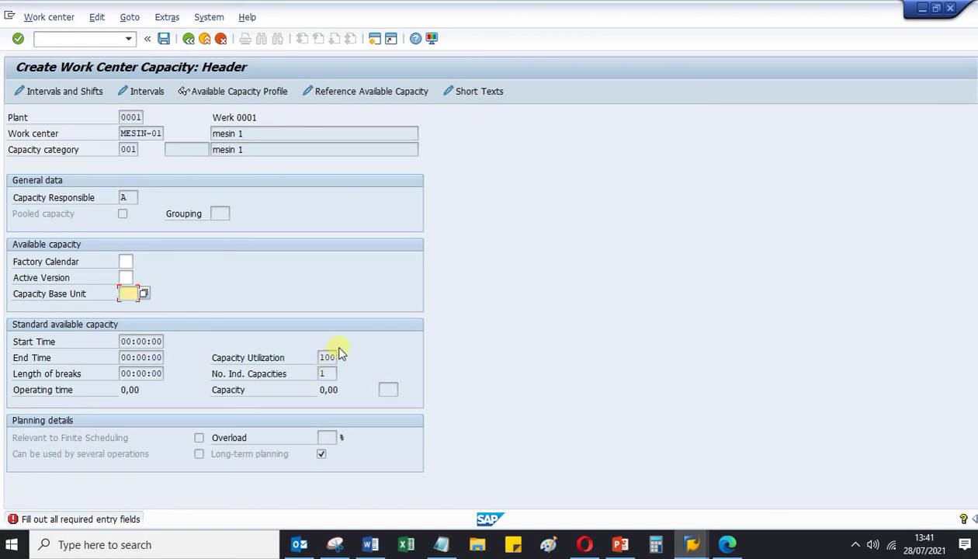
{"action": "key", "text": "BackSpace"}
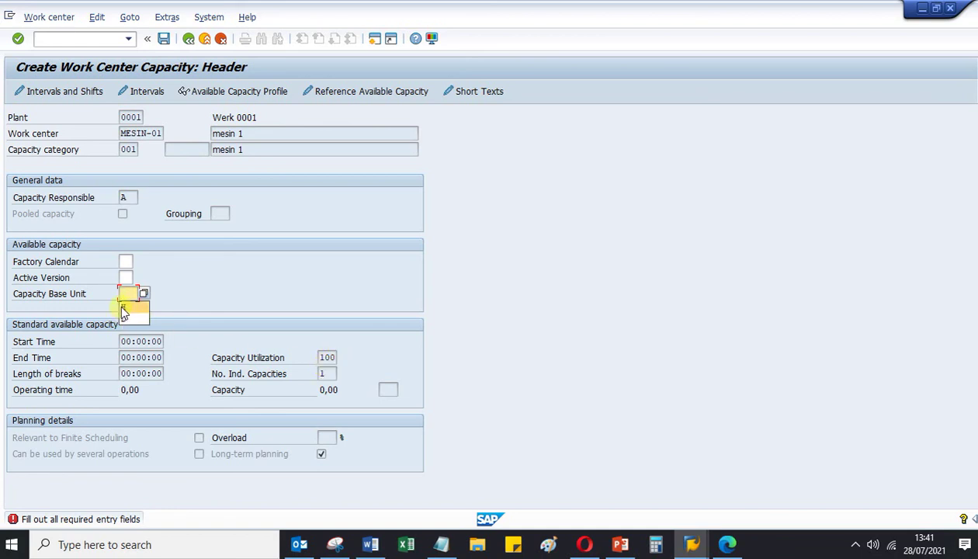
{"action": "key", "text": "Return"}
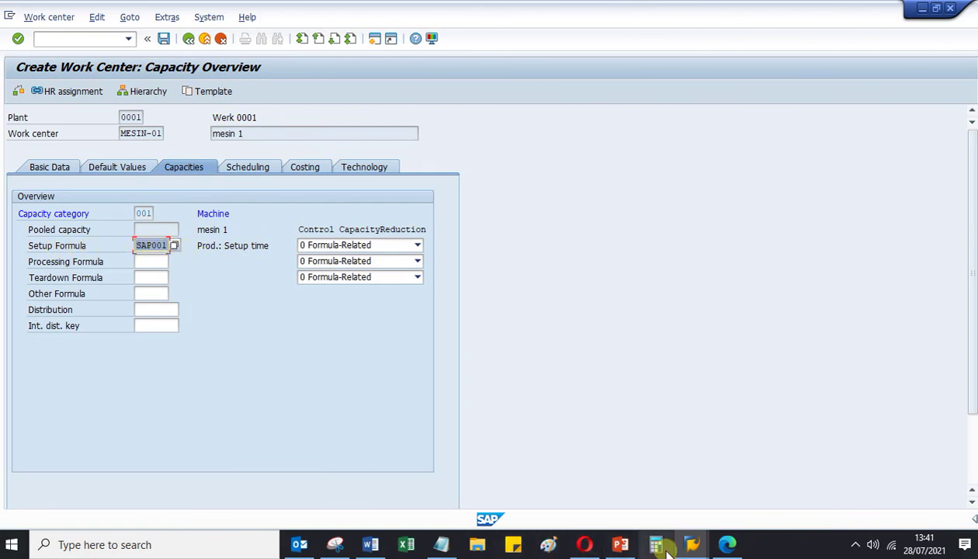
Step: Switch to the Formula Definition session, view the details of formula SAP001 and return to the overview
{"action": "mouse_move", "coordinate": [691, 546]}
{"action": "left_click", "coordinate": [653, 485]}
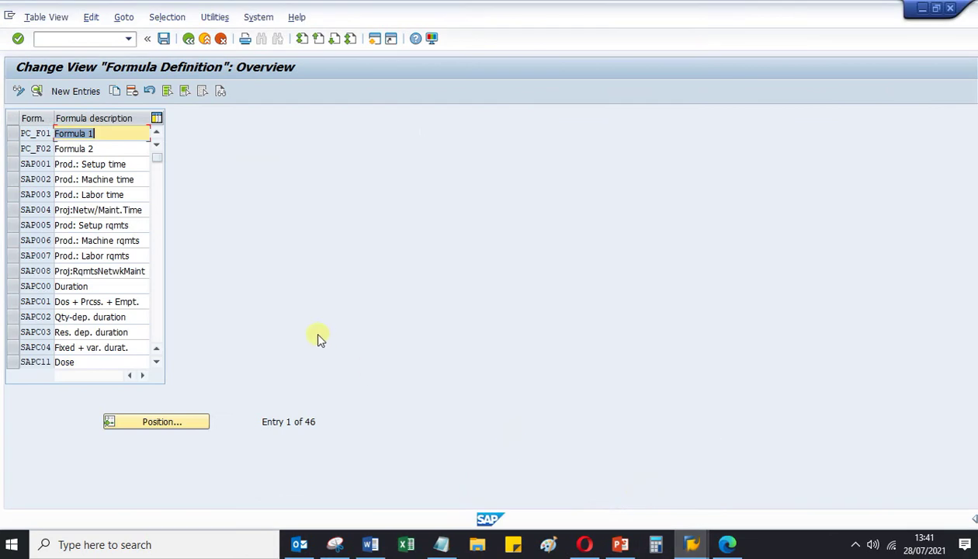
{"action": "left_click", "coordinate": [13, 165]}
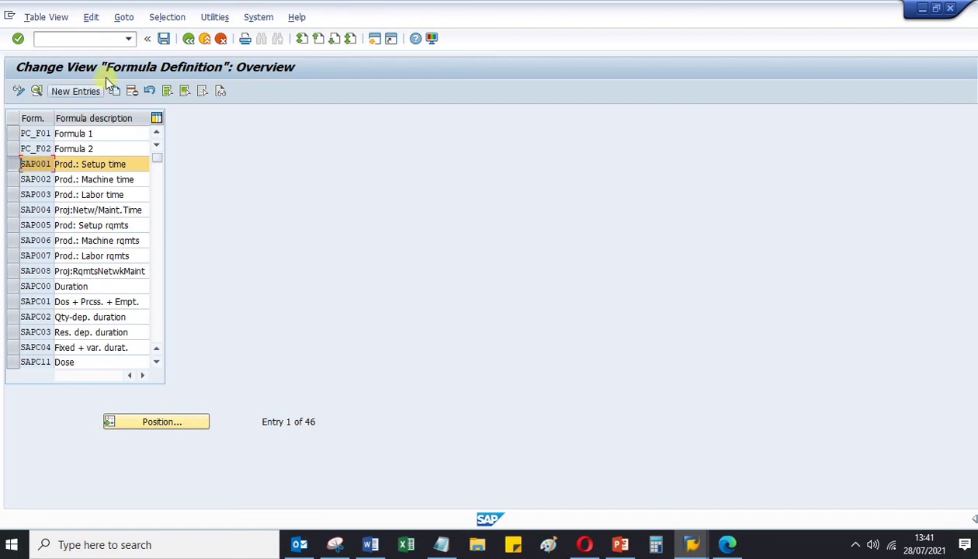
{"action": "left_click", "coordinate": [122, 18]}
{"action": "left_click", "coordinate": [130, 34]}
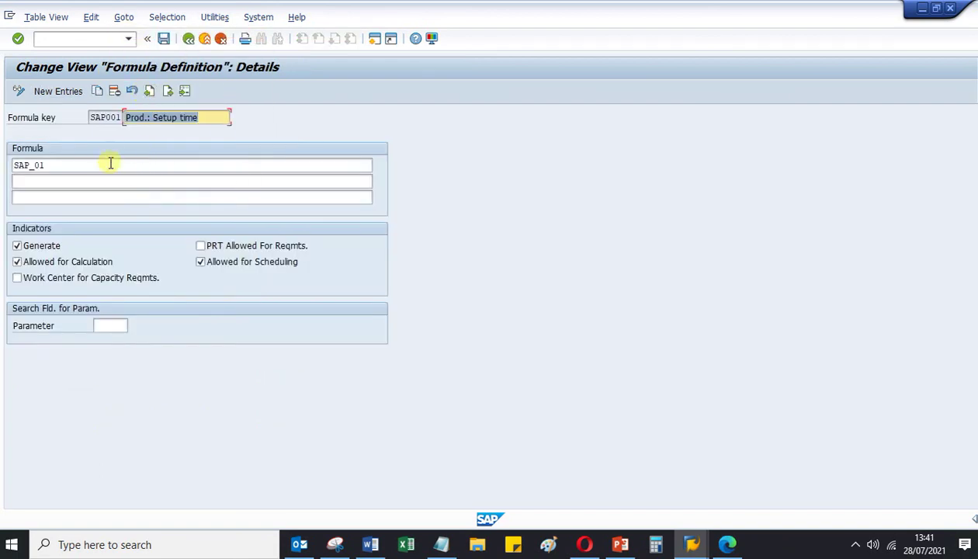
{"action": "left_click", "coordinate": [188, 39]}
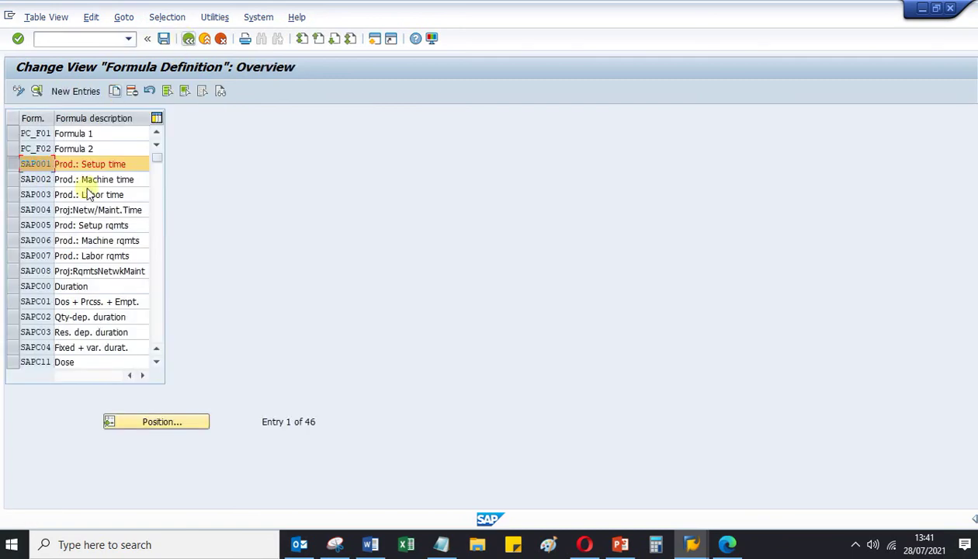
Step: Select SAP002 instead of SAP001 in the formula list, and set the setup formula of work center MESIN-01 to SAP002 in the Create Work Center session
{"action": "left_click", "coordinate": [13, 179]}
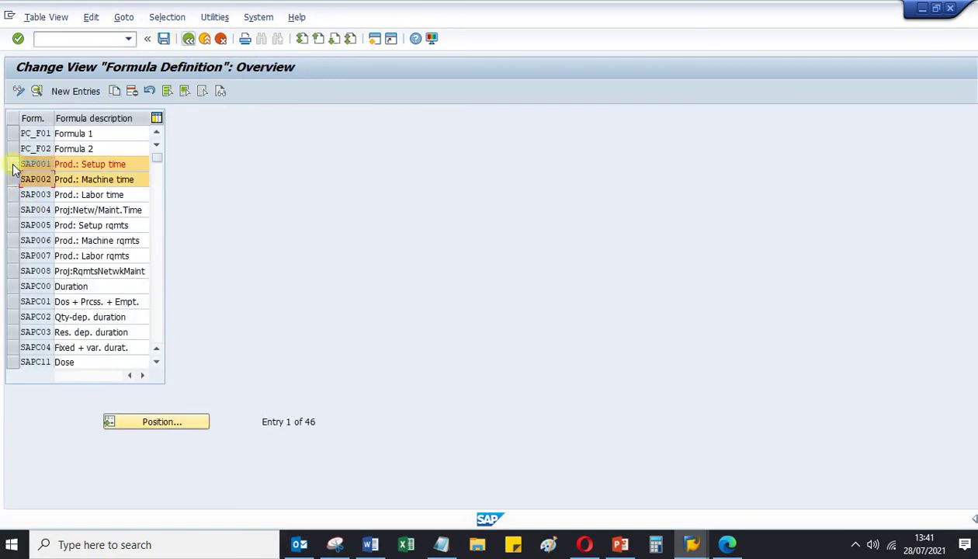
{"action": "left_click", "coordinate": [13, 164]}
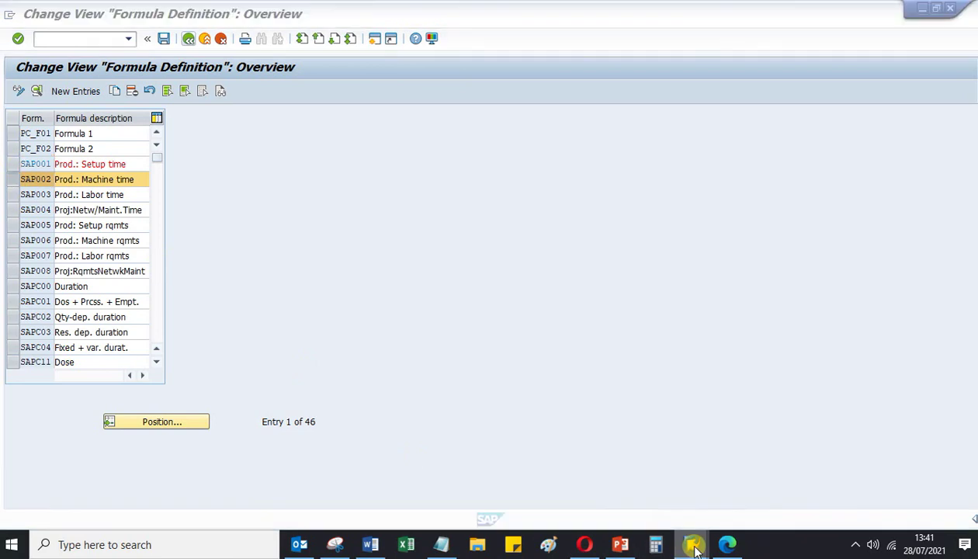
{"action": "mouse_move", "coordinate": [690, 541]}
{"action": "left_click", "coordinate": [808, 480]}
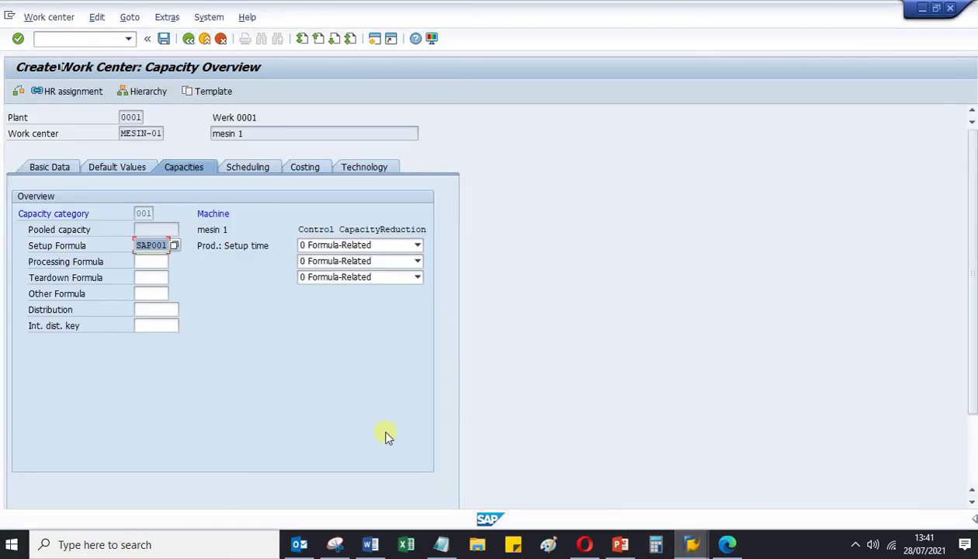
{"action": "left_click", "coordinate": [170, 247]}
{"action": "key", "text": "F4"}
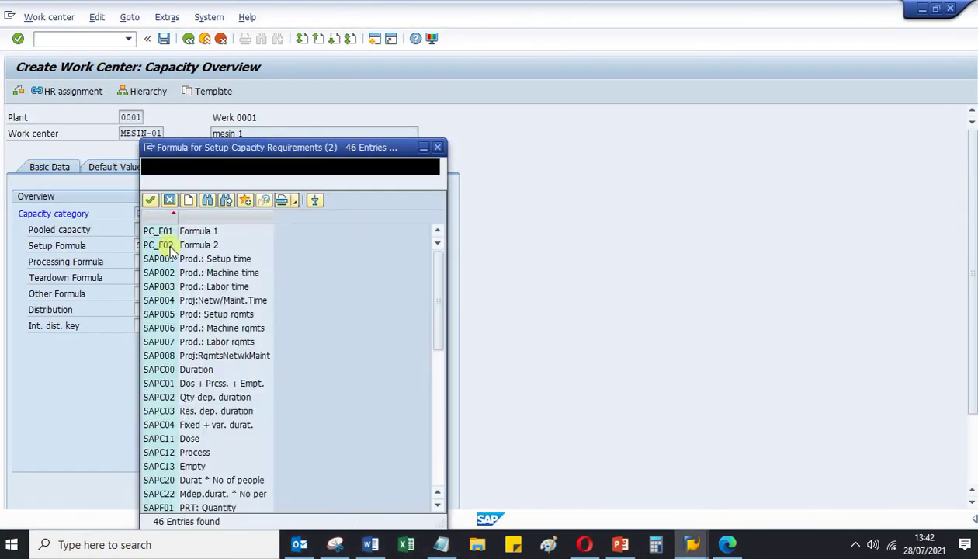
{"action": "double_click", "coordinate": [157, 276]}
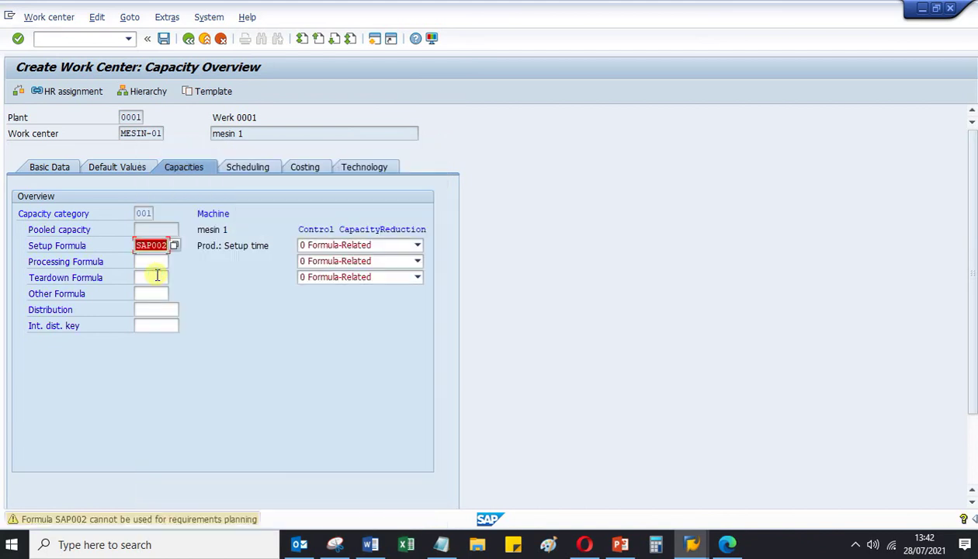
{"action": "key", "text": "Return"}
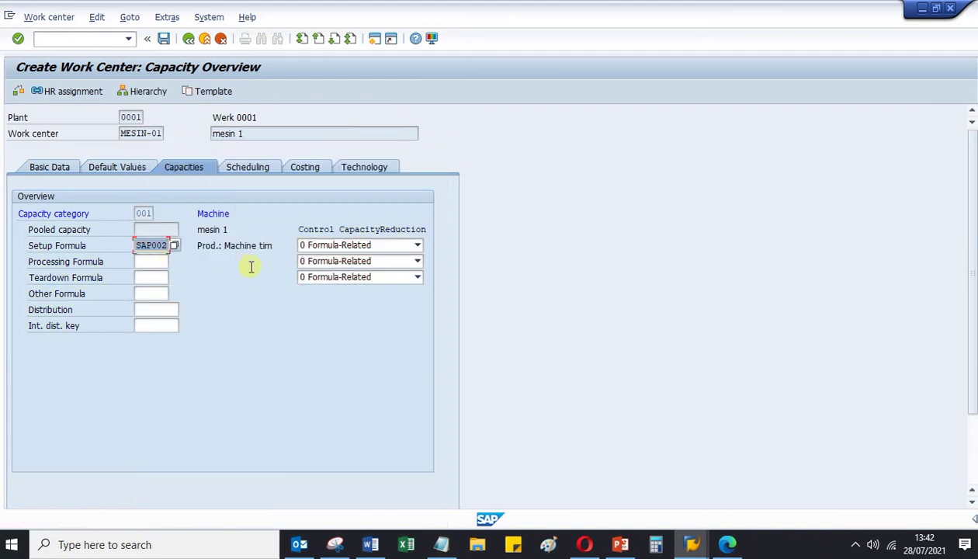
Step: Open the details of formula SAP002 in the Formula Definition session and copy its formula SAP_02 * SAP_09 / SAP_08 / SAP_11
{"action": "mouse_move", "coordinate": [691, 542]}
{"action": "left_click", "coordinate": [655, 487]}
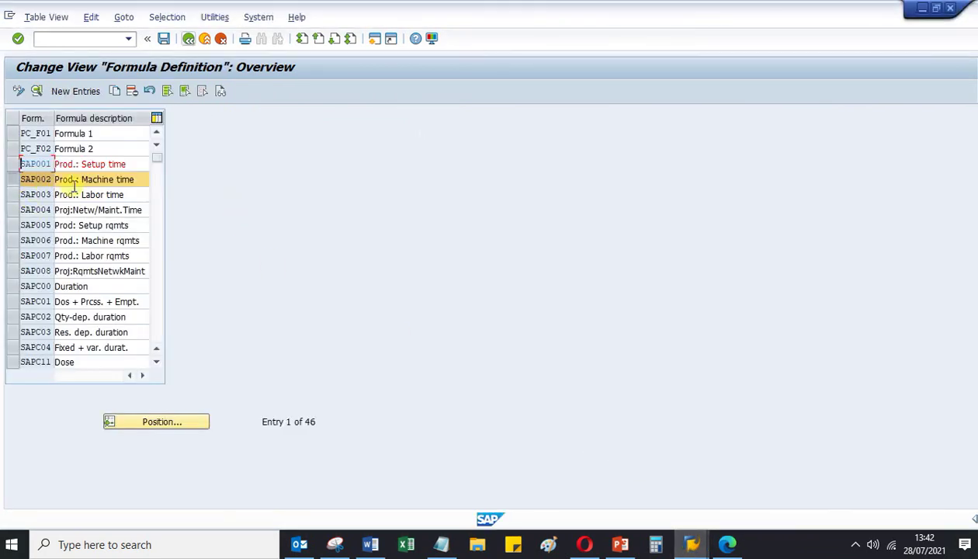
{"action": "left_click", "coordinate": [124, 18]}
{"action": "left_click", "coordinate": [140, 35]}
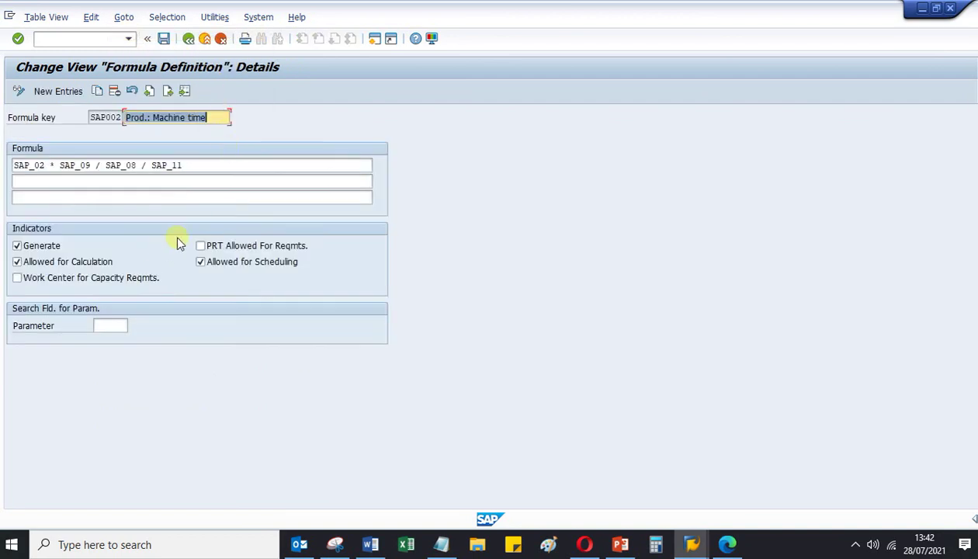
{"action": "left_click", "coordinate": [56, 180]}
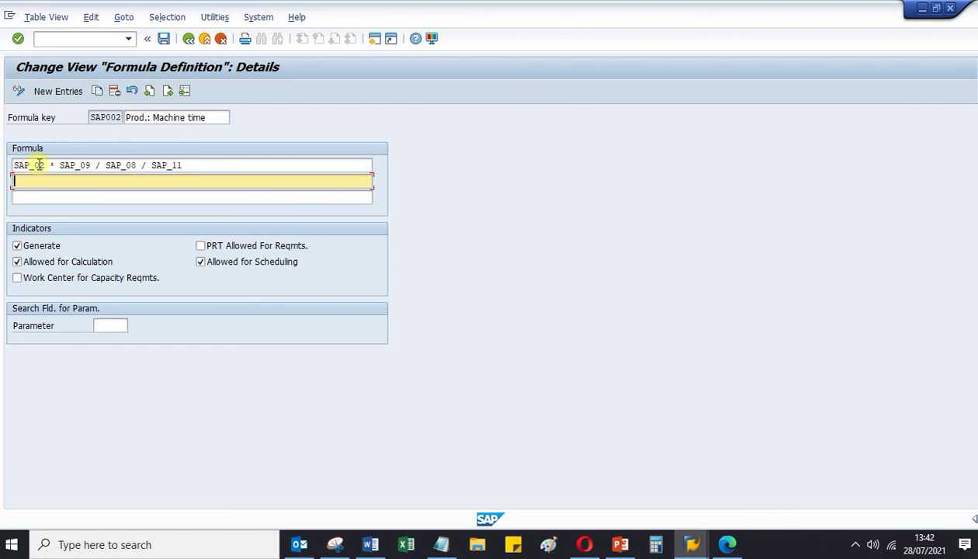
{"action": "left_click", "coordinate": [200, 170]}
{"action": "left_click_drag", "start_coordinate": [200, 170], "coordinate": [14, 165]}
{"action": "key", "text": "ctrl+c"}
{"action": "left_click", "coordinate": [13, 165]}
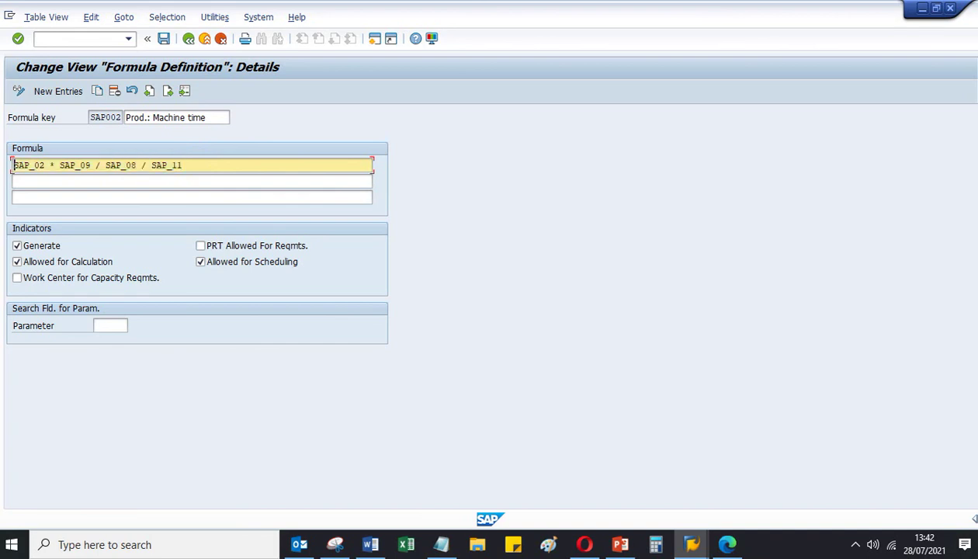
Step: Switch to Notepad and start a new blank document, saving the changes to the open file
{"action": "left_click", "coordinate": [441, 543]}
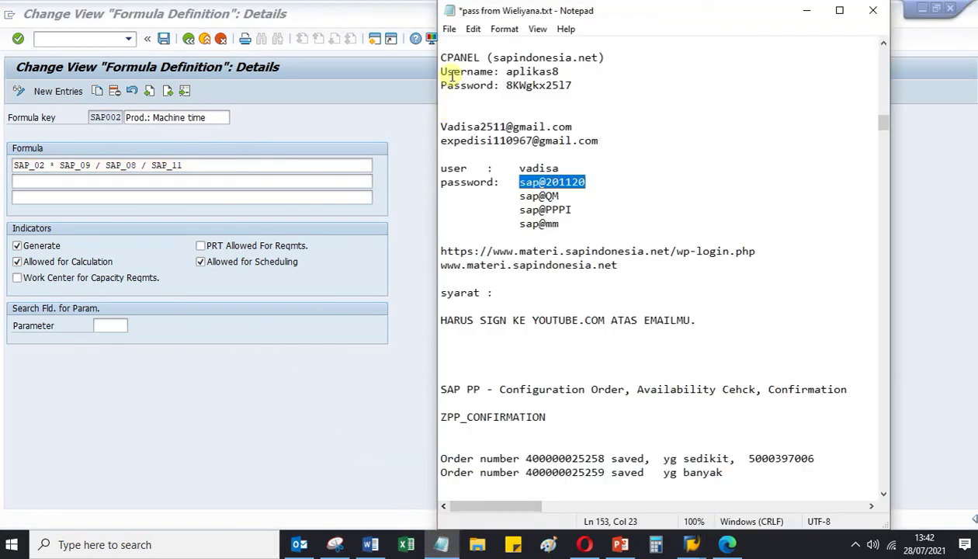
{"action": "left_click", "coordinate": [449, 28]}
{"action": "left_click", "coordinate": [466, 47]}
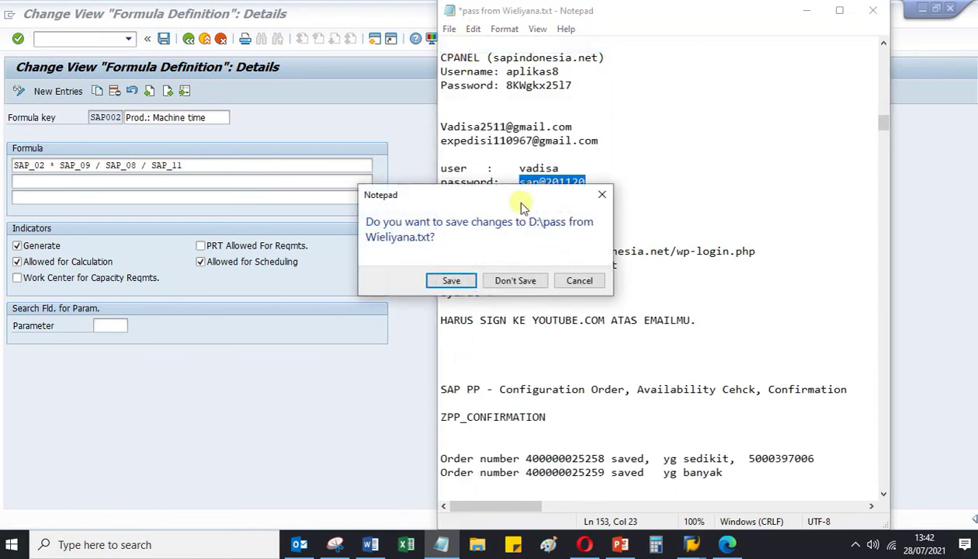
{"action": "left_click", "coordinate": [464, 281]}
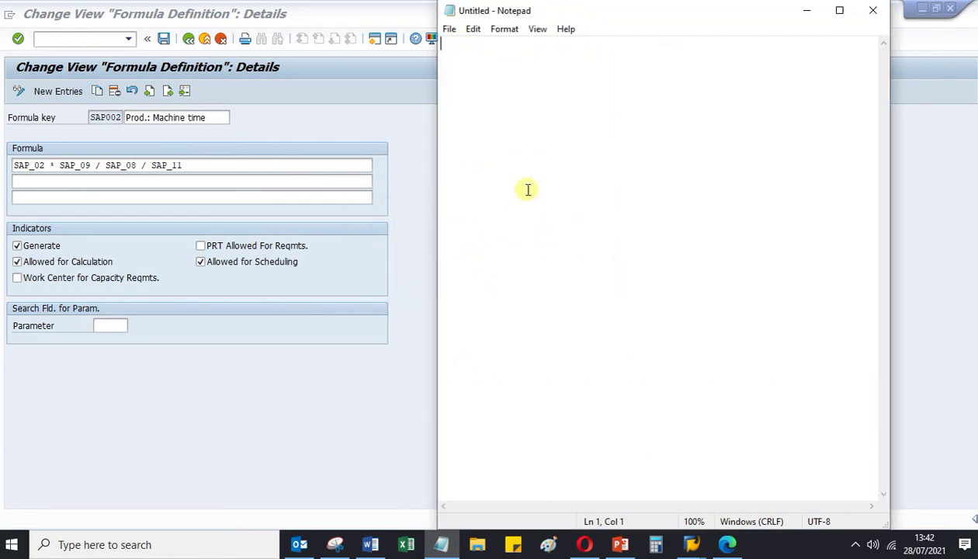
Step: Paste the copied formula into the blank note and add the heading "SAP002 (Machine Time)" on the line above it
{"action": "key", "text": "Return"}
{"action": "key", "text": "Return"}
{"action": "key", "text": "ctrl+v"}
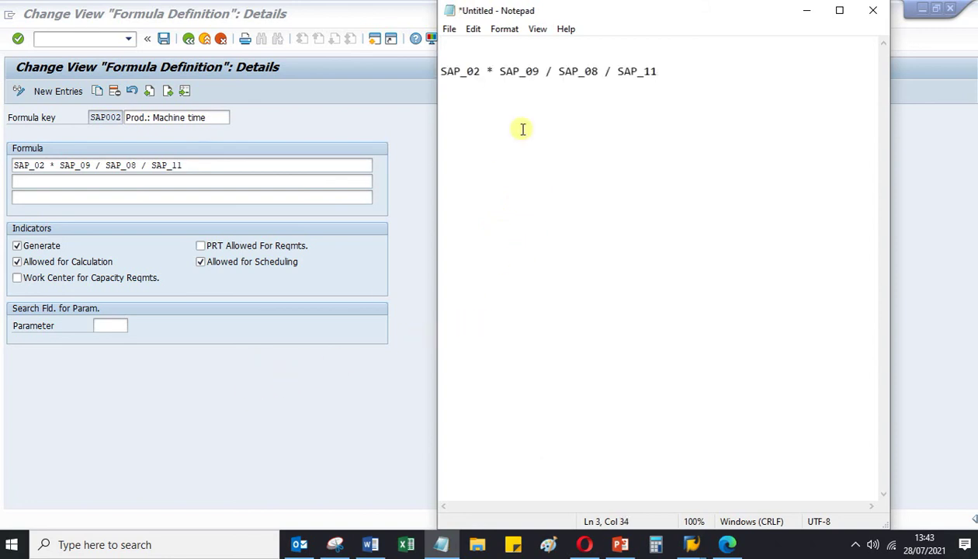
{"action": "left_click", "coordinate": [450, 59]}
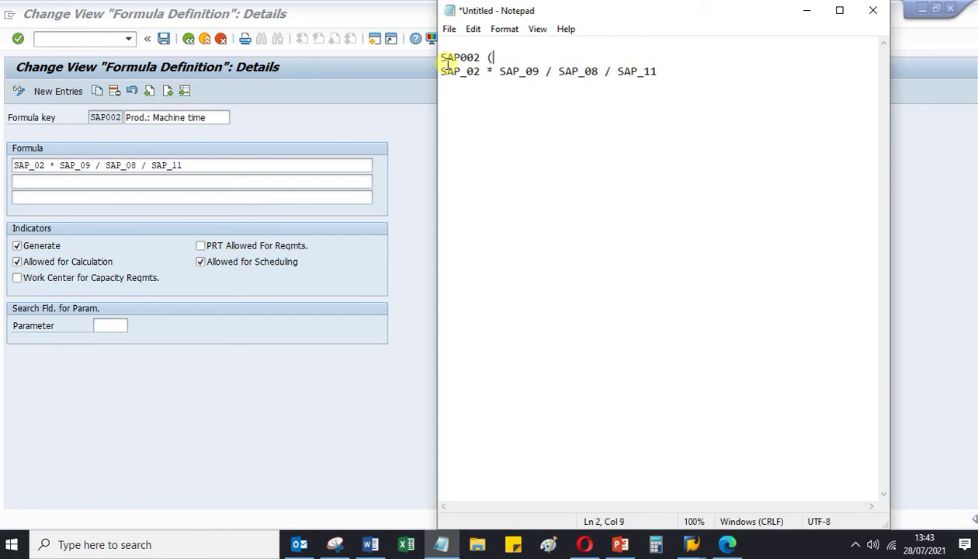
{"action": "type", "text": "echine Time)"}
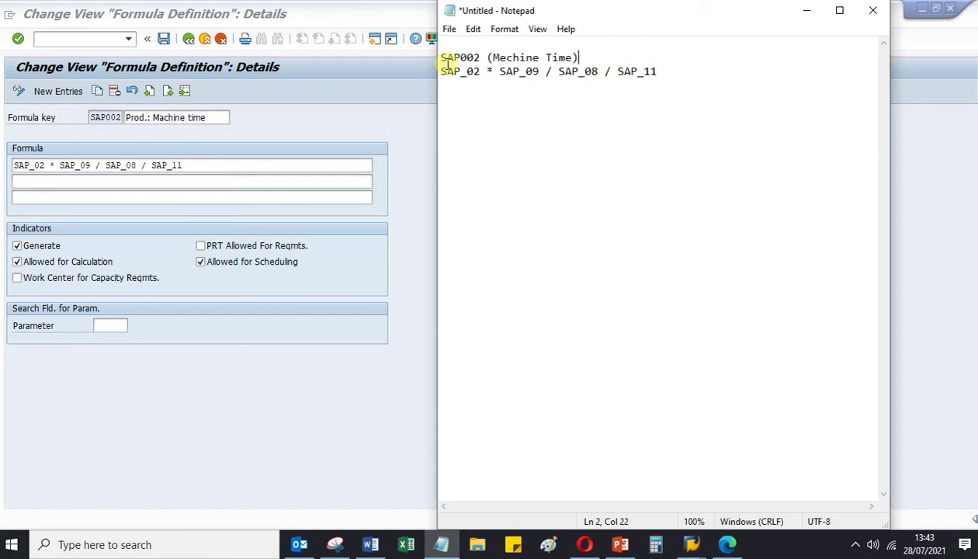
{"action": "left_click", "coordinate": [504, 58]}
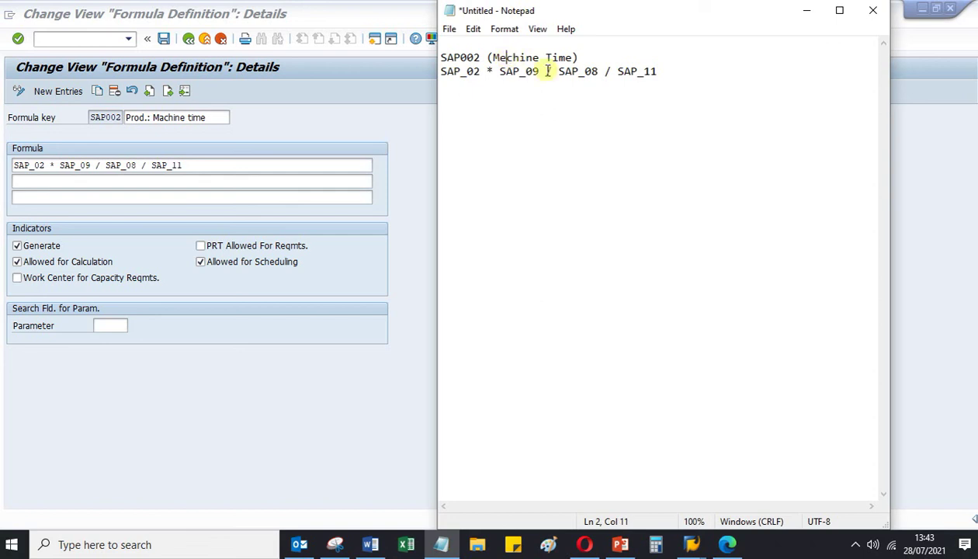
{"action": "key", "text": "BackSpace"}
{"action": "type", "text": "a"}
Step: Leave the SAP002 formula details in SAP, switch to the Create Work Center session and display the definition of the assigned setup formula
{"action": "left_click", "coordinate": [264, 130]}
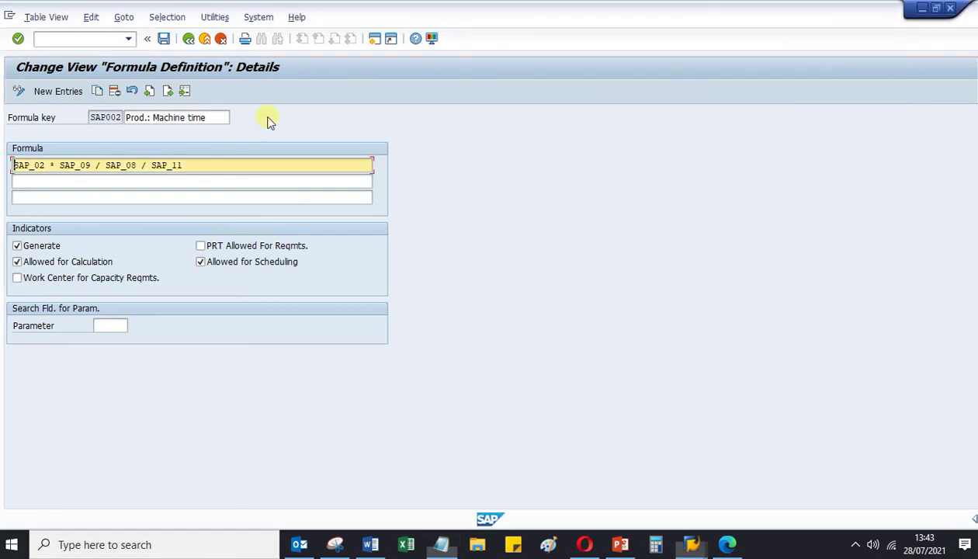
{"action": "left_click", "coordinate": [191, 44]}
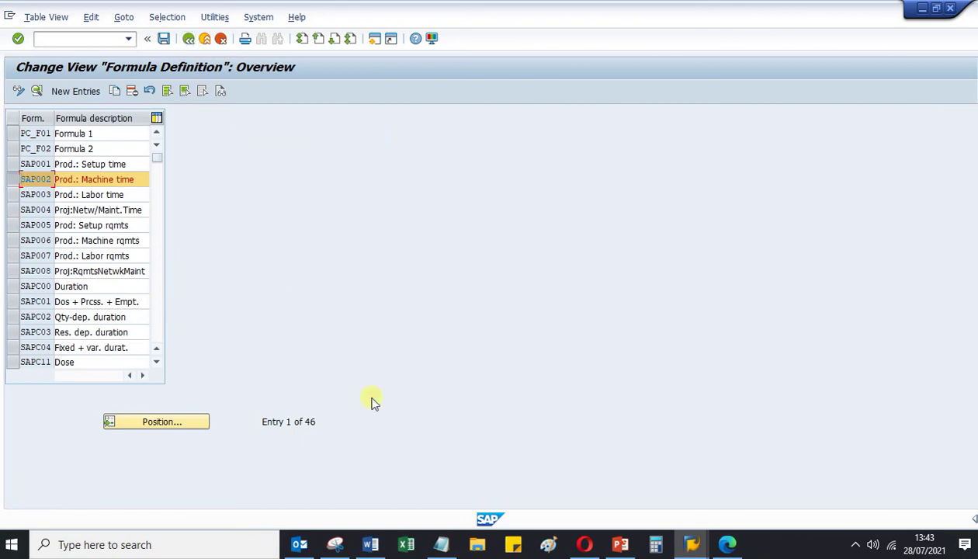
{"action": "left_click", "coordinate": [691, 542]}
{"action": "left_click", "coordinate": [807, 485]}
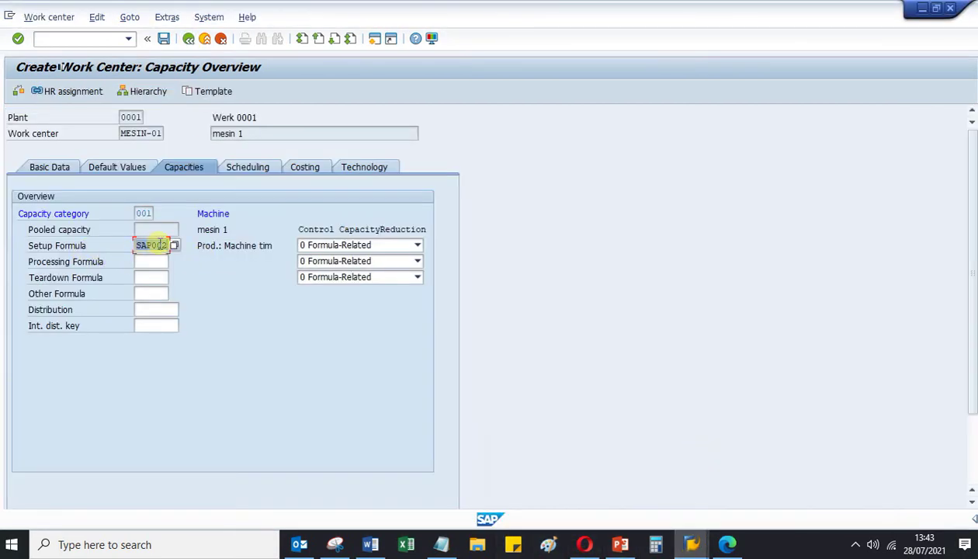
{"action": "left_click", "coordinate": [166, 17]}
{"action": "mouse_move", "coordinate": [255, 83]}
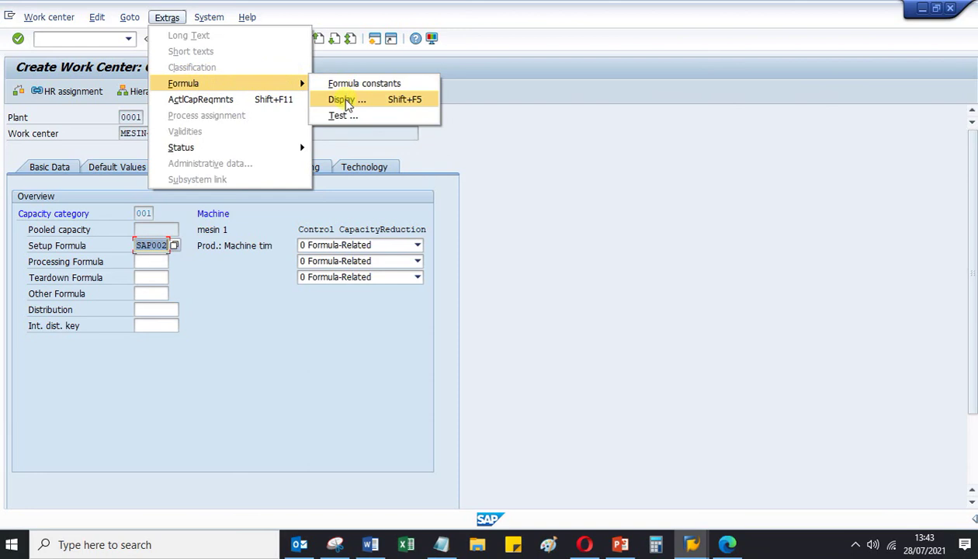
{"action": "left_click", "coordinate": [347, 100]}
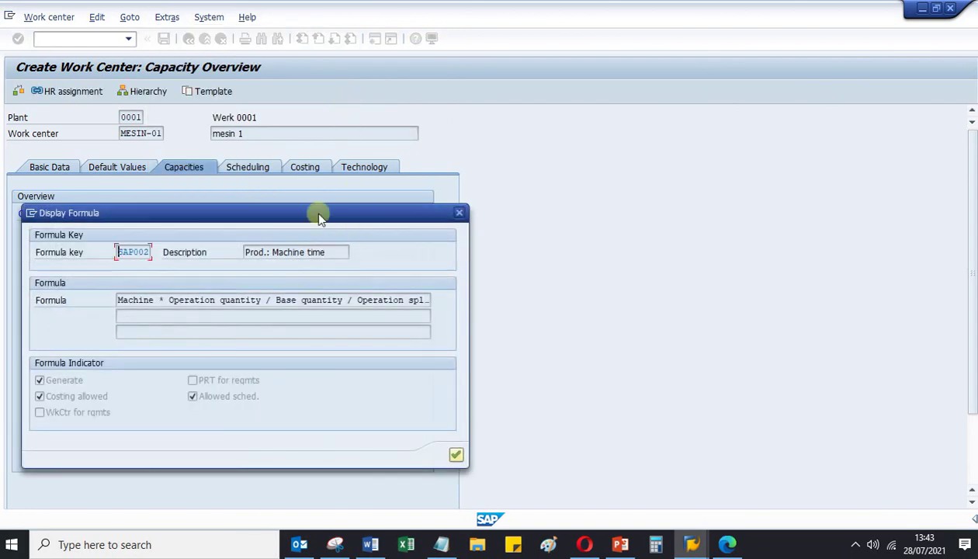
Step: Copy the formula text "Machine * Operation quantity / Base quantity / Operation splits" and paste it below the coded formula in Notepad
{"action": "left_click_drag", "start_coordinate": [326, 212], "coordinate": [528, 190]}
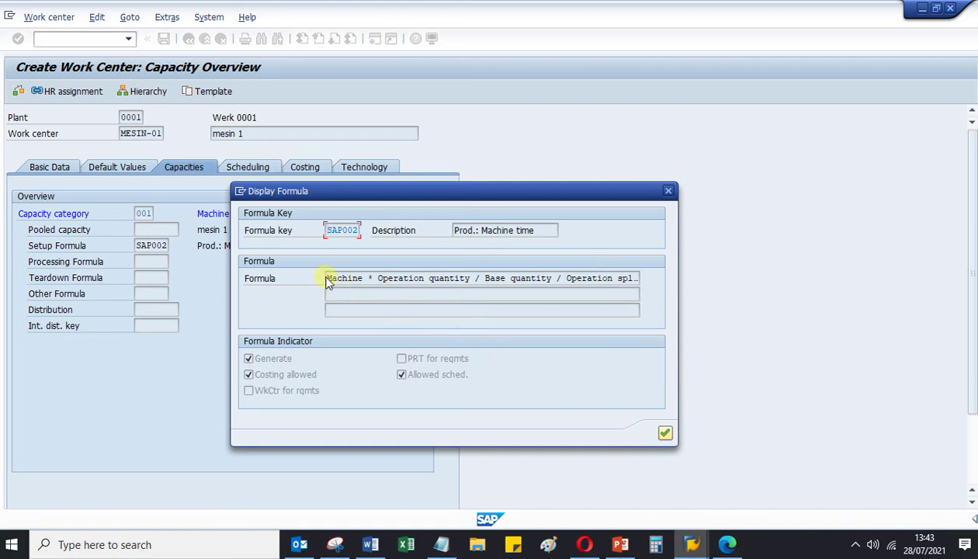
{"action": "left_click_drag", "start_coordinate": [326, 281], "coordinate": [681, 277]}
{"action": "key", "text": "ctrl+c"}
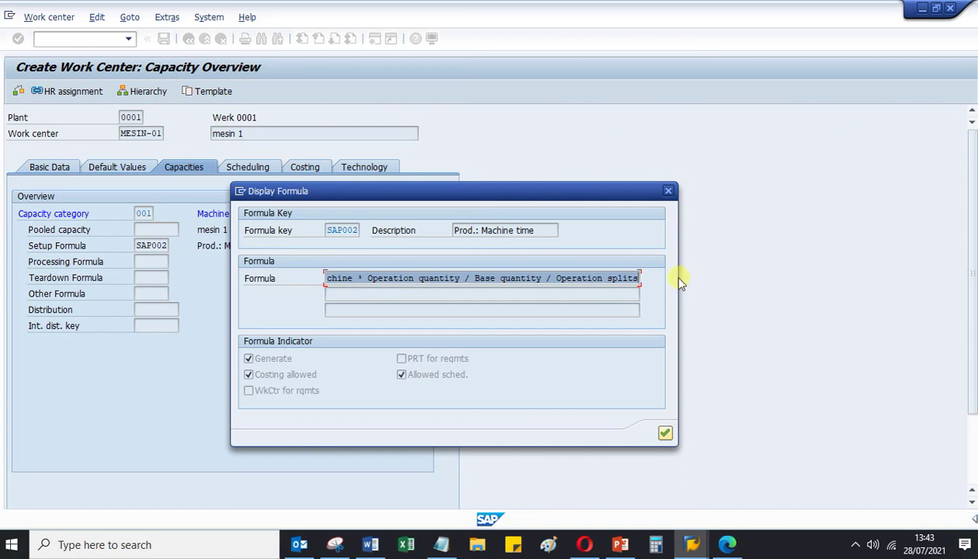
{"action": "left_click", "coordinate": [440, 546]}
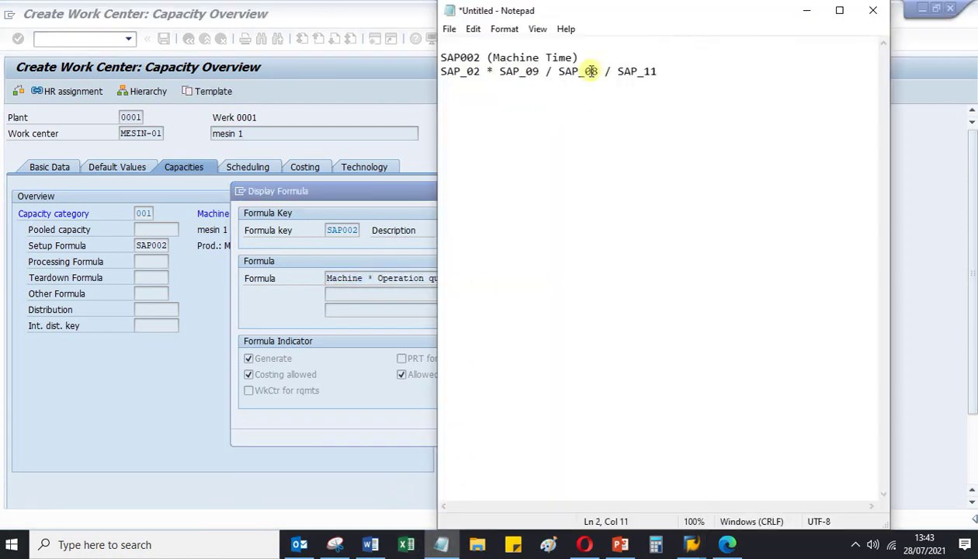
{"action": "left_click", "coordinate": [673, 71]}
{"action": "key", "text": "Return"}
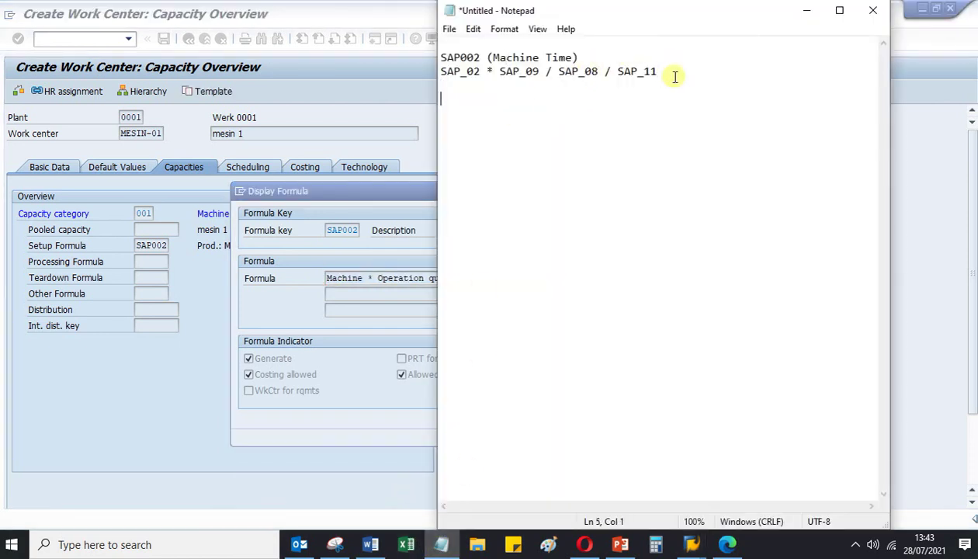
{"action": "key", "text": "ctrl+v"}
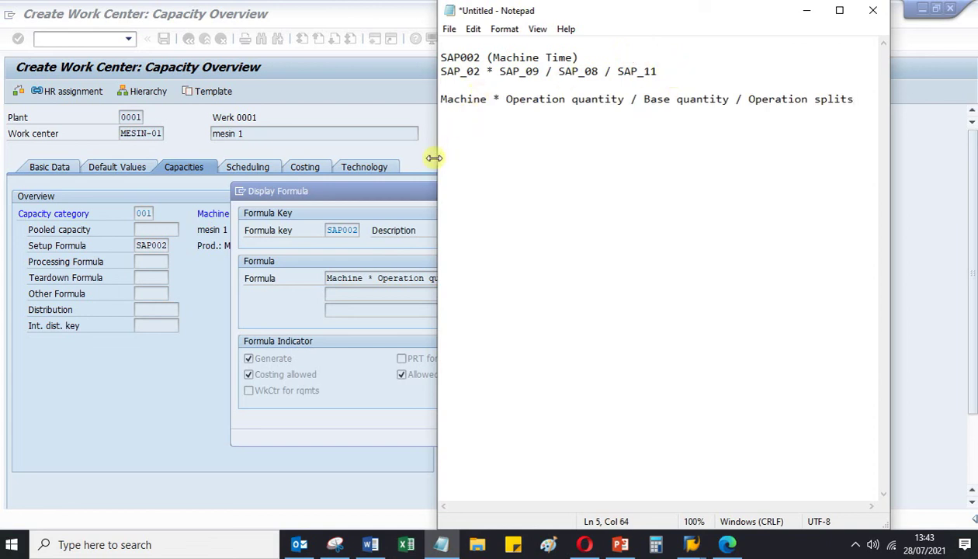
Step: Widen the Notepad window and highlight the term "Operation quantity" in the written-out formula to compare it with the coded version
{"action": "left_click_drag", "start_coordinate": [434, 158], "coordinate": [299, 153]}
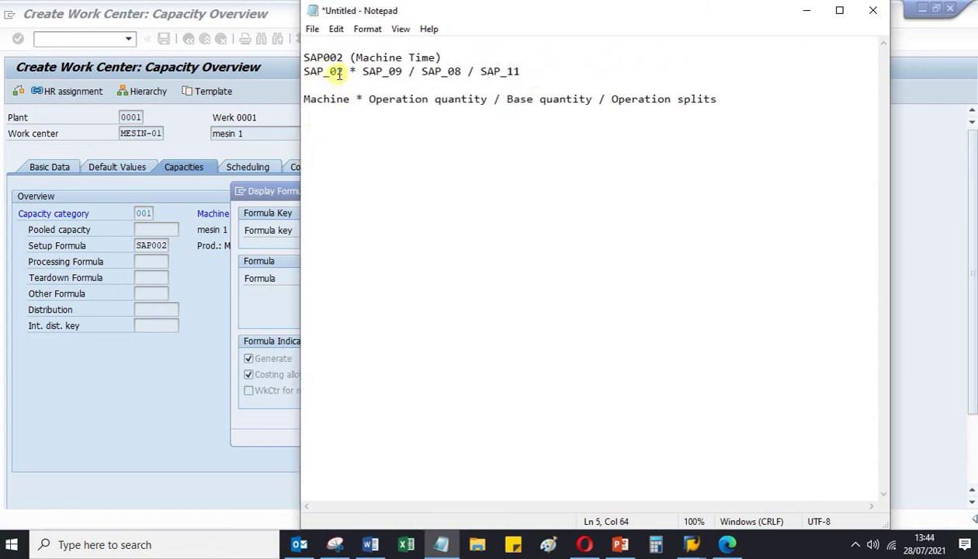
{"action": "right_click", "coordinate": [349, 99]}
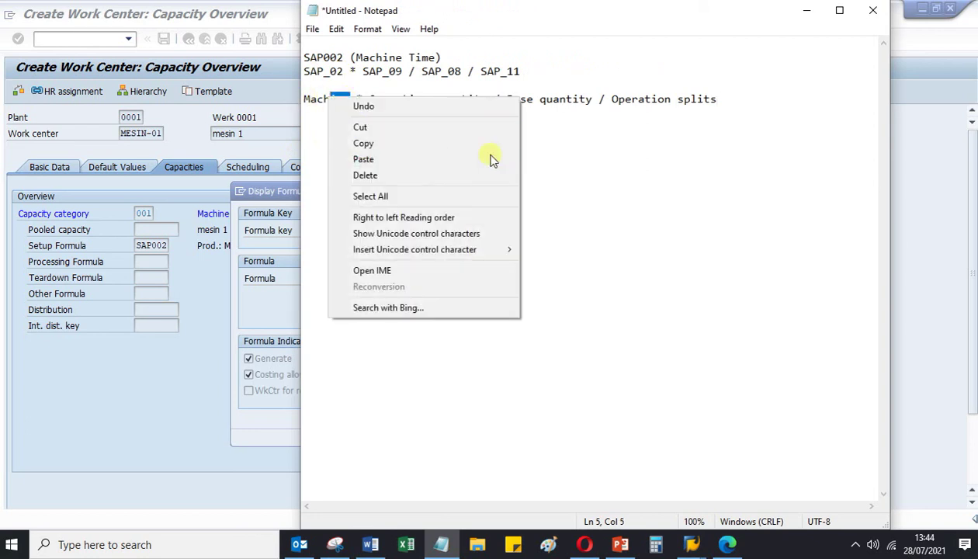
{"action": "left_click", "coordinate": [544, 146]}
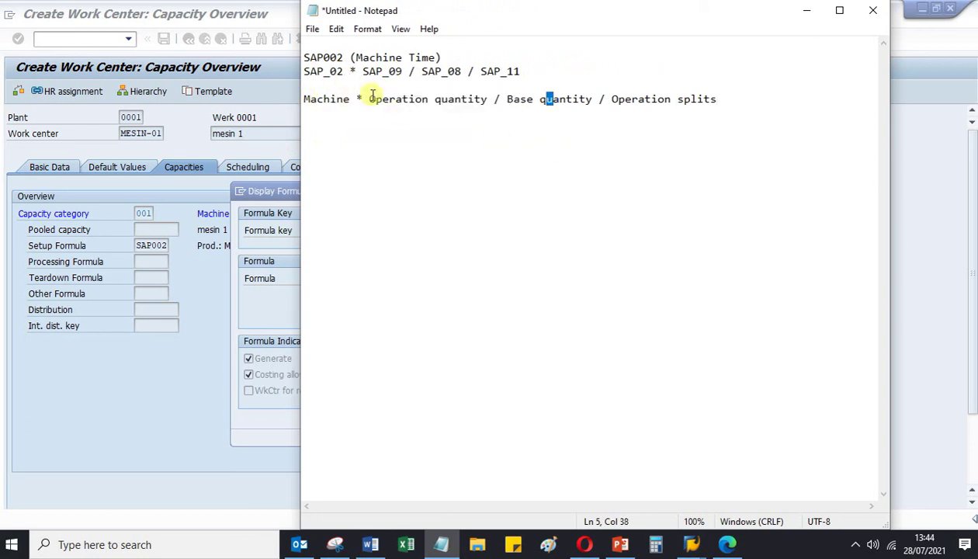
{"action": "left_click_drag", "start_coordinate": [369, 99], "coordinate": [486, 102]}
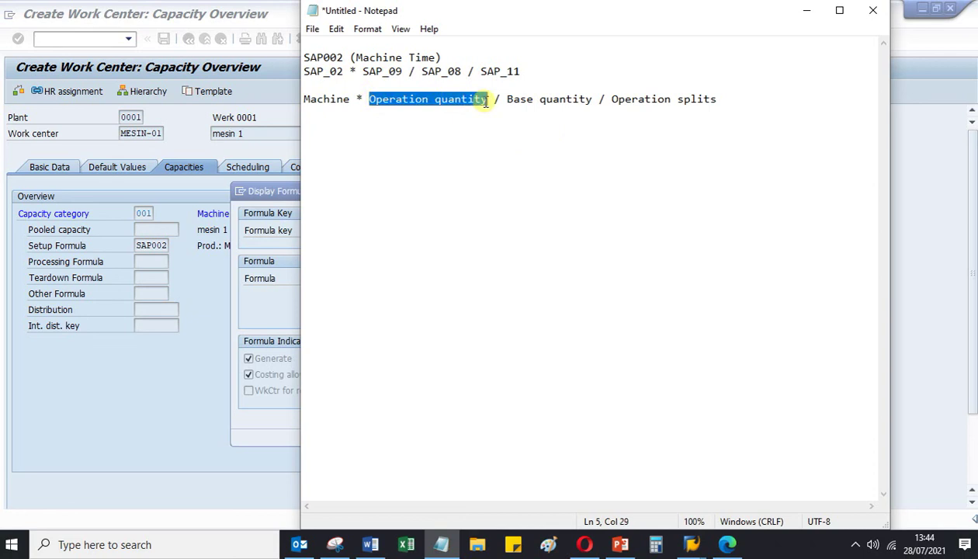
Step: Match SAP_08 with "Base quantity" and SAP_11 with "Operation splits" by highlighting each pair in the two Notepad formulas
{"action": "left_click_drag", "start_coordinate": [363, 71], "coordinate": [462, 72]}
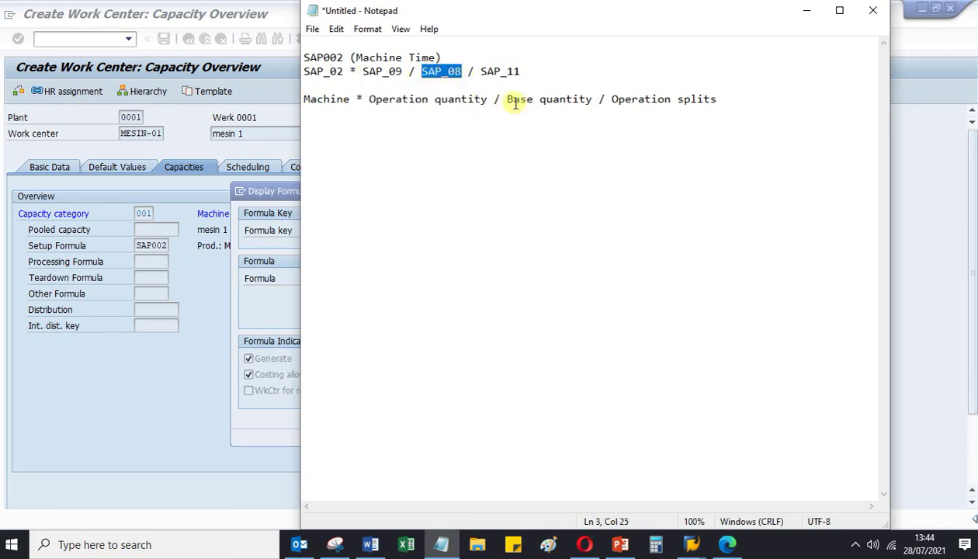
{"action": "left_click_drag", "start_coordinate": [506, 99], "coordinate": [583, 99]}
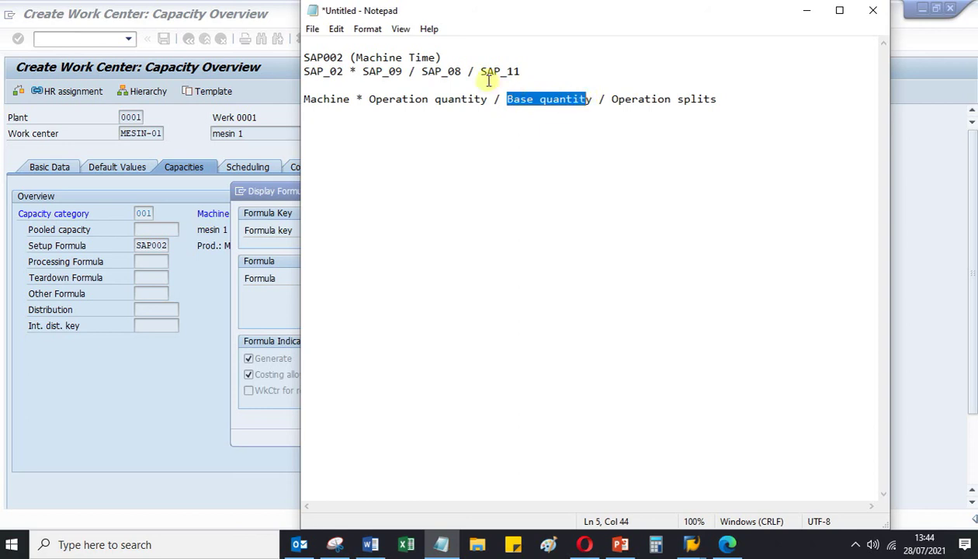
{"action": "left_click_drag", "start_coordinate": [481, 70], "coordinate": [521, 71]}
{"action": "left_click", "coordinate": [612, 100]}
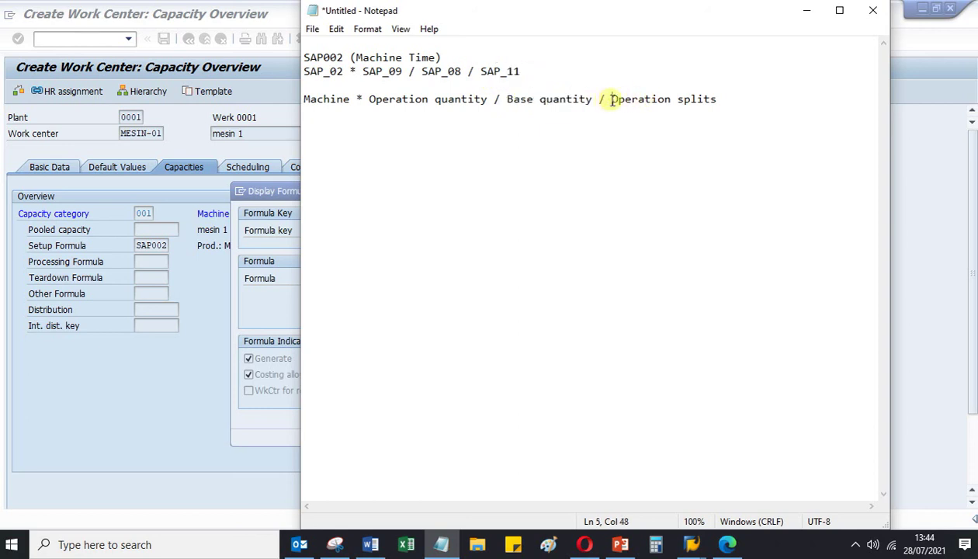
{"action": "left_click_drag", "start_coordinate": [612, 100], "coordinate": [740, 93]}
{"action": "left_click", "coordinate": [493, 154]}
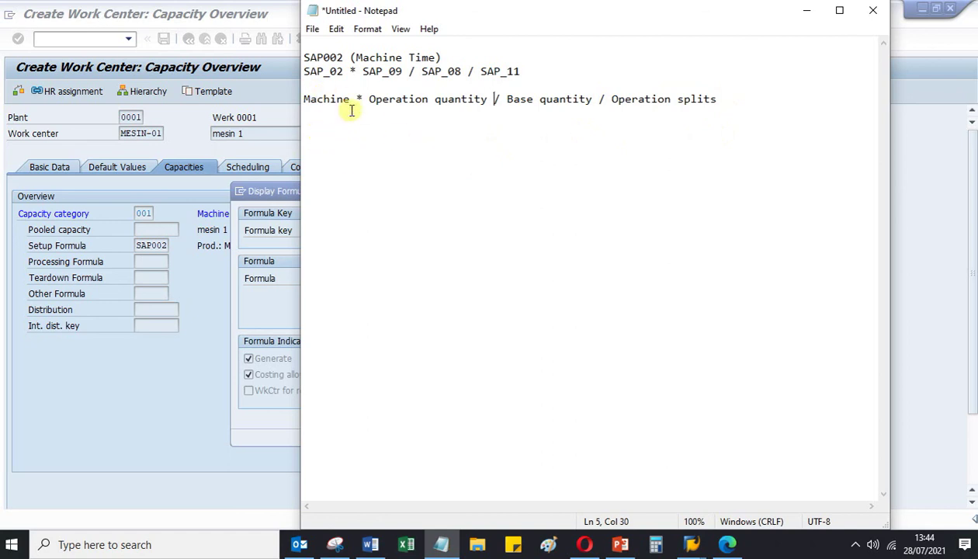
Step: Close the SAP002 formula display, switch to the Display IMG session and open the definition of formula parameters for work centers
{"action": "left_click", "coordinate": [222, 365]}
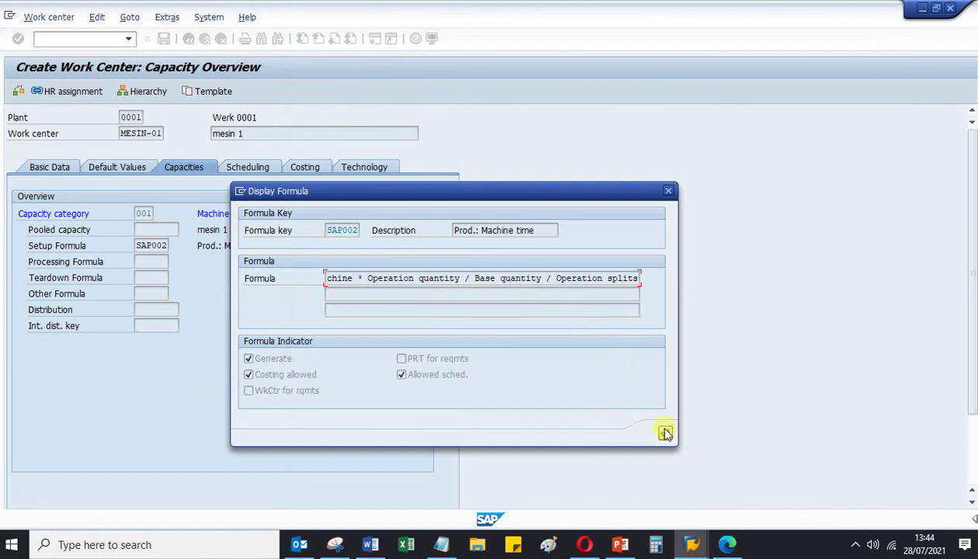
{"action": "left_click", "coordinate": [665, 433]}
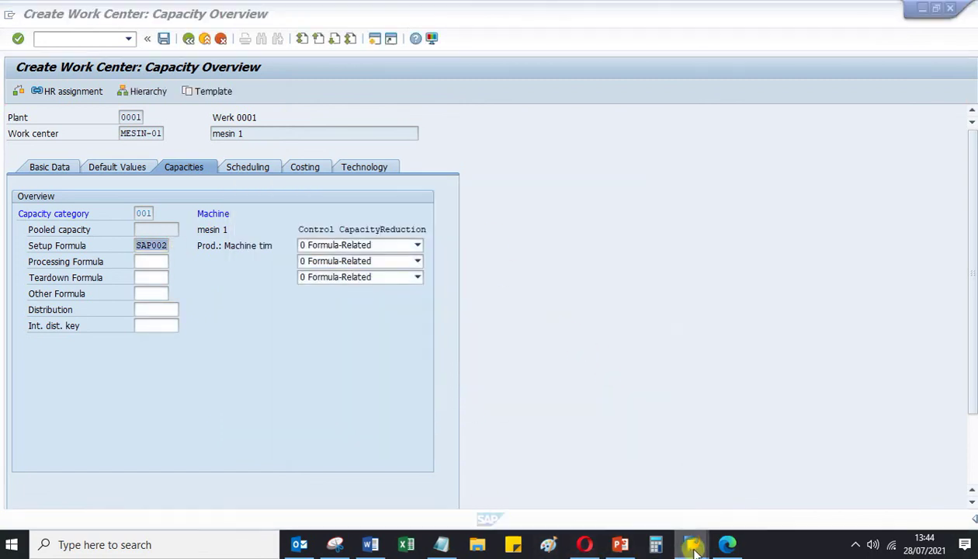
{"action": "mouse_move", "coordinate": [693, 546]}
{"action": "left_click", "coordinate": [640, 484]}
{"action": "left_click", "coordinate": [187, 41]}
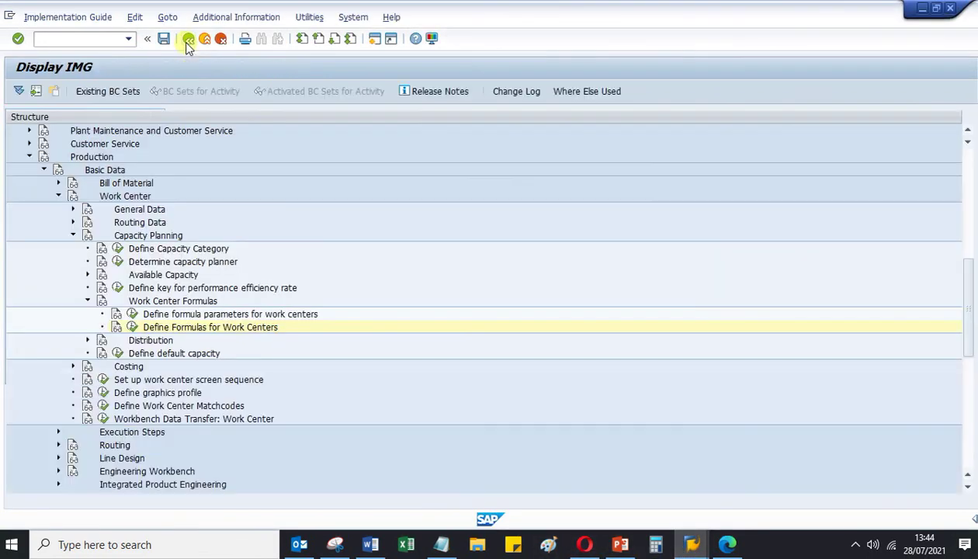
{"action": "left_click", "coordinate": [132, 315]}
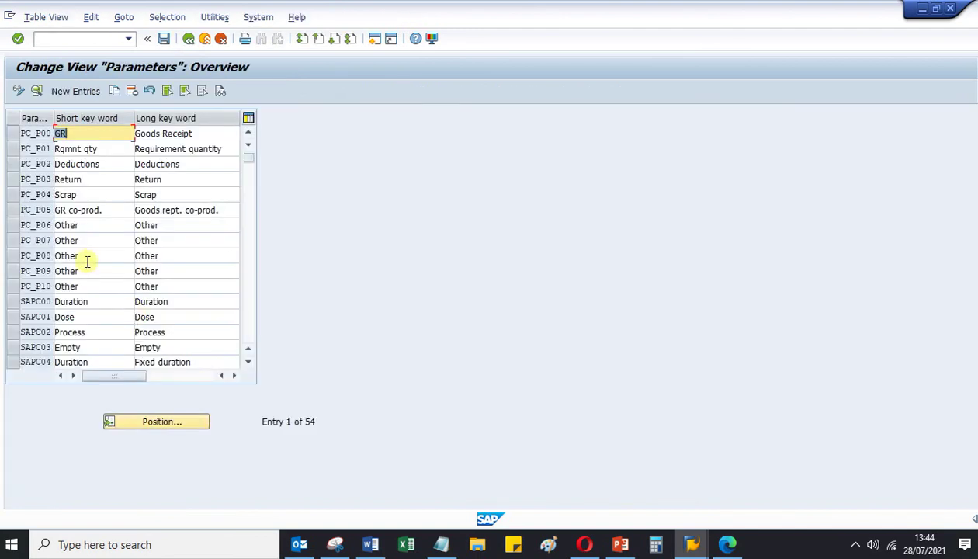
Step: Mark parameters SAP_02 (Machine) and SAP_09 (Operation quantity) in the parameter list, checking them against the formula in Notepad
{"action": "scroll", "coordinate": [87, 262], "scroll_direction": "down", "scroll_amount": 3}
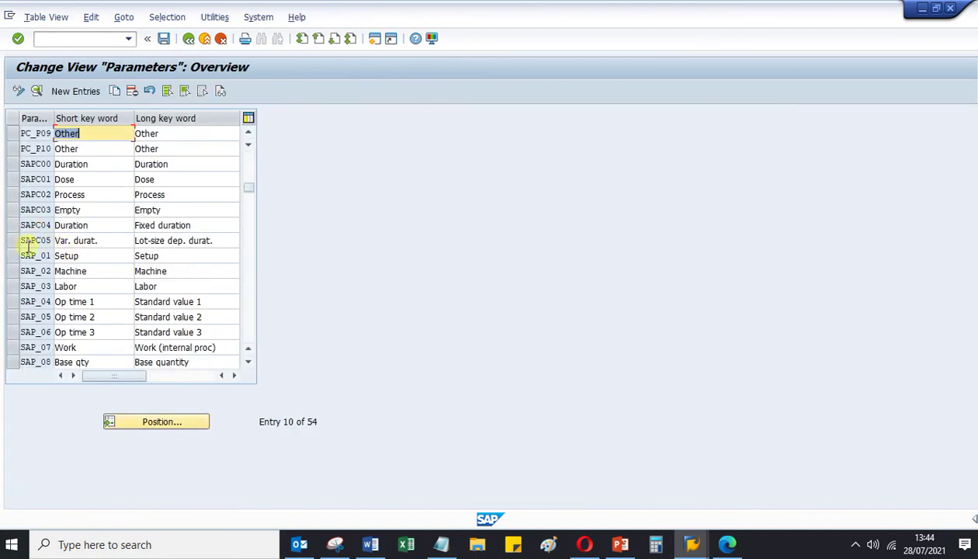
{"action": "left_click", "coordinate": [10, 271]}
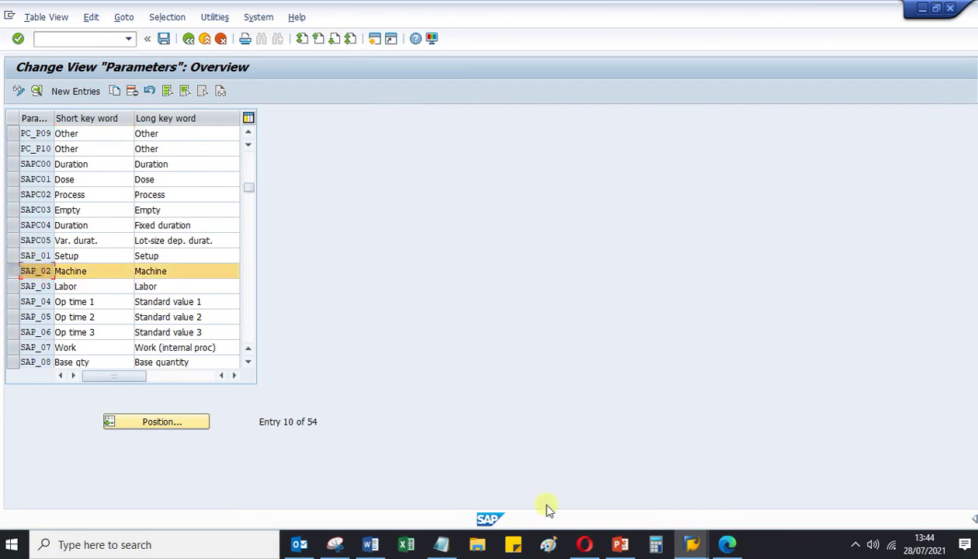
{"action": "left_click", "coordinate": [444, 546]}
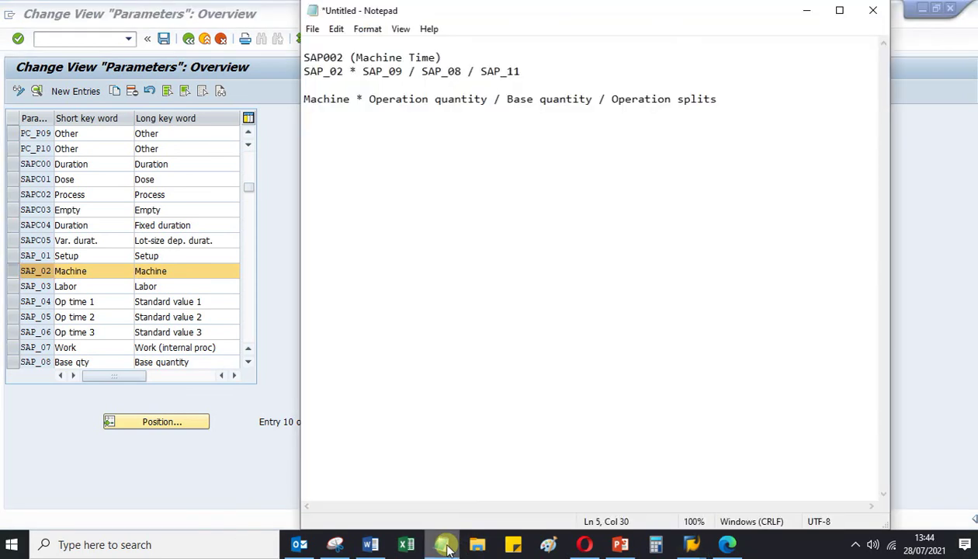
{"action": "left_click", "coordinate": [445, 546]}
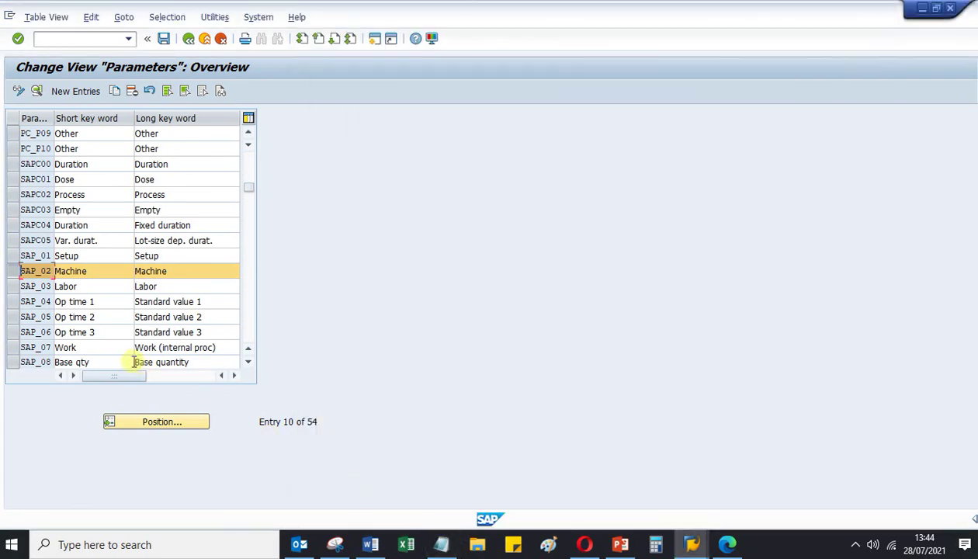
{"action": "scroll", "coordinate": [86, 349], "scroll_direction": "down", "scroll_amount": 2}
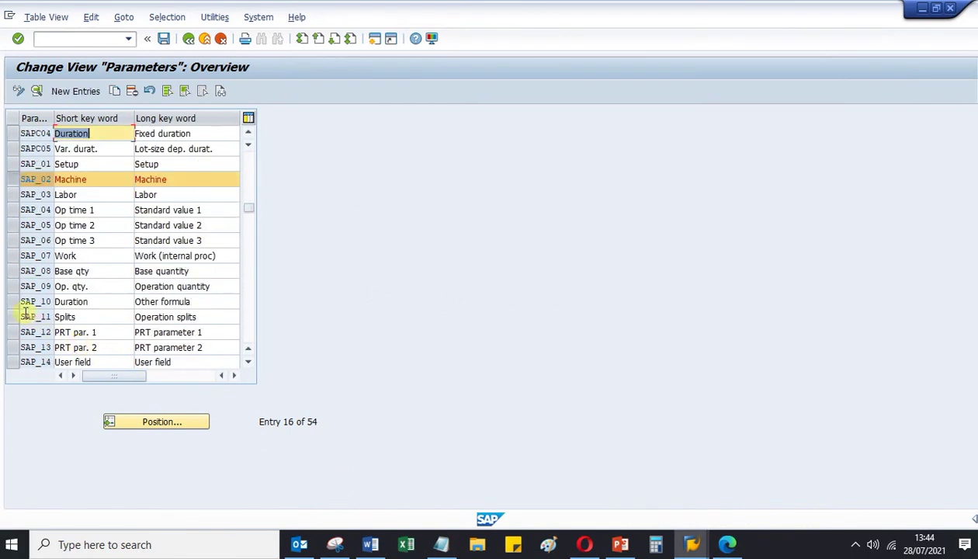
{"action": "left_click", "coordinate": [11, 289]}
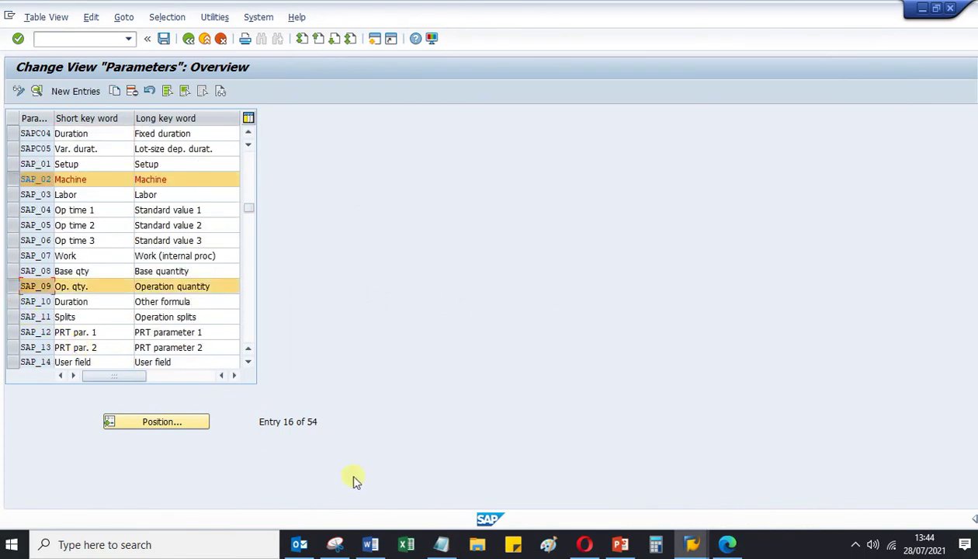
{"action": "left_click", "coordinate": [440, 547]}
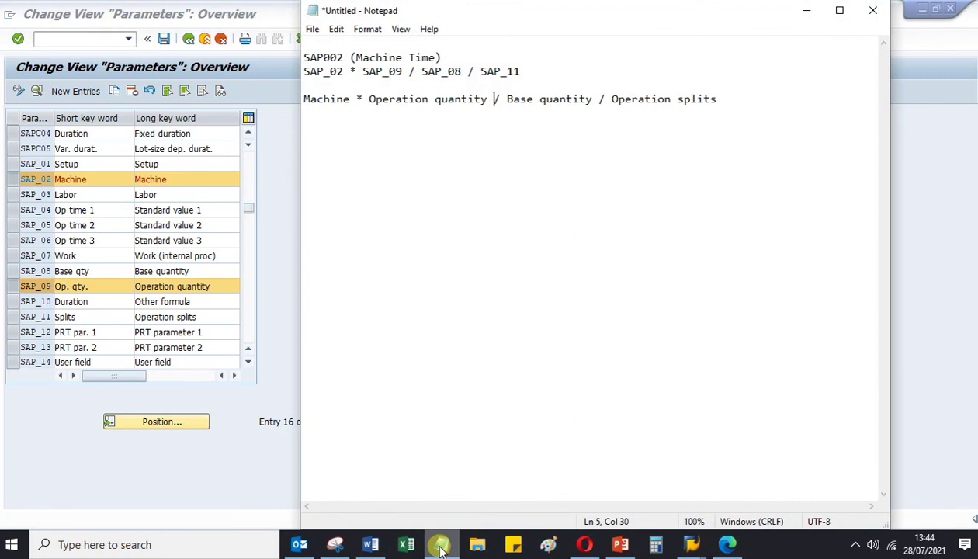
{"action": "left_click", "coordinate": [439, 547]}
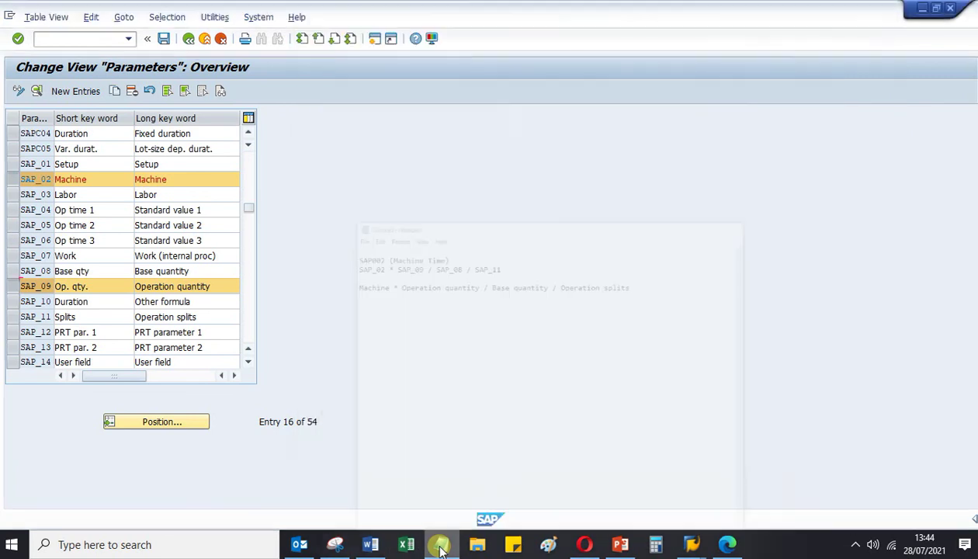
Step: Also mark parameters SAP_08 (Base quantity) and SAP_11 (Operation splits), checking the formula in Notepad between the two
{"action": "left_click", "coordinate": [12, 271]}
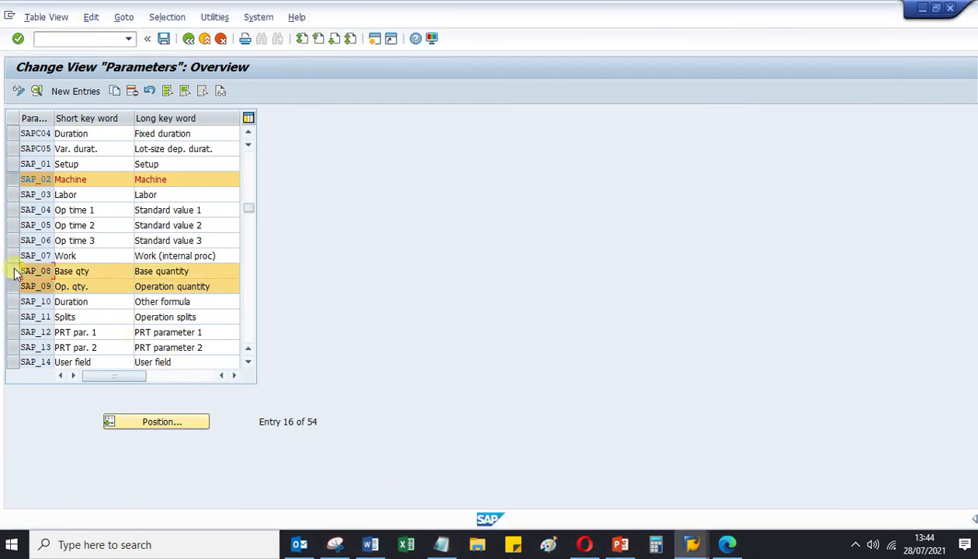
{"action": "left_click", "coordinate": [441, 545]}
{"action": "left_click", "coordinate": [446, 546]}
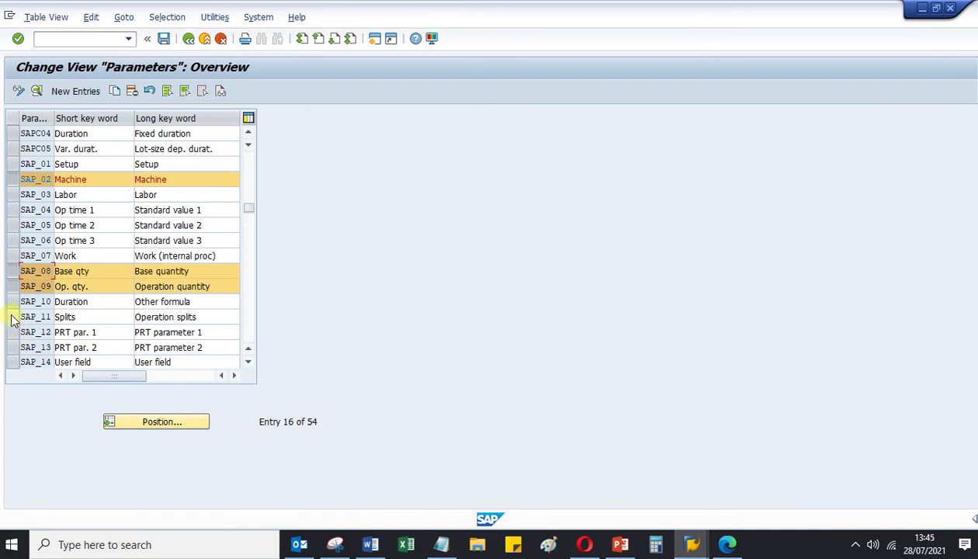
{"action": "left_click", "coordinate": [11, 318]}
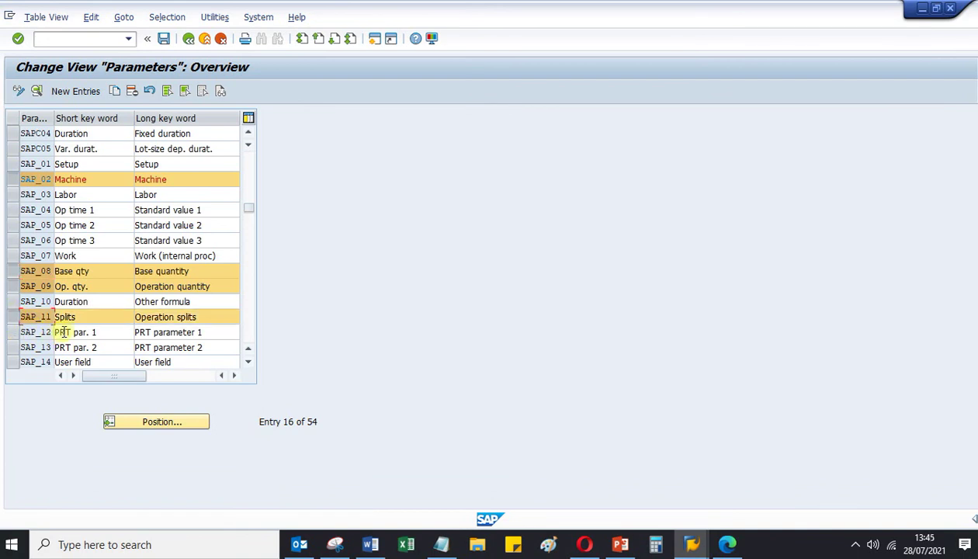
Step: Return to Notepad and copy "* Operation quantity" from the written-out formula to a new line, leaving a blank line between
{"action": "left_click", "coordinate": [441, 544]}
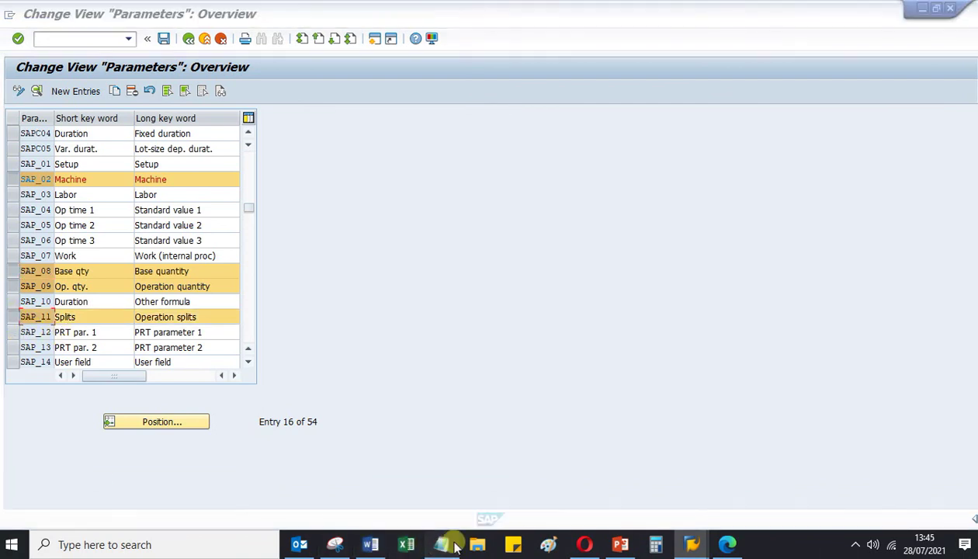
{"action": "left_click", "coordinate": [762, 103]}
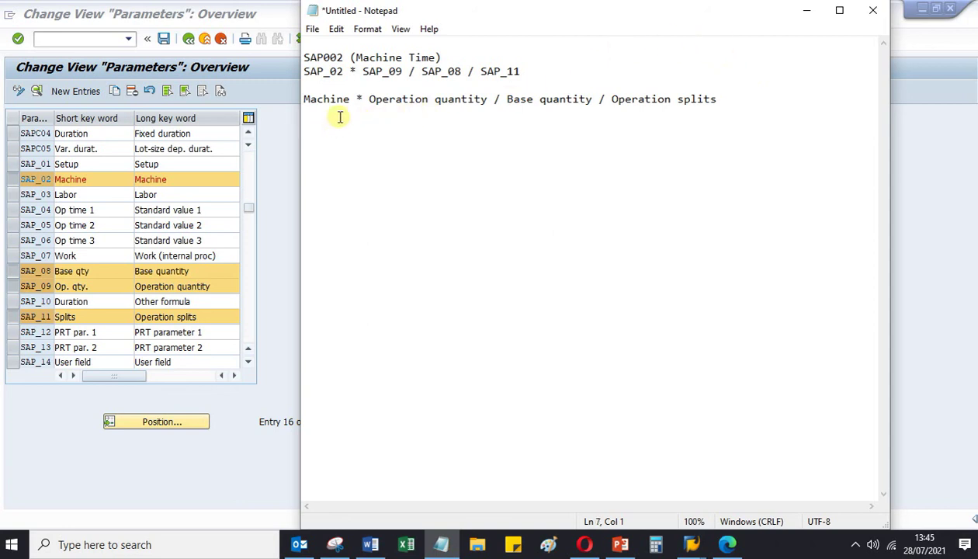
{"action": "left_click_drag", "start_coordinate": [356, 99], "coordinate": [493, 98]}
{"action": "key", "text": "ctrl+c"}
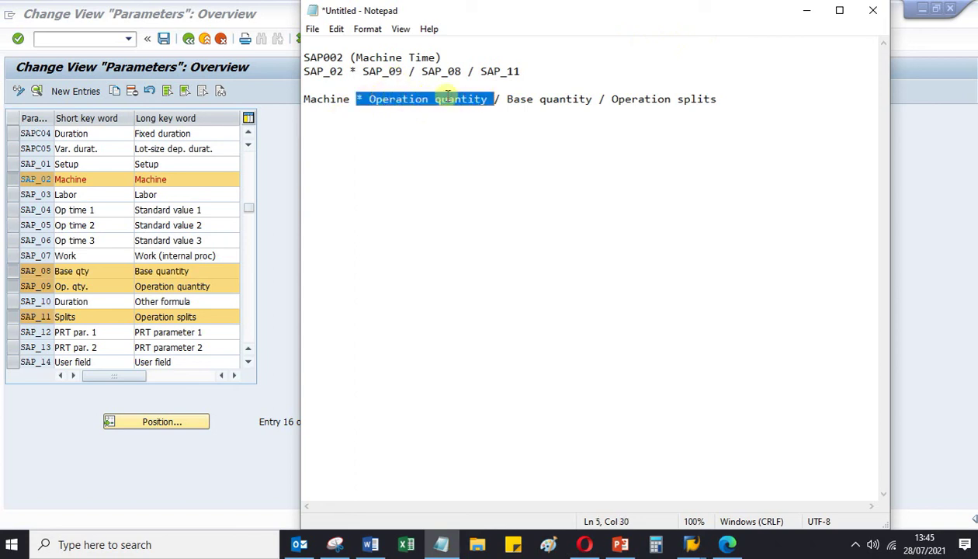
{"action": "left_click", "coordinate": [335, 130]}
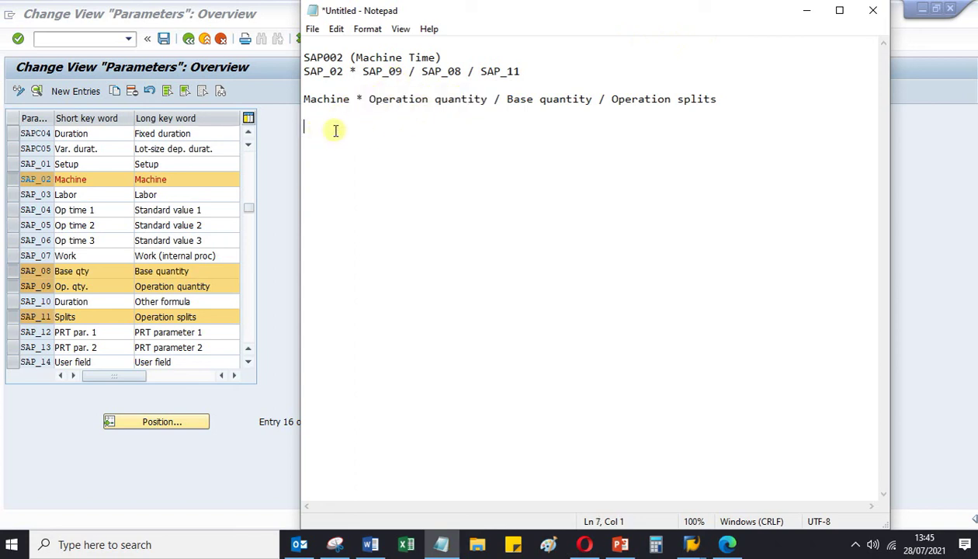
{"action": "key", "text": "ctrl+v"}
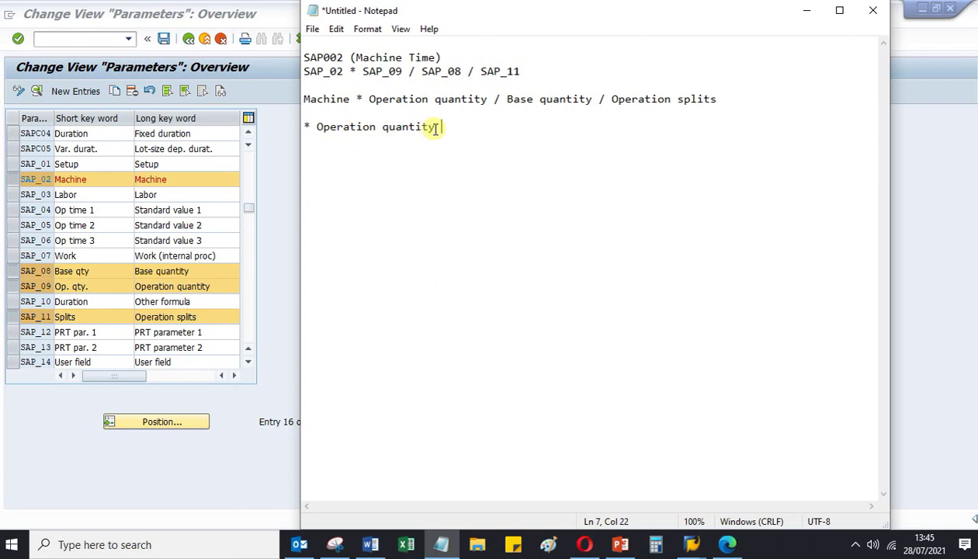
Step: Remove the leading asterisk from the pasted text and complete the line as "Operation quantity = 100 PCS"
{"action": "key", "text": "Left"}
{"action": "key", "text": "Left"}
{"action": "key", "text": "Left"}
{"action": "key", "text": "Left"}
{"action": "key", "text": "Left"}
{"action": "key", "text": "Left"}
{"action": "key", "text": "Left"}
{"action": "key", "text": "Left"}
{"action": "key", "text": "Left"}
{"action": "key", "text": "Left"}
{"action": "key", "text": "Left"}
{"action": "key", "text": "Delete"}
{"action": "key", "text": "Delete"}
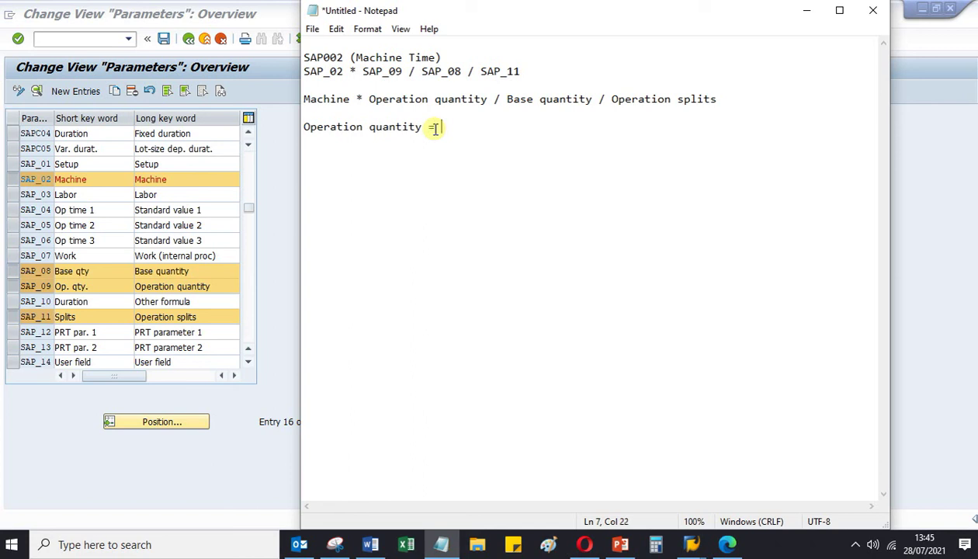
{"action": "type", "text": "100 PCS"}
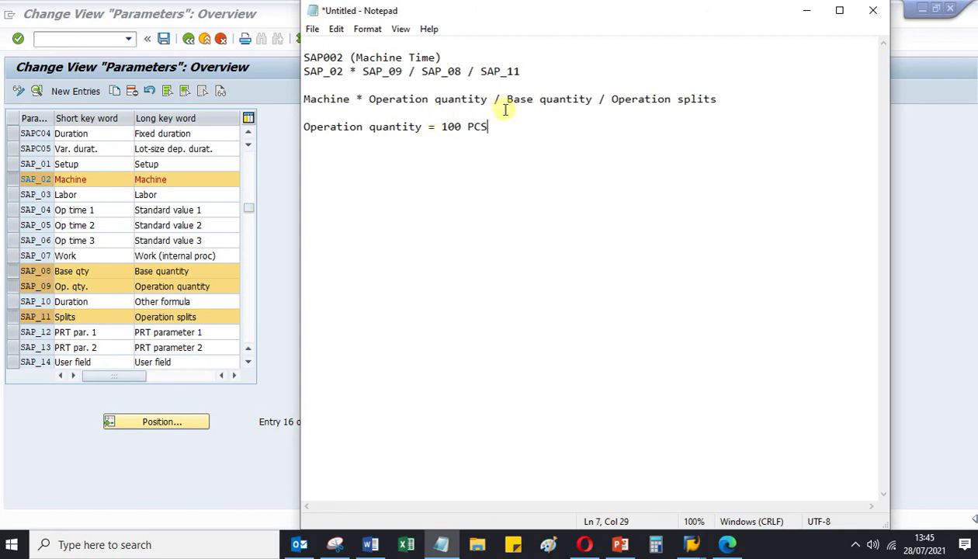
Step: Copy the term "Base quantity" below the operation quantity line and complete it as "Base quantity = 1 PCS", aligning the equals signs
{"action": "left_click_drag", "start_coordinate": [506, 100], "coordinate": [593, 101]}
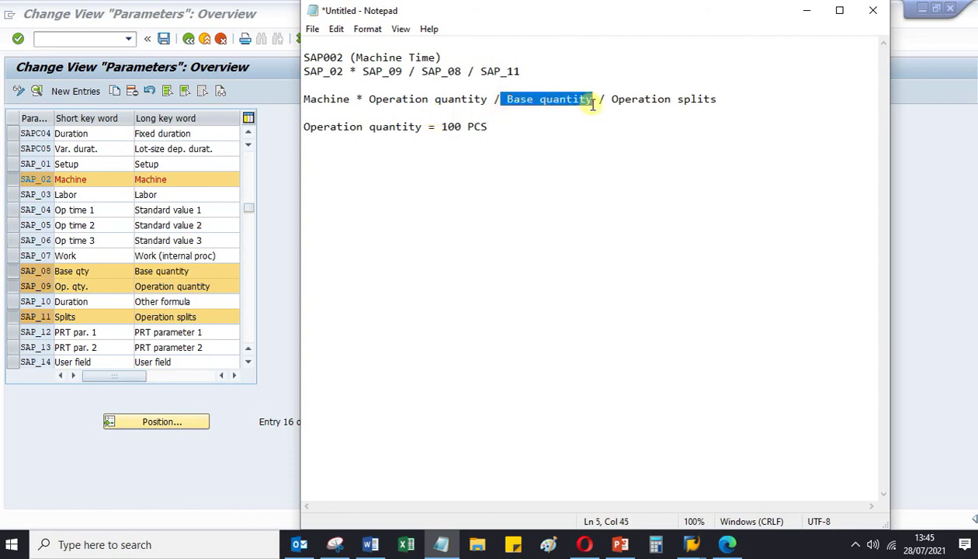
{"action": "left_click", "coordinate": [510, 125]}
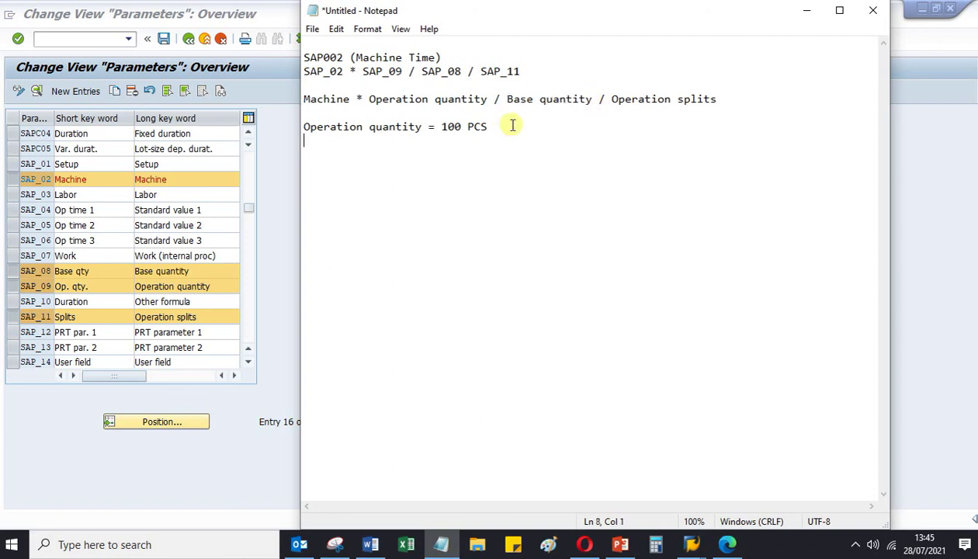
{"action": "left_click_drag", "start_coordinate": [503, 102], "coordinate": [588, 102]}
{"action": "key", "text": "ctrl+c"}
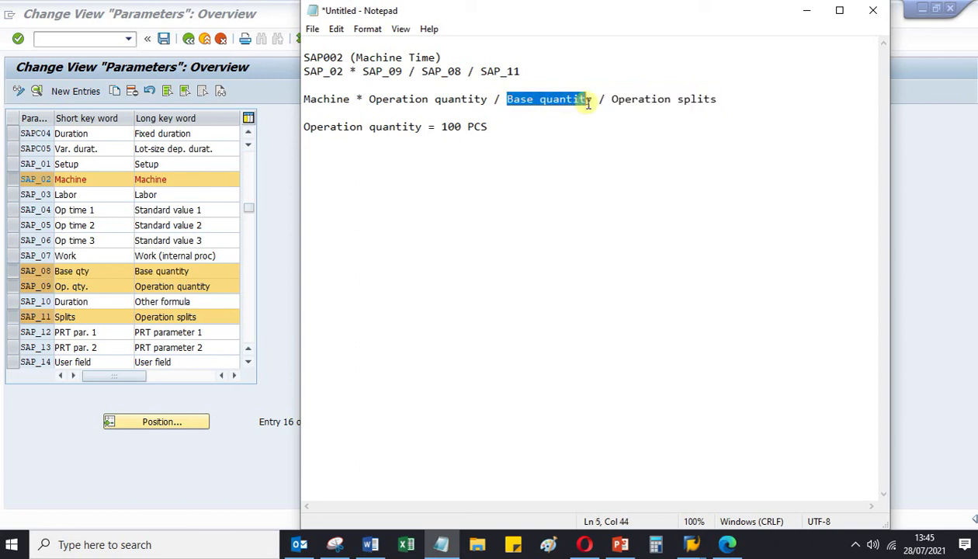
{"action": "left_click", "coordinate": [337, 144]}
{"action": "key", "text": "ctrl+v"}
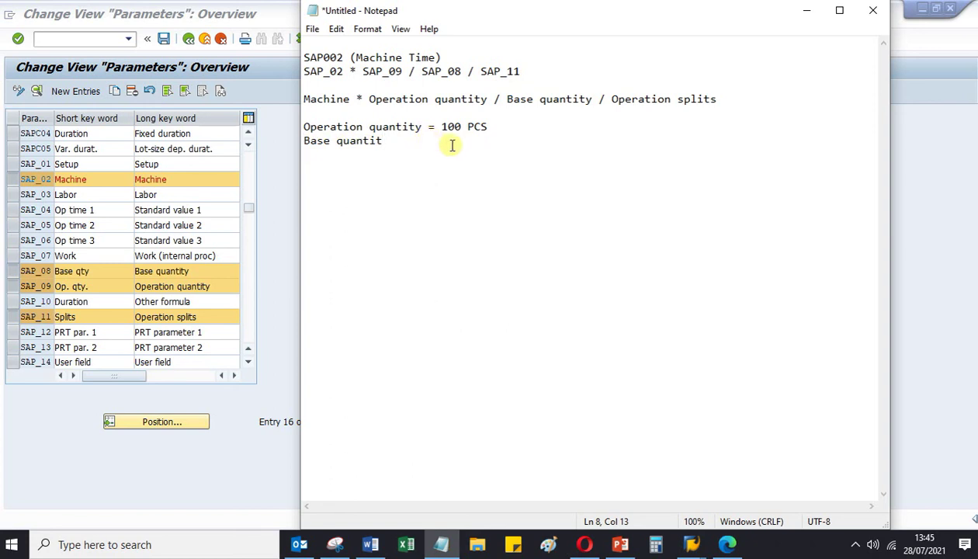
{"action": "type", "text": "y       = 1 PCS"}
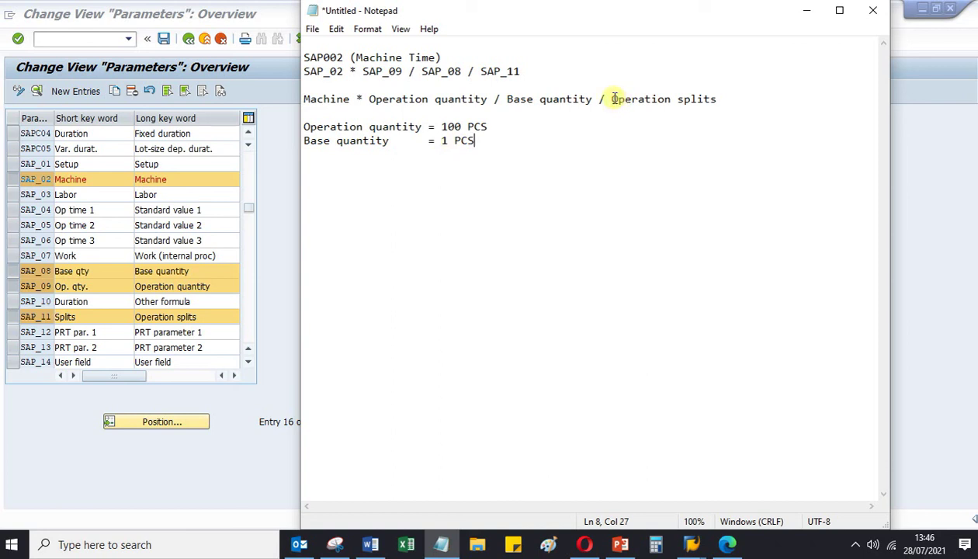
Step: Add a third line below the base quantity reading "Base quantit = 1", with its equals sign aligned to the lines above
{"action": "left_click_drag", "start_coordinate": [612, 99], "coordinate": [729, 100]}
{"action": "left_click", "coordinate": [729, 100]}
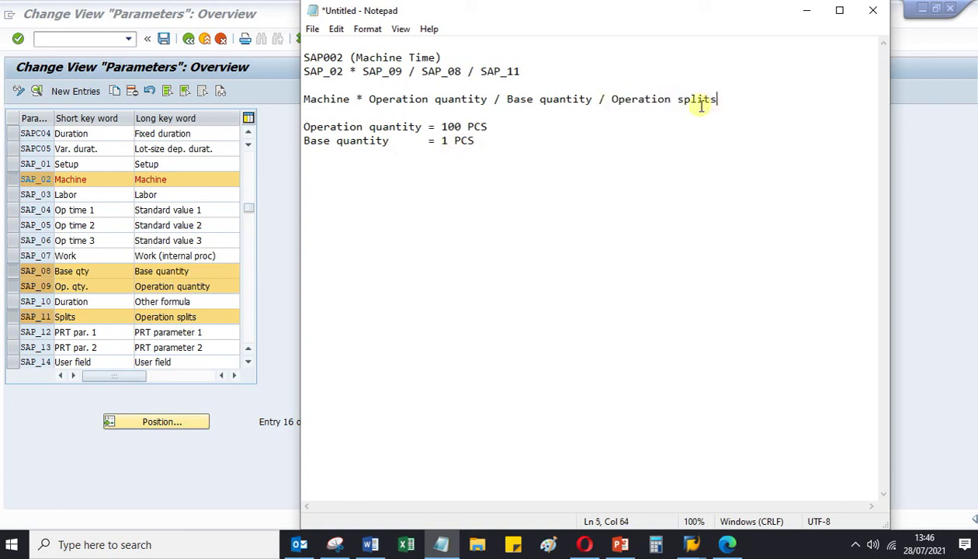
{"action": "key", "text": "Return"}
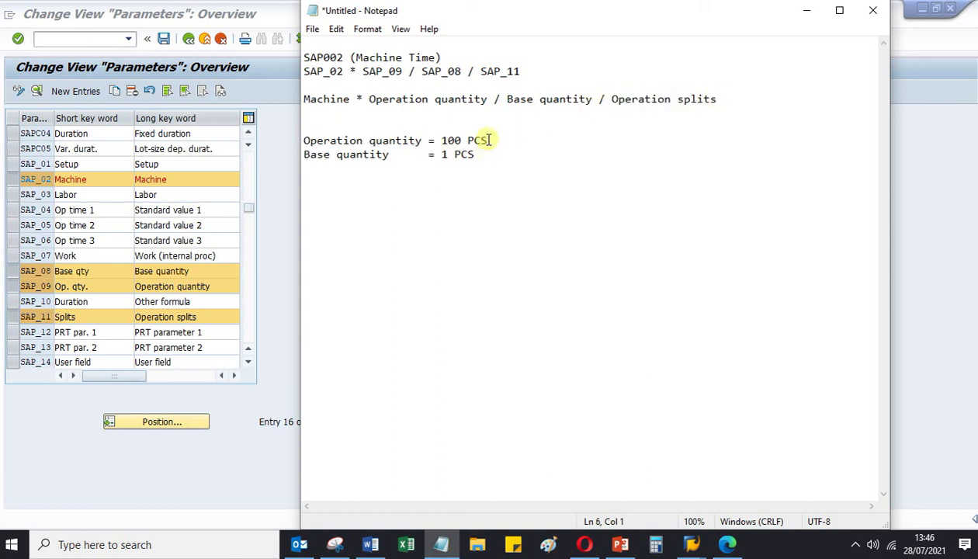
{"action": "key", "text": "BackSpace"}
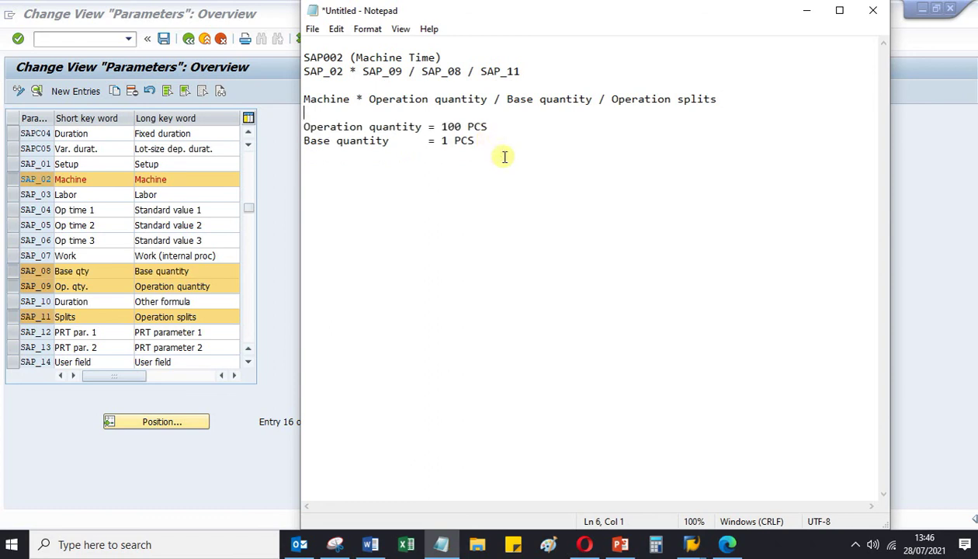
{"action": "left_click", "coordinate": [493, 141]}
{"action": "key", "text": "Return"}
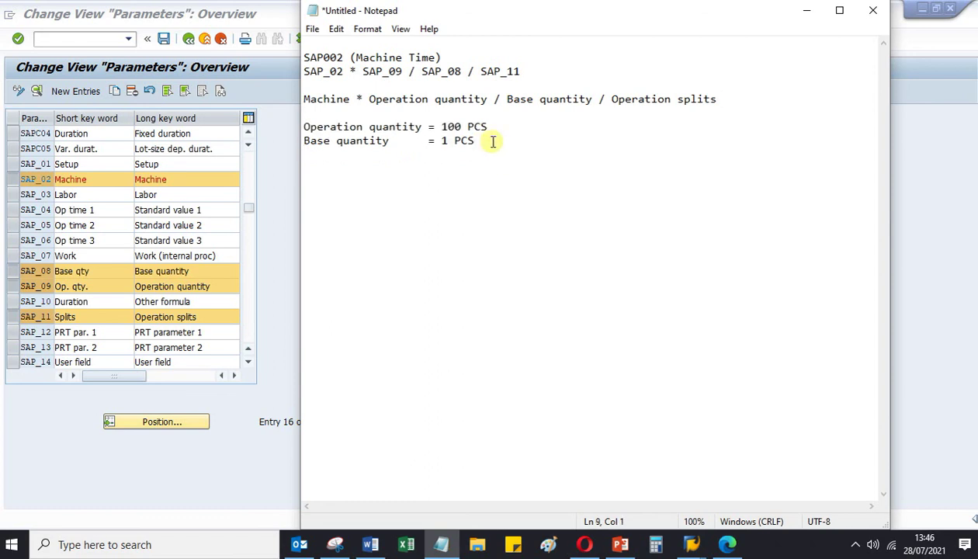
{"action": "type", "text": "Base quantit       = 1"}
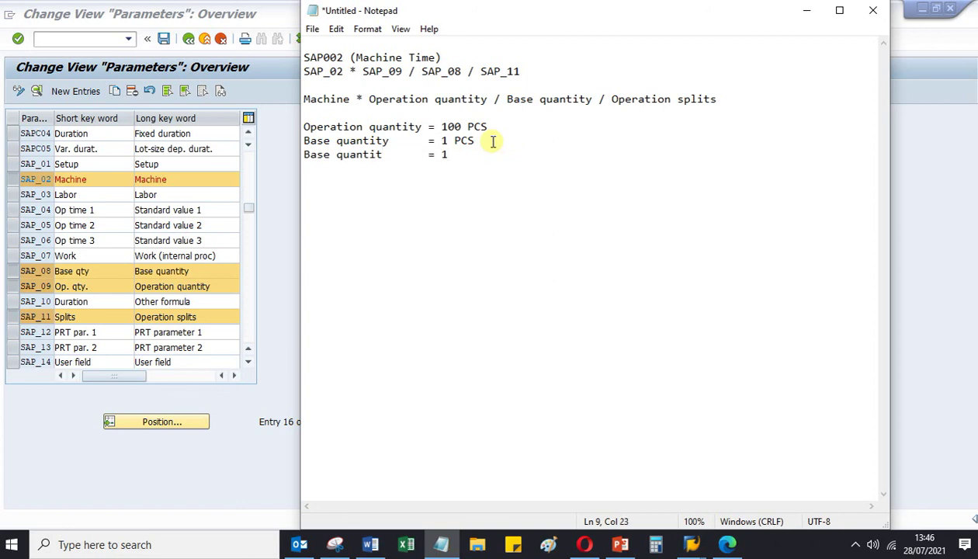
Step: Insert two more blank lines between the written-out formula and the operation quantity line
{"action": "left_click", "coordinate": [305, 126]}
{"action": "key", "text": "Return"}
{"action": "key", "text": "Return"}
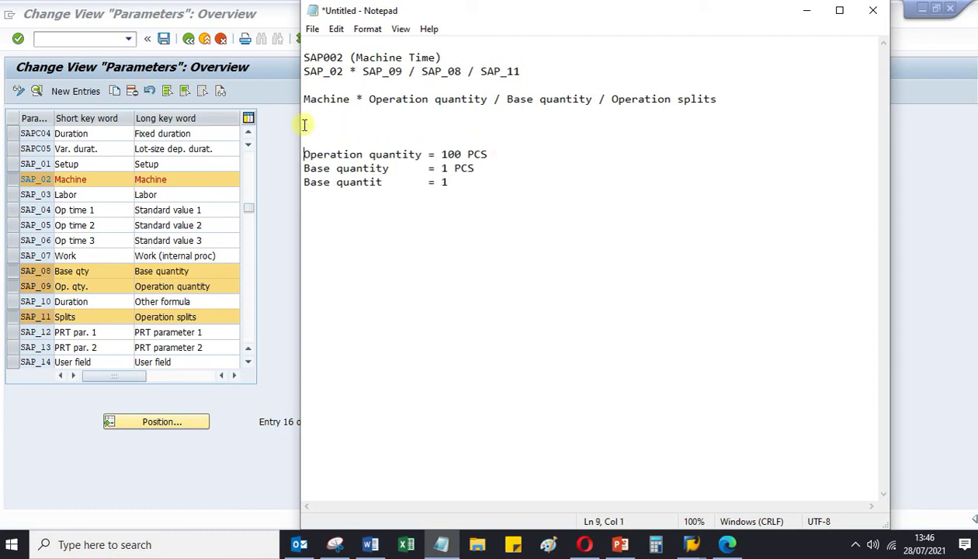
{"action": "left_click", "coordinate": [444, 183]}
{"action": "left_click", "coordinate": [462, 183]}
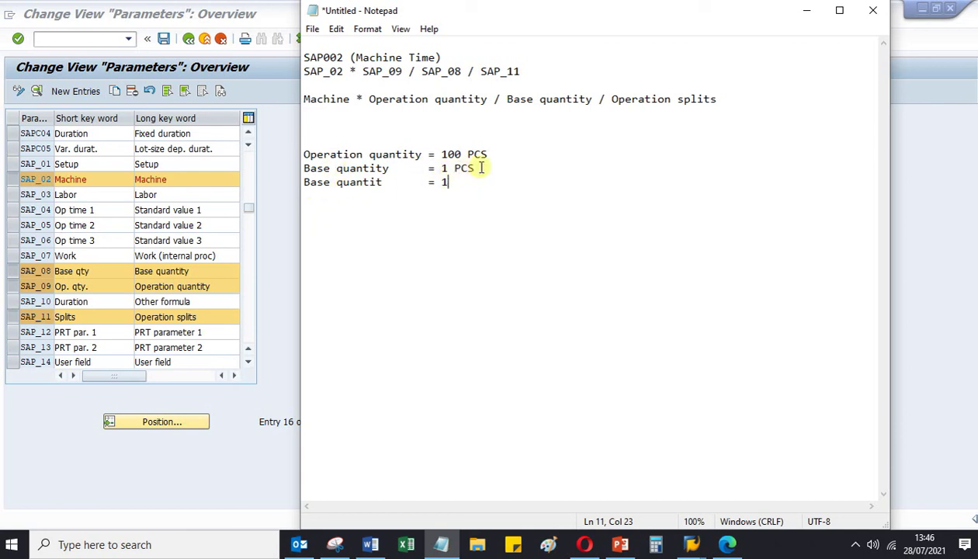
{"action": "left_click", "coordinate": [505, 171]}
{"action": "key", "text": "Down"}
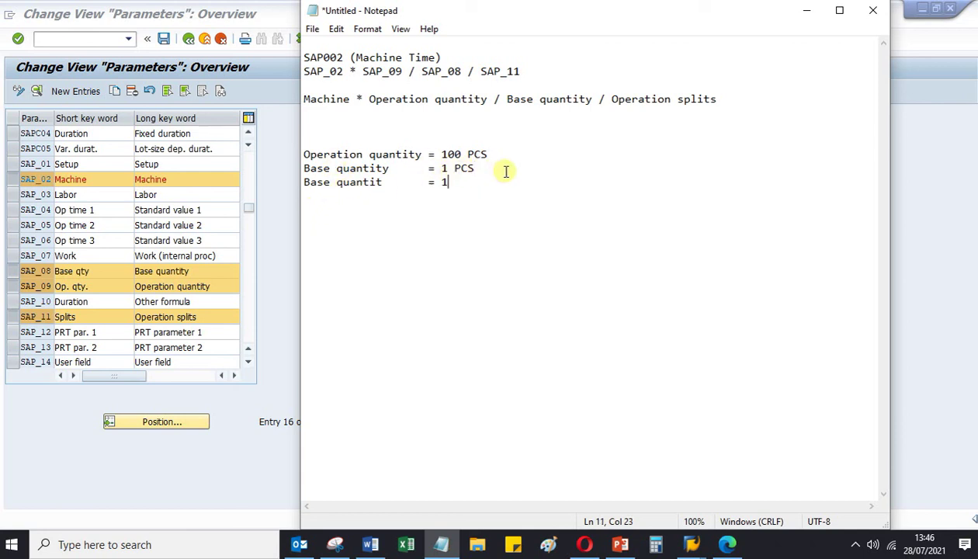
{"action": "left_click", "coordinate": [309, 233]}
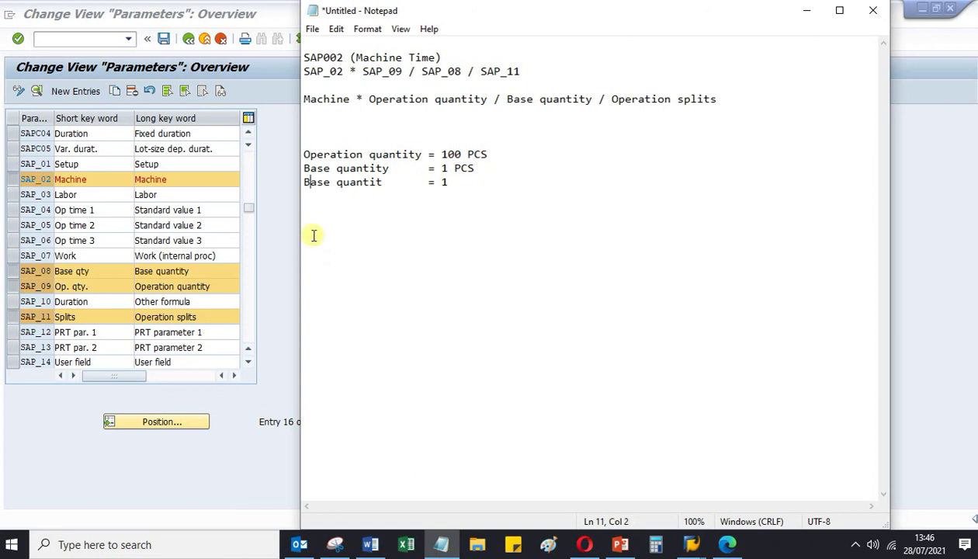
Step: Leave a blank line below the value list and add "BOM FG : Row material" with the ratio "1 : 1" aligned beneath it
{"action": "left_click", "coordinate": [447, 182]}
{"action": "key", "text": "Return"}
{"action": "key", "text": "Return"}
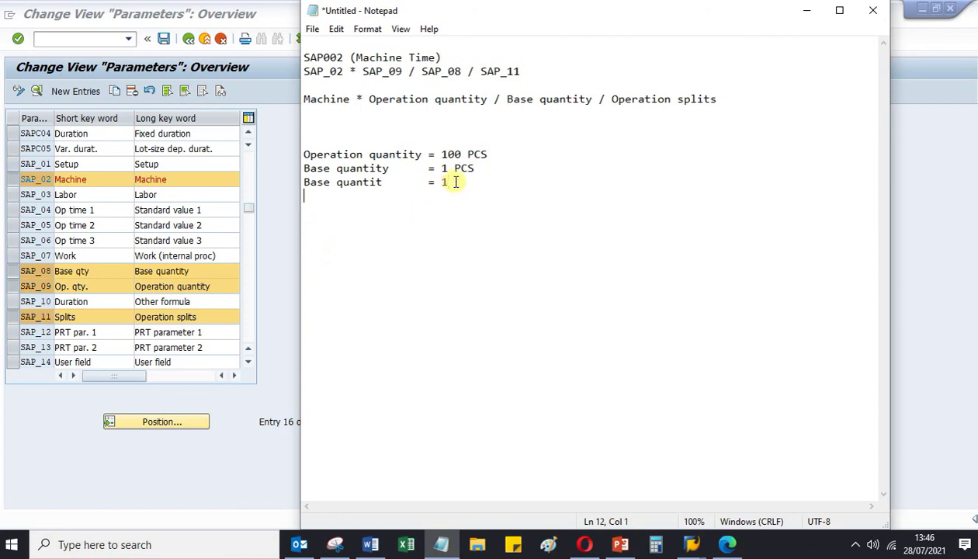
{"action": "type", "text": "BOM  FG :  Row matero"}
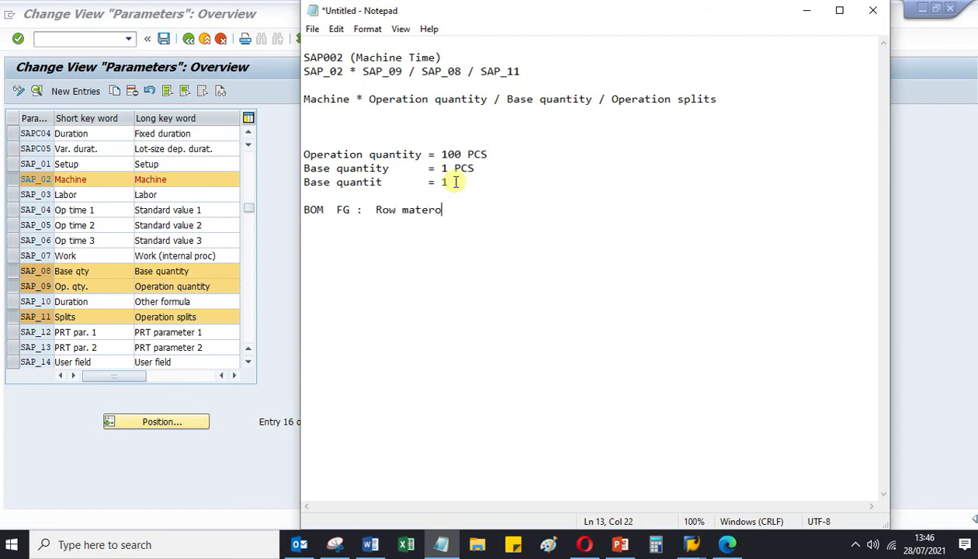
{"action": "key", "text": "BackSpace"}
{"action": "type", "text": "ial"}
{"action": "key", "text": "Return"}
{"action": "type", "text": "1  :   1"}
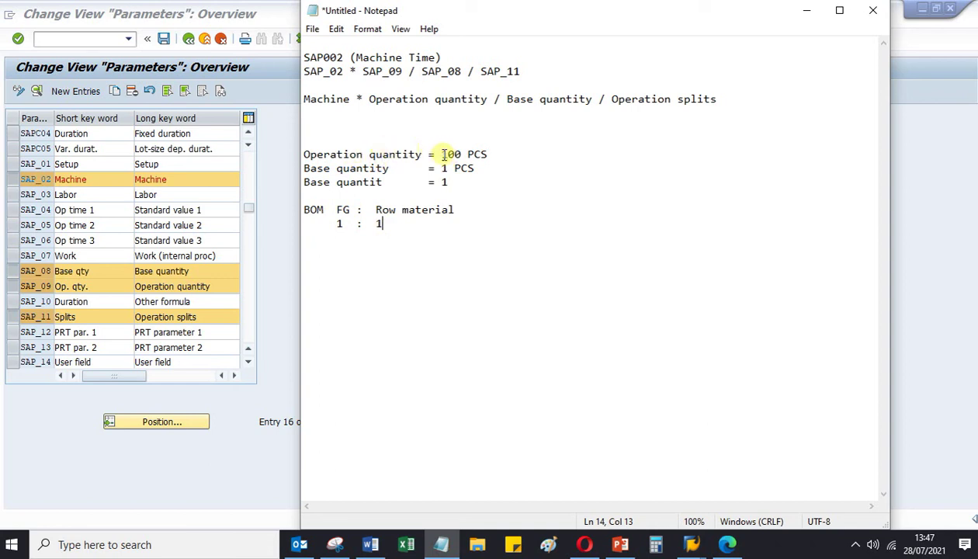
Step: Replace the label "Base quantit" on the third value line with "Operation Split", keeping the equals sign aligned
{"action": "left_click_drag", "start_coordinate": [444, 154], "coordinate": [475, 156]}
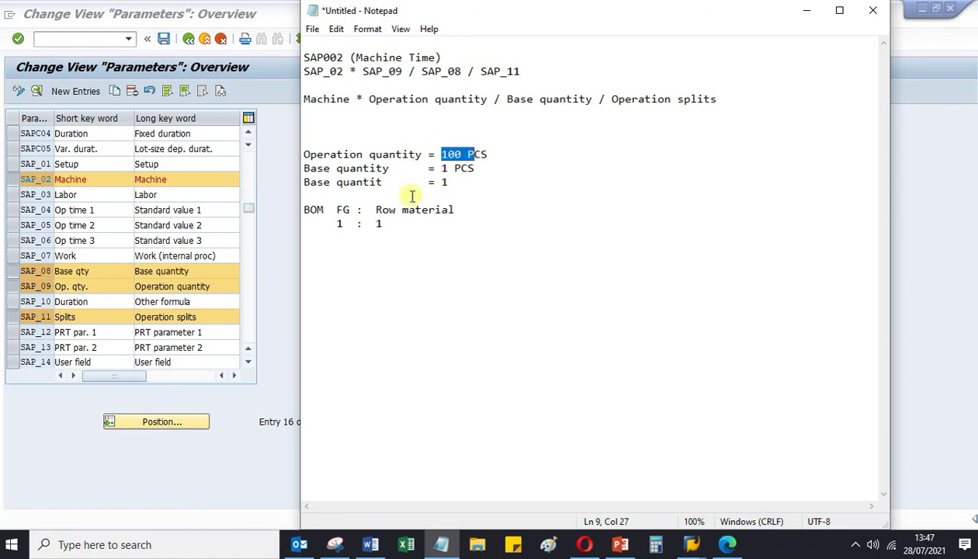
{"action": "left_click", "coordinate": [385, 186]}
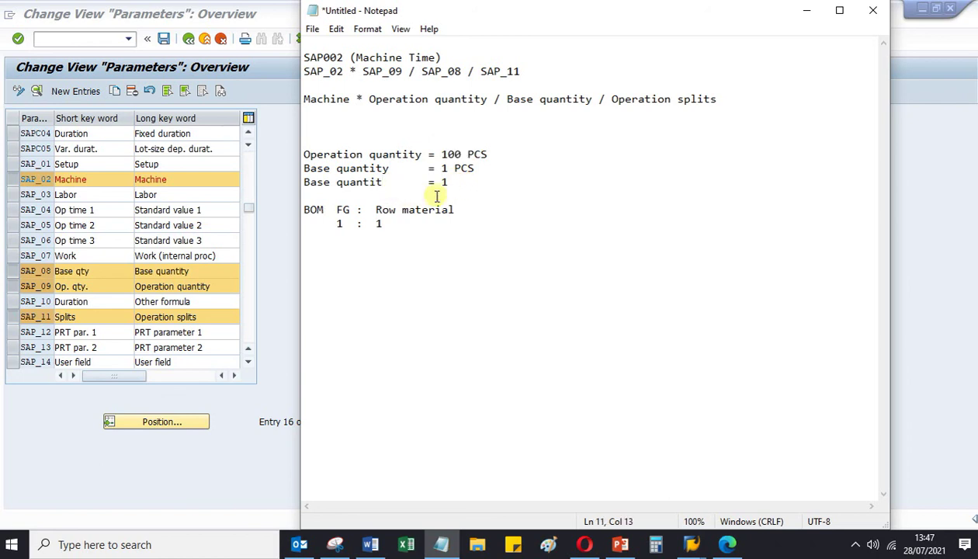
{"action": "key", "text": "BackSpace"}
{"action": "key", "text": "BackSpace"}
{"action": "key", "text": "BackSpace"}
{"action": "key", "text": "BackSpace"}
{"action": "key", "text": "BackSpace"}
{"action": "key", "text": "BackSpace"}
{"action": "key", "text": "BackSpace"}
{"action": "key", "text": "BackSpace"}
{"action": "key", "text": "BackSpace"}
{"action": "key", "text": "BackSpace"}
{"action": "key", "text": "BackSpace"}
{"action": "key", "text": "BackSpace"}
{"action": "type", "text": "Operation Split"}
{"action": "key", "text": "Delete"}
{"action": "key", "text": "Delete"}
{"action": "key", "text": "Delete"}
{"action": "key", "text": "Delete"}
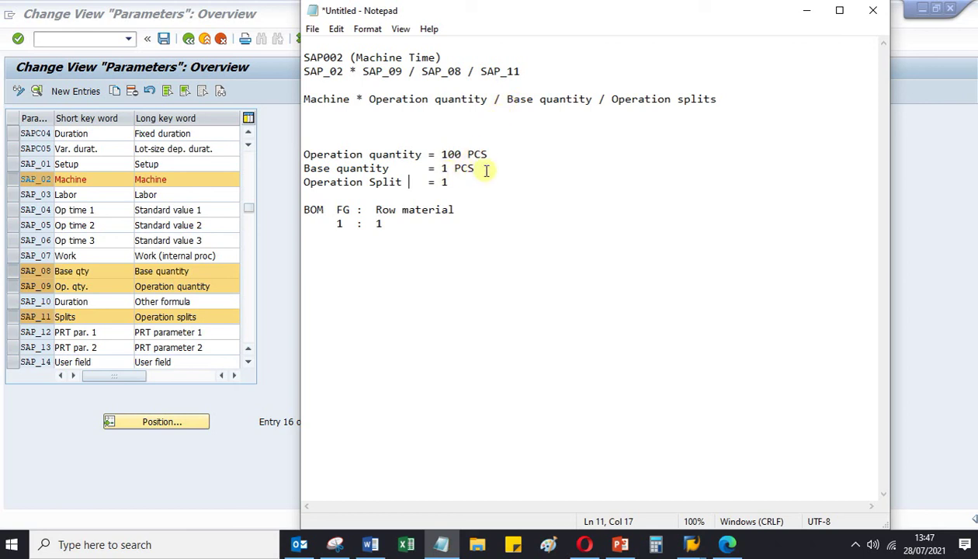
Step: Remove one blank line below the written-out formula and insert one above it
{"action": "left_click", "coordinate": [429, 99]}
{"action": "left_click", "coordinate": [538, 99]}
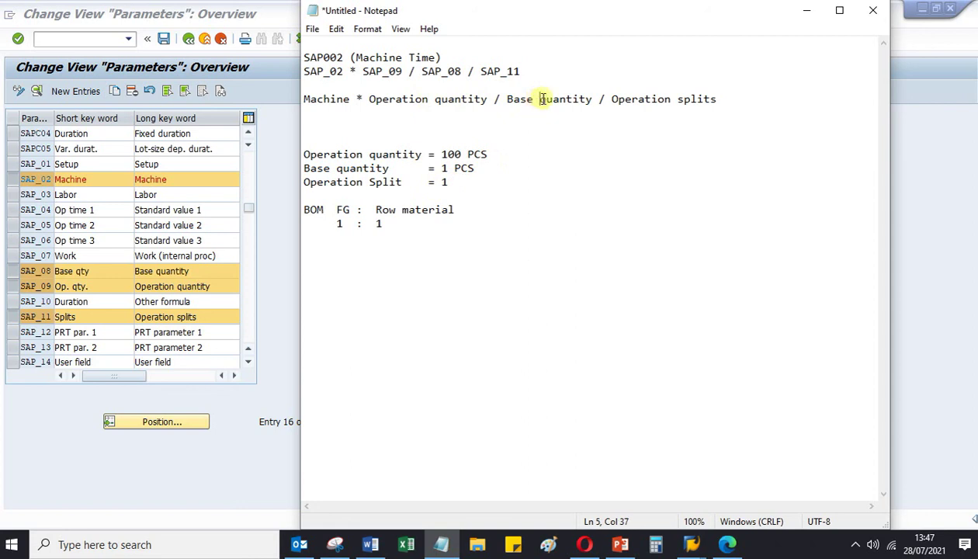
{"action": "left_click", "coordinate": [638, 99]}
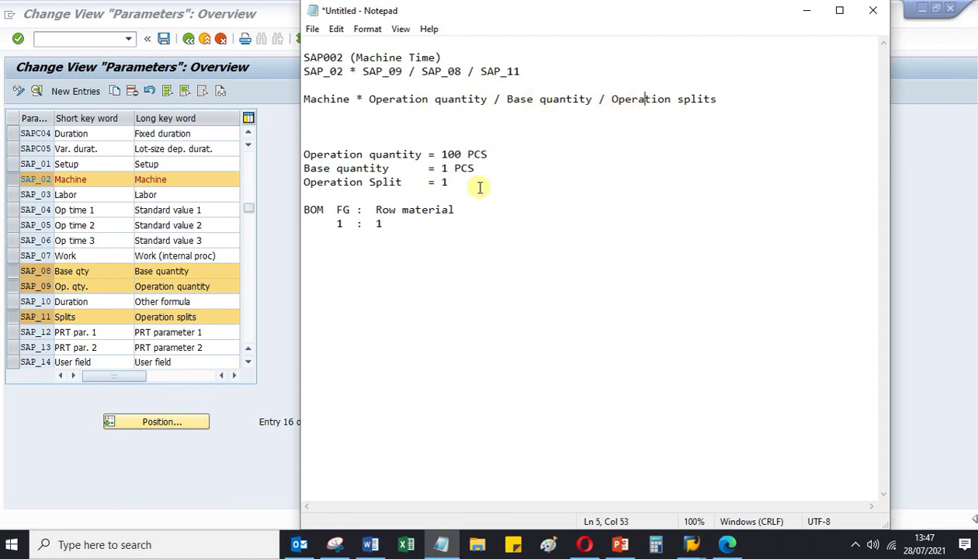
{"action": "mouse_move", "coordinate": [439, 155]}
{"action": "left_mouse_down"}
{"action": "mouse_move", "coordinate": [448, 194]}
{"action": "mouse_move", "coordinate": [449, 167]}
{"action": "left_mouse_up"}
{"action": "left_click", "coordinate": [506, 117]}
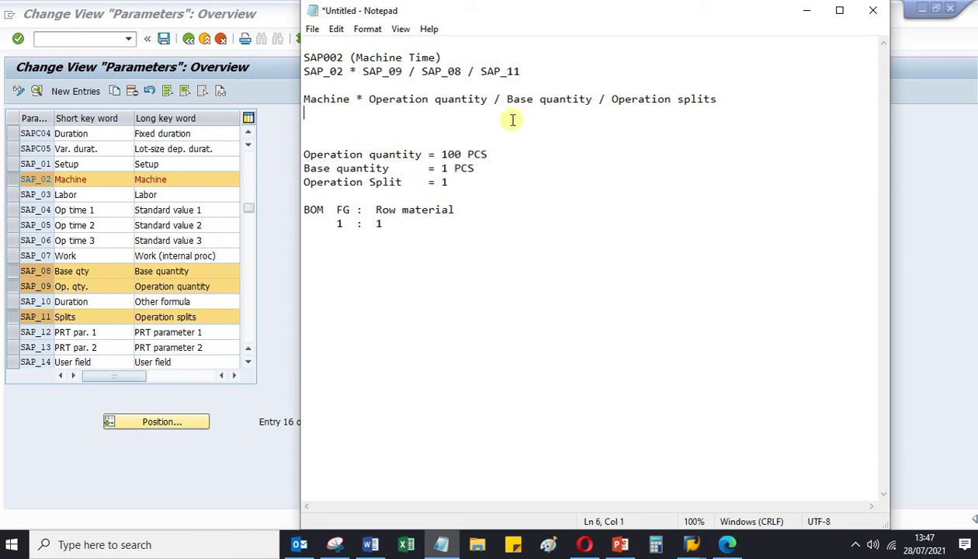
{"action": "key", "text": "Delete"}
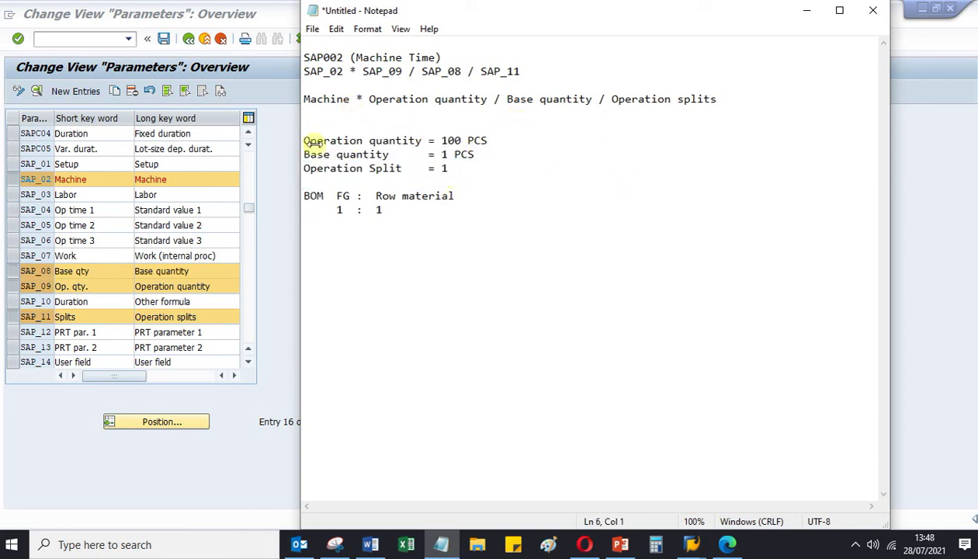
{"action": "left_click", "coordinate": [316, 91]}
{"action": "key", "text": "Return"}
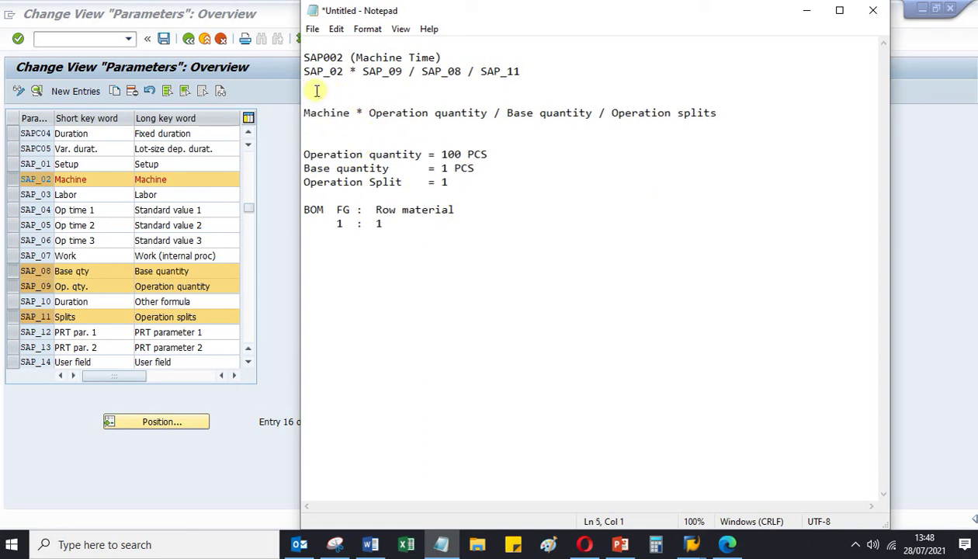
Step: Switch to the SAP session showing the capacity overview of work center MESIN-01
{"action": "left_click", "coordinate": [691, 545]}
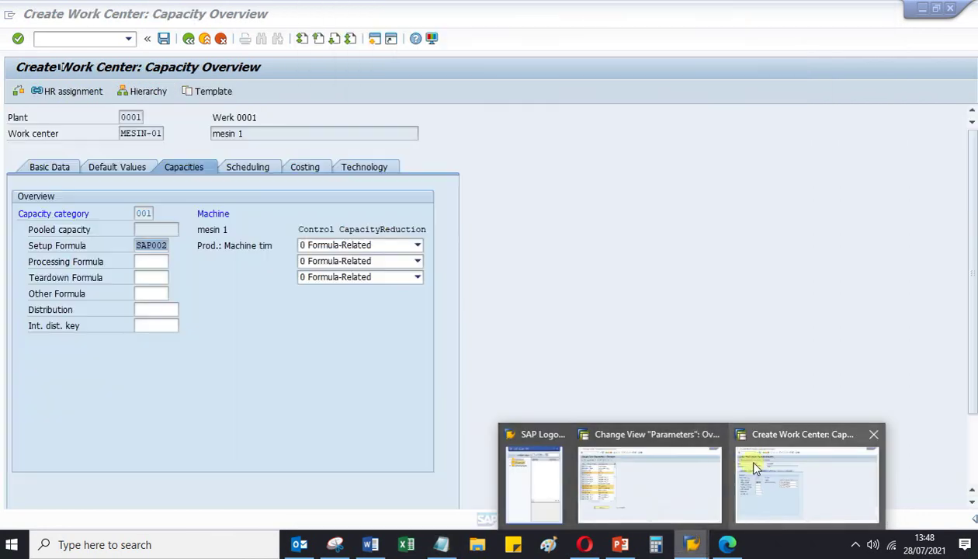
{"action": "left_click", "coordinate": [753, 465]}
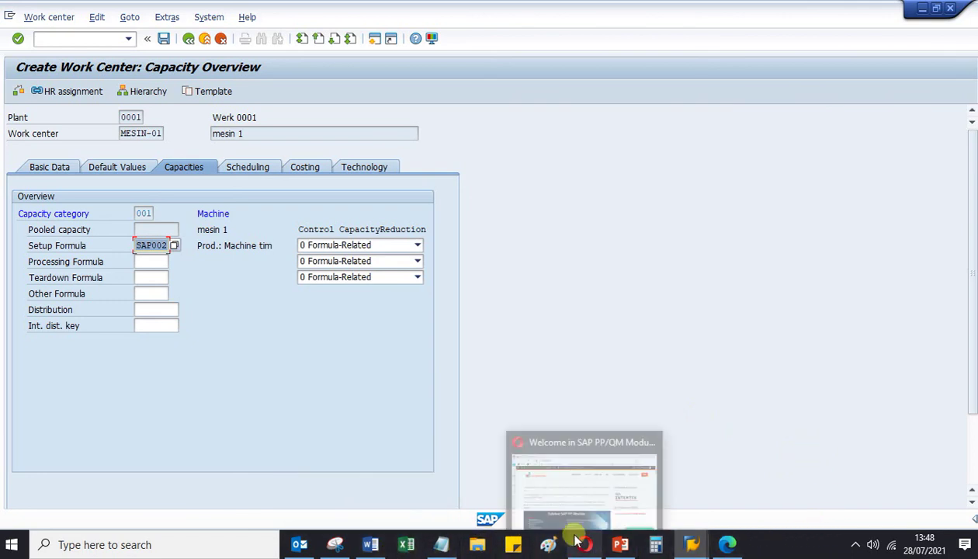
Step: Switch to the Word document "PP Configurations scripts - Work Center.docx" and review its configuration sections through to the standard value key definition
{"action": "mouse_move", "coordinate": [635, 550]}
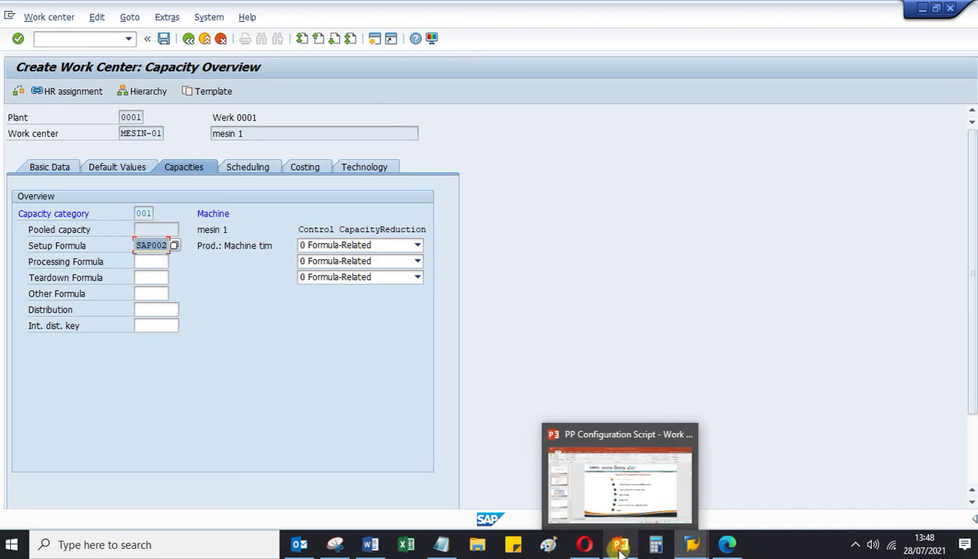
{"action": "mouse_move", "coordinate": [371, 543]}
{"action": "left_click", "coordinate": [388, 479]}
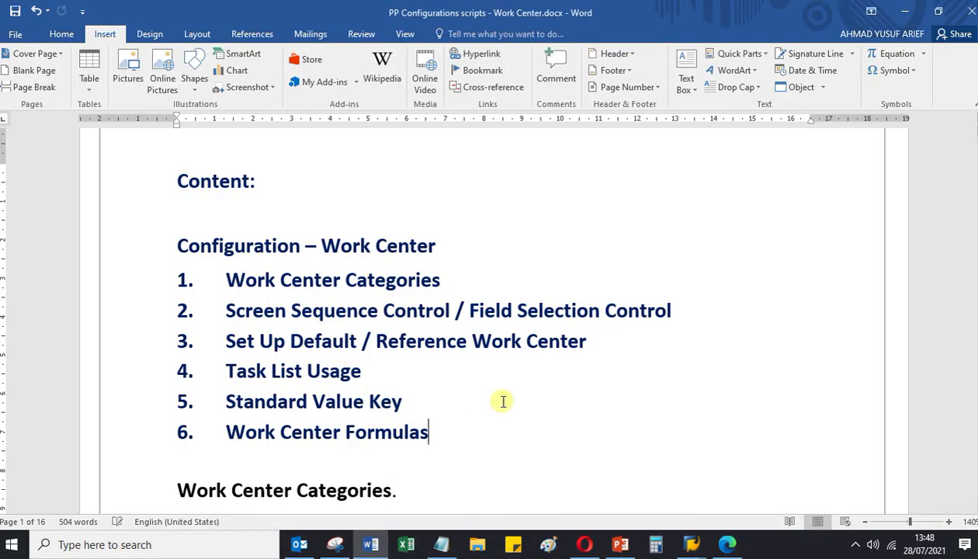
{"action": "scroll", "coordinate": [502, 401], "scroll_direction": "down", "scroll_amount": 2}
{"action": "scroll", "coordinate": [453, 383], "scroll_direction": "down", "scroll_amount": 15}
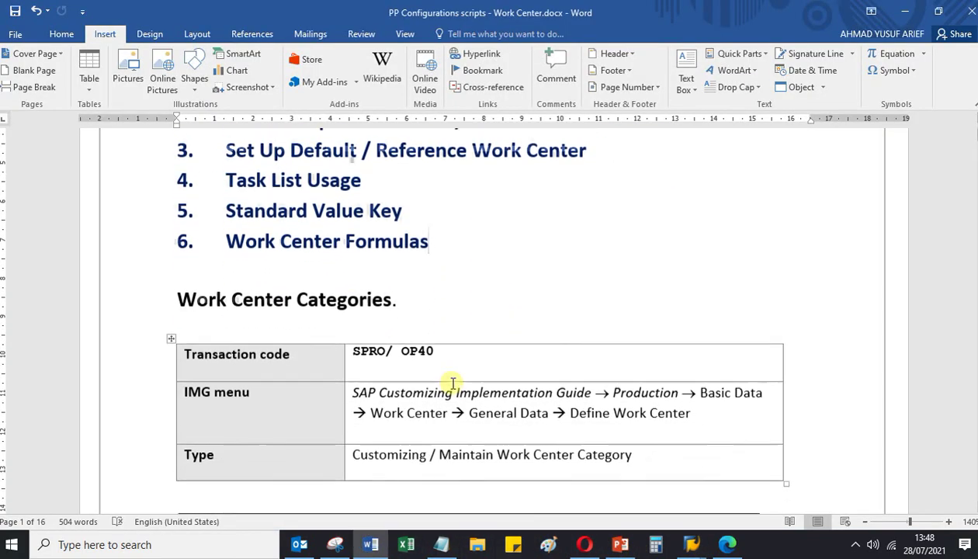
{"action": "scroll", "coordinate": [452, 386], "scroll_direction": "down", "scroll_amount": 14}
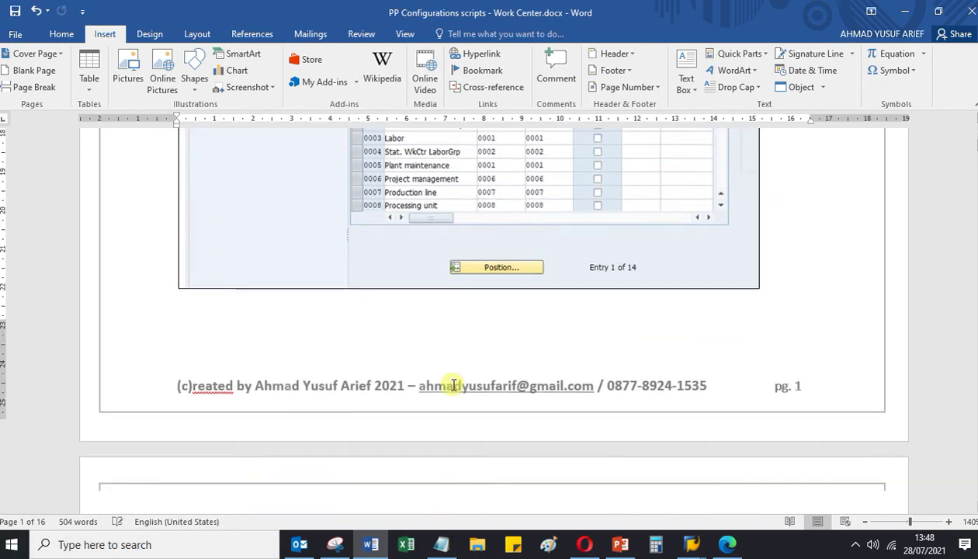
{"action": "scroll", "coordinate": [453, 385], "scroll_direction": "down", "scroll_amount": 15}
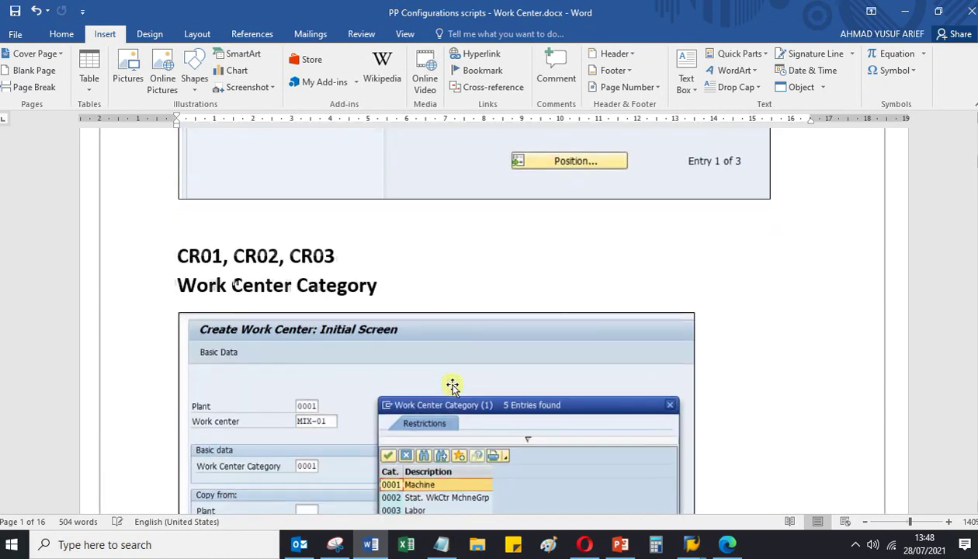
{"action": "scroll", "coordinate": [453, 385], "scroll_direction": "down", "scroll_amount": 15}
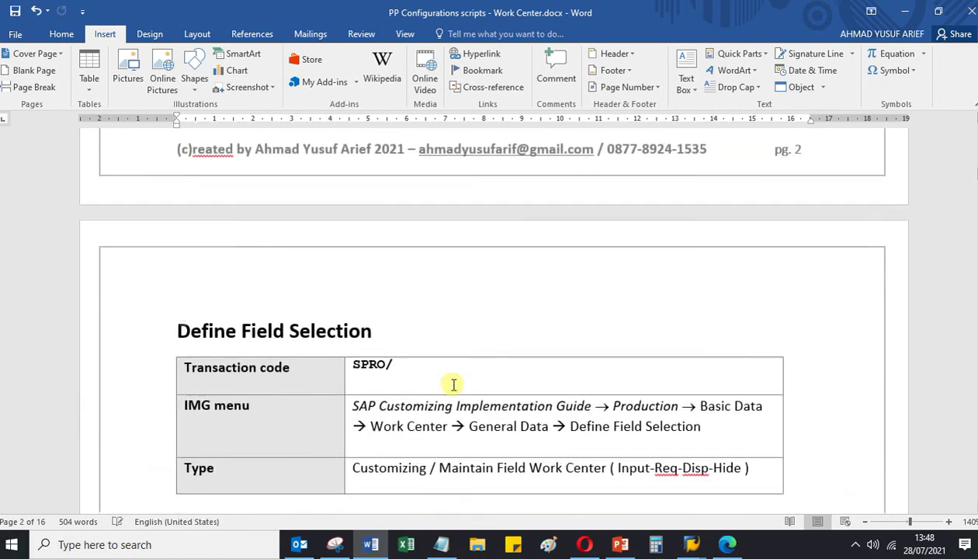
{"action": "scroll", "coordinate": [453, 389], "scroll_direction": "down", "scroll_amount": 15}
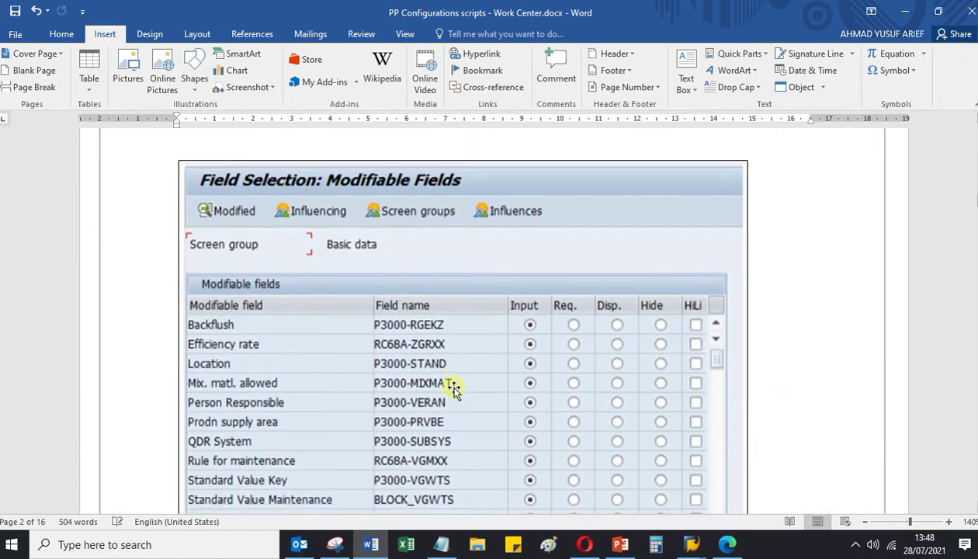
{"action": "scroll", "coordinate": [454, 388], "scroll_direction": "down", "scroll_amount": 15}
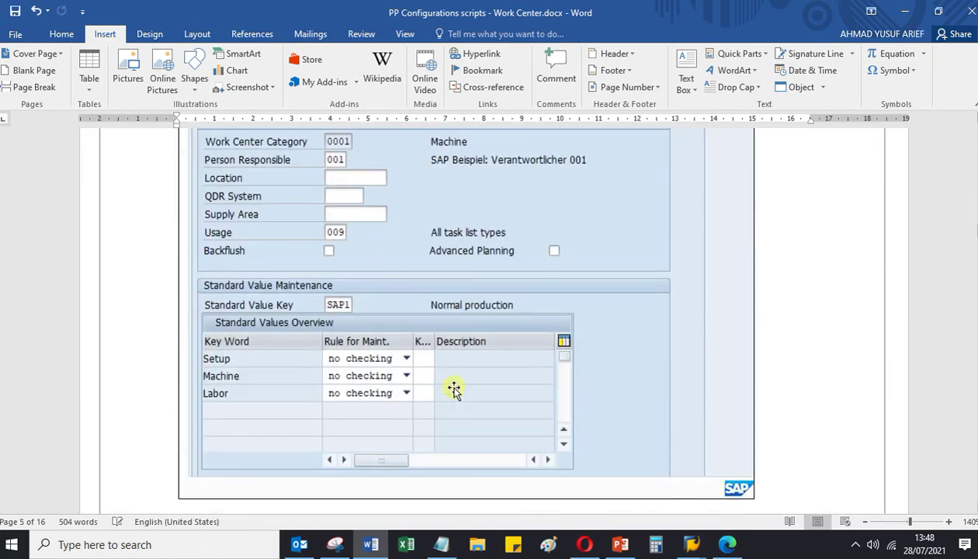
{"action": "scroll", "coordinate": [454, 386], "scroll_direction": "down", "scroll_amount": 12}
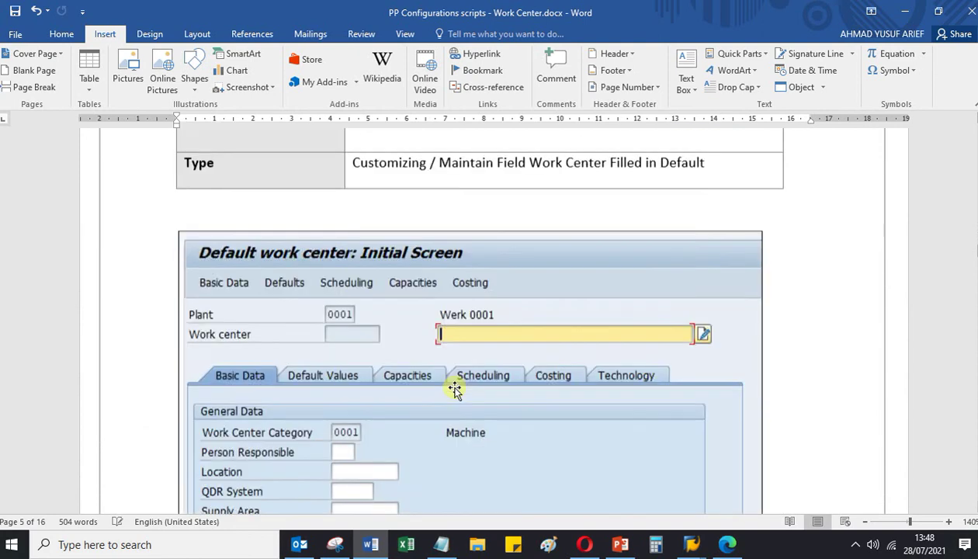
{"action": "scroll", "coordinate": [455, 391], "scroll_direction": "down", "scroll_amount": 4}
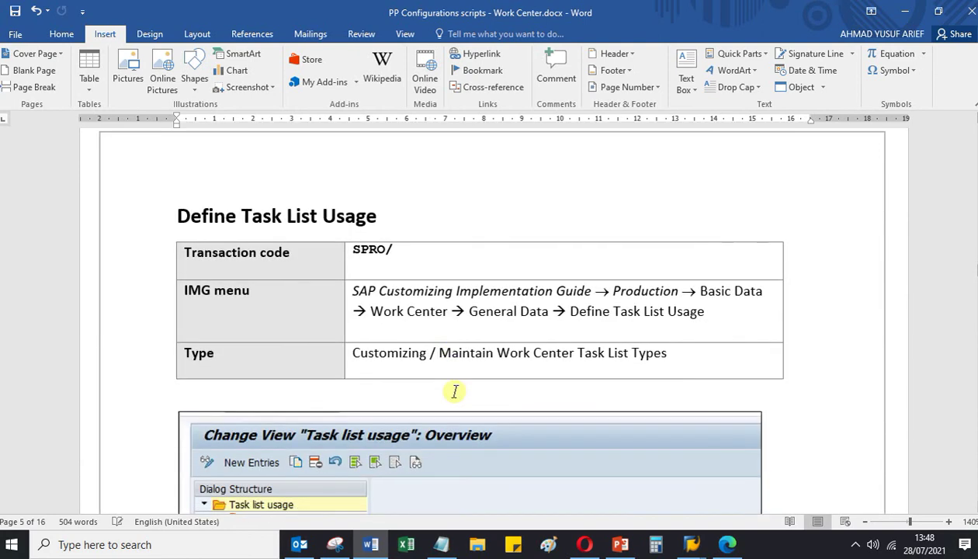
{"action": "scroll", "coordinate": [458, 389], "scroll_direction": "down", "scroll_amount": 1}
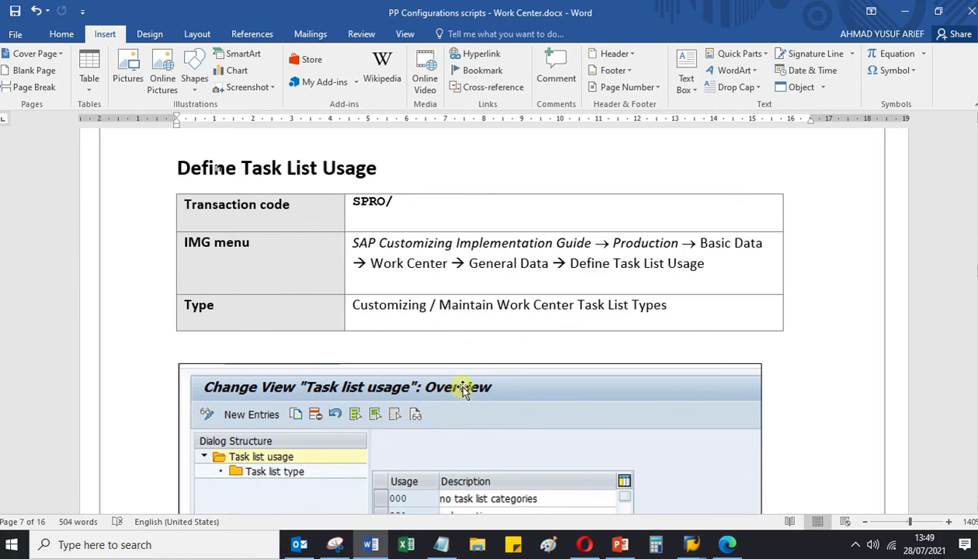
{"action": "scroll", "coordinate": [462, 388], "scroll_direction": "down", "scroll_amount": 15}
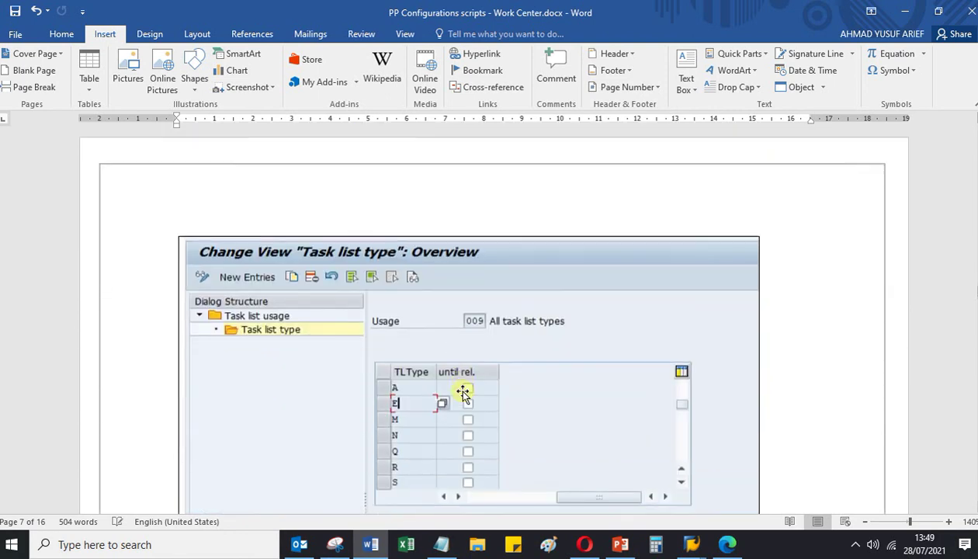
{"action": "scroll", "coordinate": [462, 394], "scroll_direction": "down", "scroll_amount": 18}
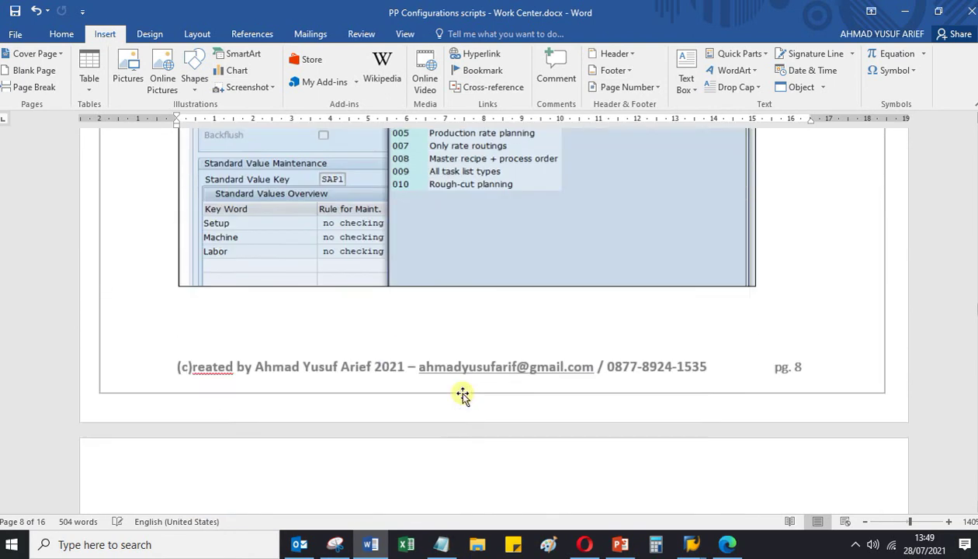
{"action": "scroll", "coordinate": [461, 395], "scroll_direction": "down", "scroll_amount": 12}
{"action": "scroll", "coordinate": [464, 402], "scroll_direction": "up", "scroll_amount": 5}
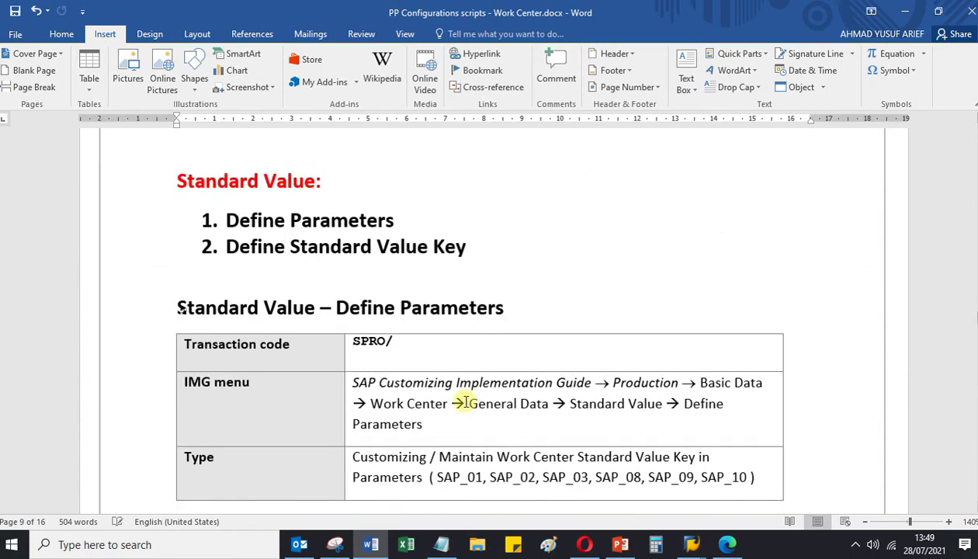
{"action": "scroll", "coordinate": [463, 402], "scroll_direction": "down", "scroll_amount": 18}
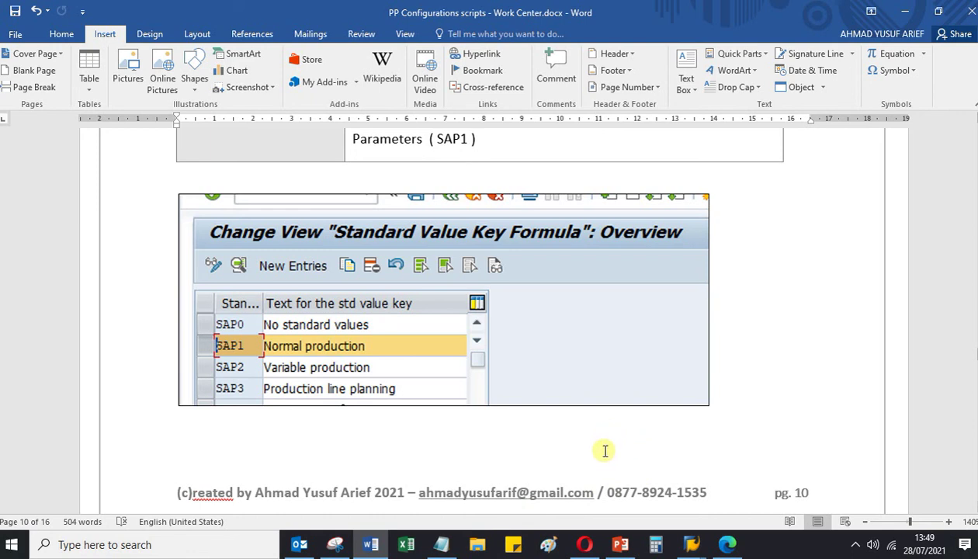
{"action": "left_click", "coordinate": [855, 546]}
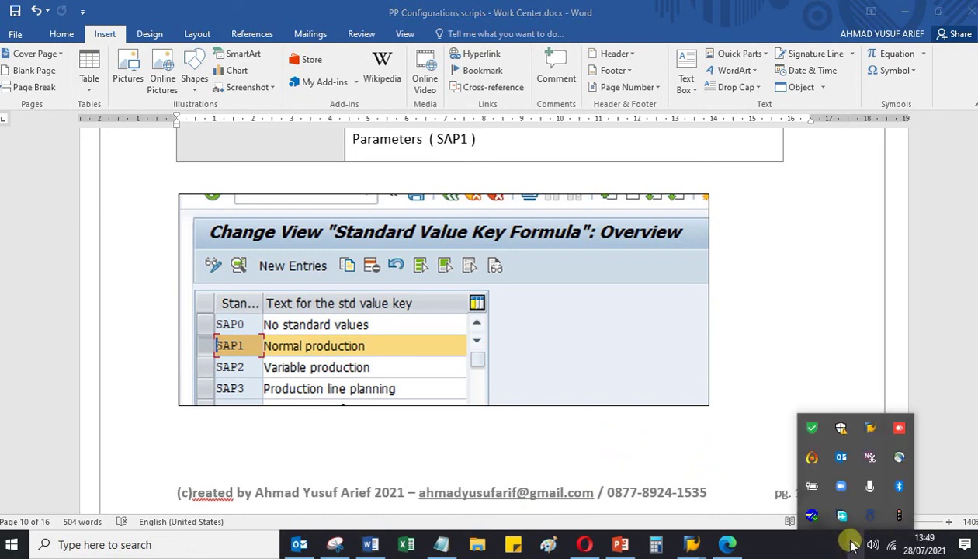
{"action": "left_click", "coordinate": [811, 458]}
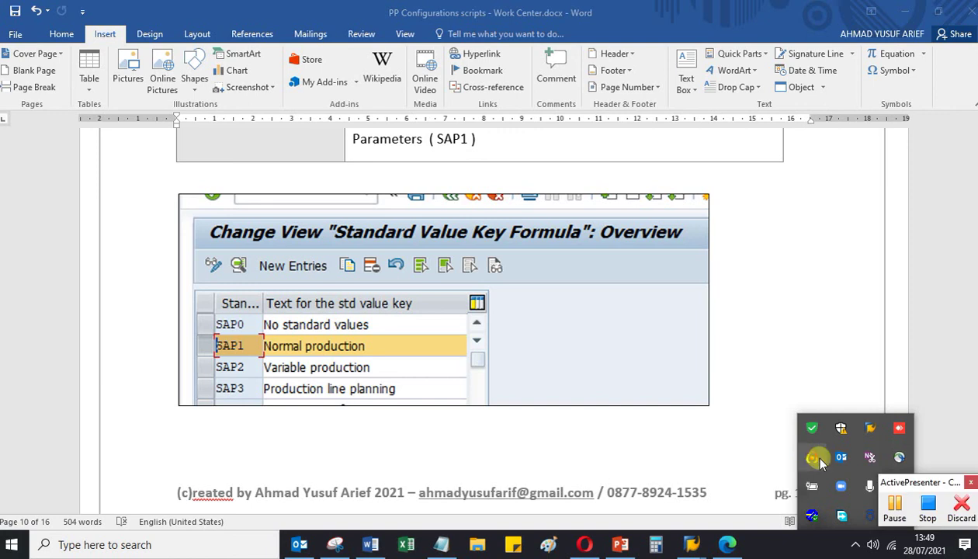